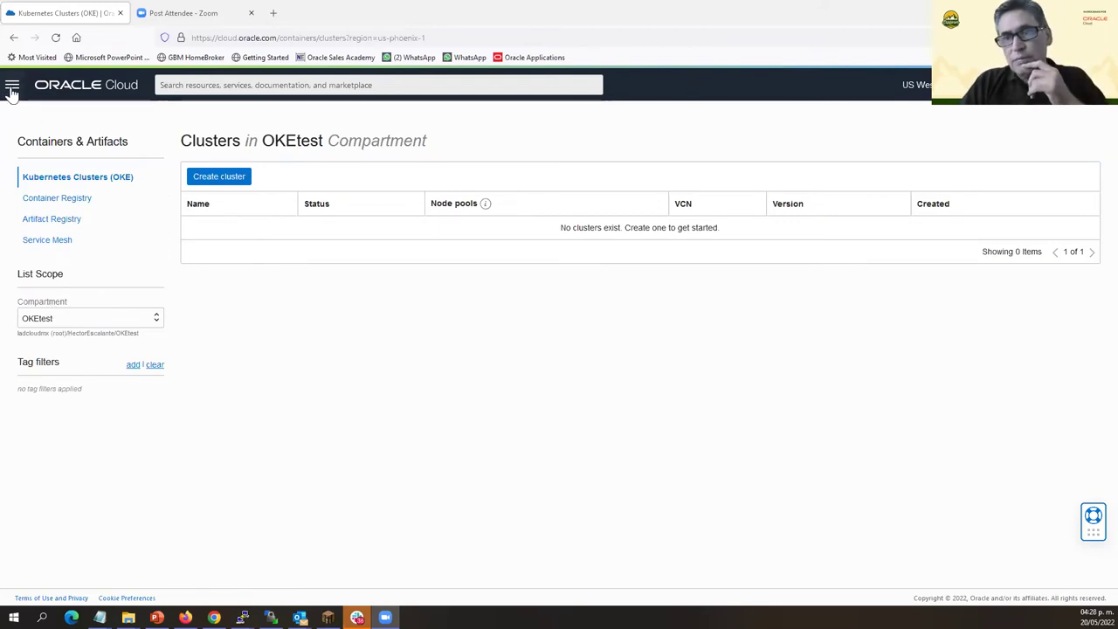
# Go to the Compartments list under Identity & Security.
pyautogui.click(12, 89)
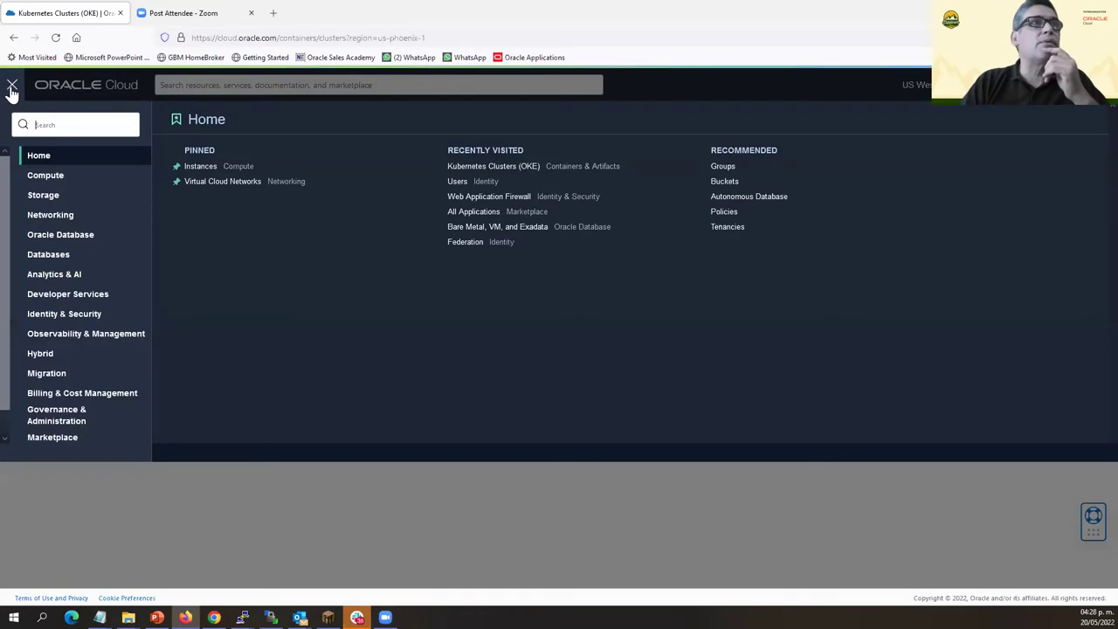
pyautogui.click(79, 316)
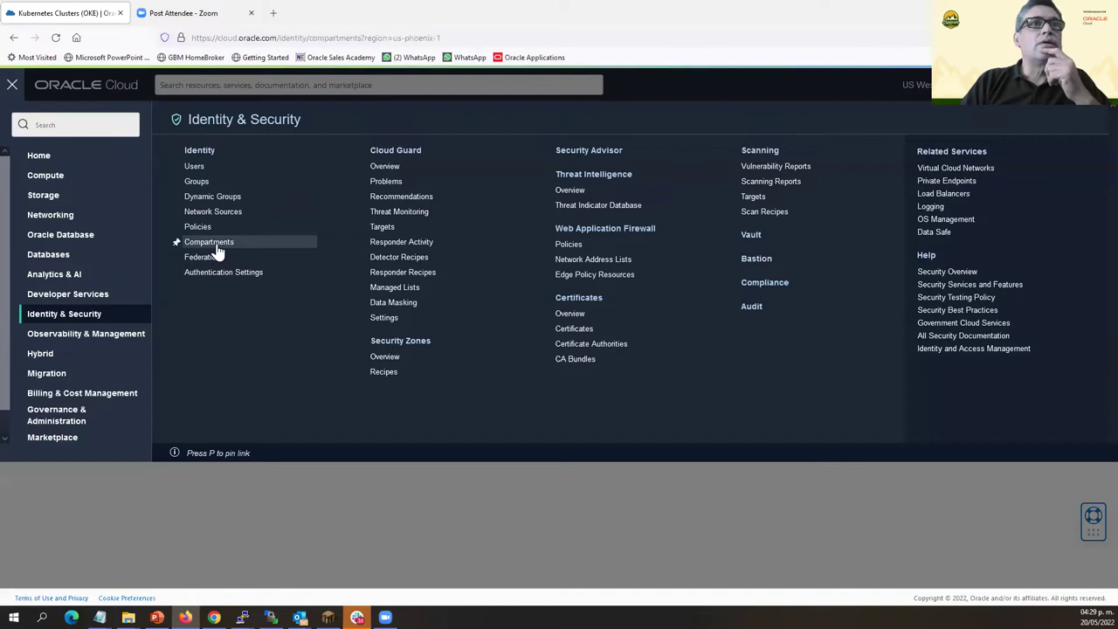
pyautogui.click(210, 244)
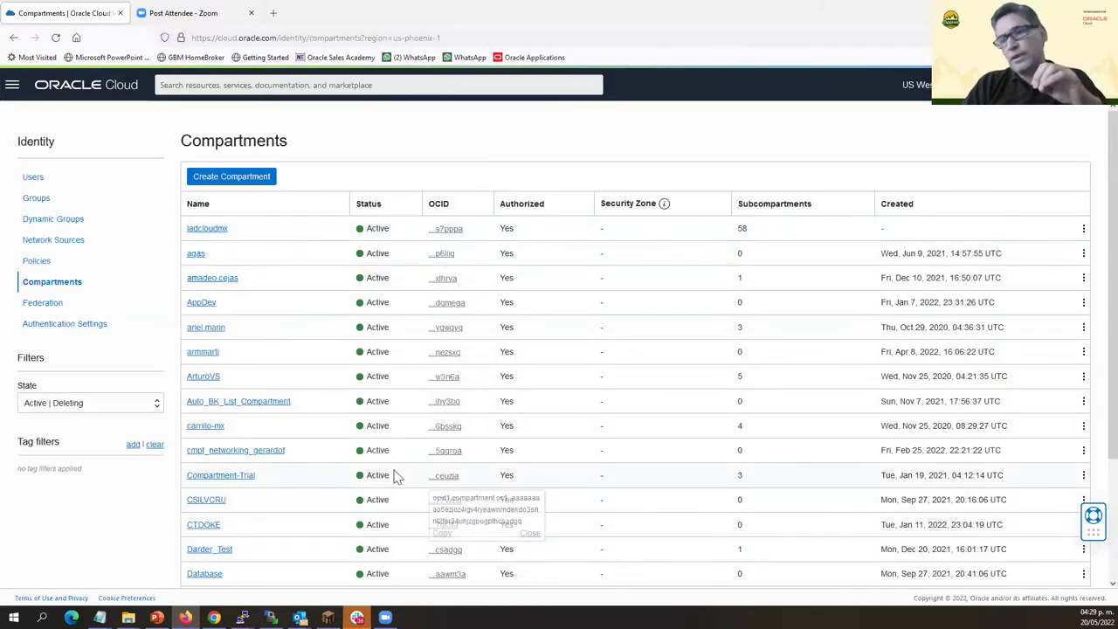
pyautogui.scroll(-3, 367, 483)
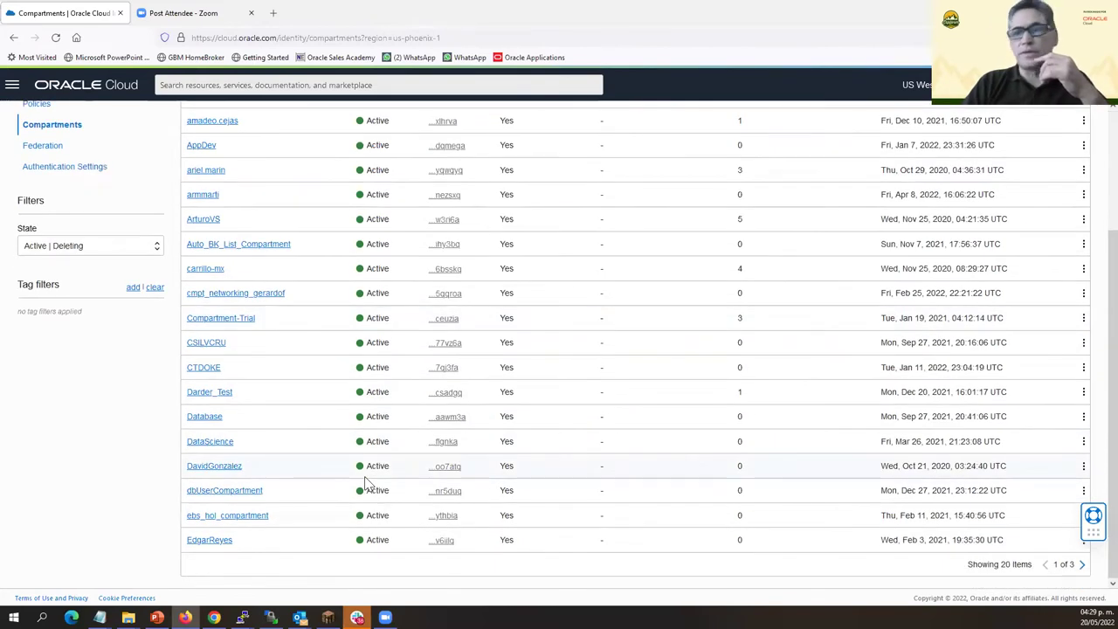
pyautogui.scroll(3, 262, 309)
pyautogui.scroll(-2, 280, 321)
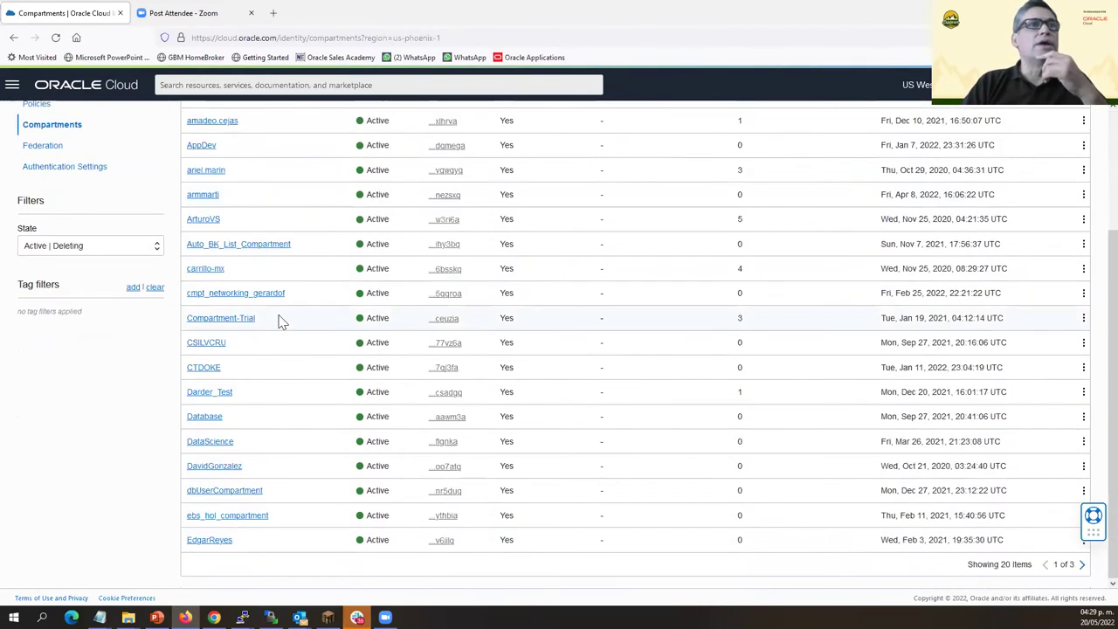
# On page 2, open the parent compartment of OKEtest and start a new child compartment.
pyautogui.click(1083, 566)
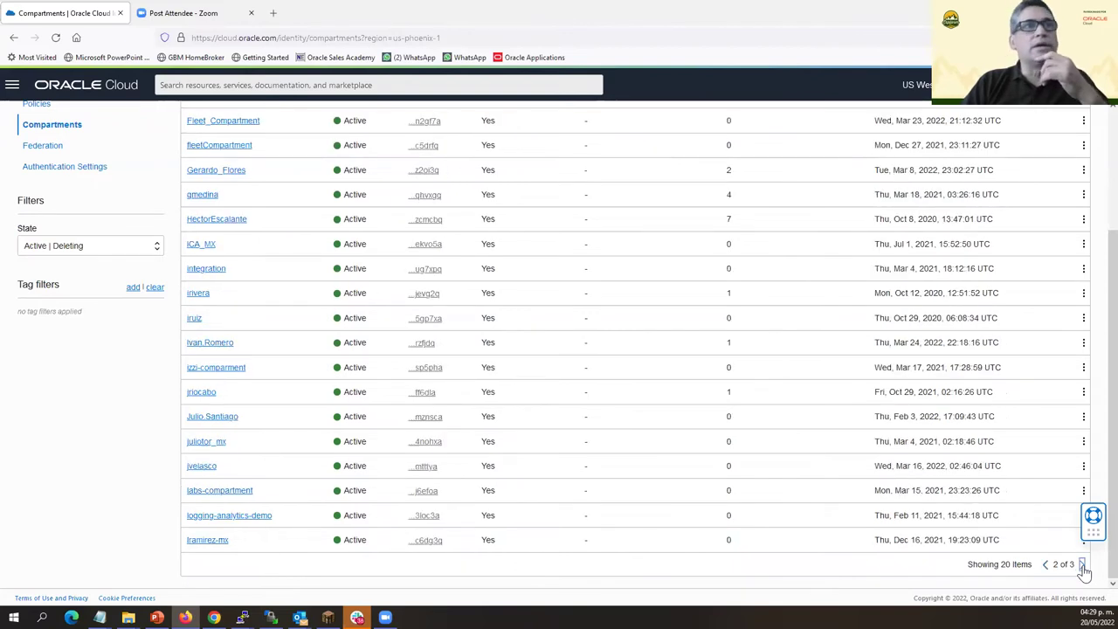
pyautogui.click(194, 224)
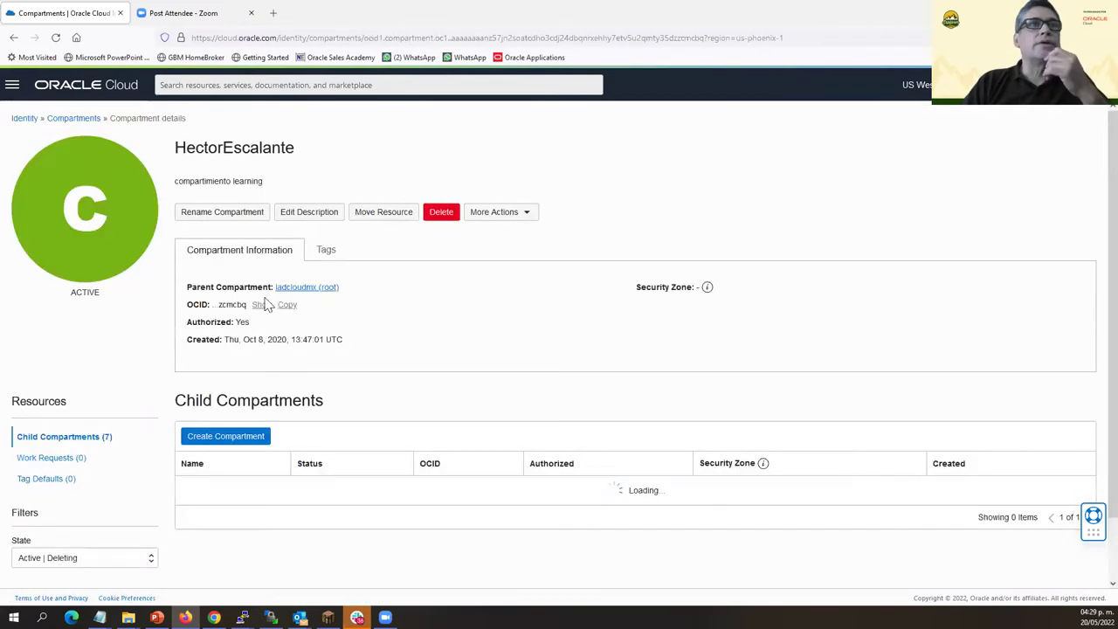
pyautogui.scroll(-1, 333, 425)
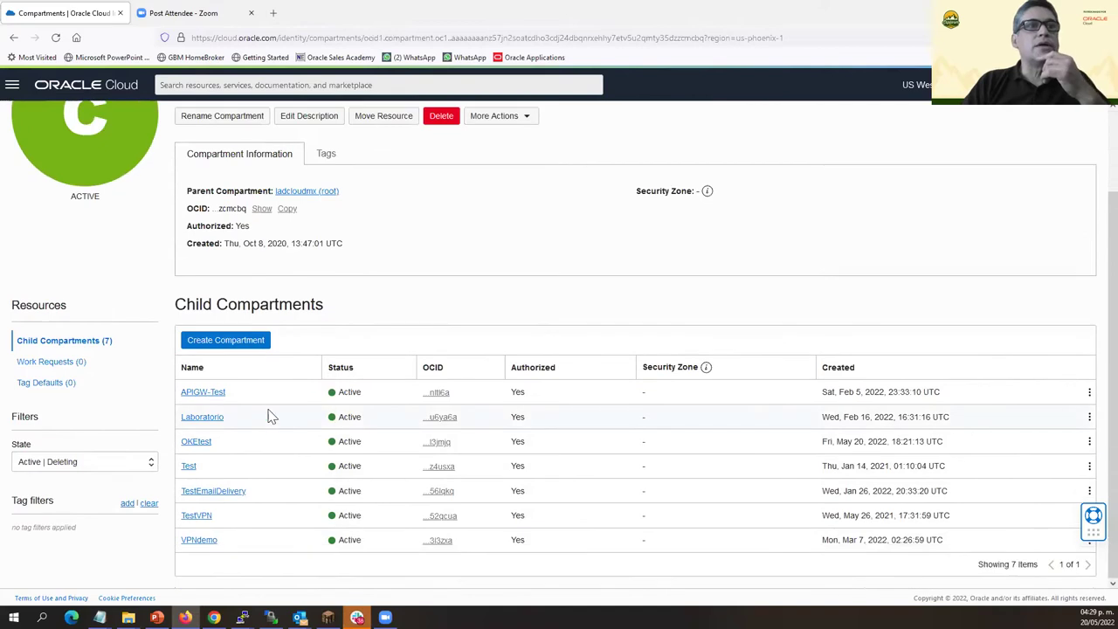
pyautogui.click(230, 342)
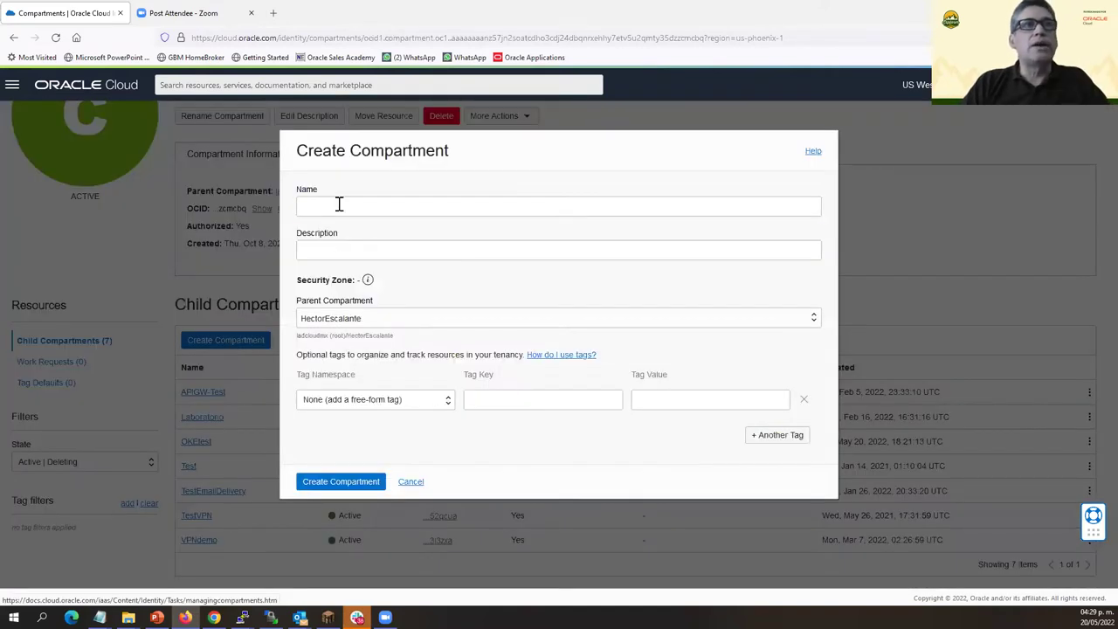
# Create the child compartment SGexplorerDay with the description 'Demo SG'.
pyautogui.click(303, 208)
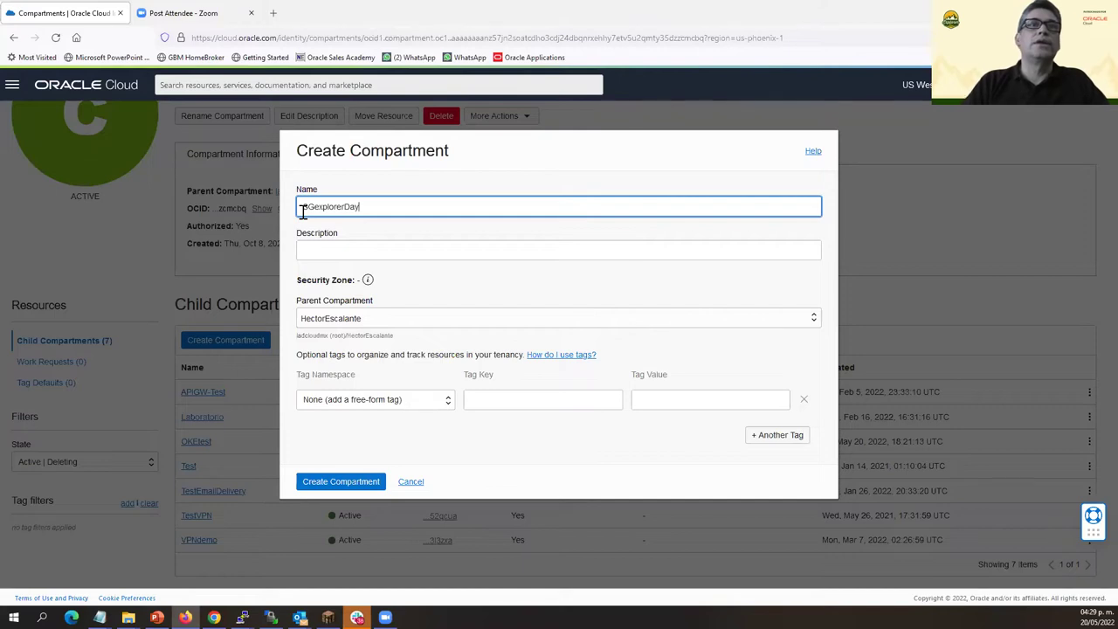
pyautogui.click(323, 252)
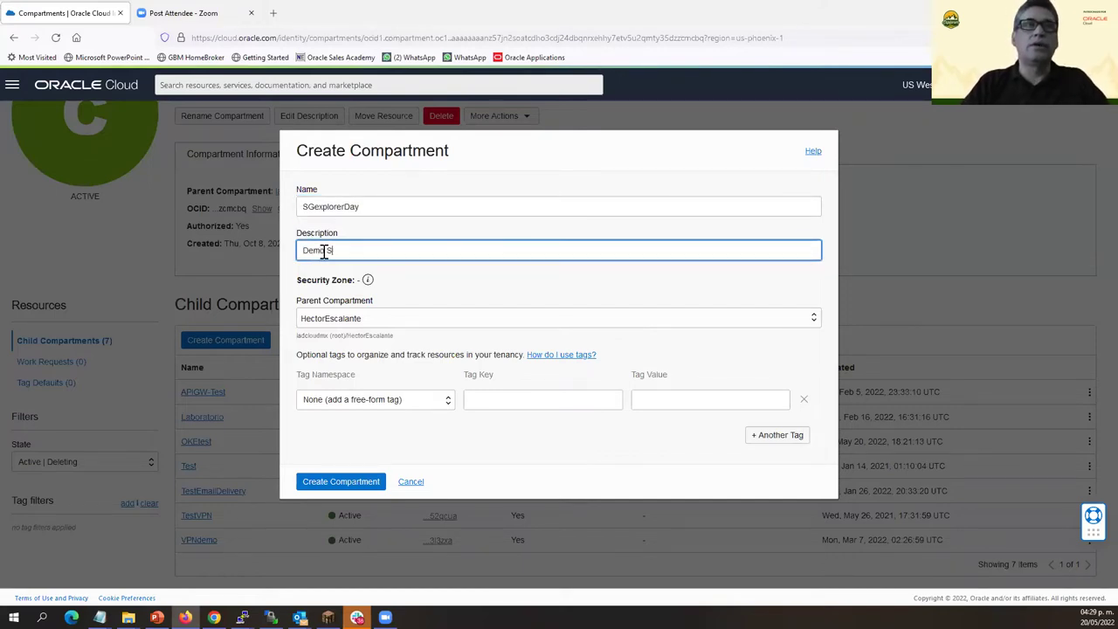
pyautogui.click(342, 483)
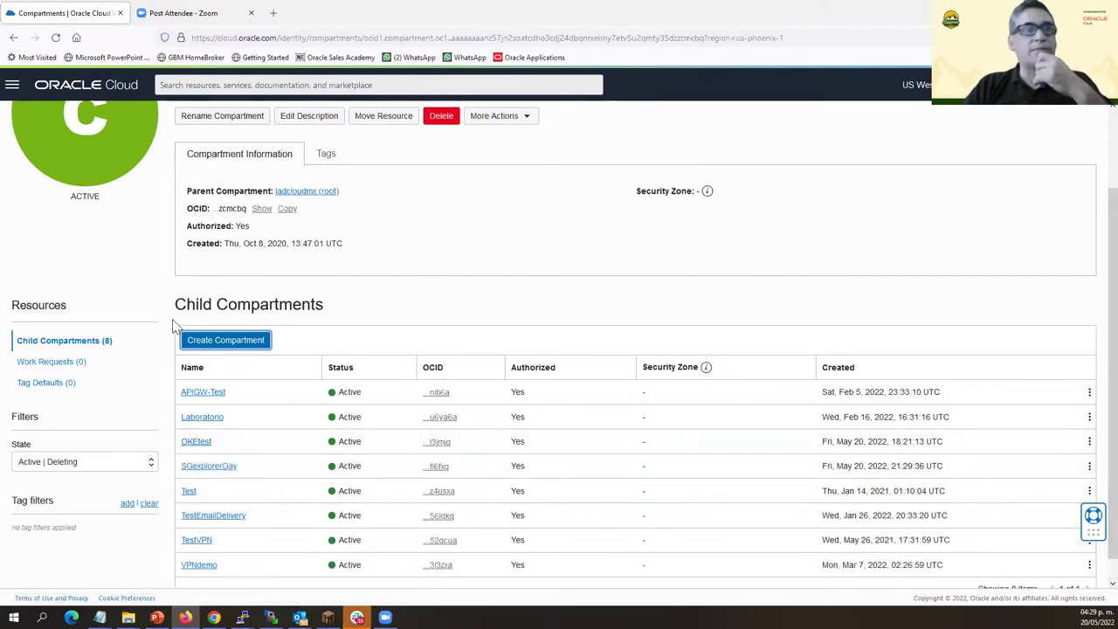
# Go to Developer Services > Kubernetes Clusters (OKE).
pyautogui.click(12, 87)
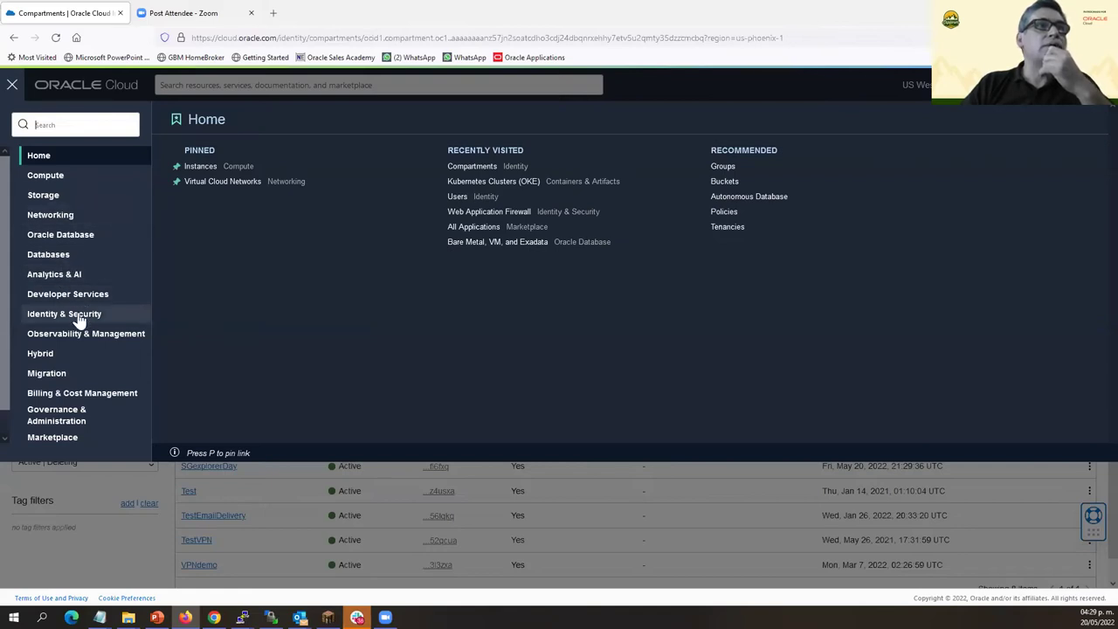
pyautogui.click(105, 295)
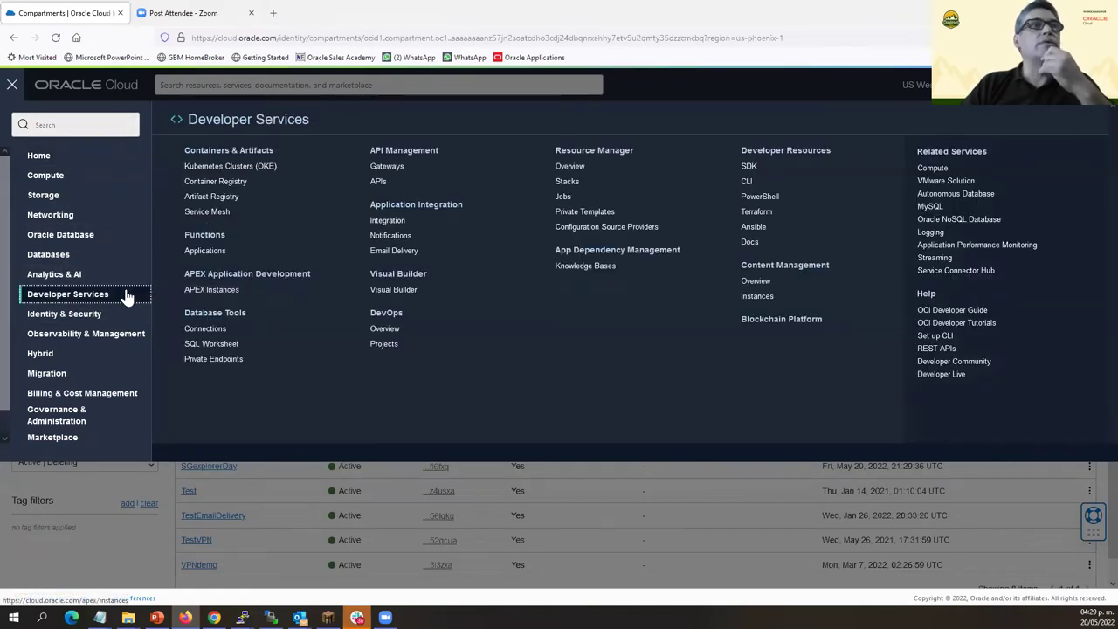
pyautogui.click(221, 167)
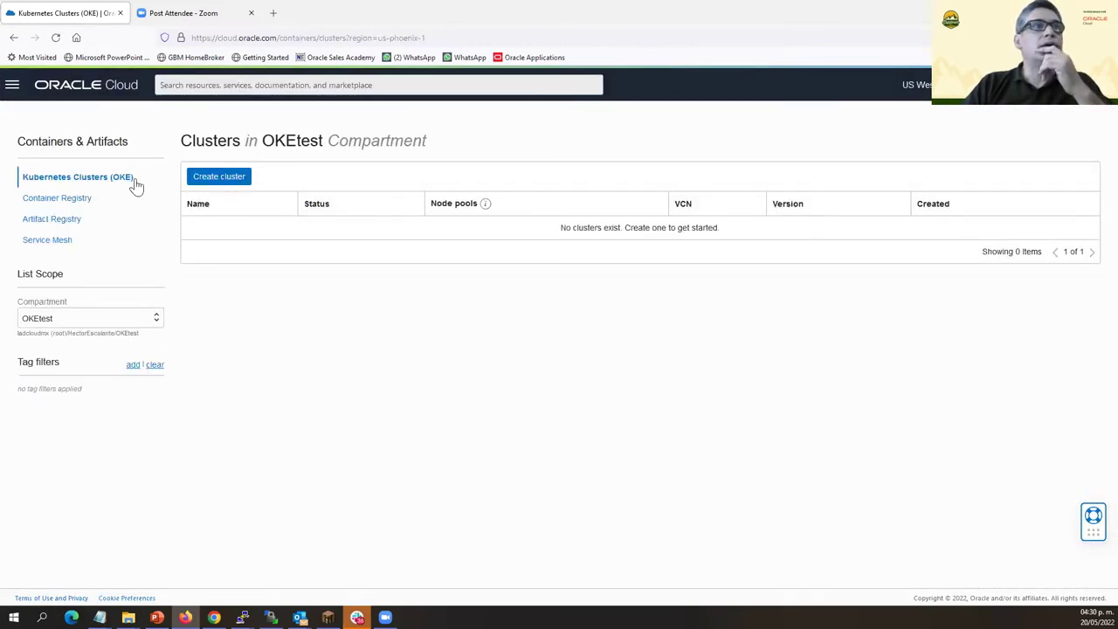
# Scope the clusters list to SGexplorerDay, then reload the page after the authorization error.
pyautogui.click(154, 321)
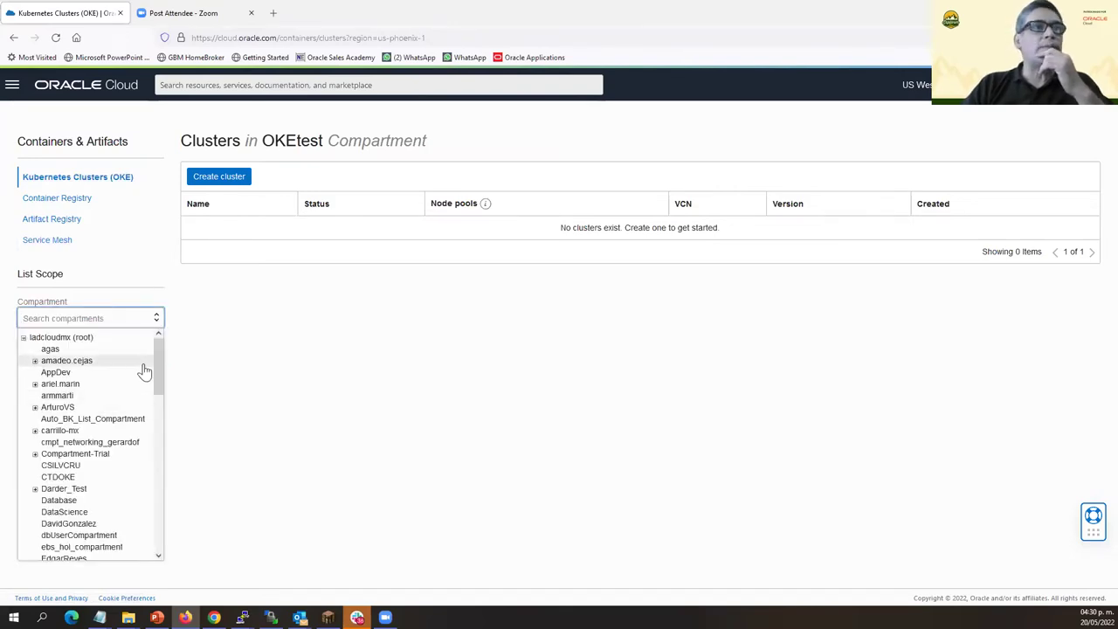
pyautogui.moveTo(159, 371); pyautogui.dragTo(140, 447)
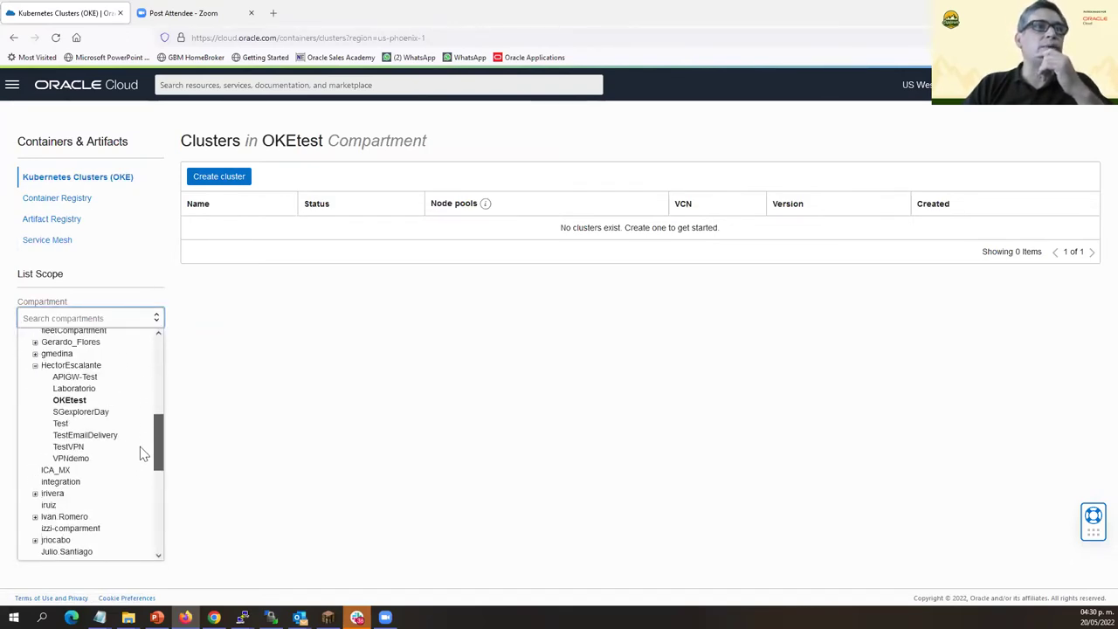
pyautogui.click(83, 411)
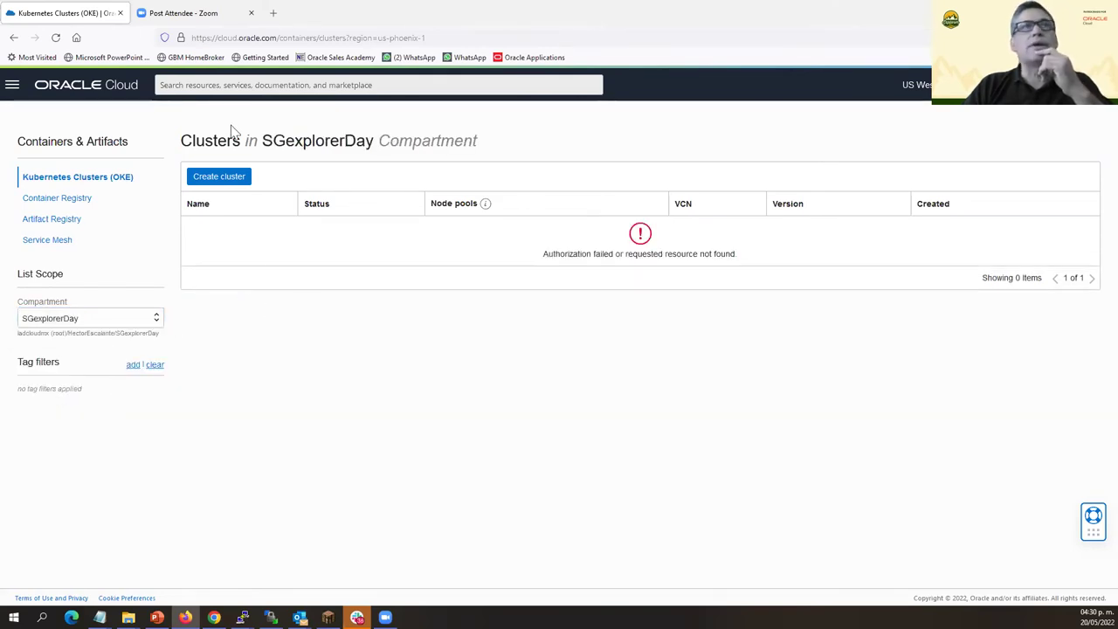
pyautogui.click(57, 39)
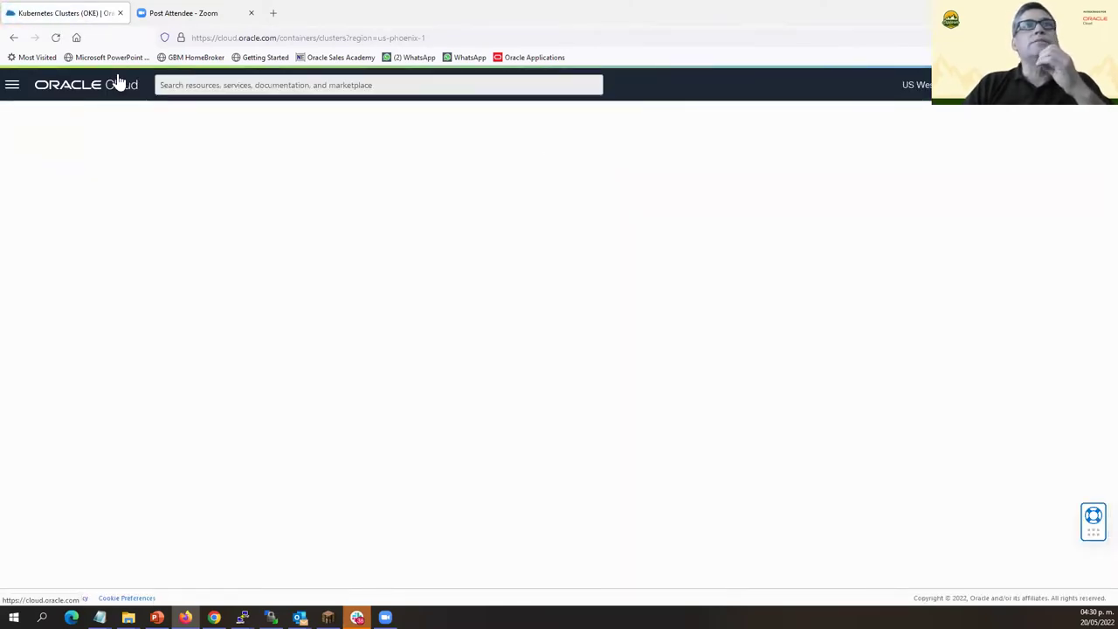
# Expand the compartment tree, scope the clusters list to the parent compartment and reload.
pyautogui.click(156, 318)
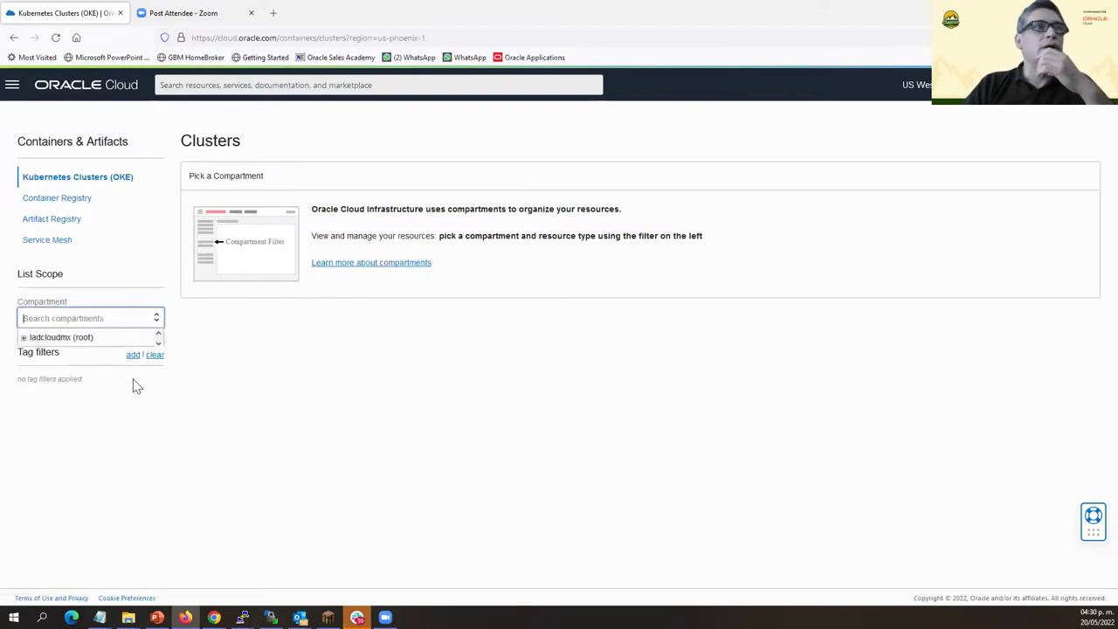
pyautogui.click(24, 337)
pyautogui.scroll(-3, 140, 402)
pyautogui.scroll(-4, 145, 418)
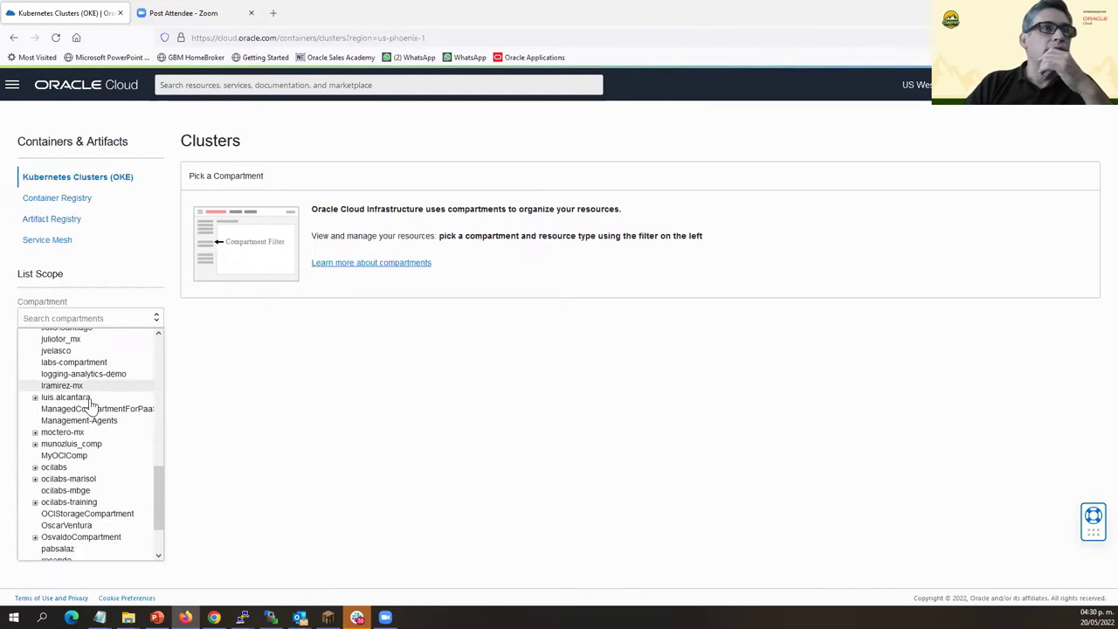
pyautogui.scroll(5, 88, 410)
pyautogui.click(78, 415)
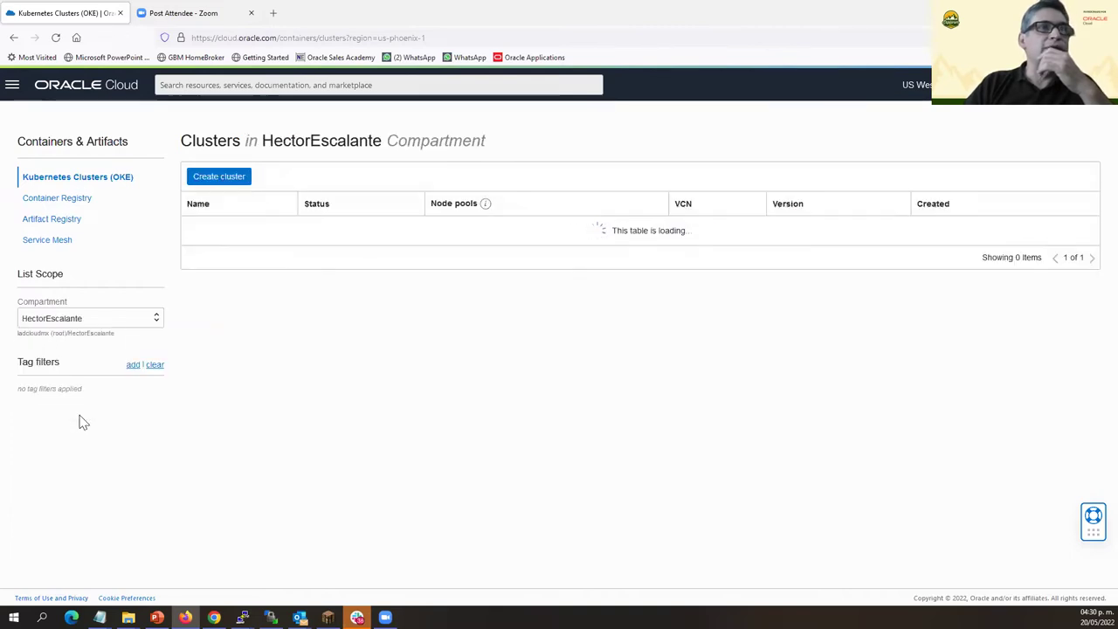
pyautogui.click(154, 320)
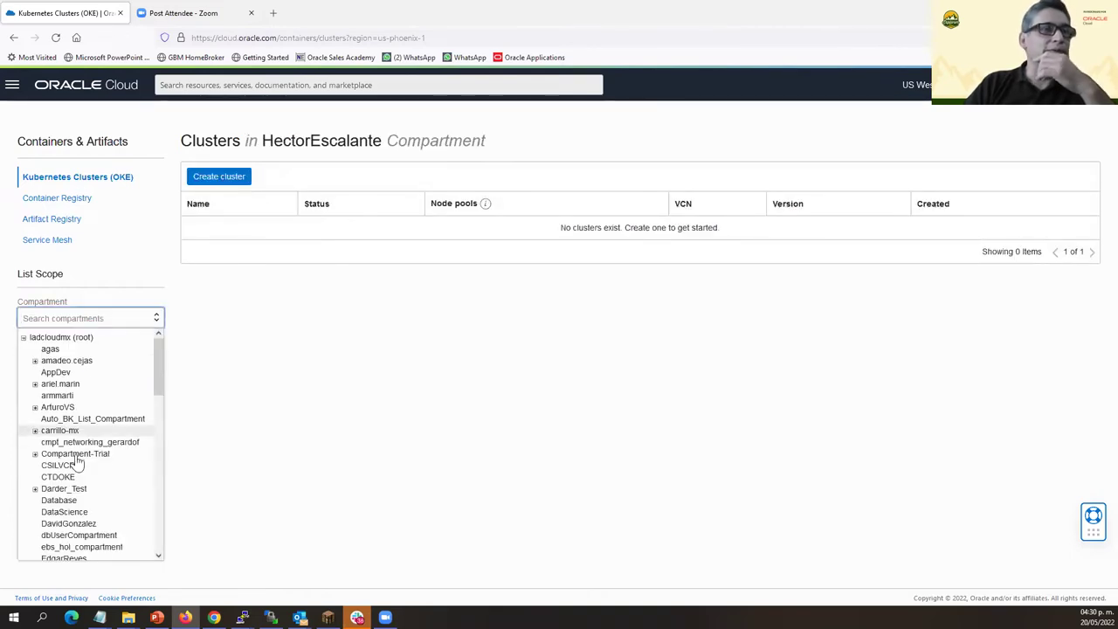
pyautogui.scroll(-3, 57, 463)
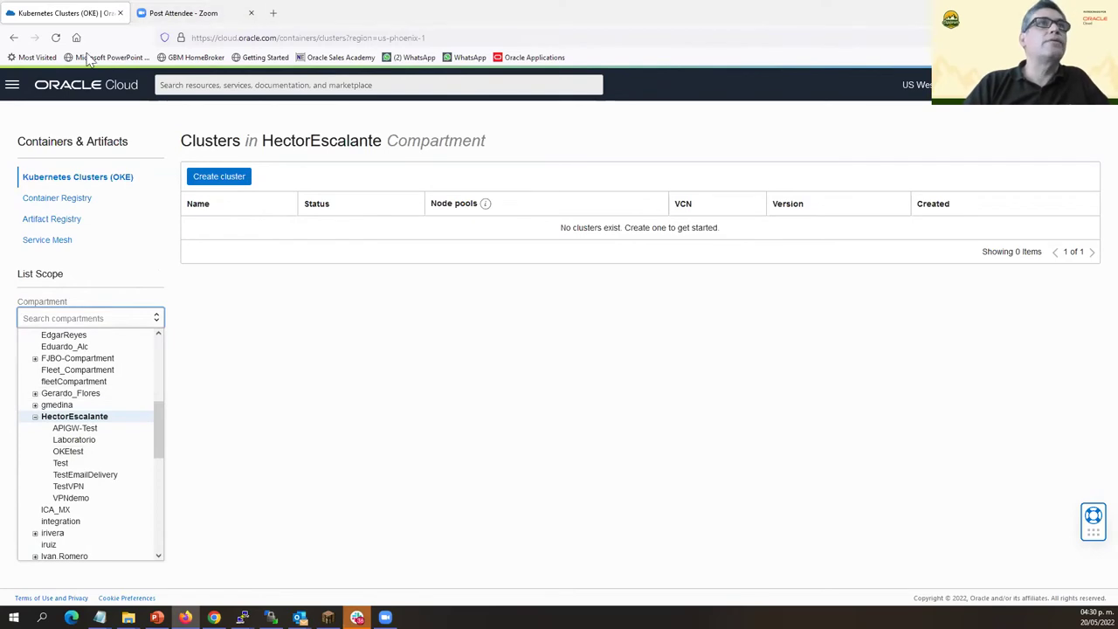
pyautogui.click(56, 38)
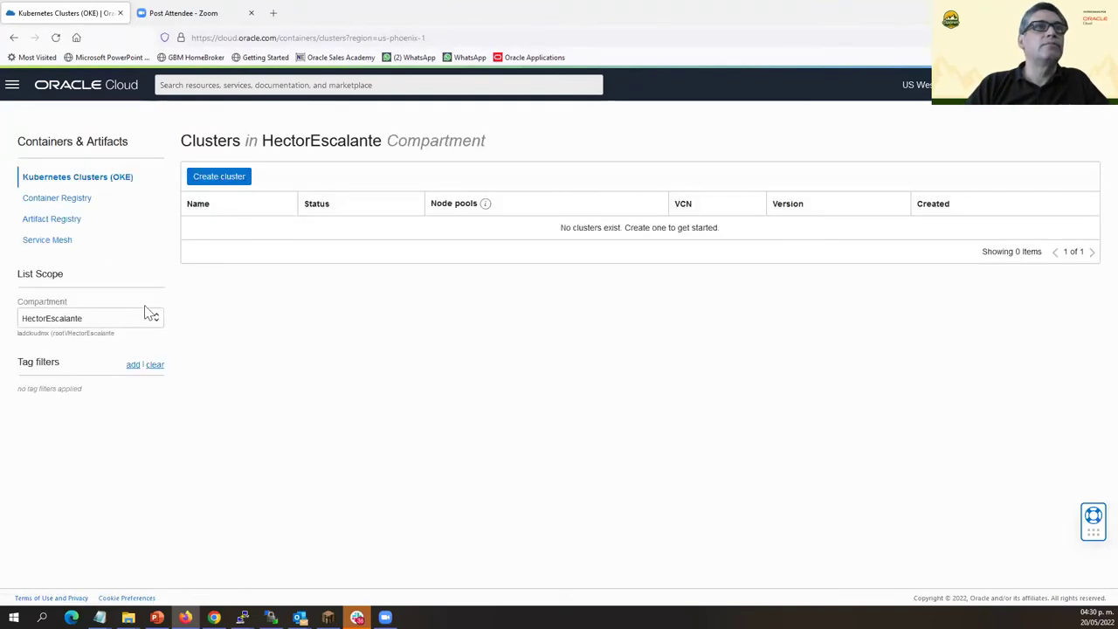
# Scope the clusters list to the OKEtest compartment.
pyautogui.click(154, 320)
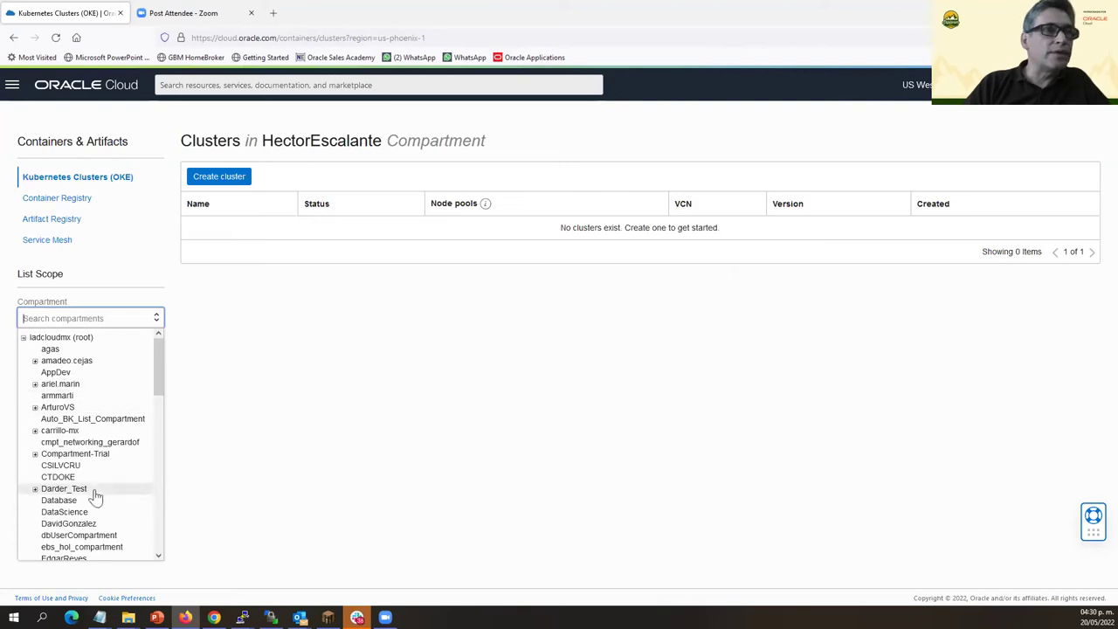
pyautogui.scroll(-5, 94, 489)
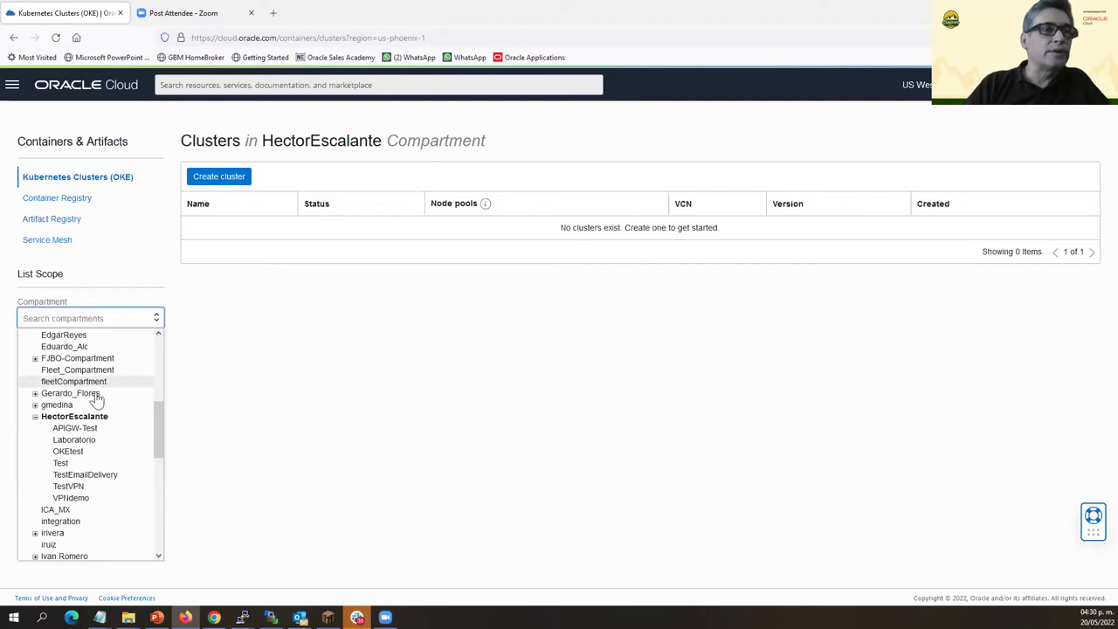
pyautogui.click(69, 453)
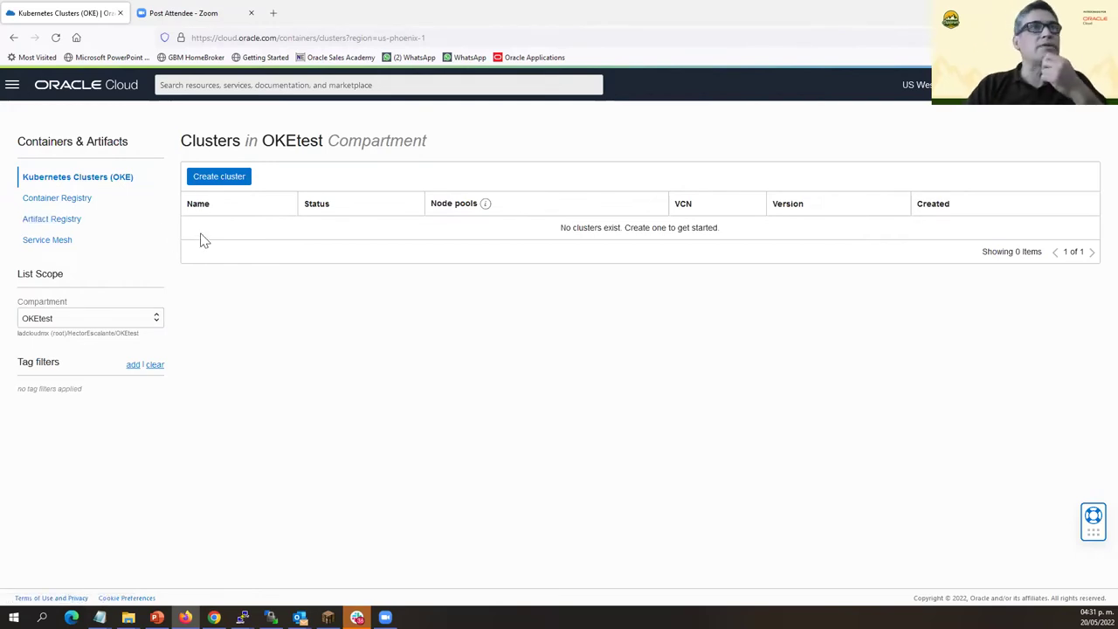
pyautogui.click(12, 90)
# Start terminating the VCN-Oke network and review its OKEtest subnets listed for deletion.
pyautogui.click(66, 215)
pyautogui.click(226, 178)
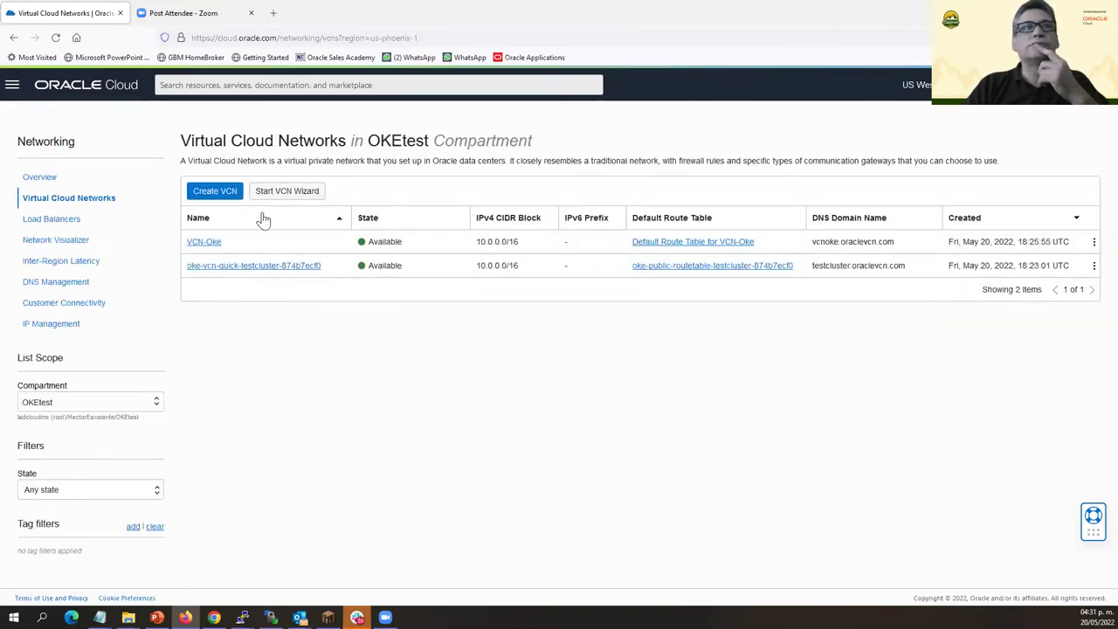
pyautogui.click(1094, 242)
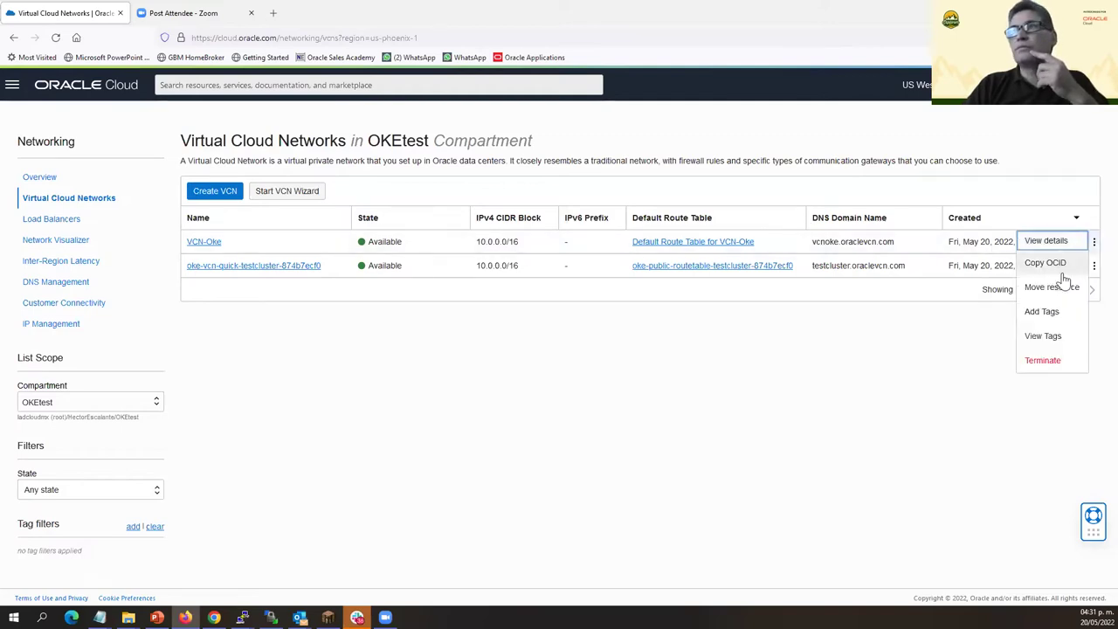
pyautogui.click(1043, 360)
pyautogui.scroll(-3, 507, 459)
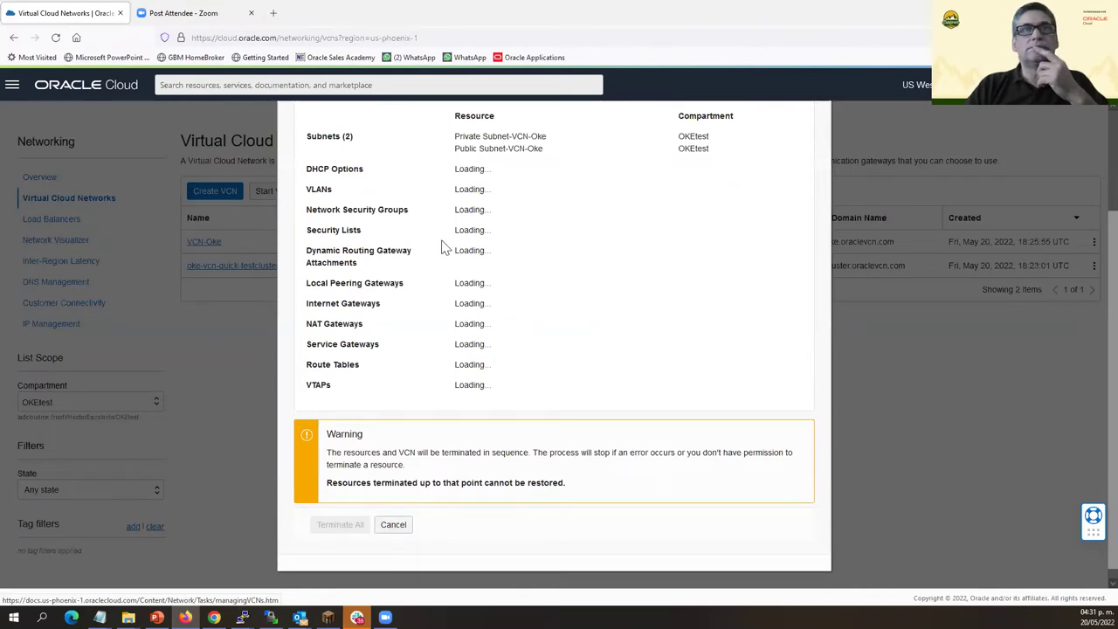
pyautogui.click(273, 12)
# Open cloud.oracle.com in a new browser tab.
pyautogui.click(286, 37)
pyautogui.write('col')
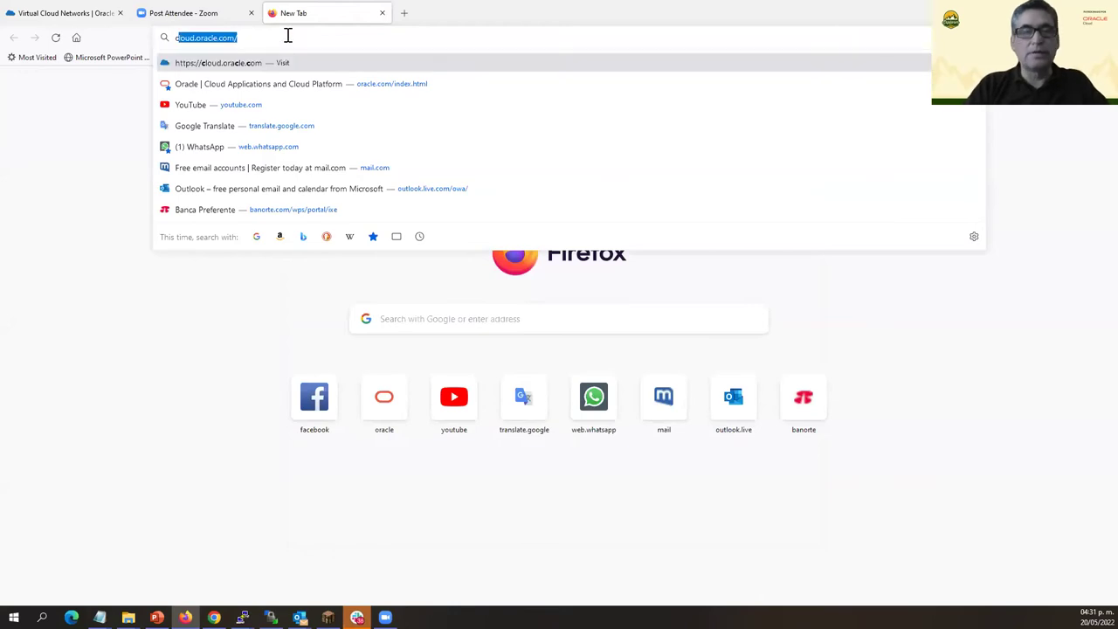
pyautogui.press('BackSpace')
pyautogui.press('BackSpace')
pyautogui.write('lo')
pyautogui.press('BackSpace')
pyautogui.press('BackSpace')
pyautogui.write('o')
pyautogui.press('Return')
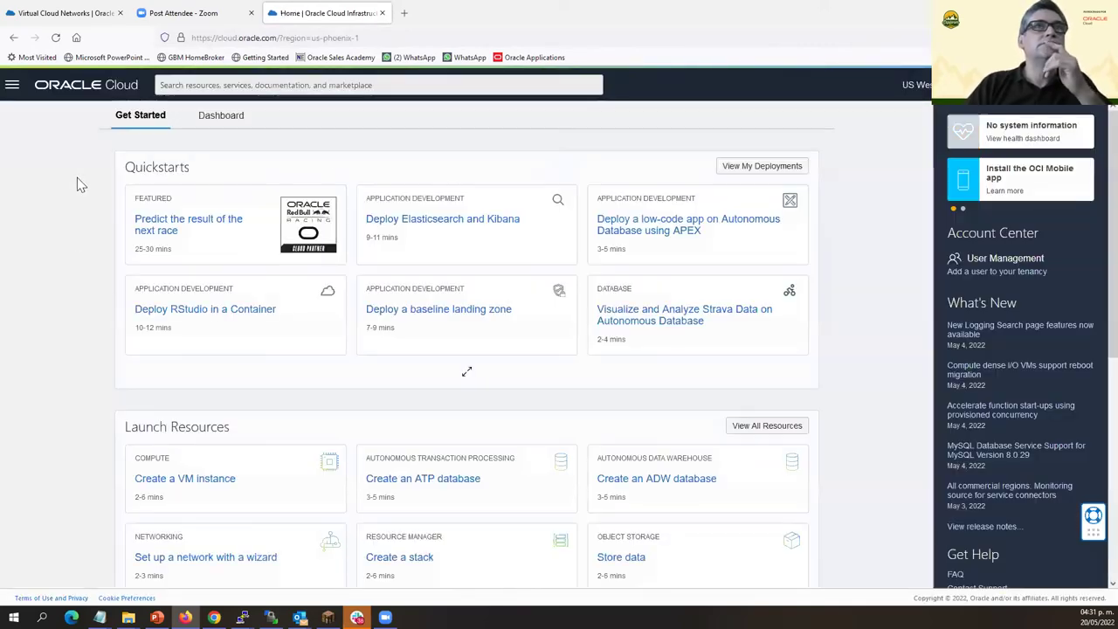
# Go to the Kubernetes Clusters (OKE) list and choose the SGexplorerDay compartment.
pyautogui.click(13, 86)
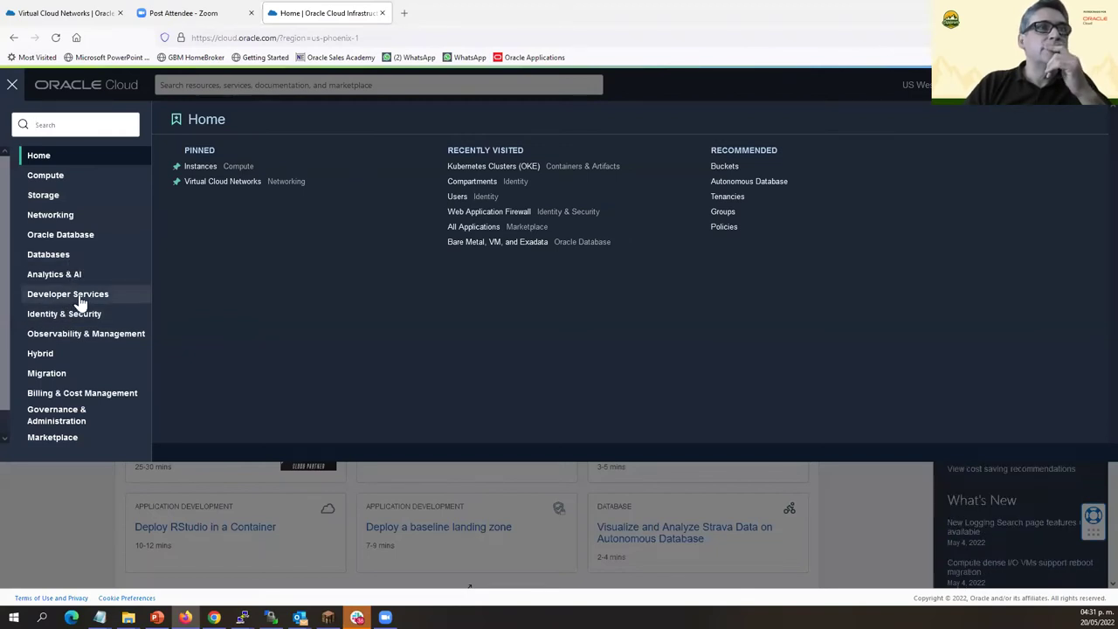
pyautogui.click(79, 297)
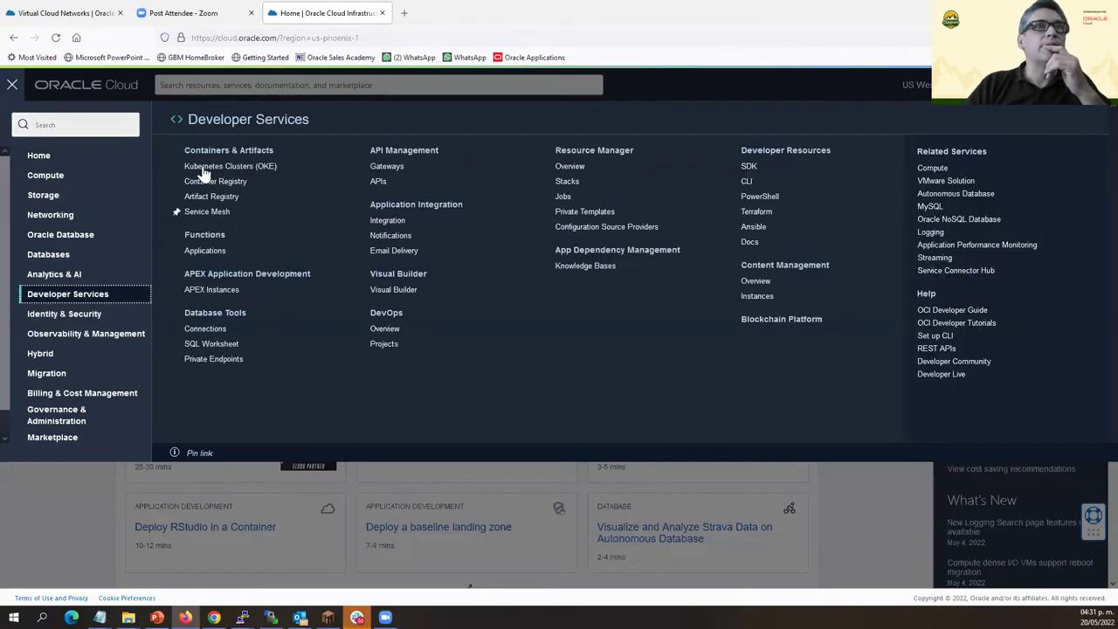
pyautogui.click(203, 167)
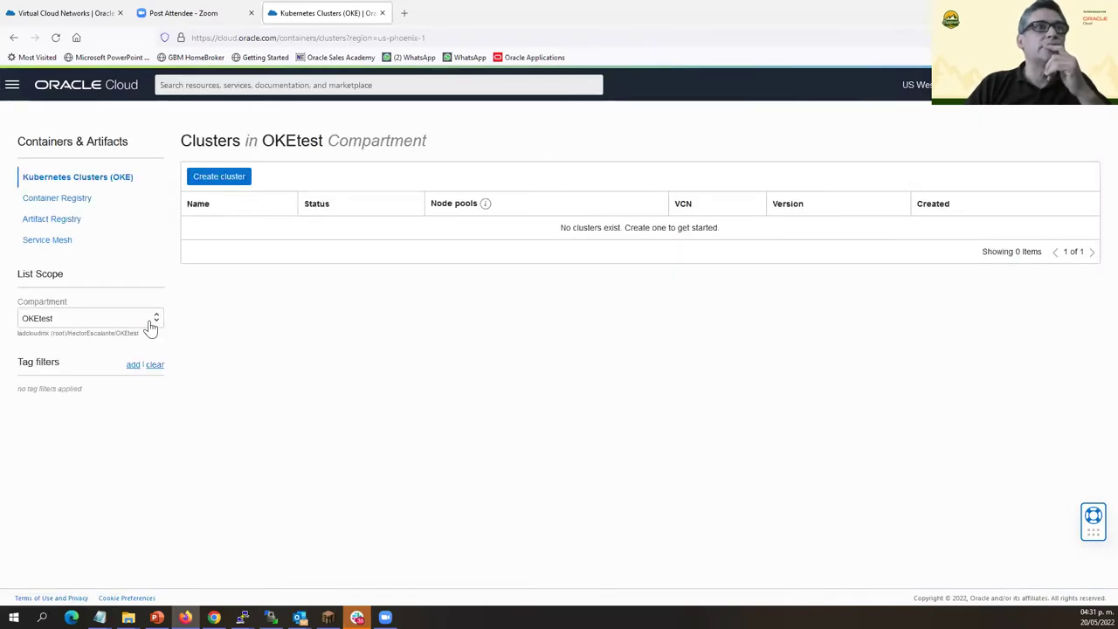
pyautogui.click(148, 323)
pyautogui.scroll(-5, 92, 463)
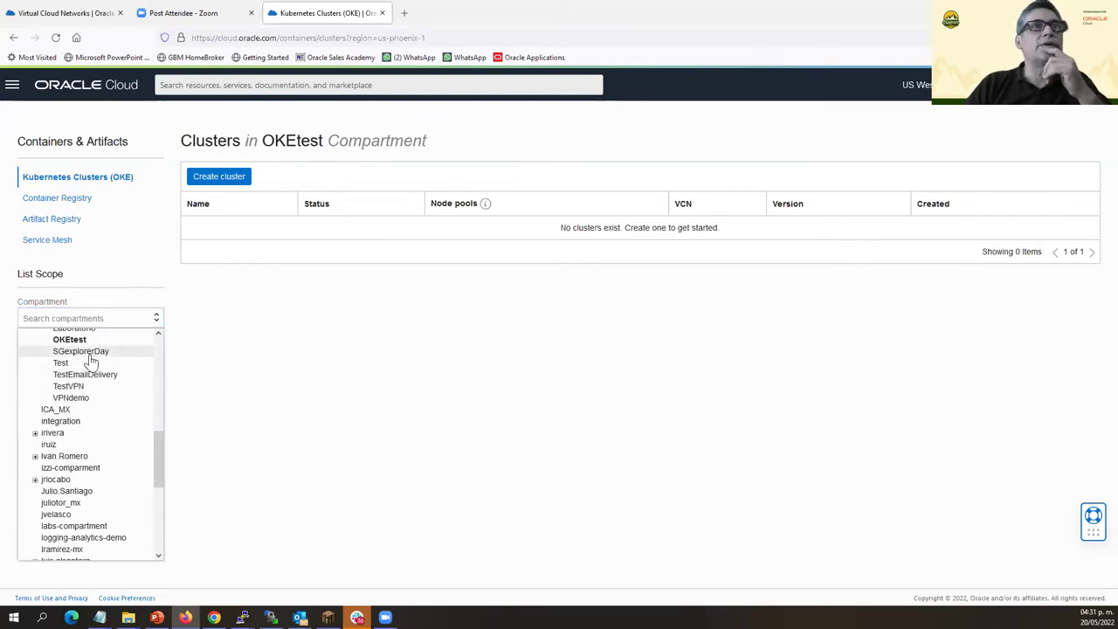
pyautogui.click(90, 354)
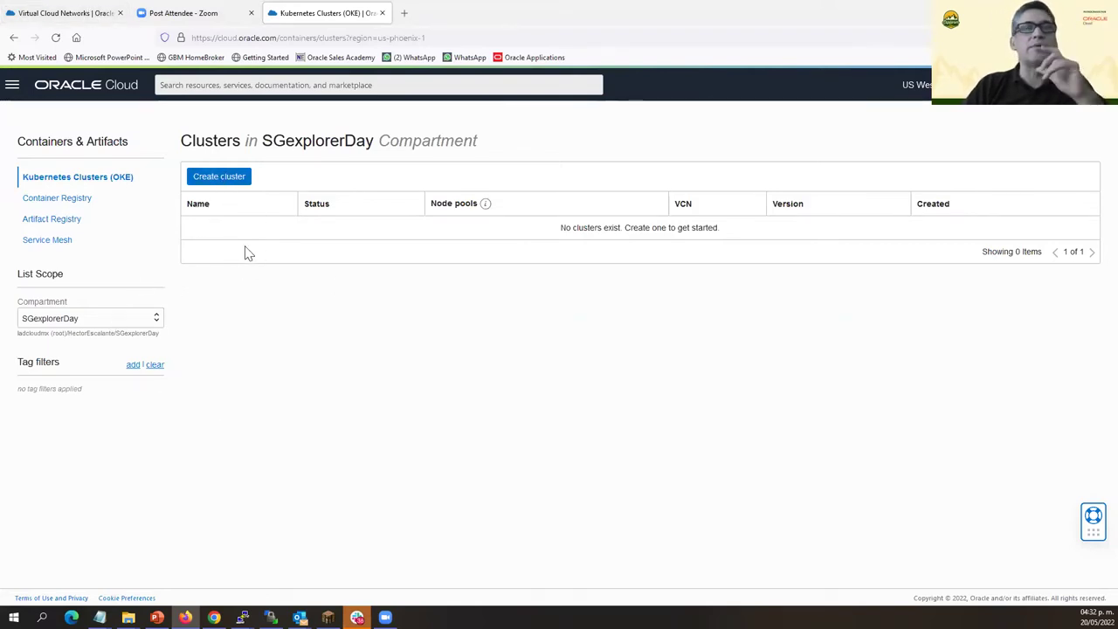
# Launch Quick create, name the cluster SGcluster, and choose v1.22.5 with public workers.
pyautogui.click(229, 179)
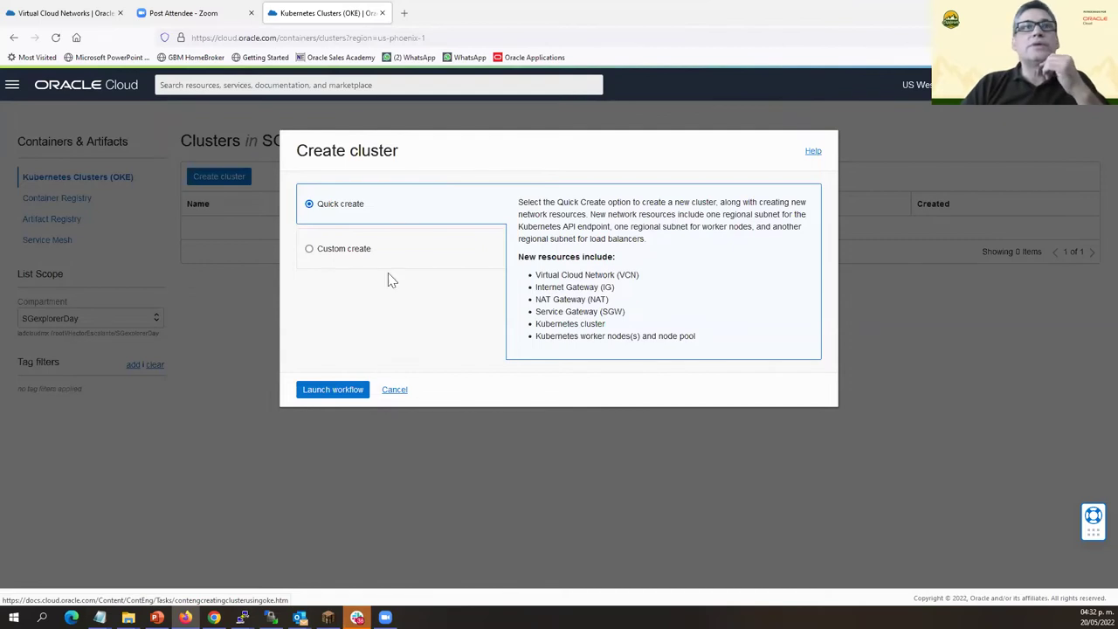
pyautogui.click(339, 397)
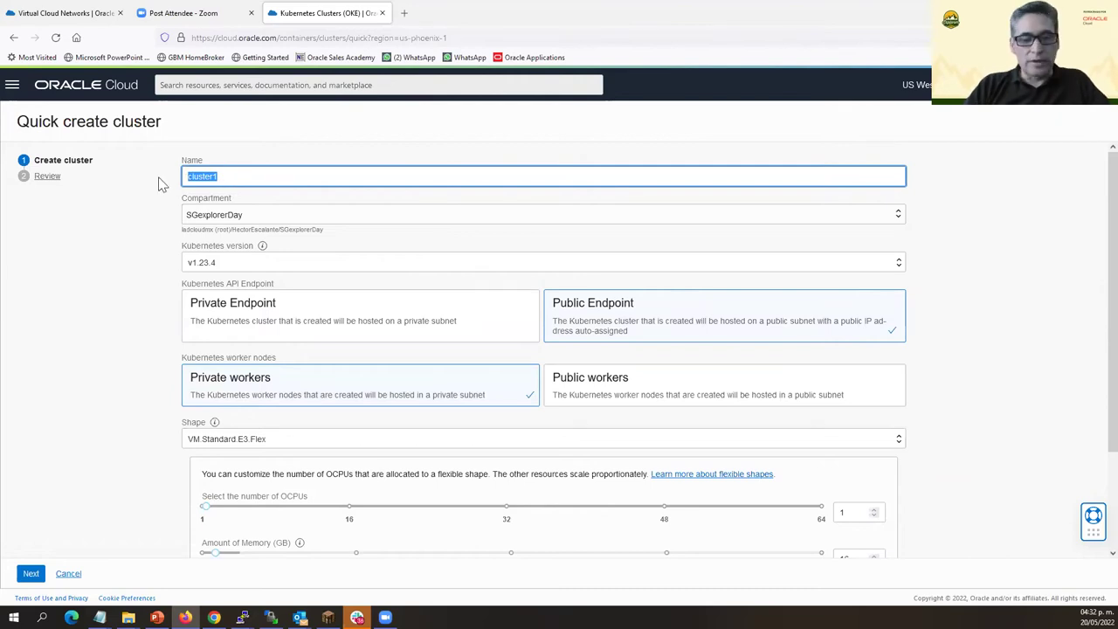
pyautogui.write('SGc')
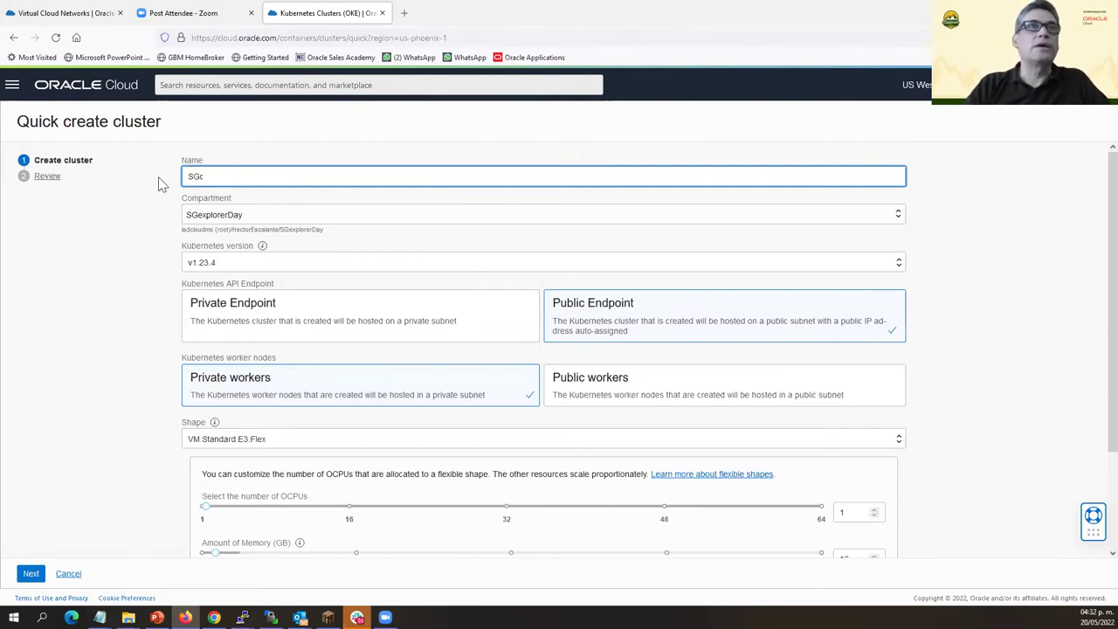
pyautogui.write('luster')
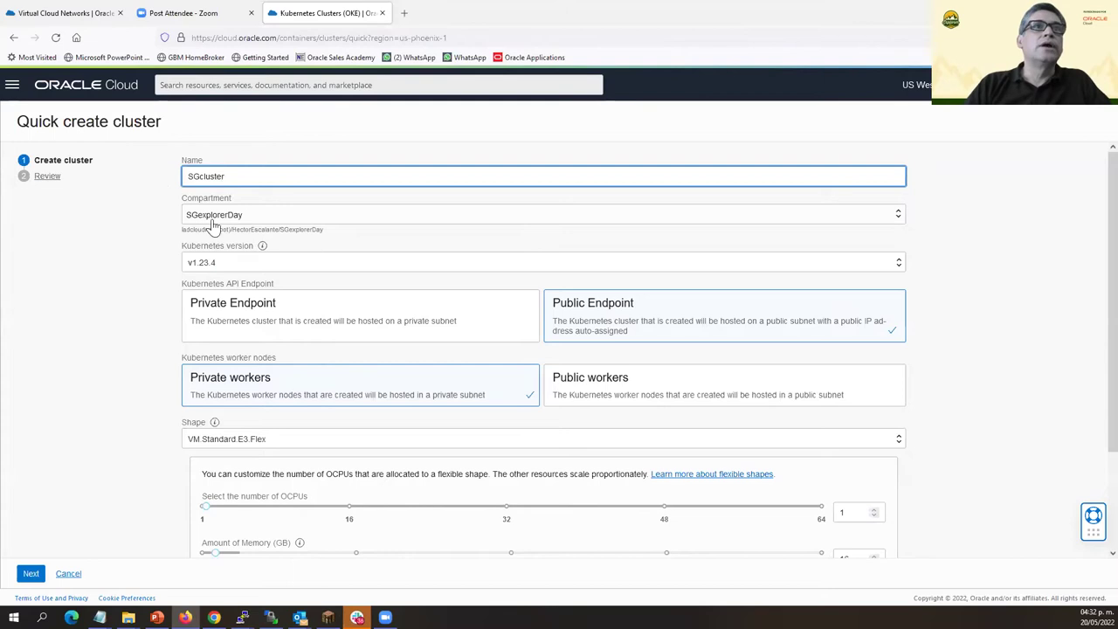
pyautogui.click(323, 264)
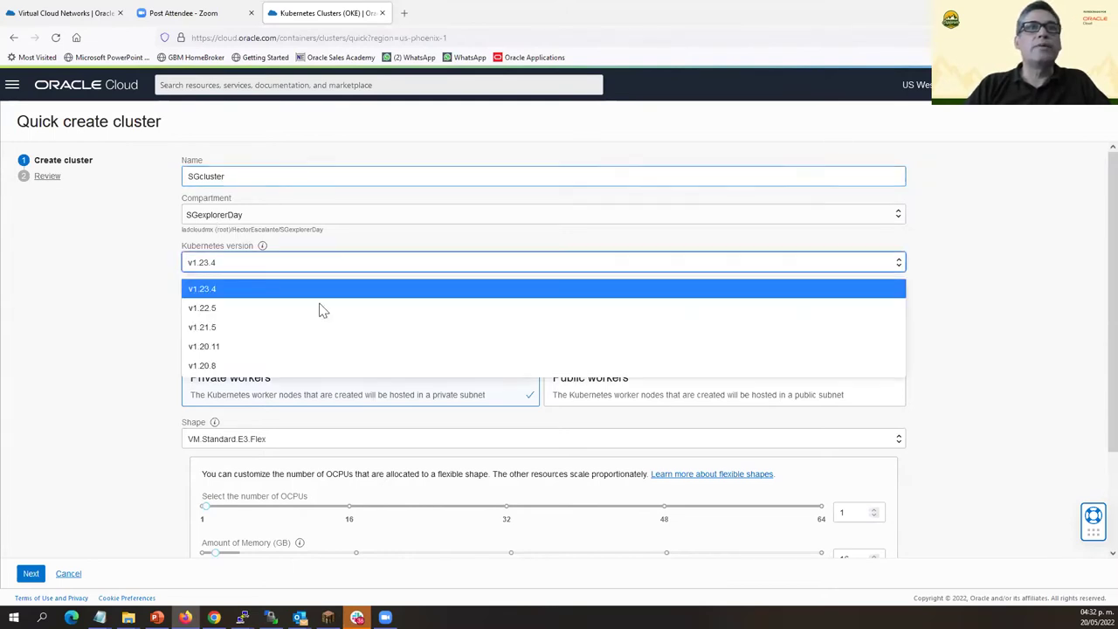
pyautogui.click(289, 308)
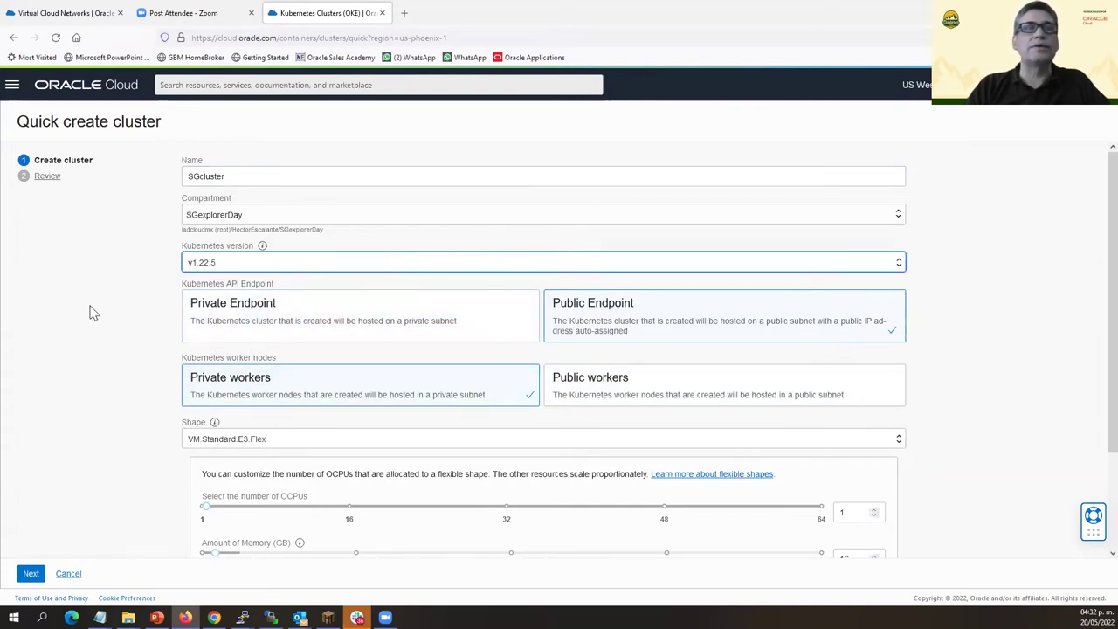
pyautogui.click(677, 387)
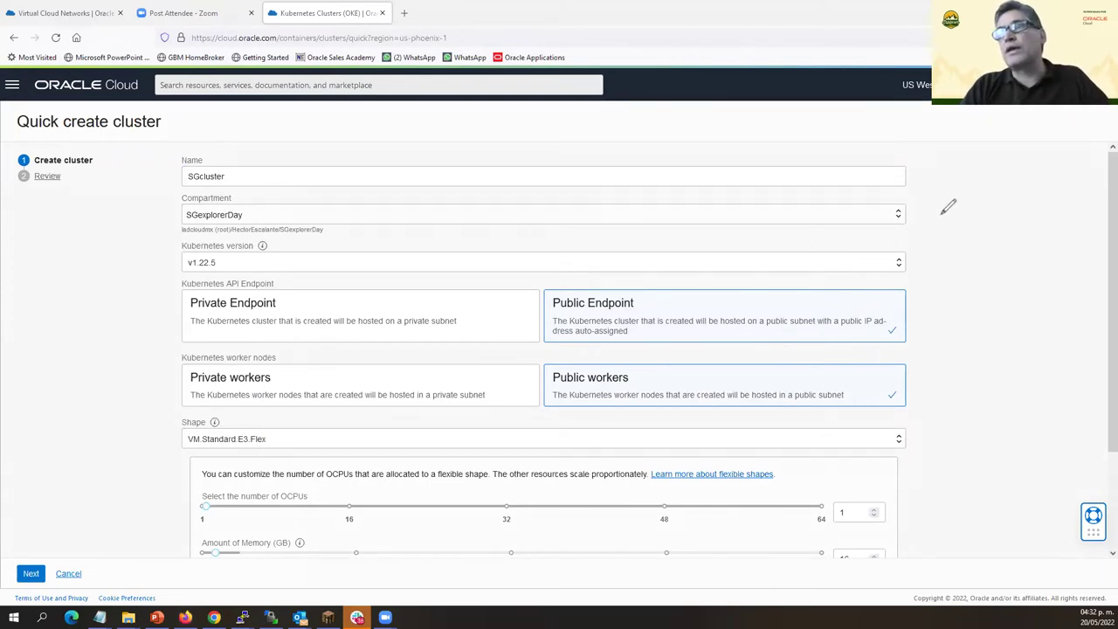
pyautogui.moveTo(895, 199)
pyautogui.mouseDown()
pyautogui.moveTo(898, 229)
pyautogui.moveTo(938, 196)
pyautogui.moveTo(910, 211)
pyautogui.moveTo(926, 229)
pyautogui.moveTo(928, 194)
pyautogui.moveTo(936, 219)
pyautogui.moveTo(919, 206)
pyautogui.moveTo(947, 237)
pyautogui.mouseUp()
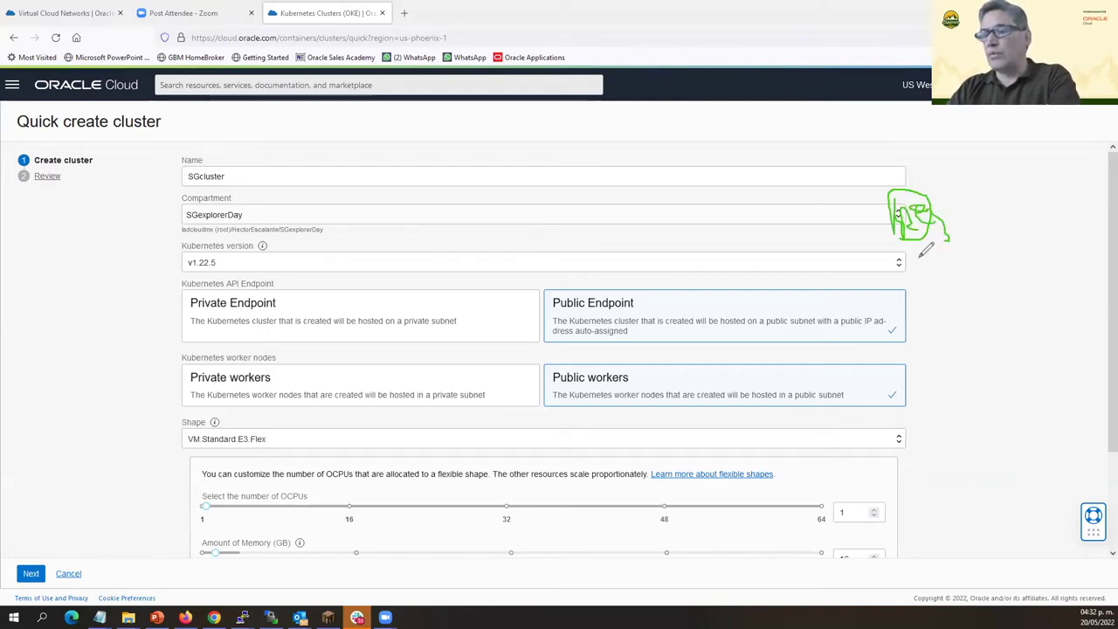
pyautogui.moveTo(978, 316)
pyautogui.mouseDown()
pyautogui.moveTo(978, 359)
pyautogui.moveTo(1064, 318)
pyautogui.moveTo(976, 358)
pyautogui.moveTo(942, 332)
pyautogui.moveTo(968, 344)
pyautogui.mouseUp()
pyautogui.moveTo(951, 429)
pyautogui.mouseDown()
pyautogui.moveTo(948, 454)
pyautogui.moveTo(975, 424)
pyautogui.moveTo(951, 454)
pyautogui.mouseUp()
pyautogui.moveTo(1033, 456)
pyautogui.mouseDown()
pyautogui.moveTo(1056, 417)
pyautogui.moveTo(1020, 464)
pyautogui.mouseUp()
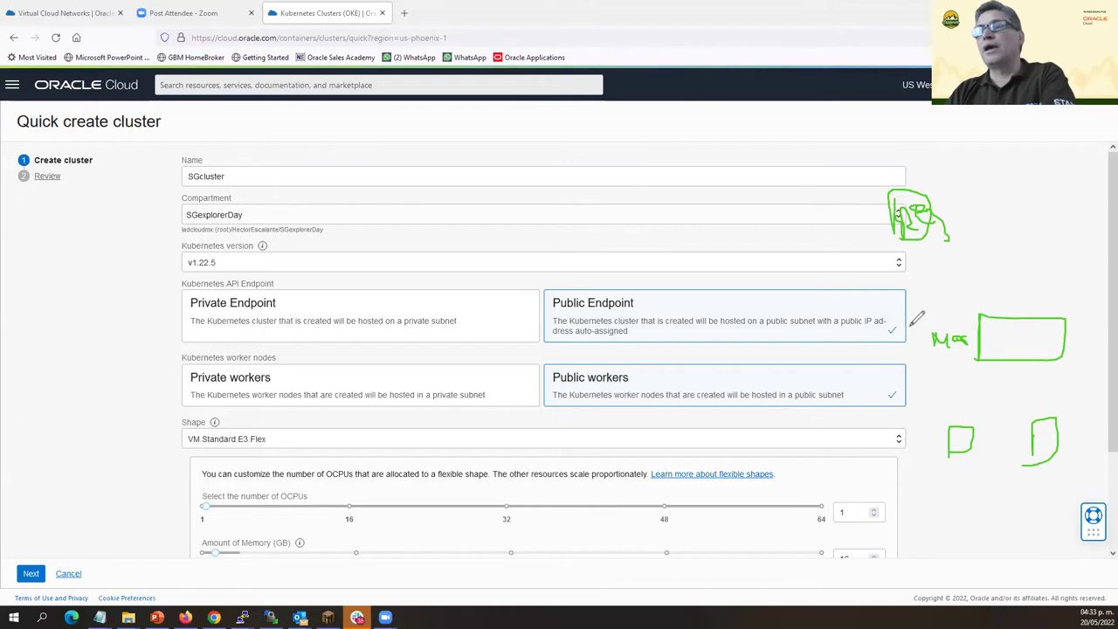
pyautogui.moveTo(1021, 283)
pyautogui.mouseDown()
pyautogui.moveTo(894, 317)
pyautogui.moveTo(1013, 375)
pyautogui.moveTo(1066, 360)
pyautogui.moveTo(1084, 308)
pyautogui.moveTo(990, 272)
pyautogui.mouseUp()
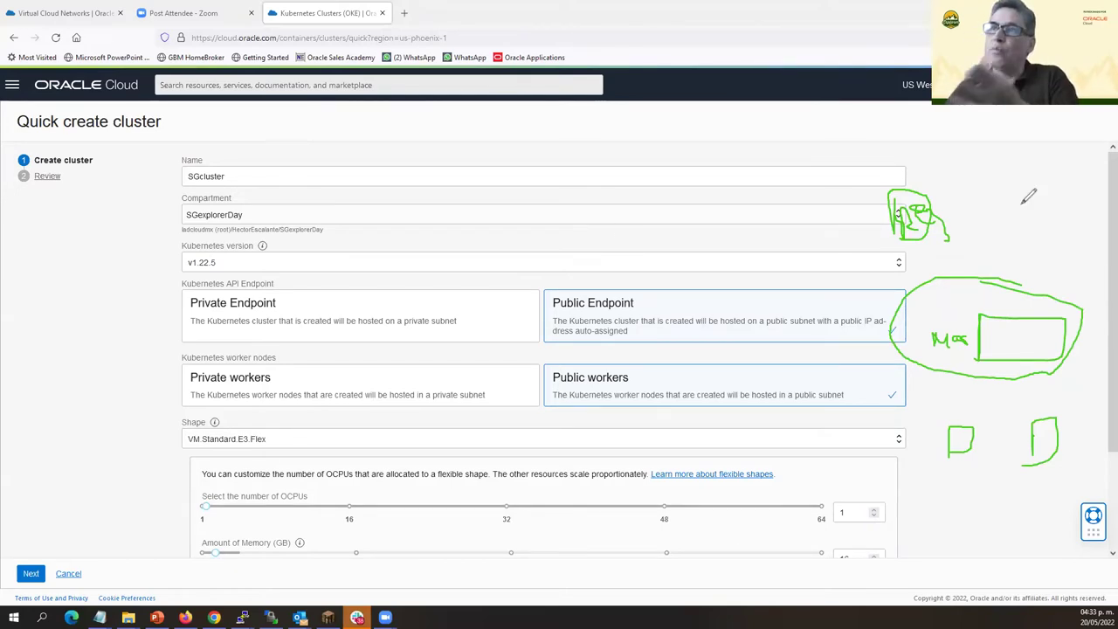
pyautogui.moveTo(1020, 208)
pyautogui.mouseDown()
pyautogui.moveTo(1000, 320)
pyautogui.moveTo(1013, 318)
pyautogui.mouseUp()
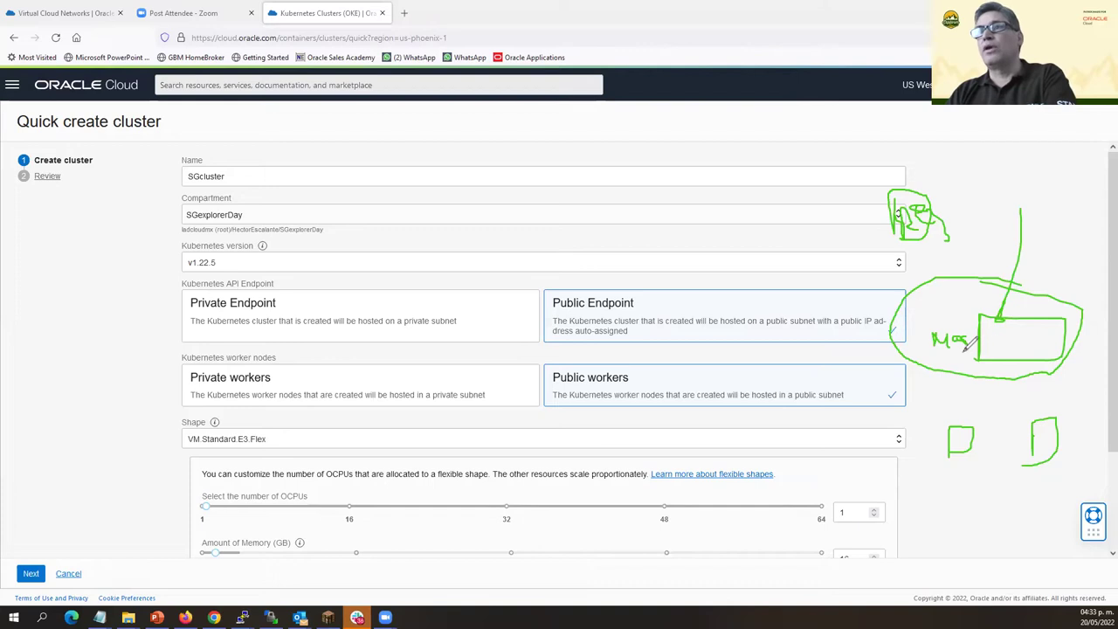
pyautogui.moveTo(962, 407)
pyautogui.mouseDown()
pyautogui.moveTo(918, 429)
pyautogui.moveTo(1052, 476)
pyautogui.moveTo(1061, 397)
pyautogui.moveTo(941, 419)
pyautogui.mouseUp()
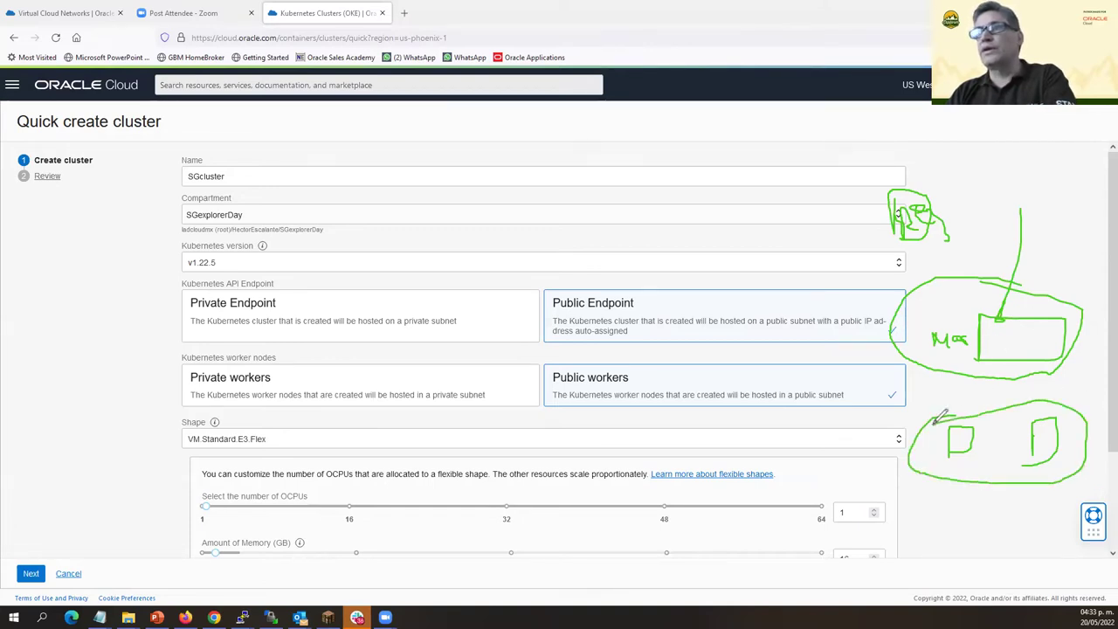
pyautogui.moveTo(886, 187)
pyautogui.mouseDown()
pyautogui.moveTo(884, 244)
pyautogui.moveTo(961, 220)
pyautogui.moveTo(878, 184)
pyautogui.mouseUp()
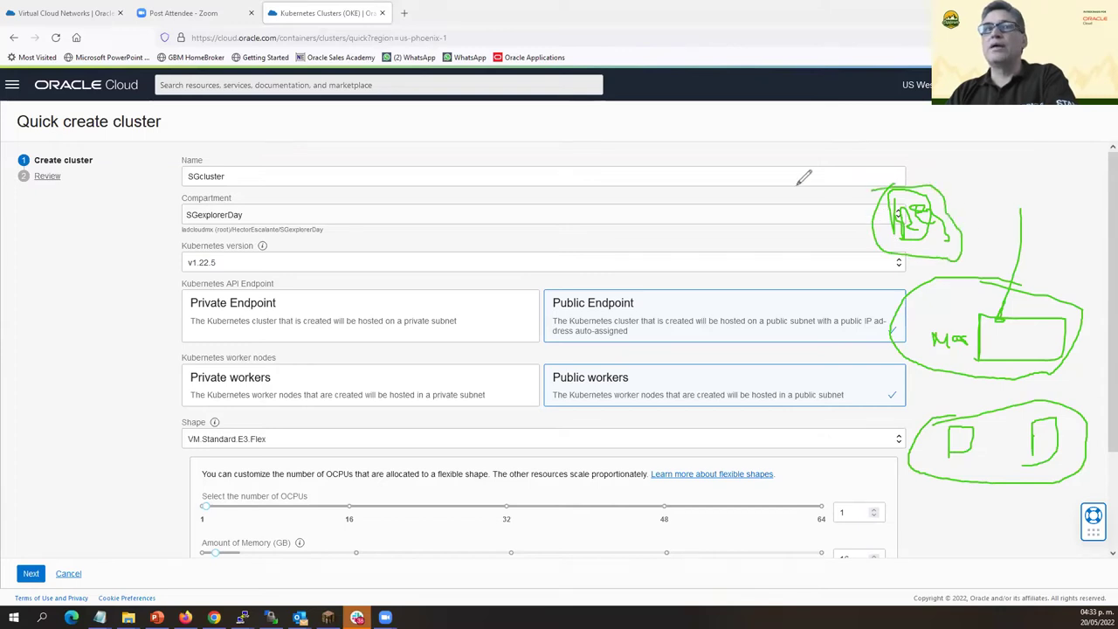
pyautogui.moveTo(946, 411)
pyautogui.mouseDown()
pyautogui.moveTo(928, 415)
pyautogui.moveTo(936, 421)
pyautogui.mouseUp()
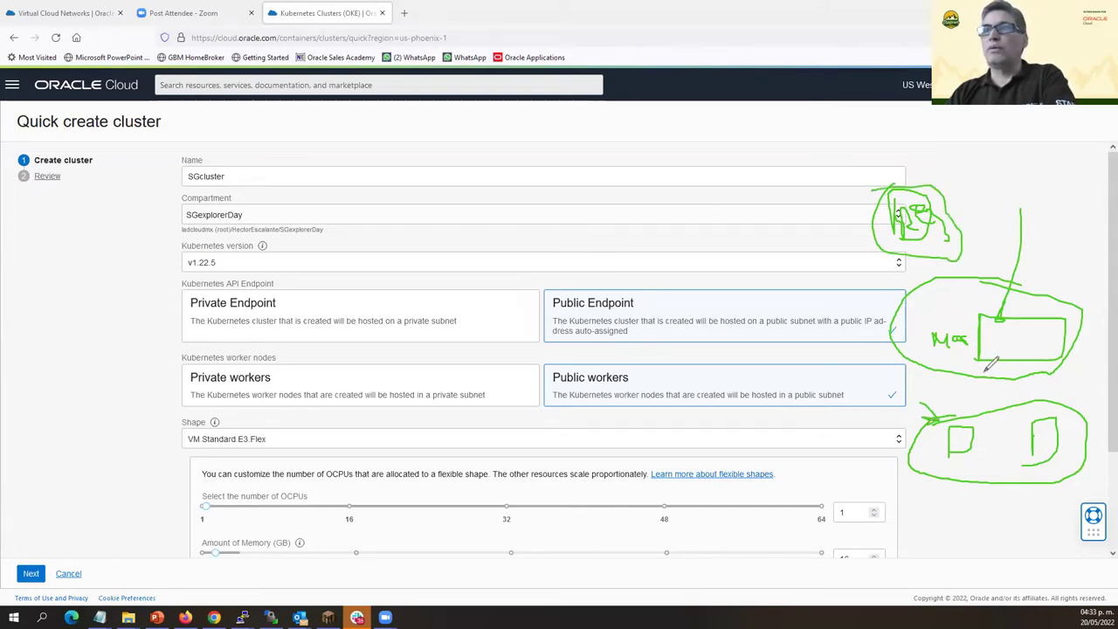
pyautogui.moveTo(922, 184)
pyautogui.mouseDown()
pyautogui.moveTo(961, 385)
pyautogui.moveTo(979, 395)
pyautogui.mouseUp()
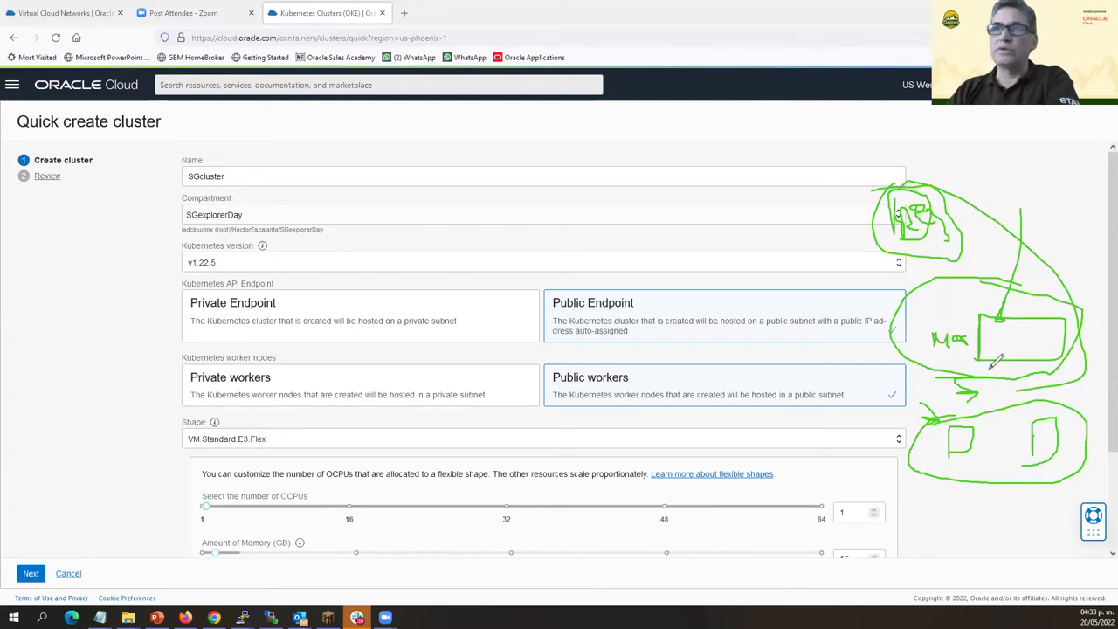
pyautogui.moveTo(1031, 461); pyautogui.dragTo(931, 428)
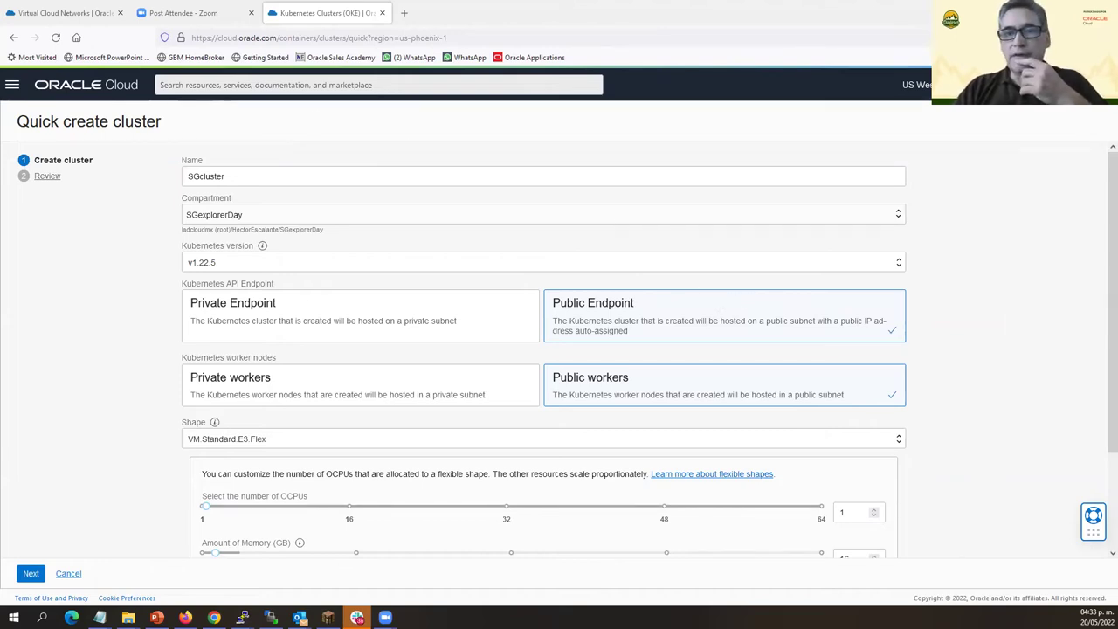
# Keep the node pool at 1 OCPU and 3 nodes, then go on to Review.
pyautogui.scroll(-3, 302, 305)
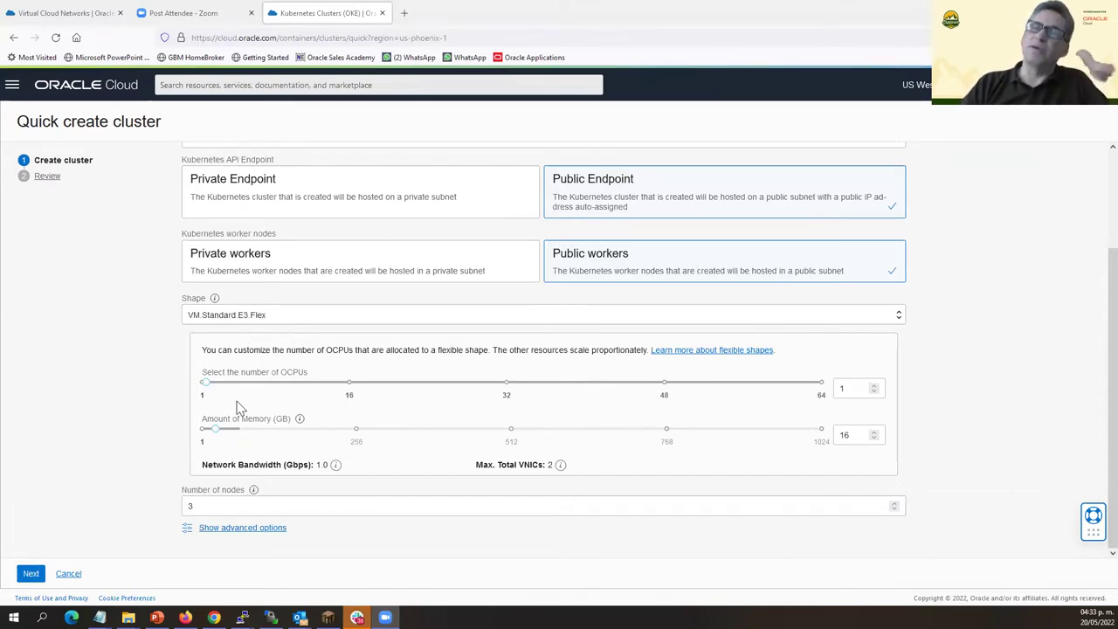
pyautogui.click(848, 391)
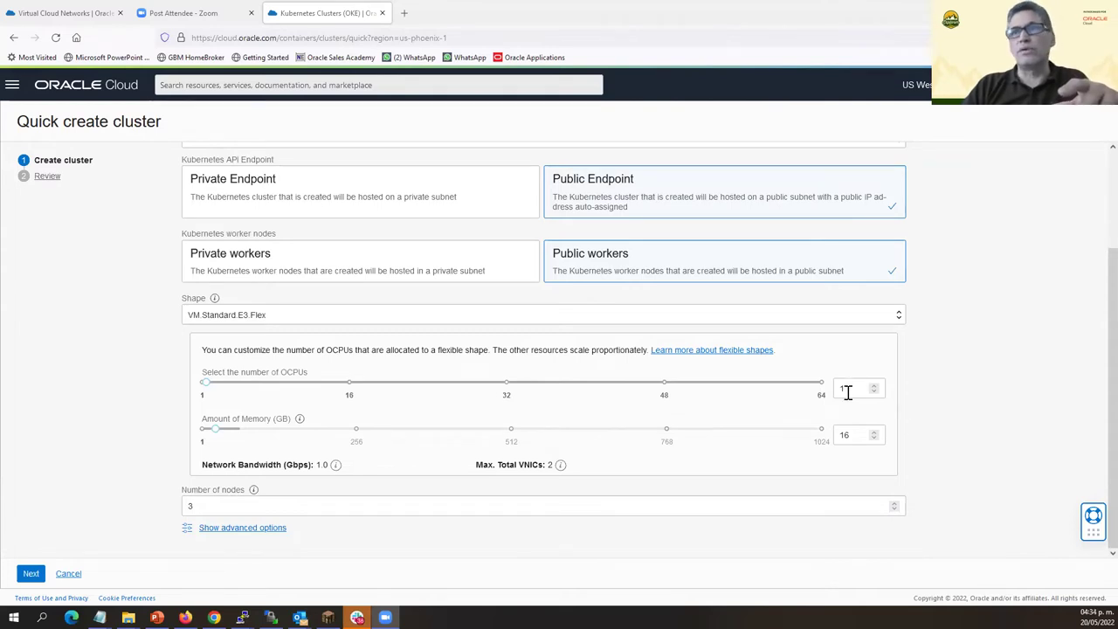
pyautogui.write('1')
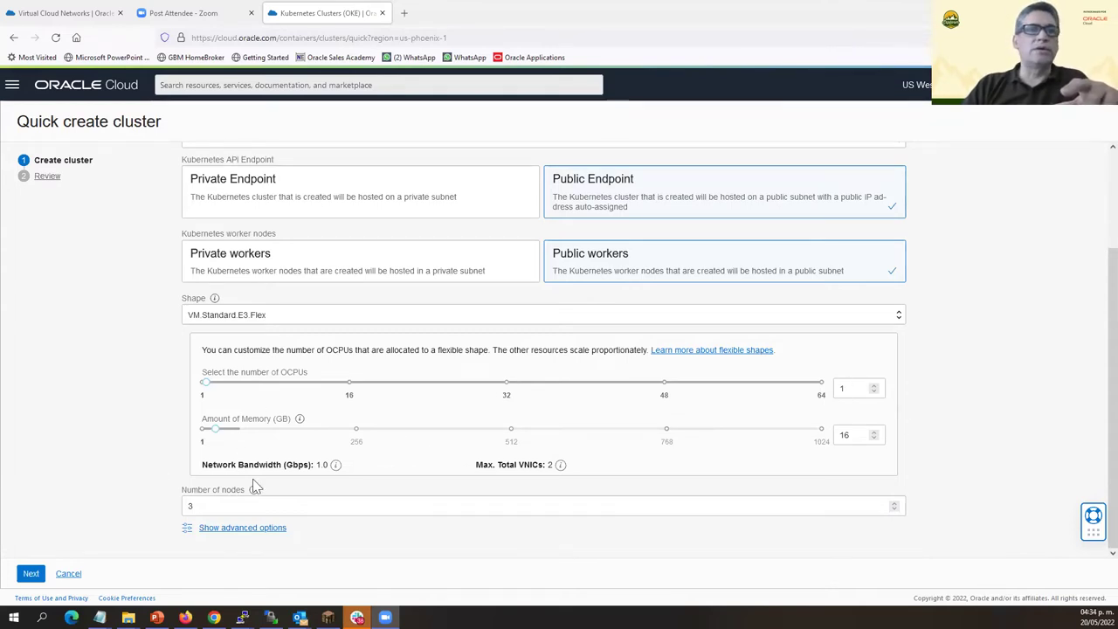
pyautogui.doubleClick(211, 508)
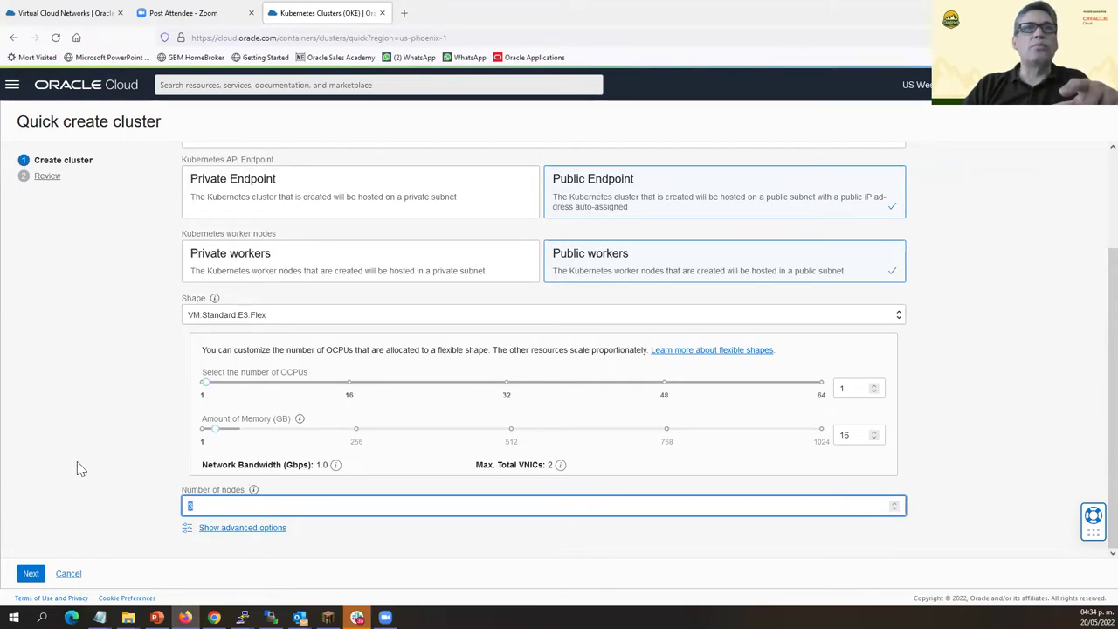
pyautogui.click(31, 574)
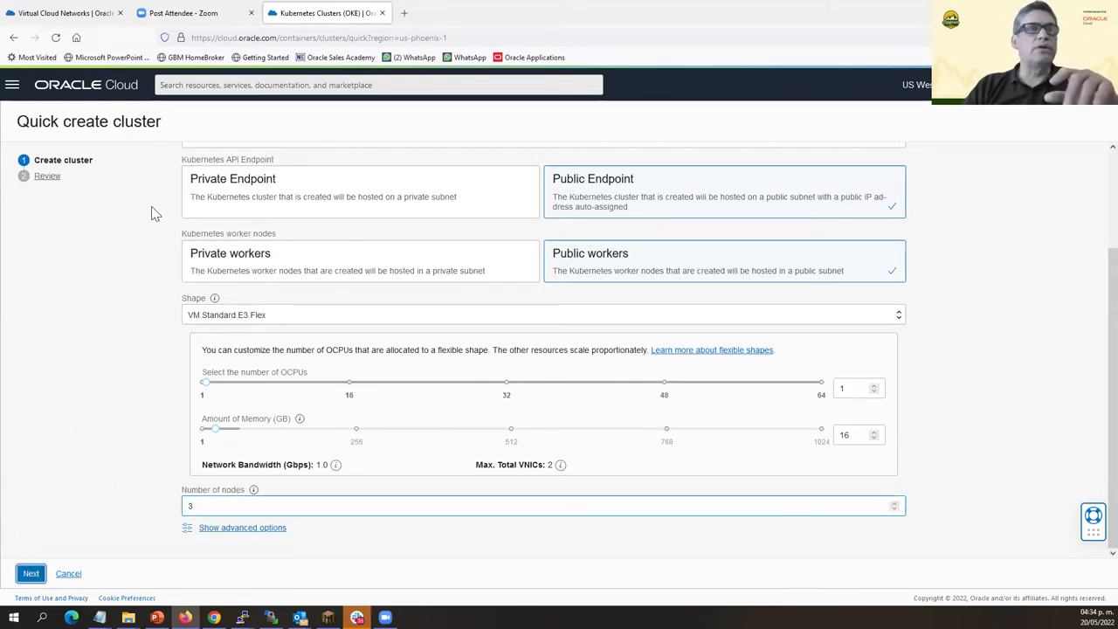
# Submit SGcluster for creation, close the progress once done, and return to Clusters.
pyautogui.scroll(-3, 358, 274)
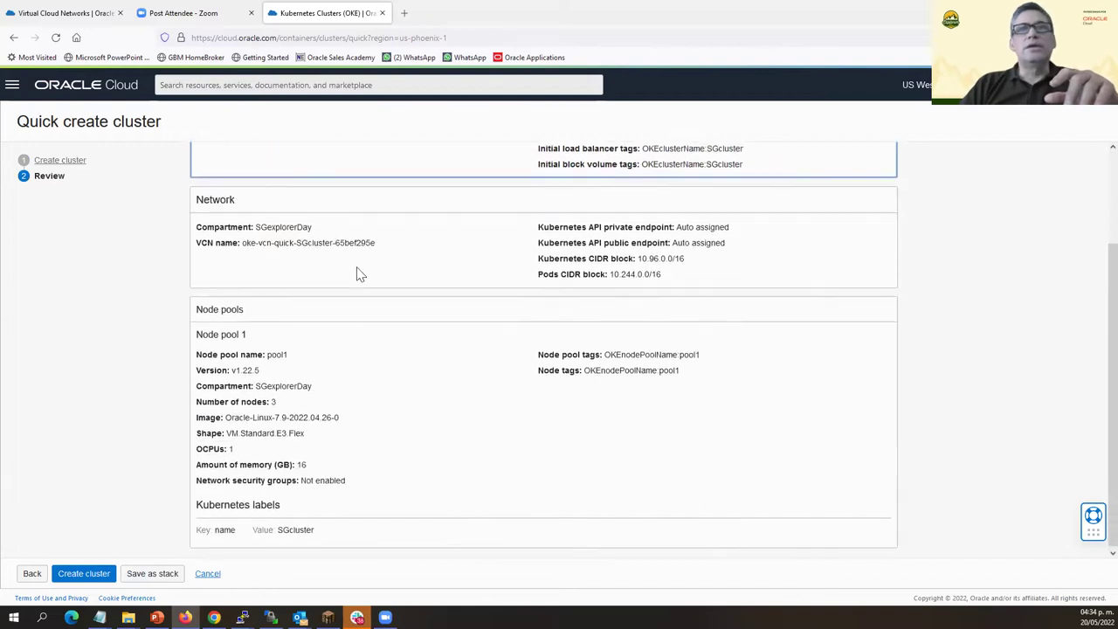
pyautogui.click(82, 576)
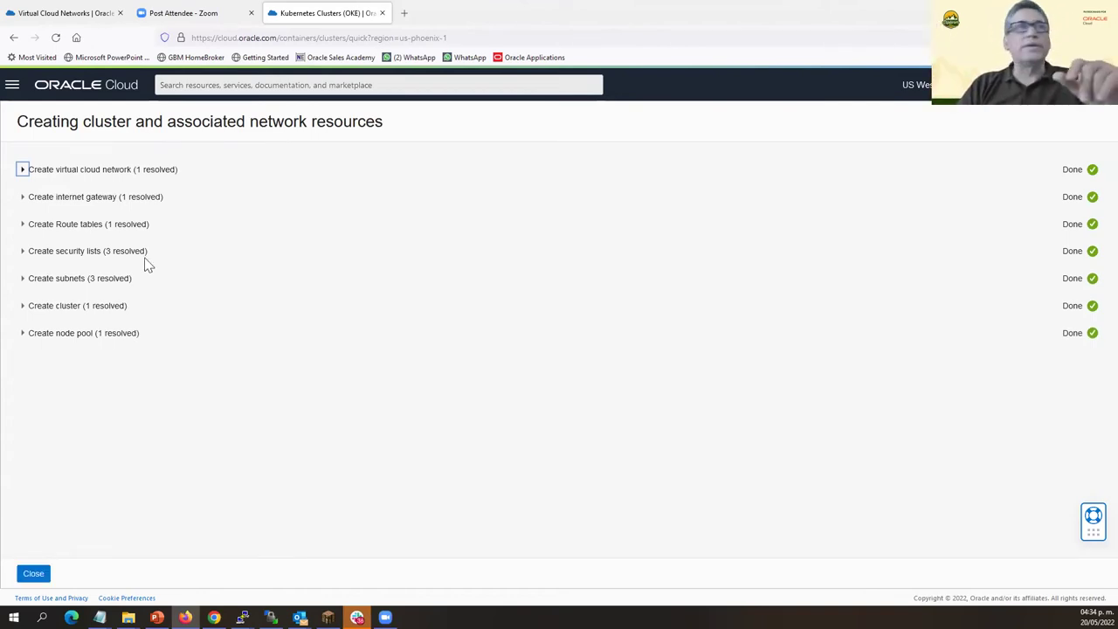
pyautogui.click(34, 574)
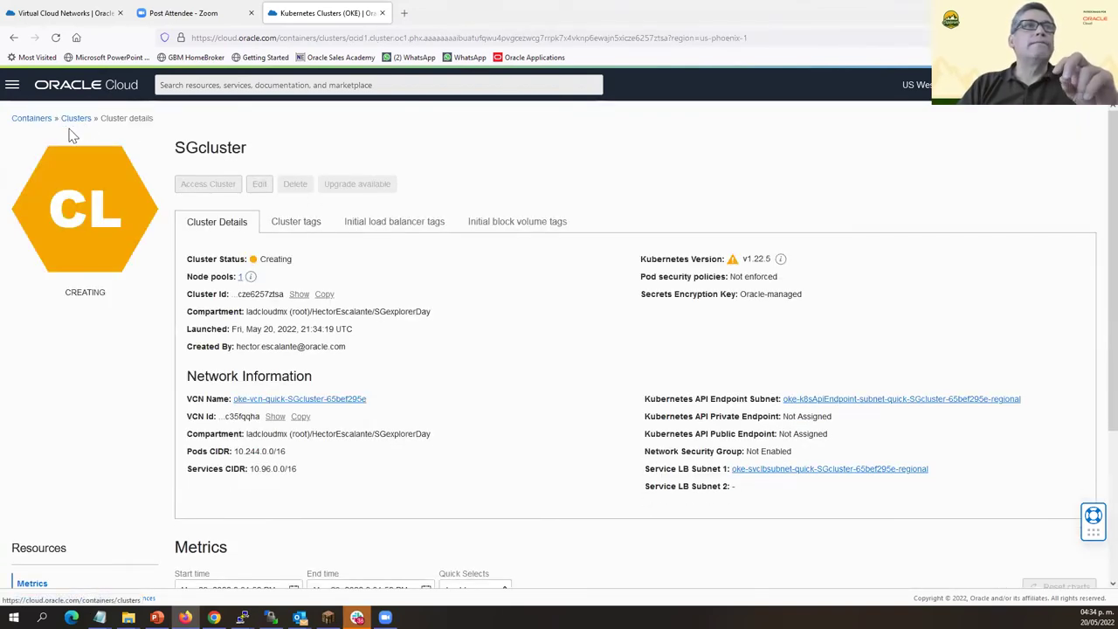
pyautogui.click(70, 120)
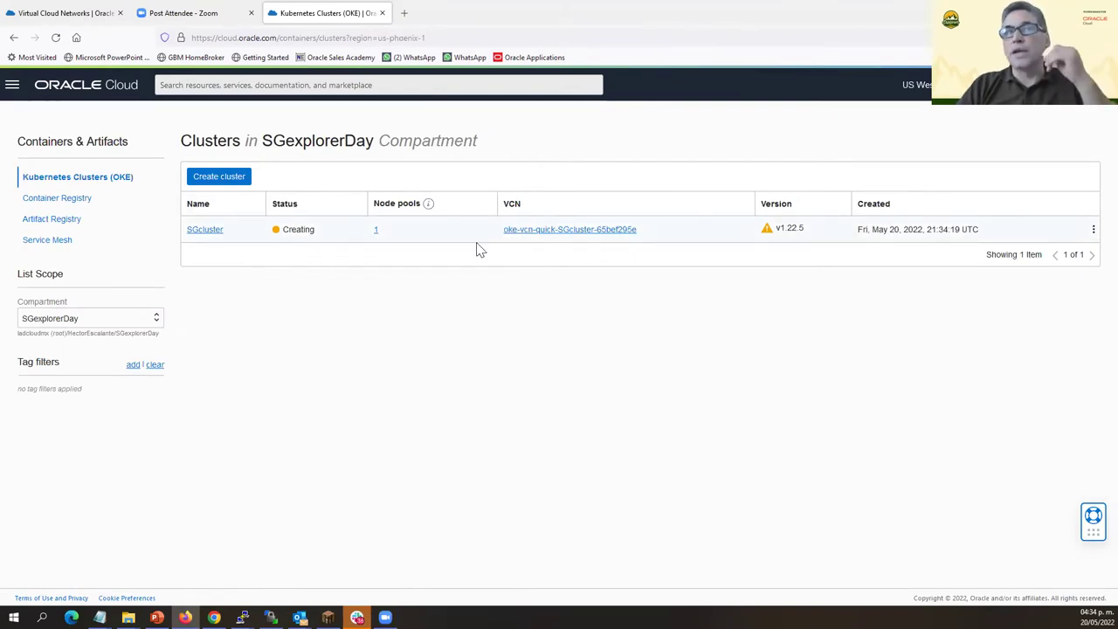
# Go to Networking > Virtual Cloud Networks to find the SGcluster quick-create VCN.
pyautogui.click(13, 86)
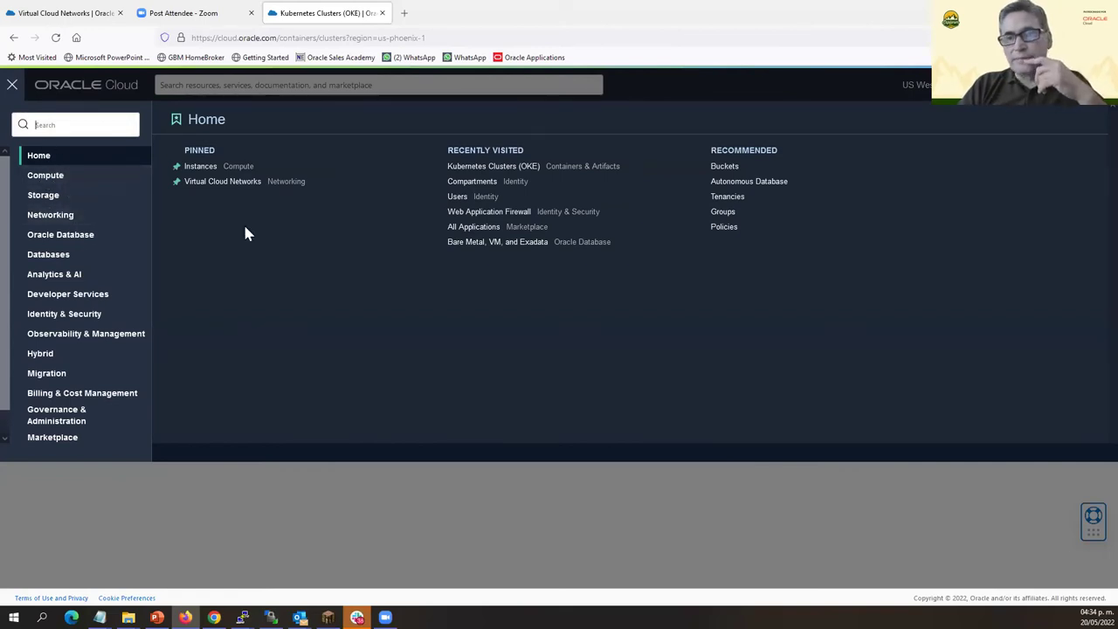
pyautogui.click(50, 216)
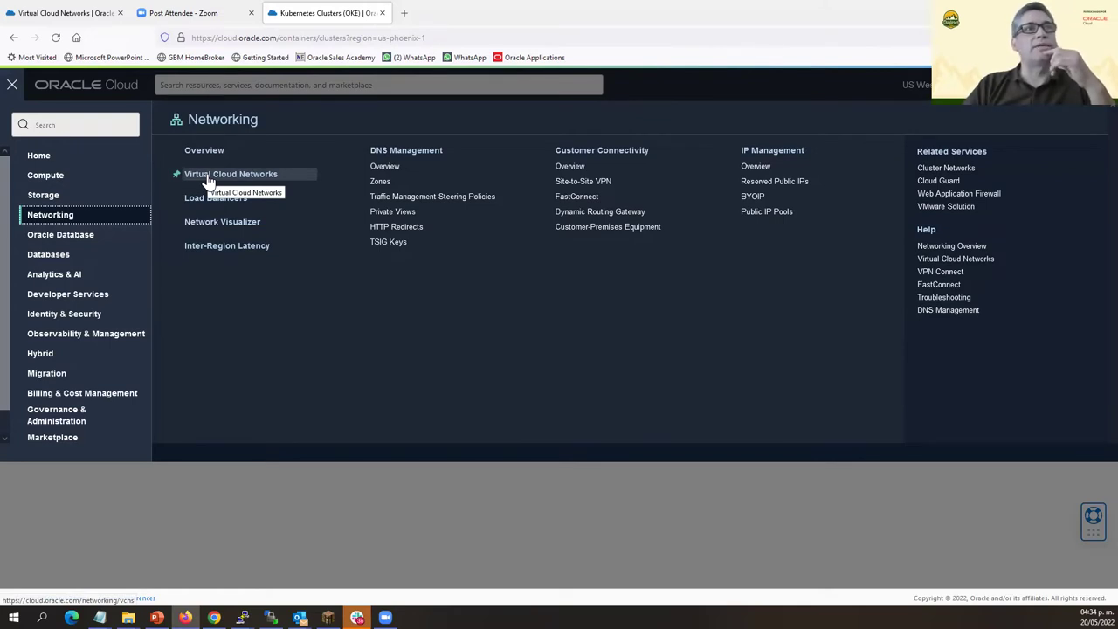
pyautogui.click(210, 179)
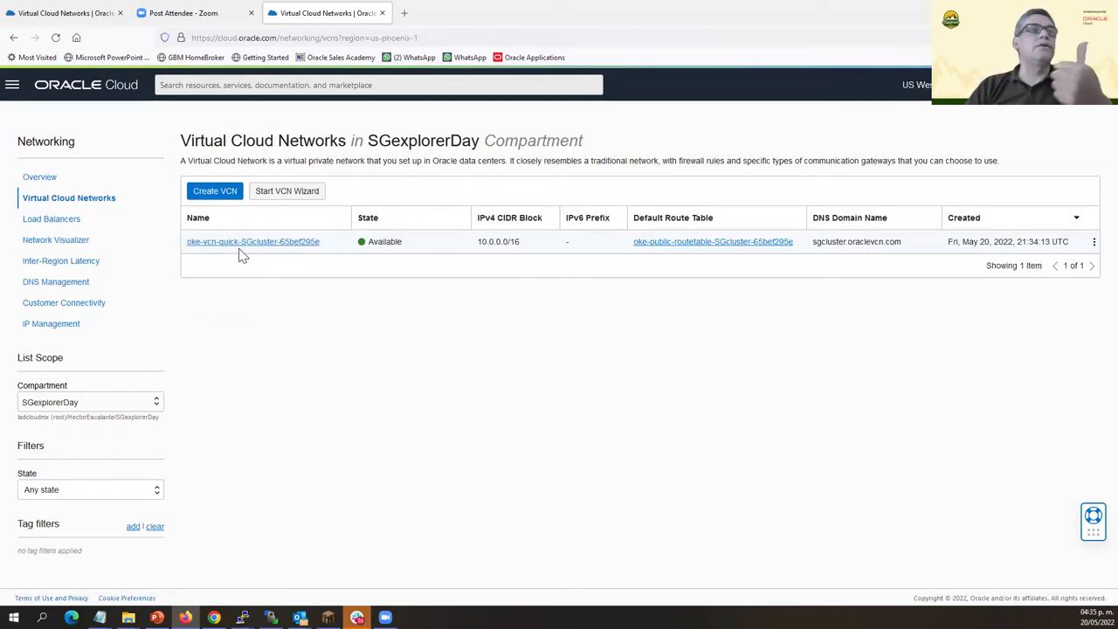
# Cancel the manual Create VCN form named kube-console and start the internet-connectivity VCN wizard.
pyautogui.click(221, 198)
pyautogui.click(455, 175)
pyautogui.write('kube-')
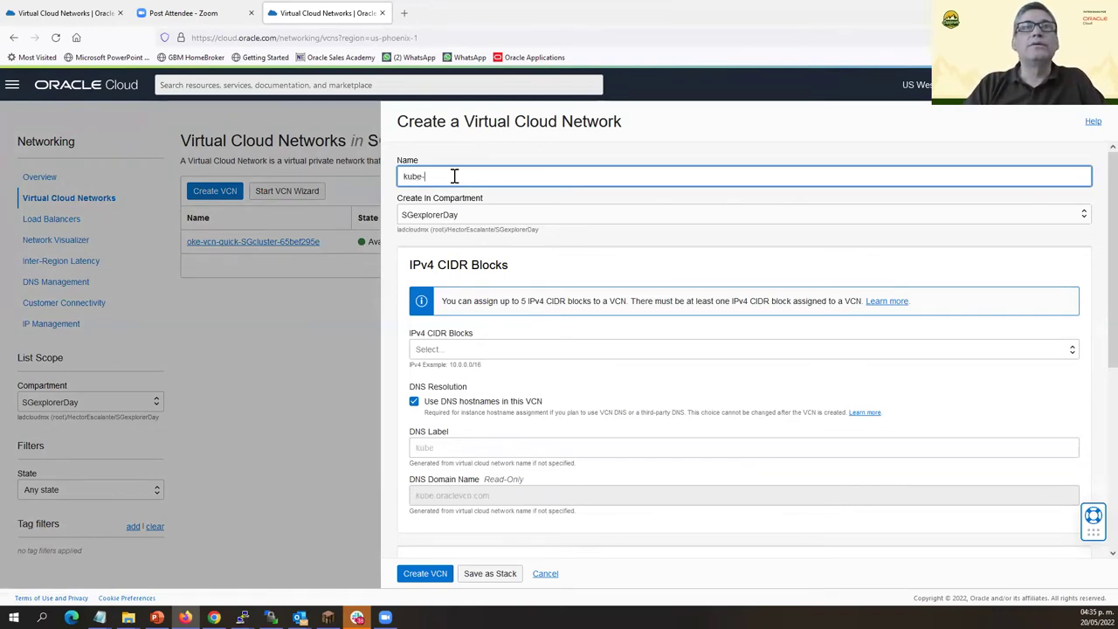
pyautogui.write('console')
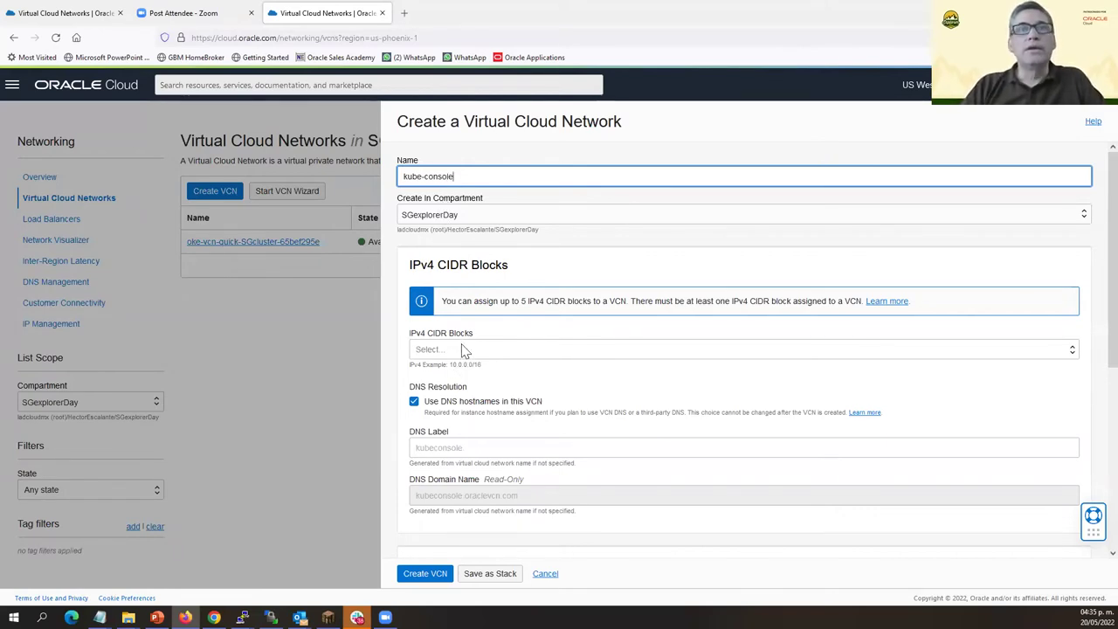
pyautogui.scroll(-1, 483, 298)
pyautogui.scroll(1, 494, 260)
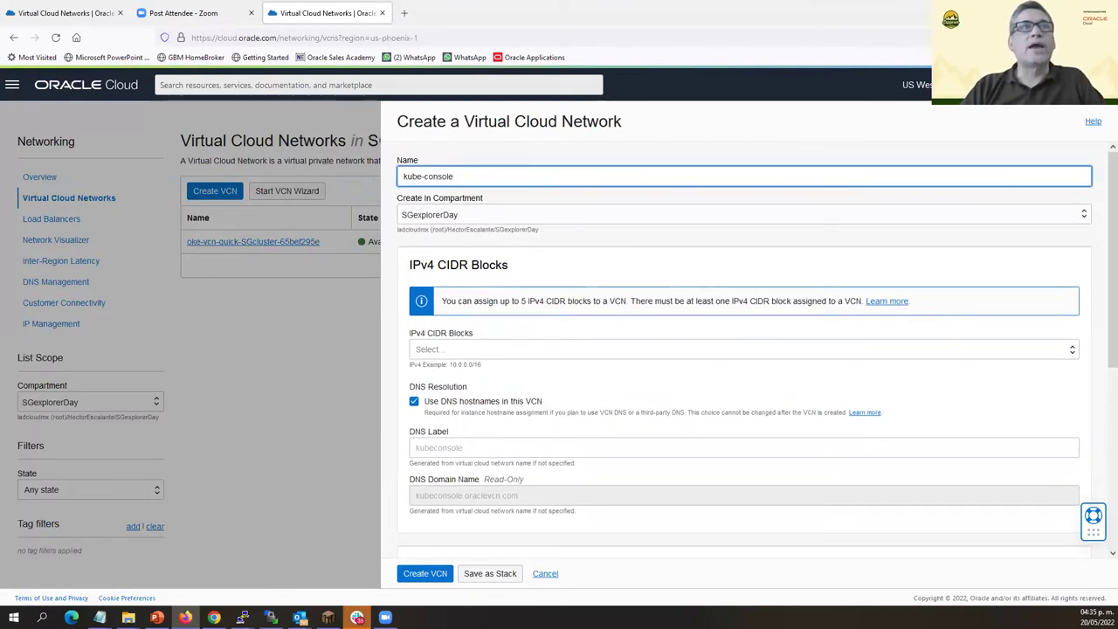
pyautogui.click(543, 575)
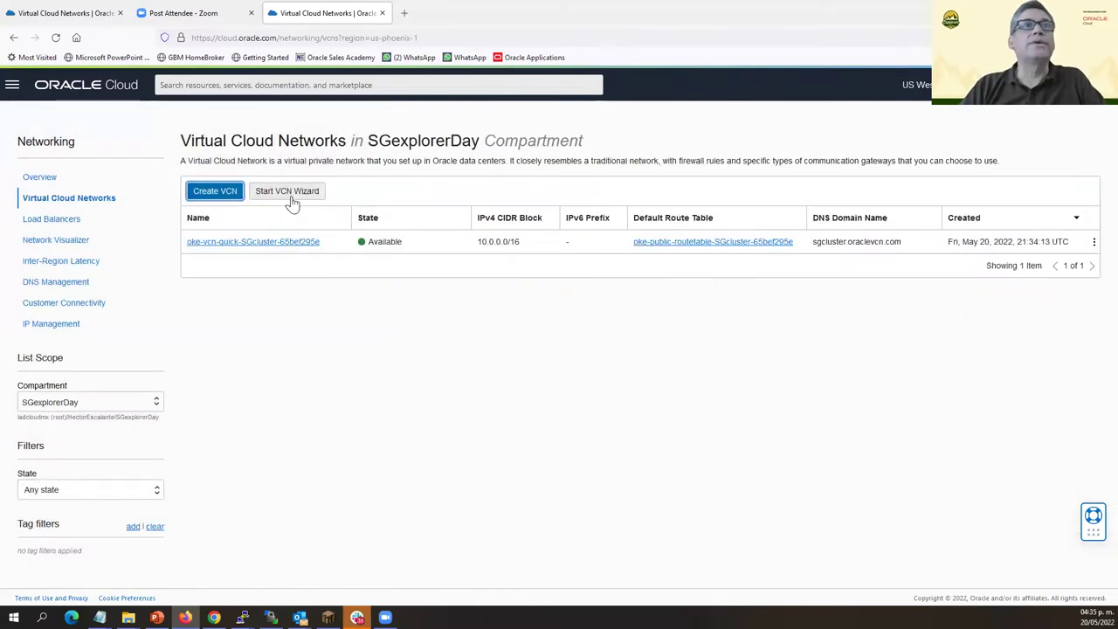
pyautogui.click(290, 194)
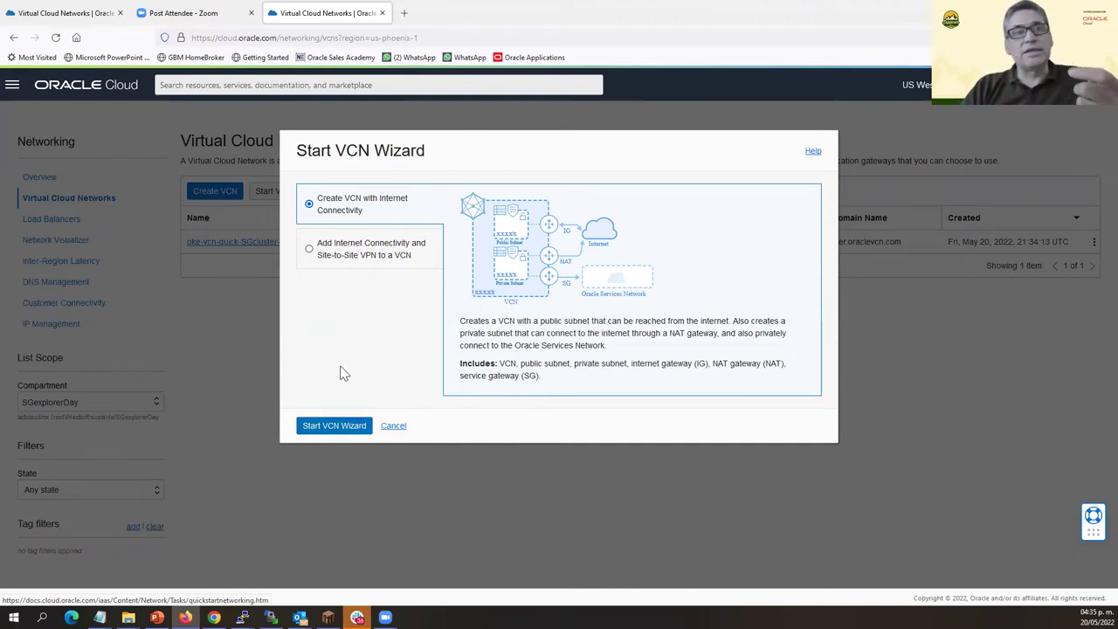
# Launch the internet-connectivity VCN wizard, name the network VCN-admin, and continue to review.
pyautogui.click(341, 427)
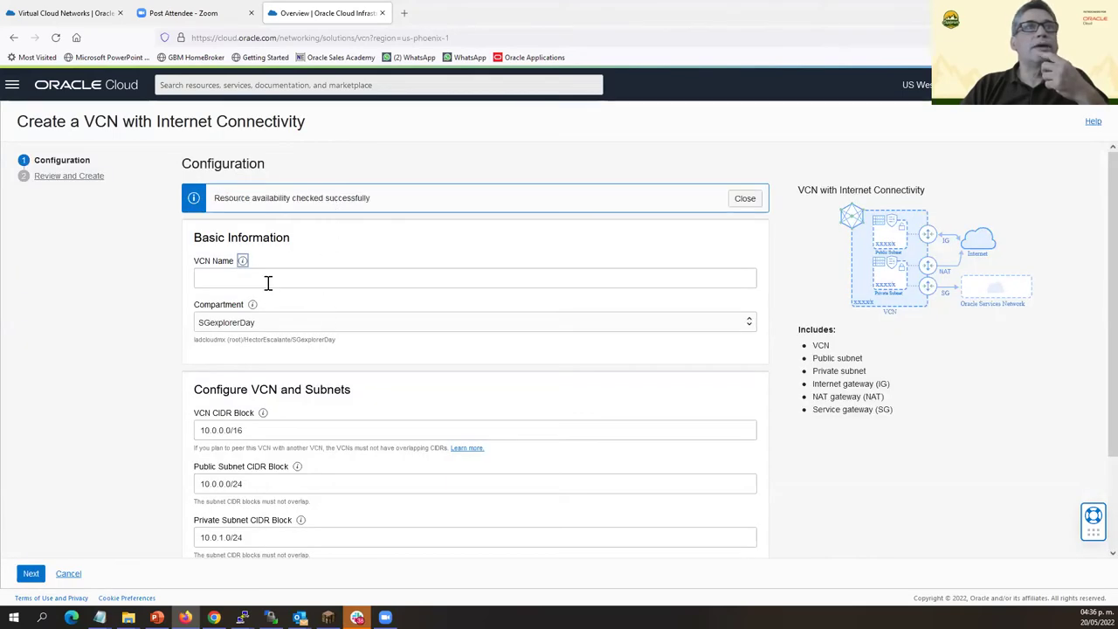
pyautogui.click(268, 282)
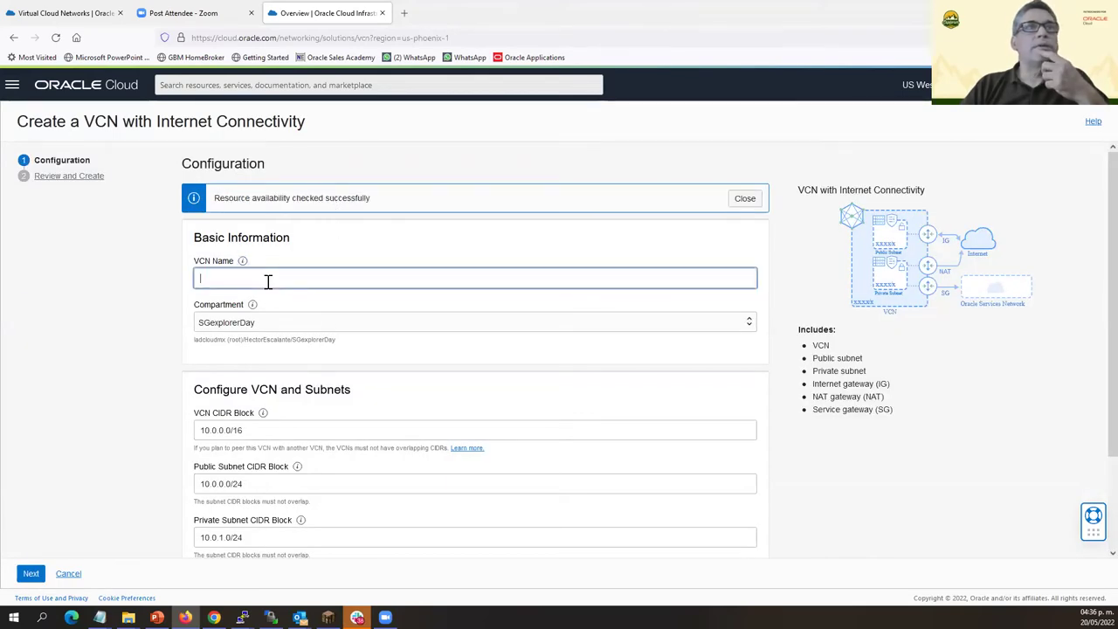
pyautogui.write('VC')
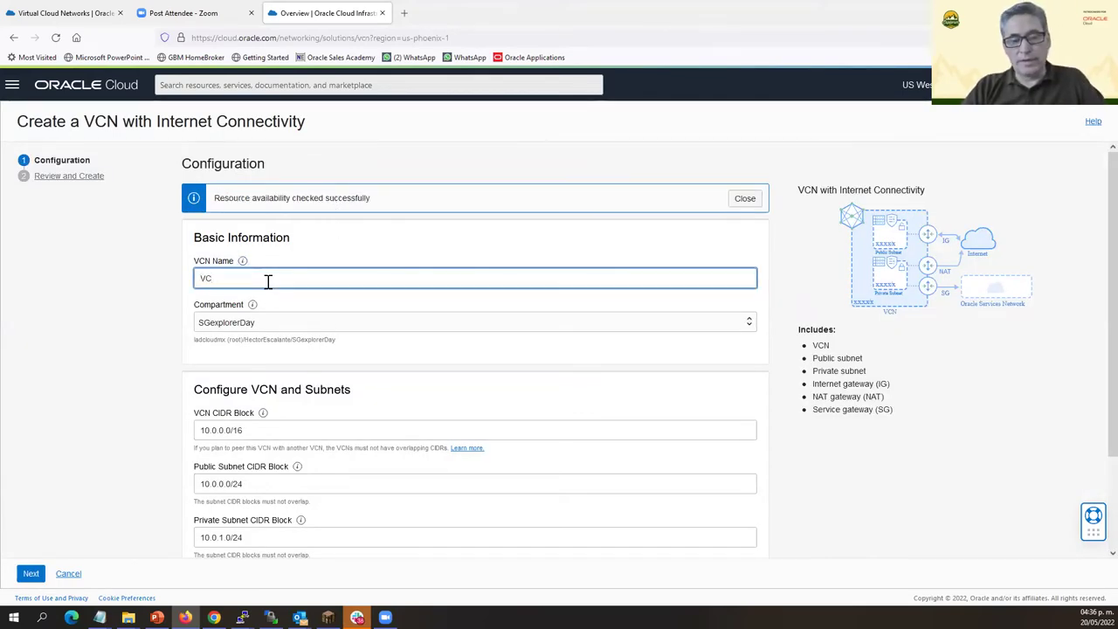
pyautogui.write('N-admi')
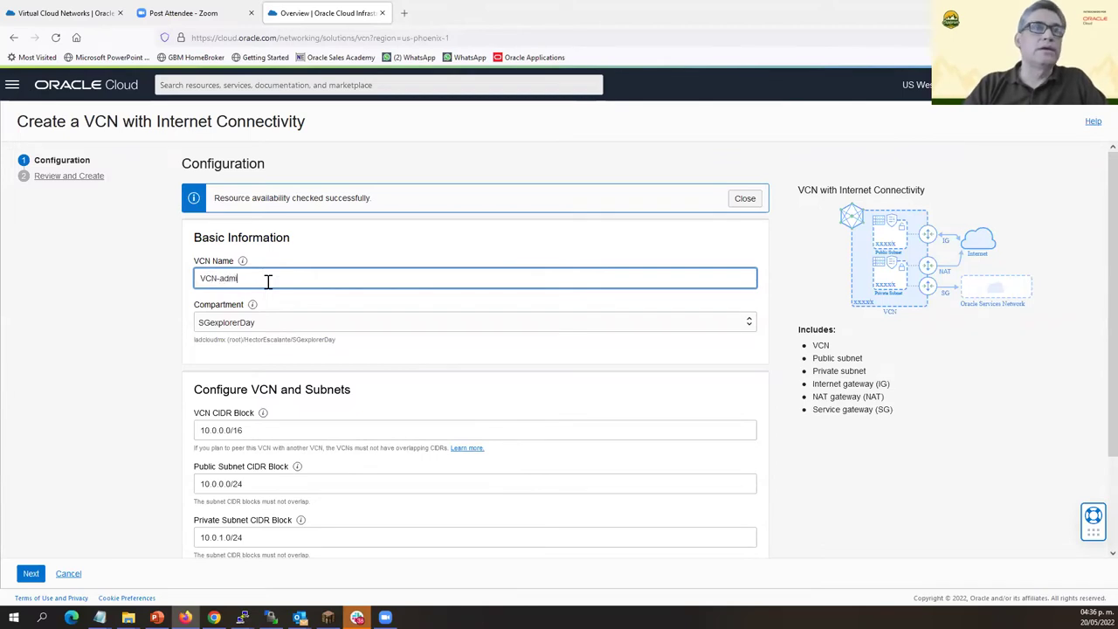
pyautogui.write('n')
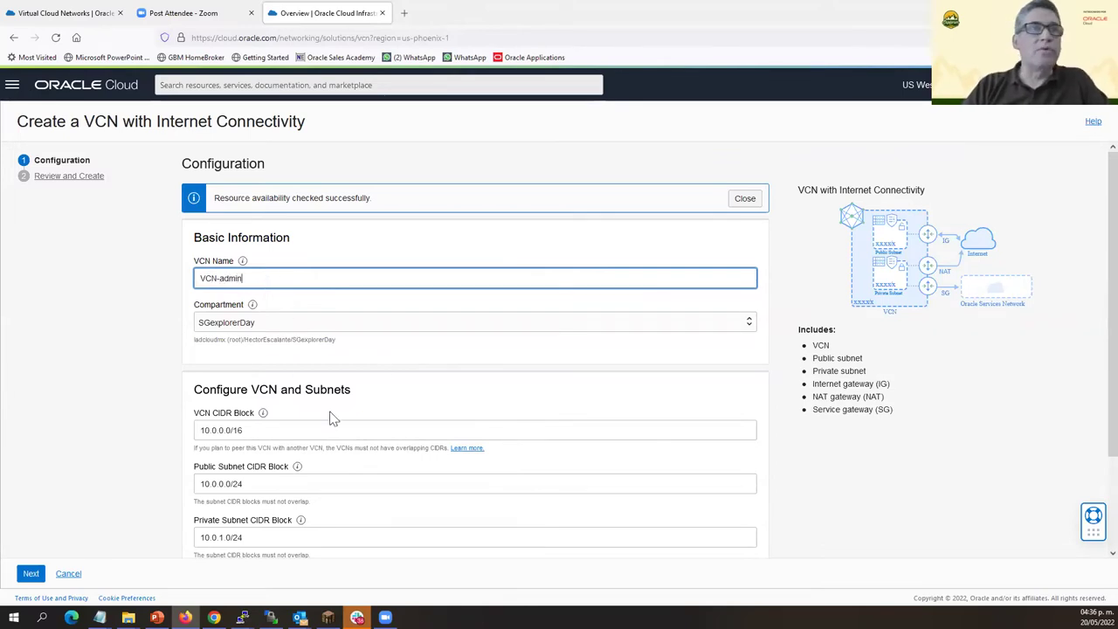
pyautogui.scroll(-2, 260, 269)
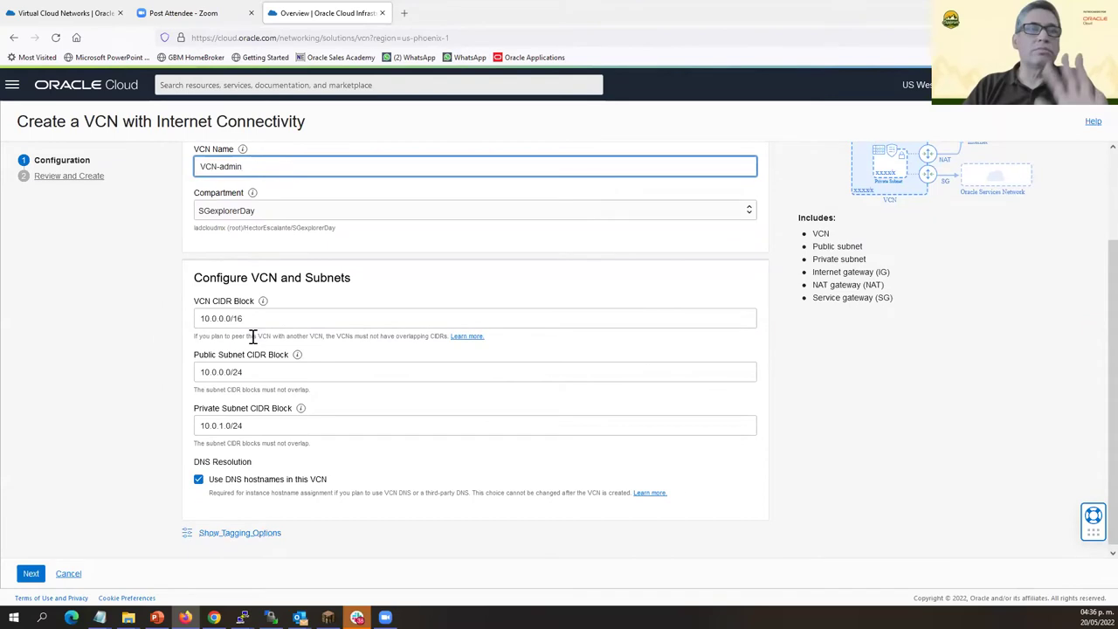
pyautogui.scroll(-1, 233, 332)
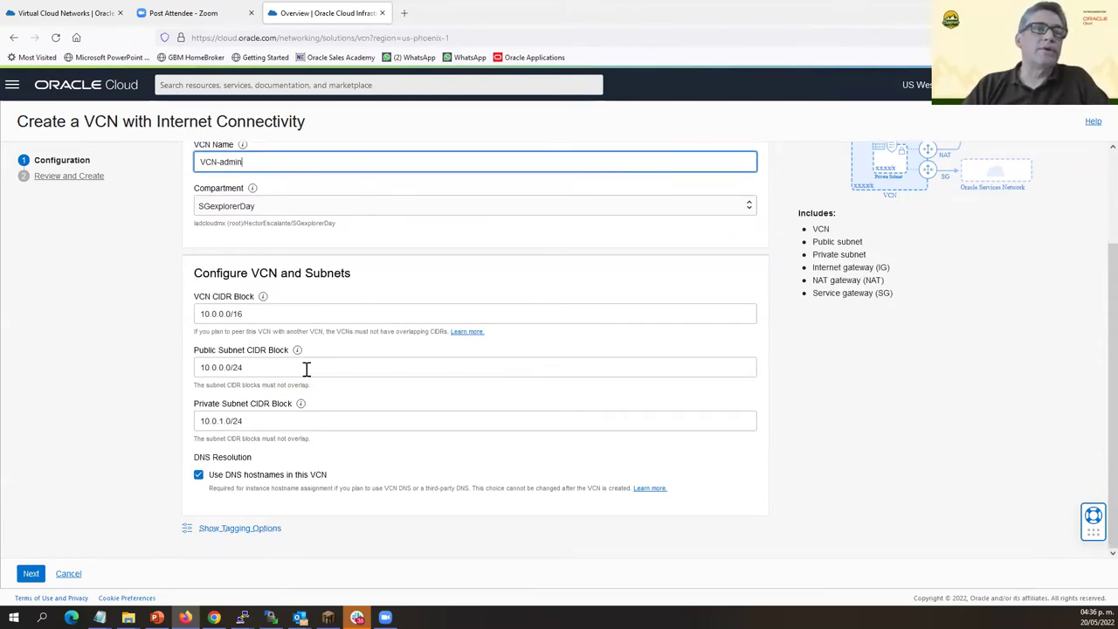
pyautogui.click(31, 574)
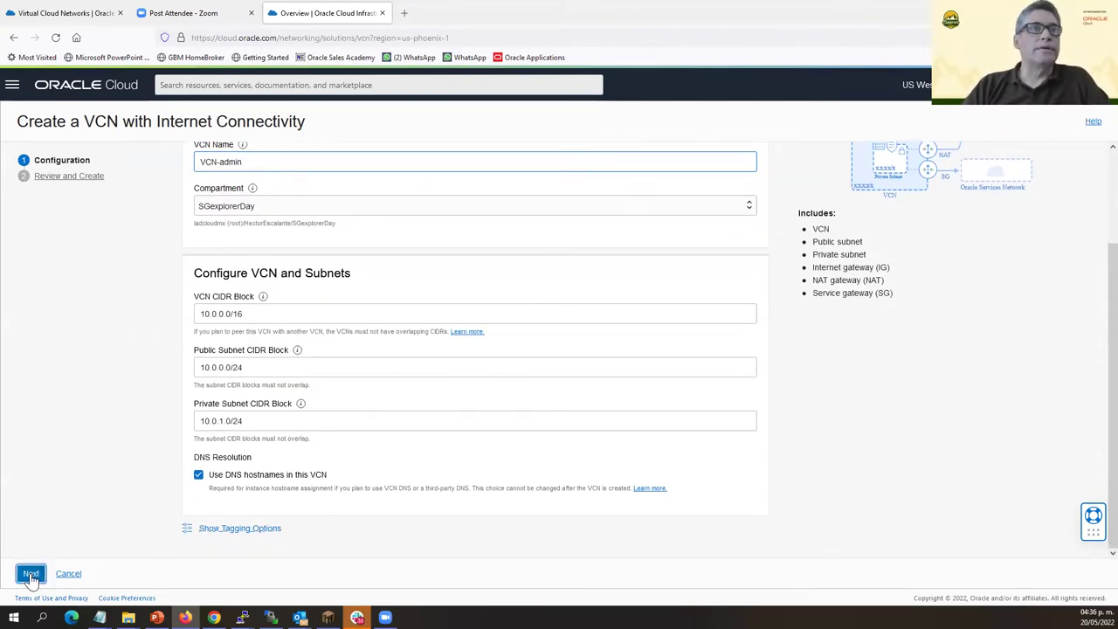
# Create VCN-admin with its subnets and gateways, then return to the compute instances list.
pyautogui.scroll(-3, 411, 282)
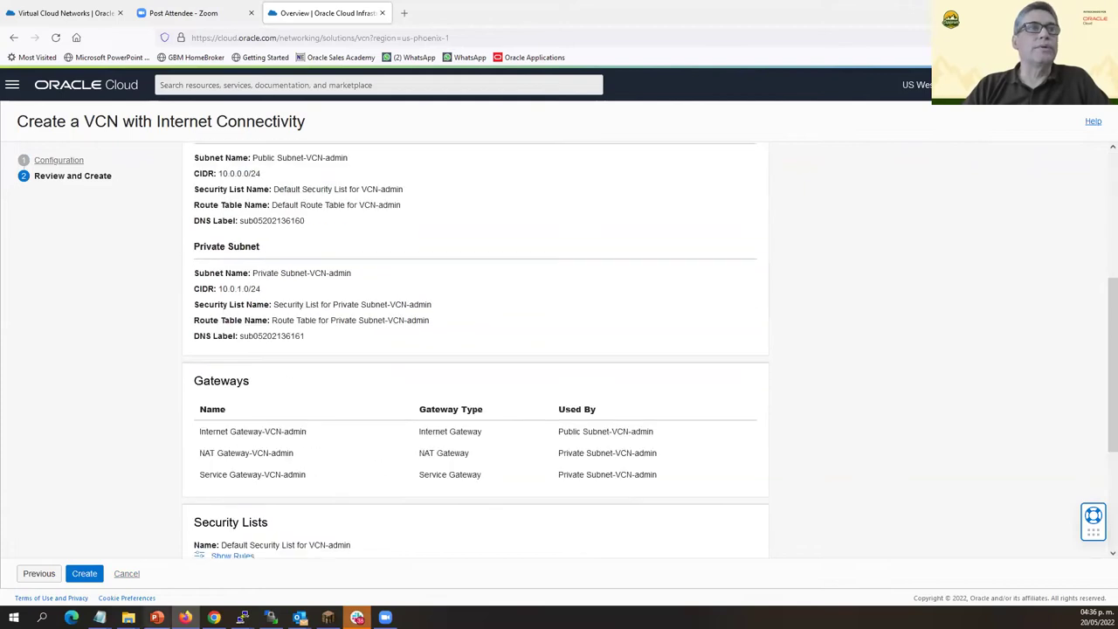
pyautogui.click(84, 573)
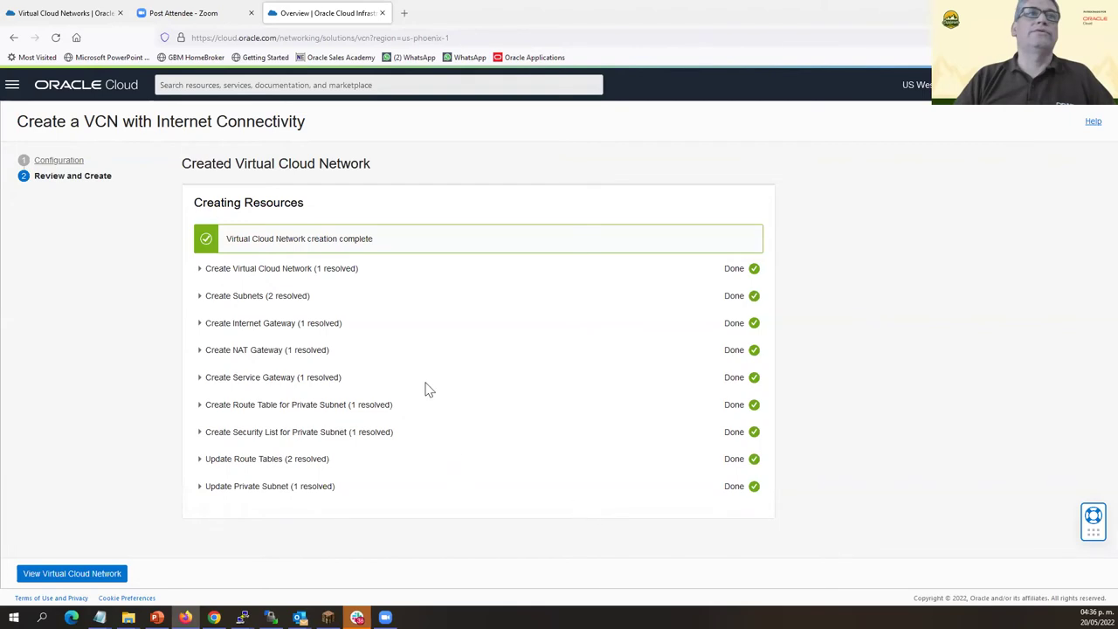
pyautogui.hotkey('alt', 'Left')
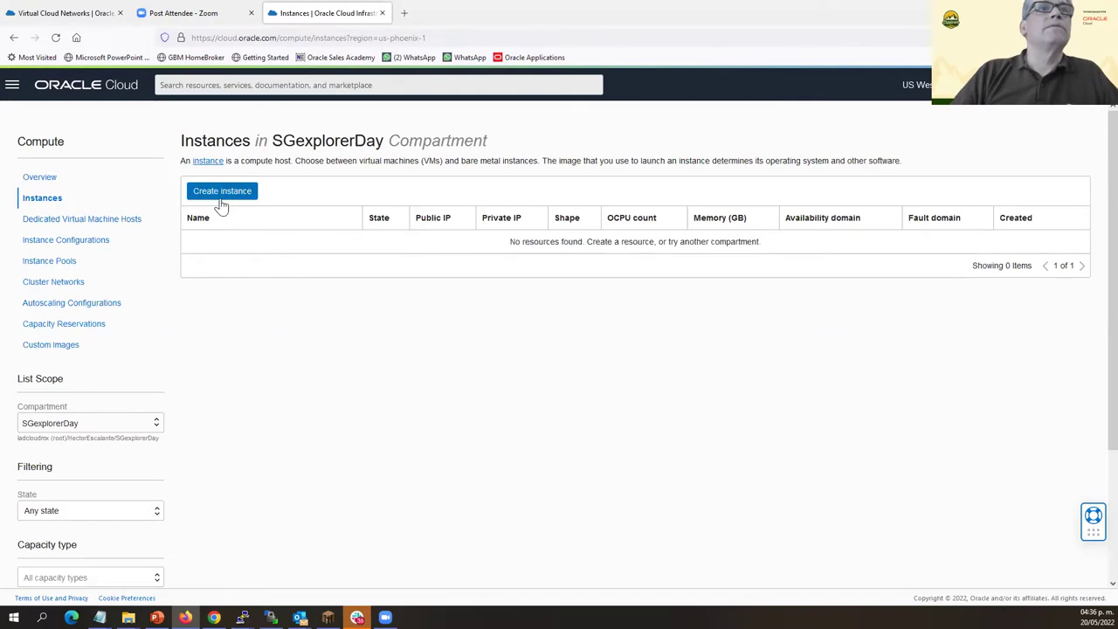
# Start a new compute instance and rename it kube-console.
pyautogui.click(220, 196)
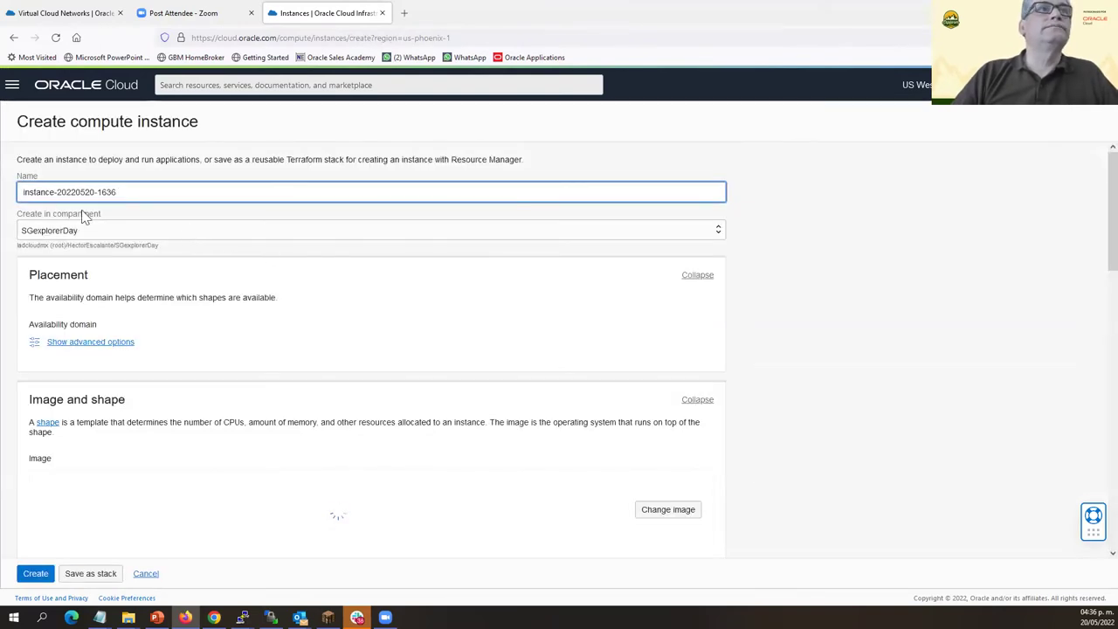
pyautogui.moveTo(117, 192); pyautogui.dragTo(22, 192)
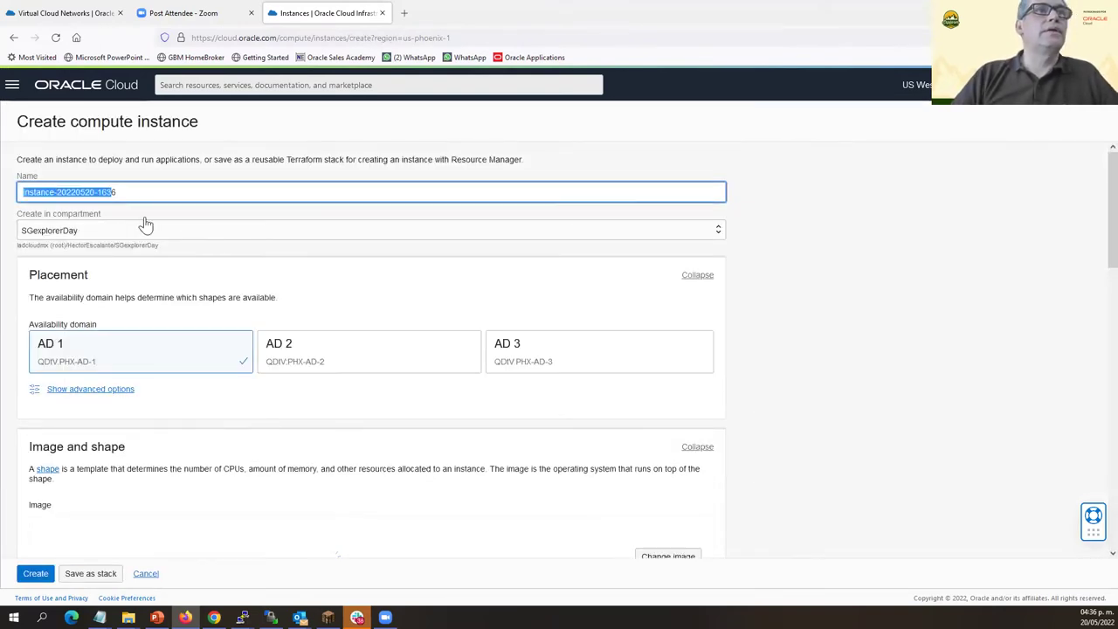
pyautogui.tripleClick(132, 192)
pyautogui.write('kube-console')
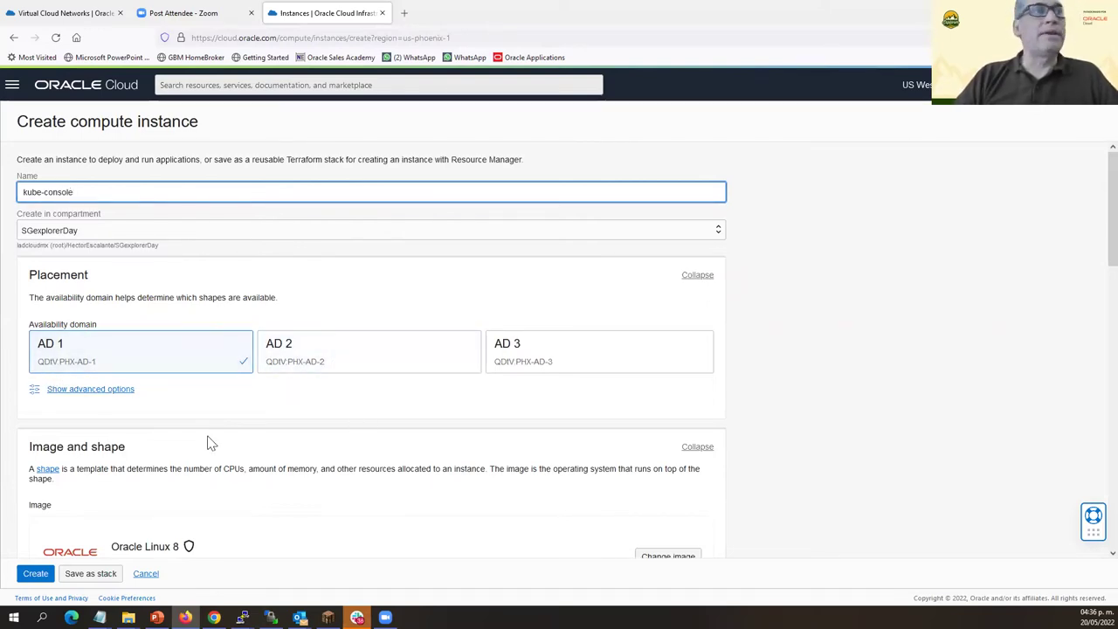
# Change the instance image to Oracle Linux 7.9.
pyautogui.scroll(-2, 75, 339)
pyautogui.click(666, 395)
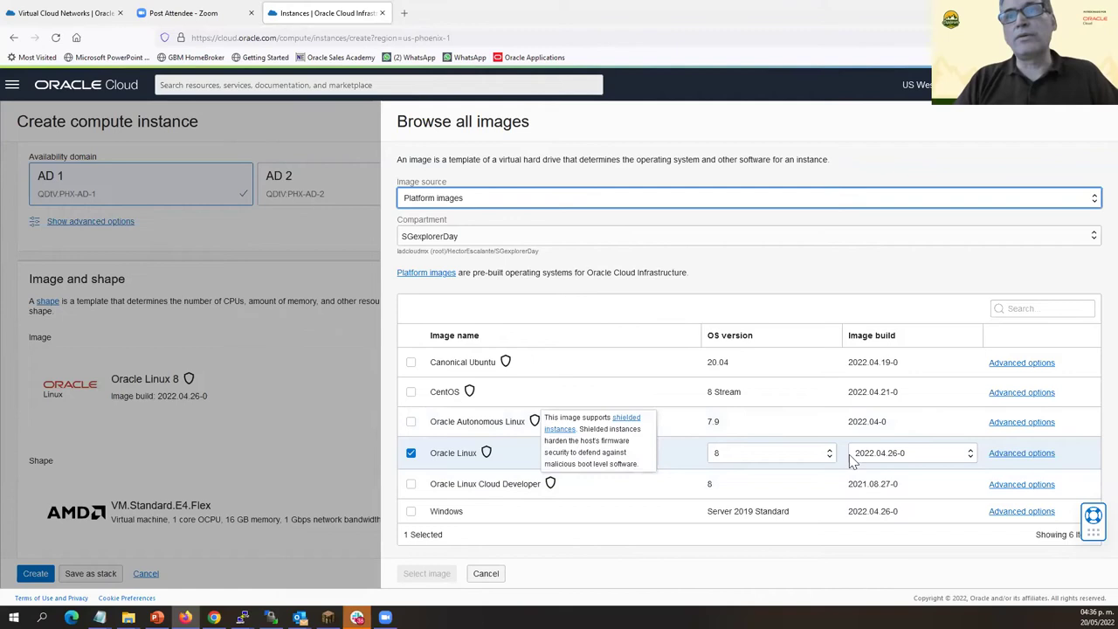
pyautogui.click(777, 454)
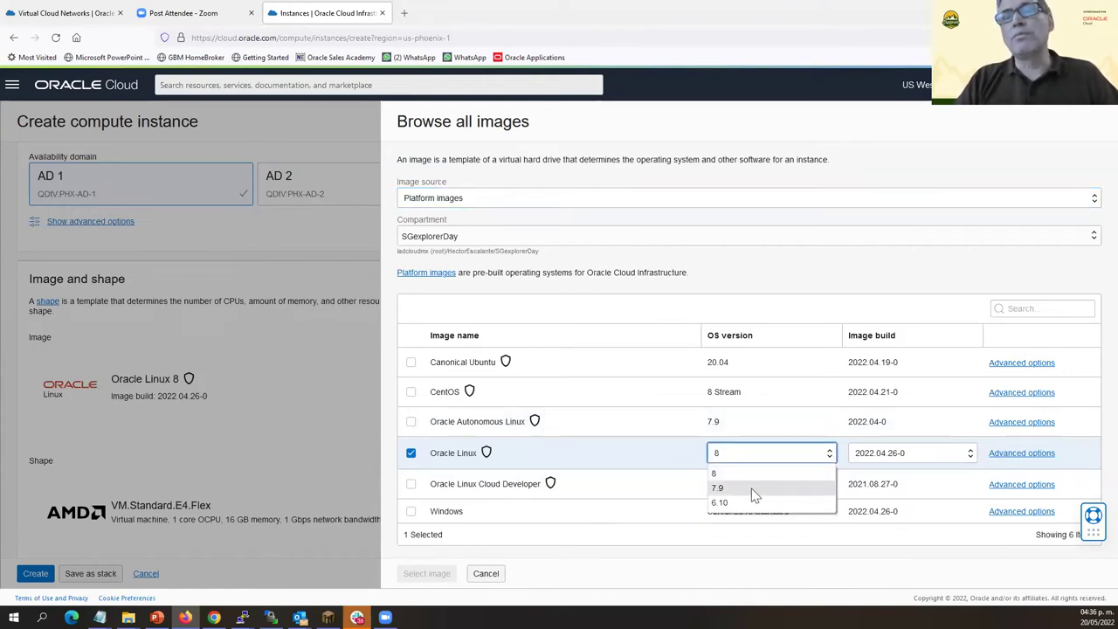
pyautogui.click(753, 490)
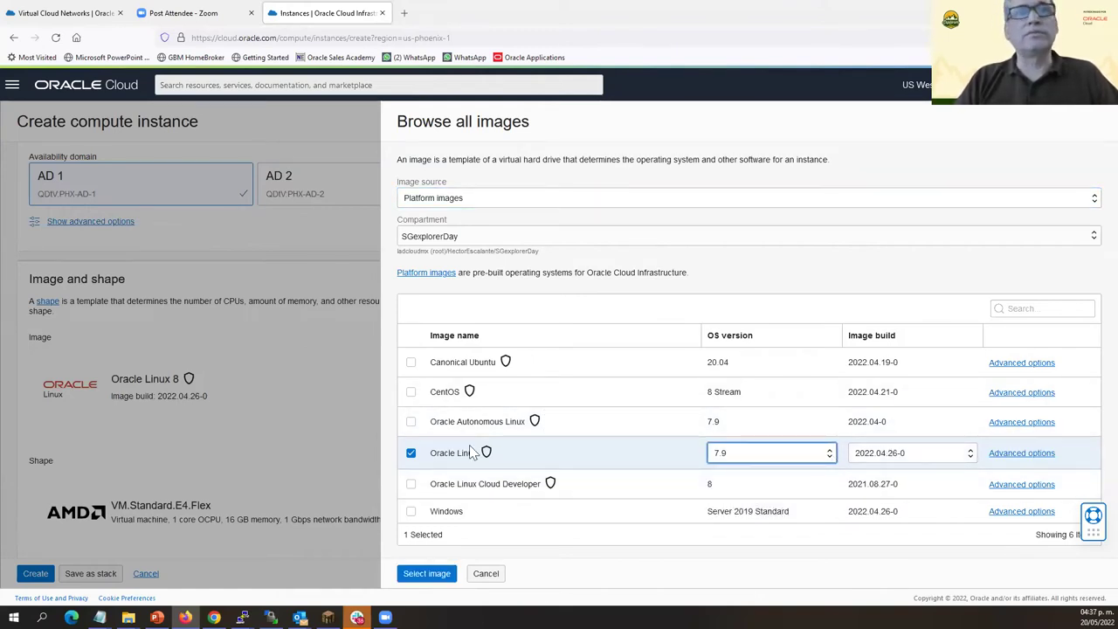
pyautogui.click(427, 576)
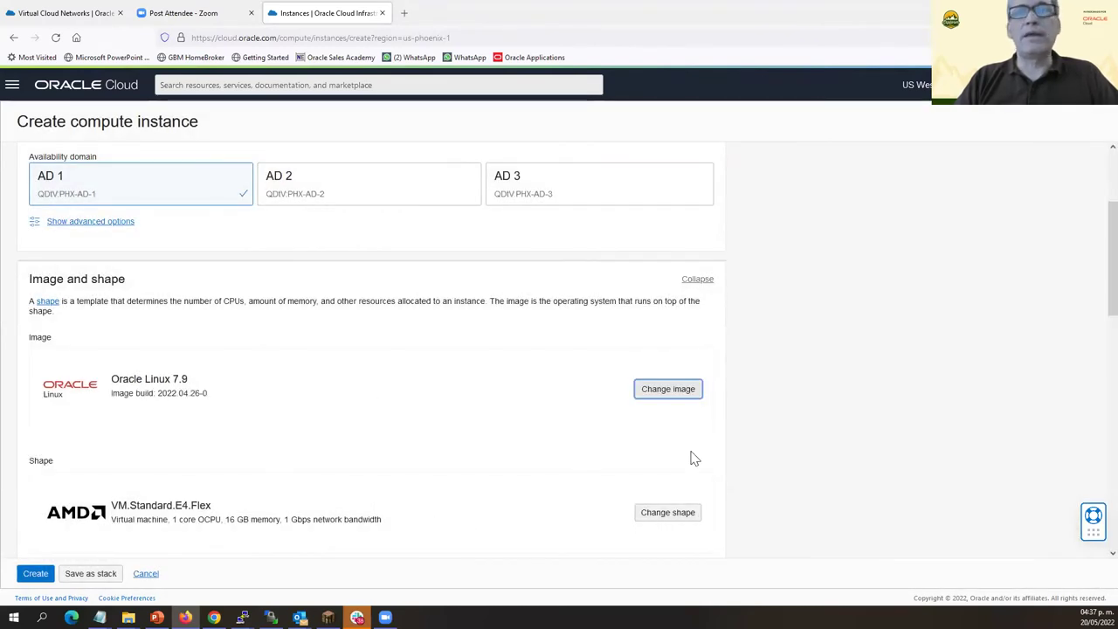
pyautogui.scroll(-2, 686, 437)
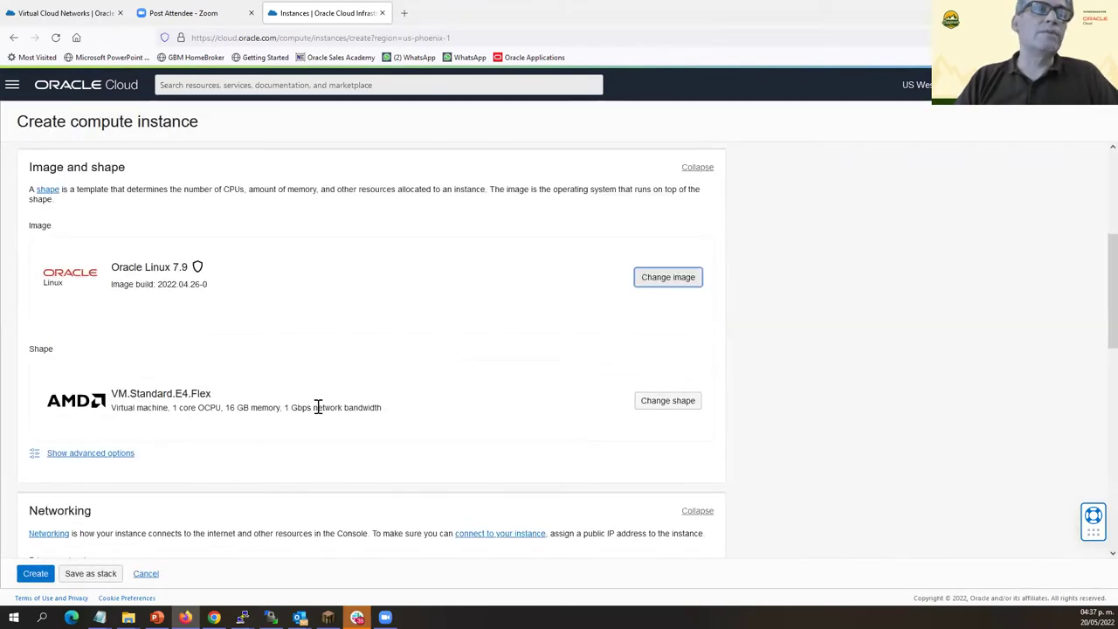
pyautogui.click(664, 402)
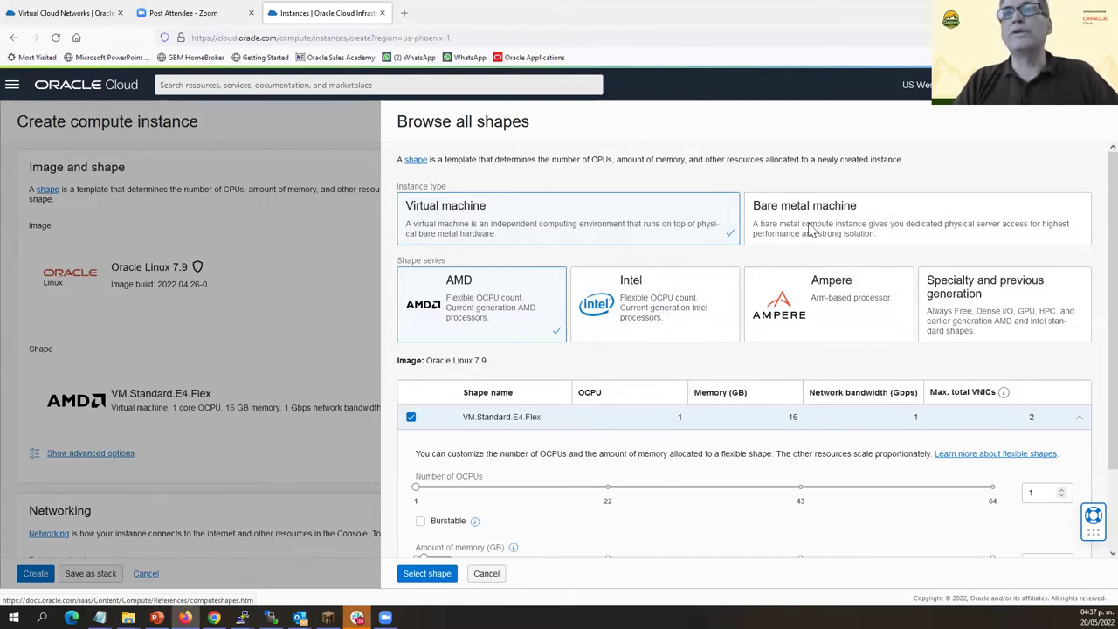
pyautogui.click(486, 573)
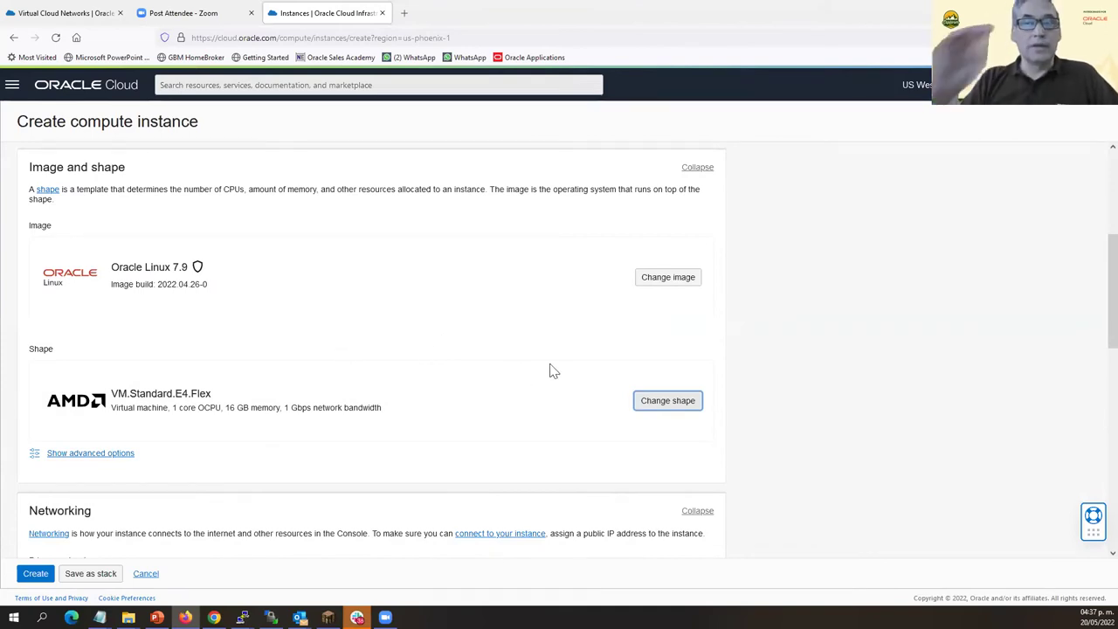
pyautogui.scroll(-3, 551, 376)
pyautogui.scroll(-1, 306, 340)
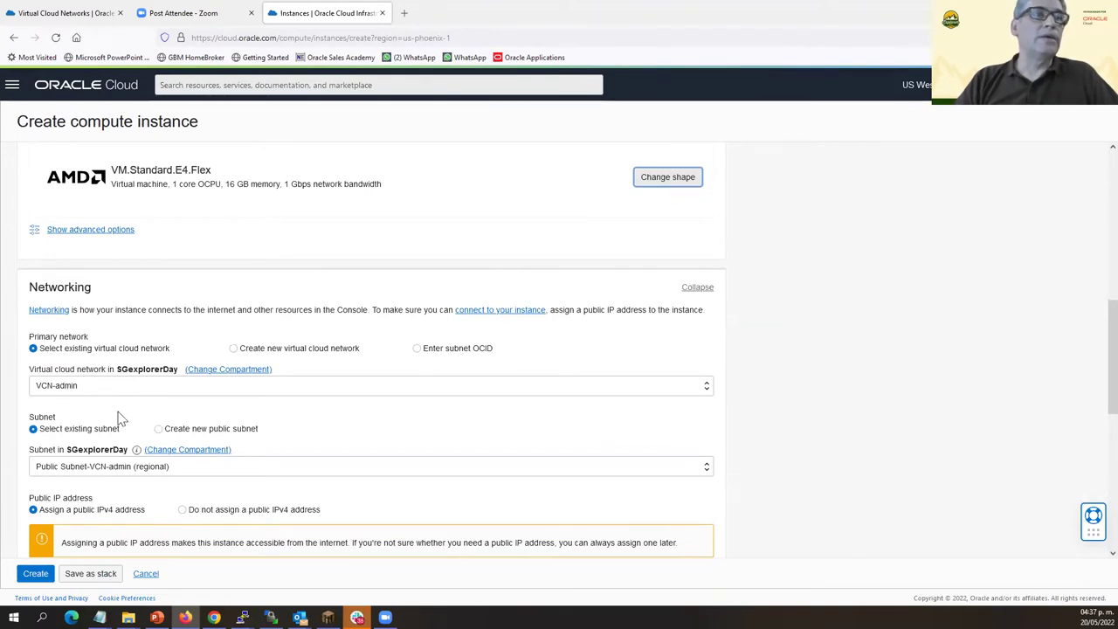
pyautogui.scroll(-3, 182, 522)
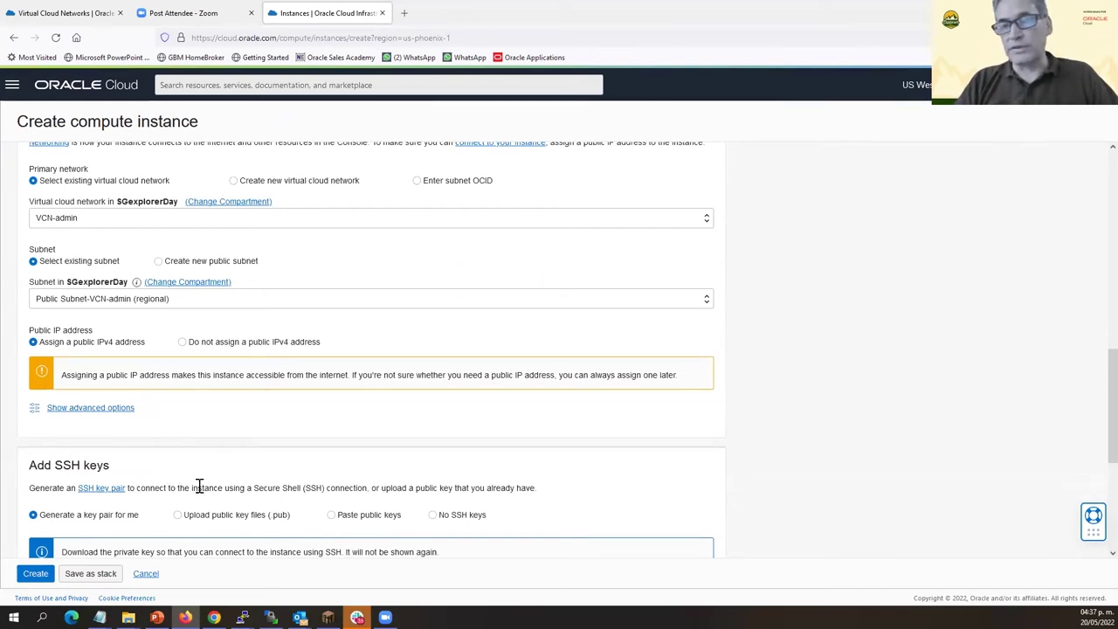
pyautogui.scroll(-2, 225, 478)
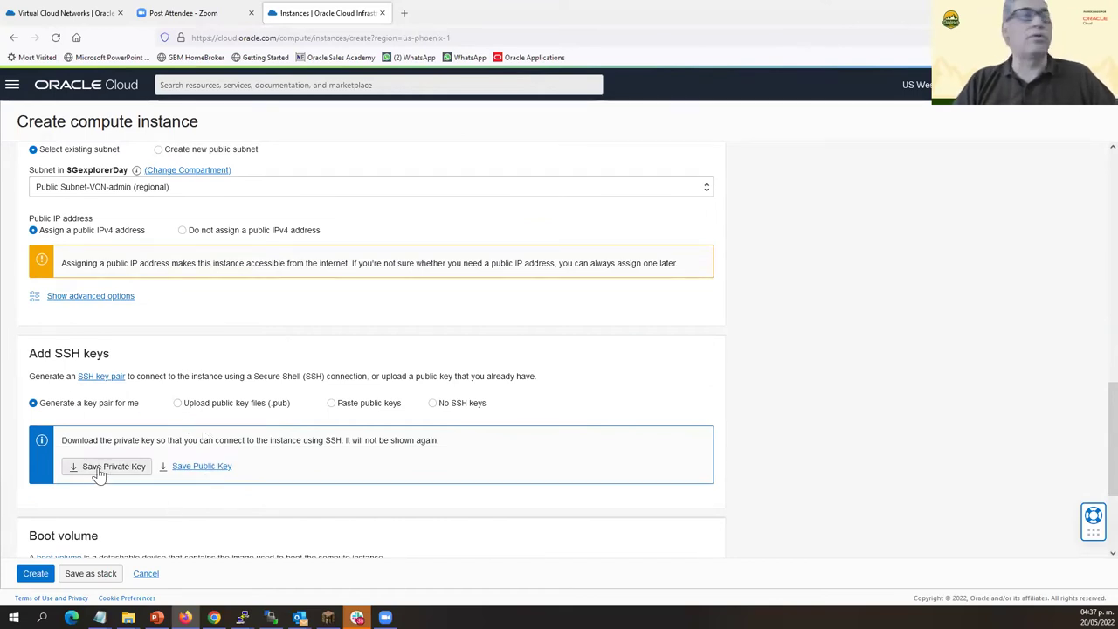
# Upload myBMCSkey.pub from the Cloud folder as the SSH key and create kube-console.
pyautogui.click(179, 404)
pyautogui.click(421, 455)
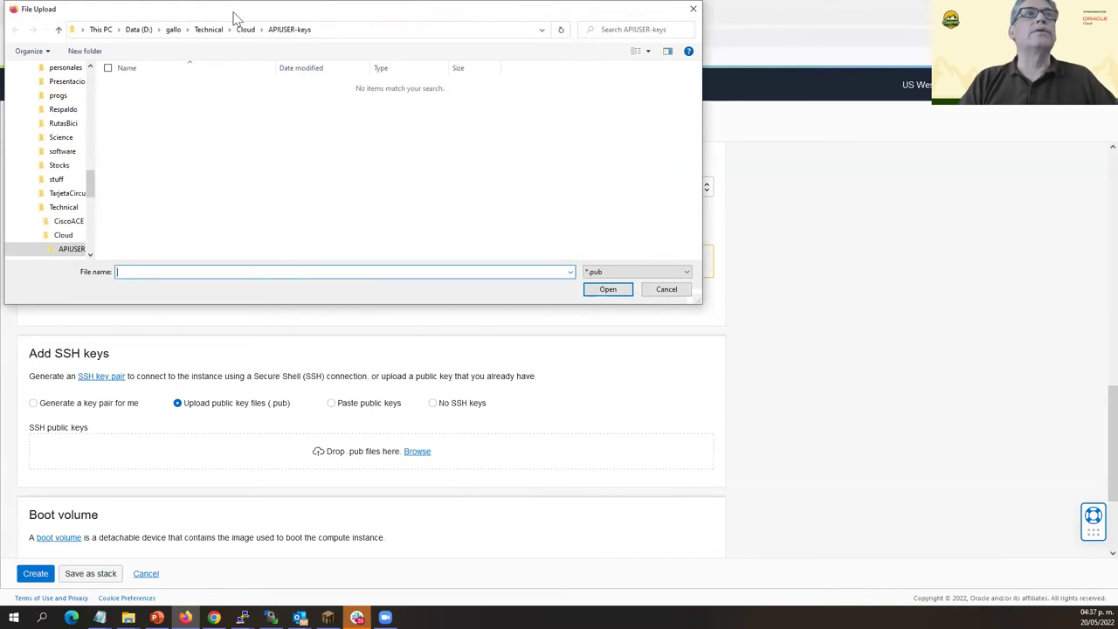
pyautogui.click(246, 29)
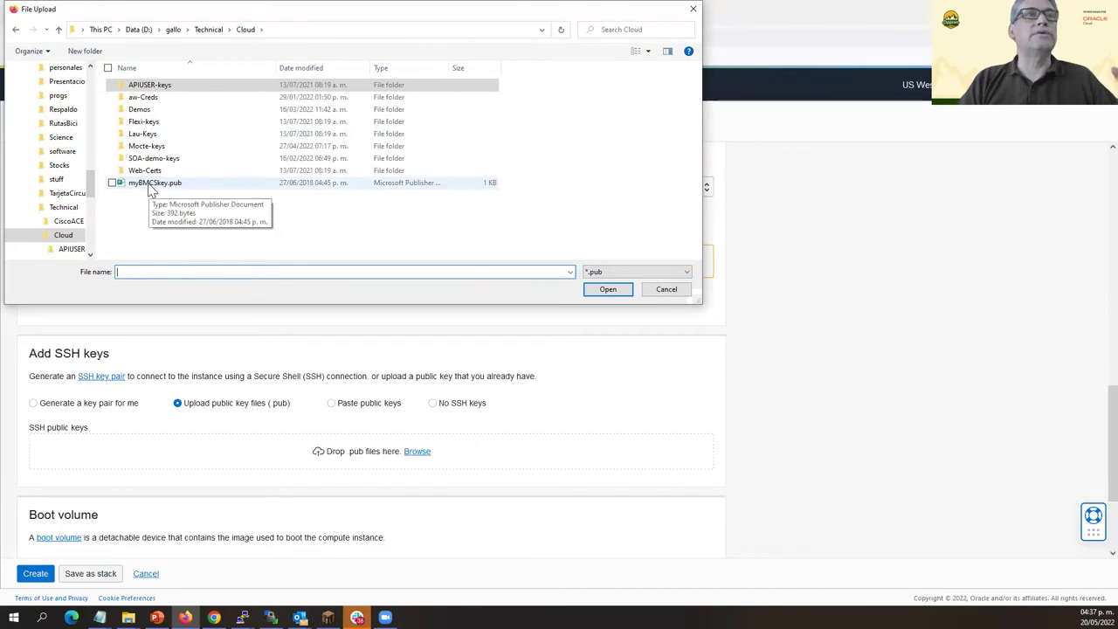
pyautogui.doubleClick(150, 185)
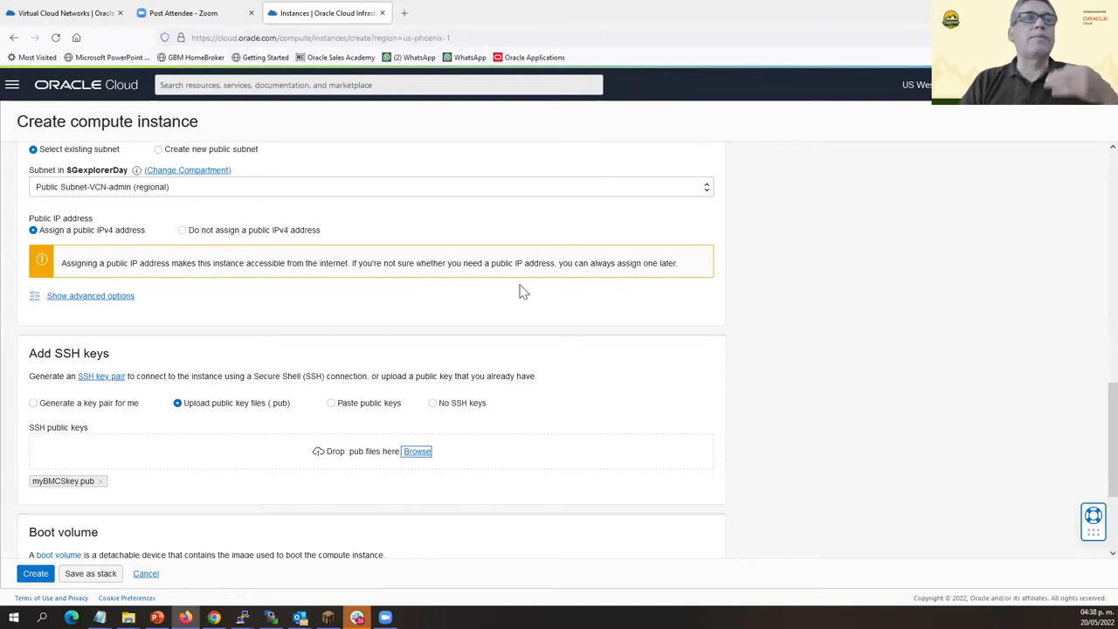
pyautogui.scroll(-4, 282, 337)
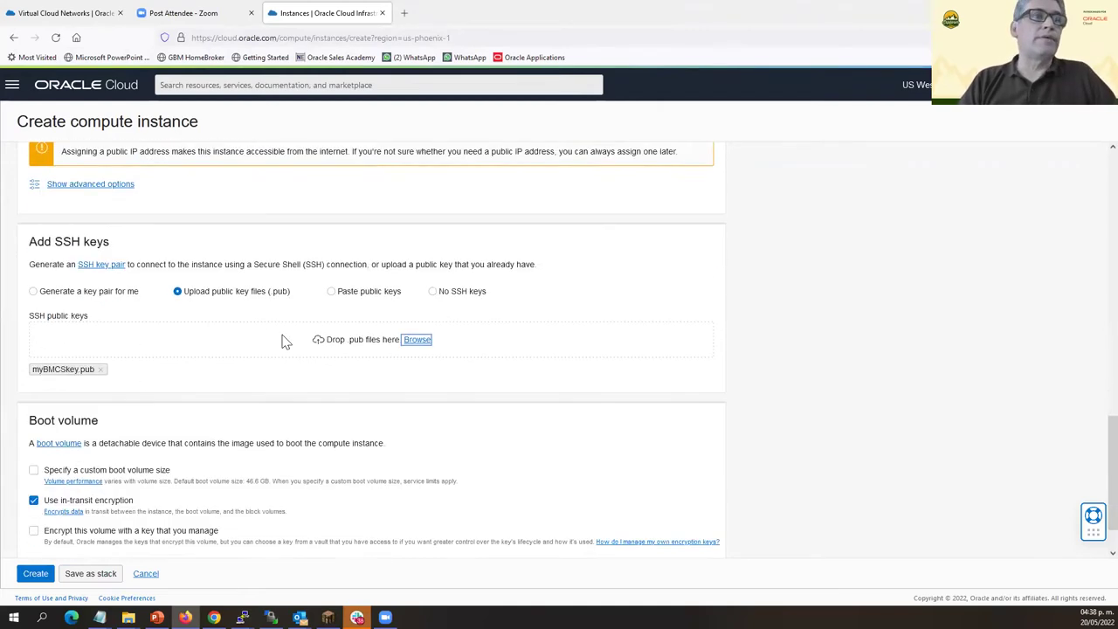
pyautogui.click(42, 571)
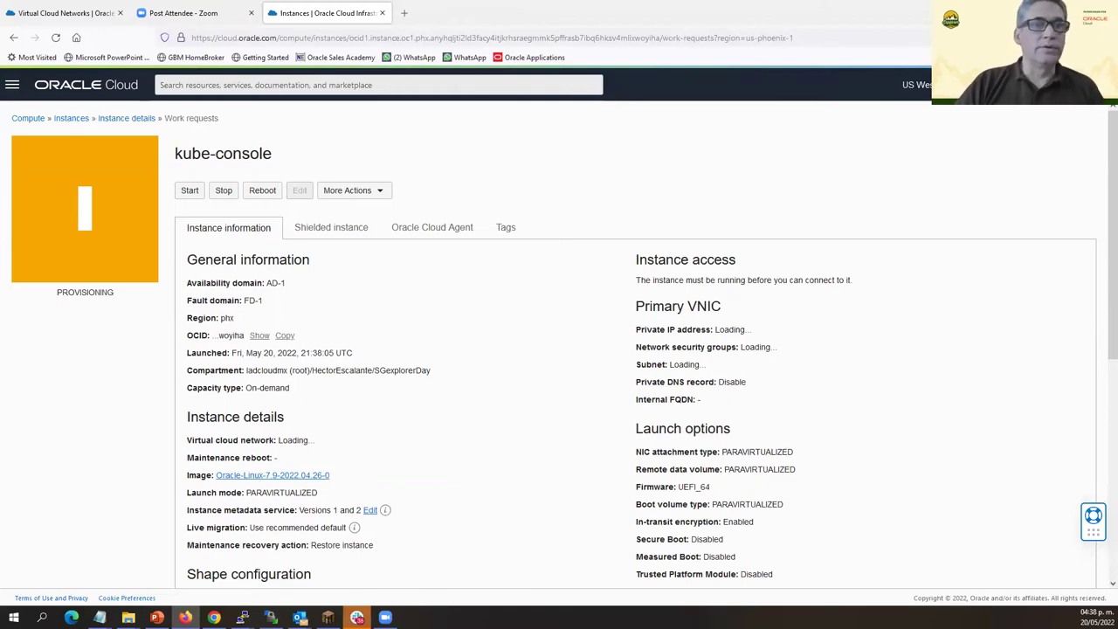
# Bring the root@kube-console ~/programs PuTTY terminal to the front.
pyautogui.moveTo(242, 618)
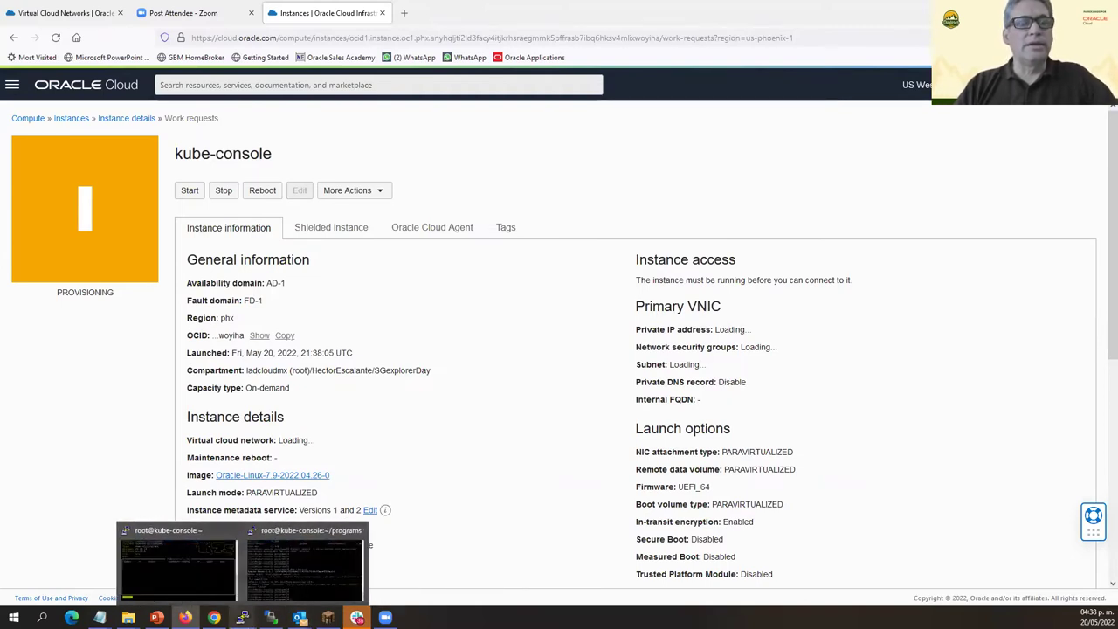
pyautogui.click(317, 543)
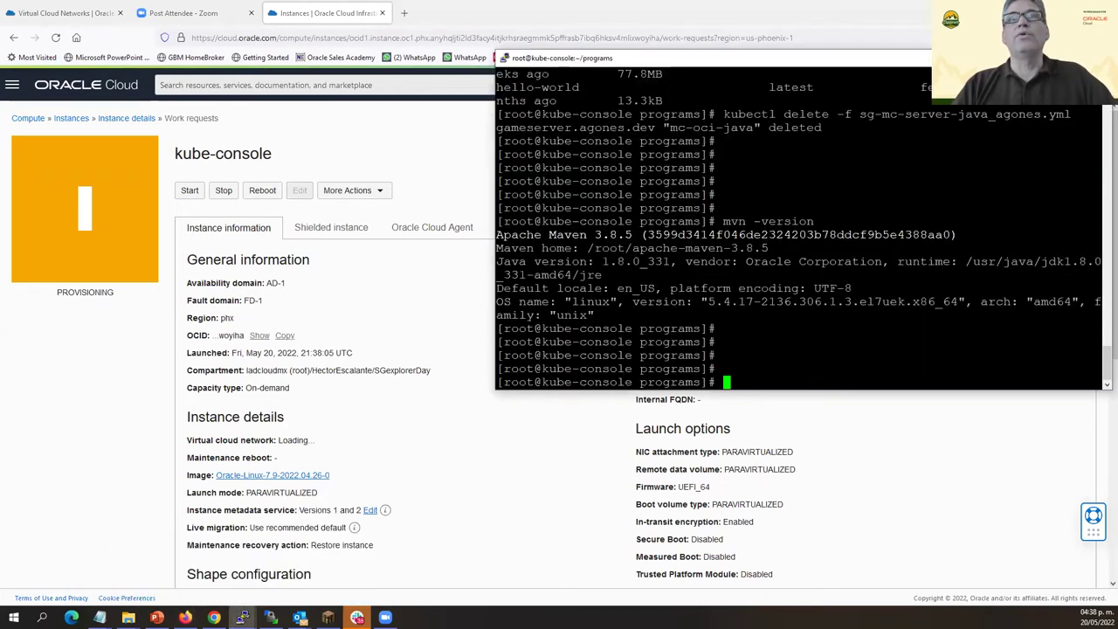
# Start a new PuTTY session loaded from the A-SG-Day-Console saved settings.
pyautogui.rightClick(796, 68)
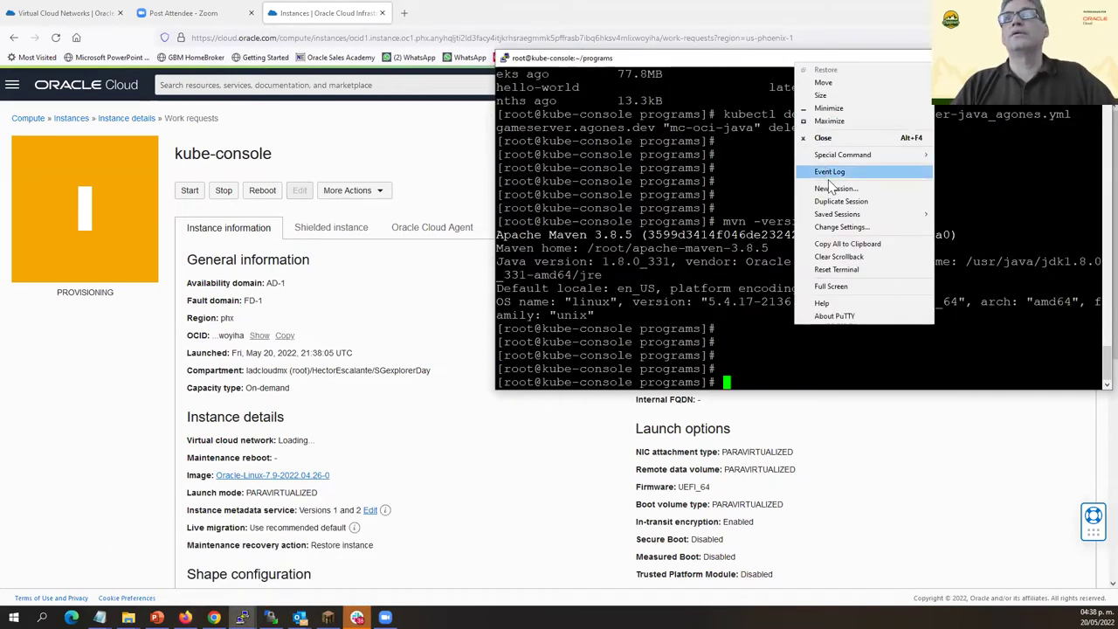
pyautogui.click(865, 189)
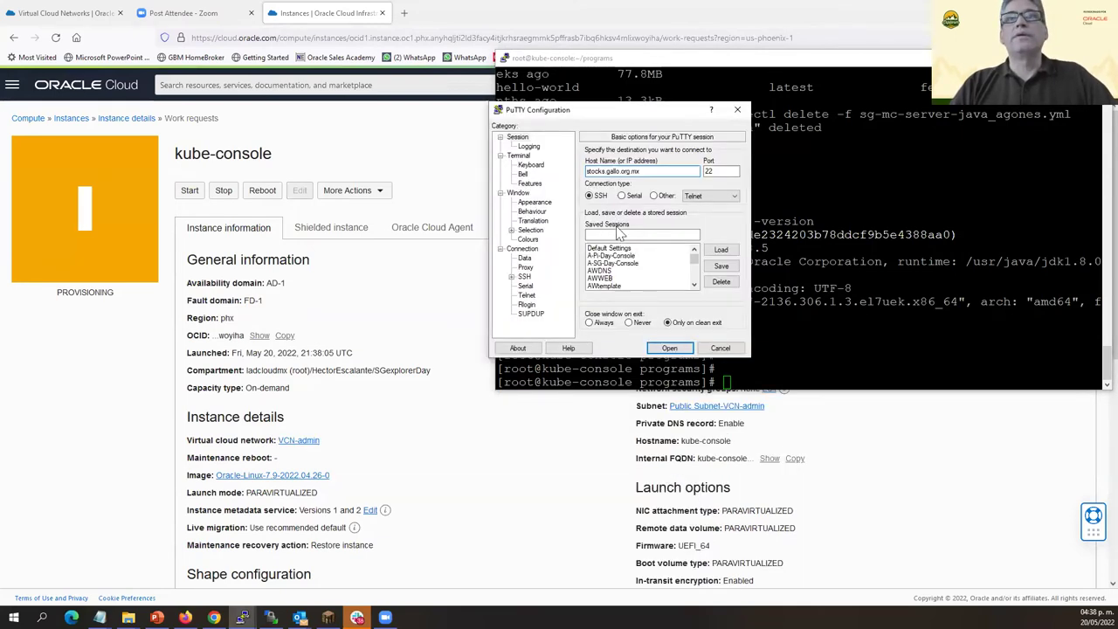
pyautogui.click(618, 263)
pyautogui.click(720, 250)
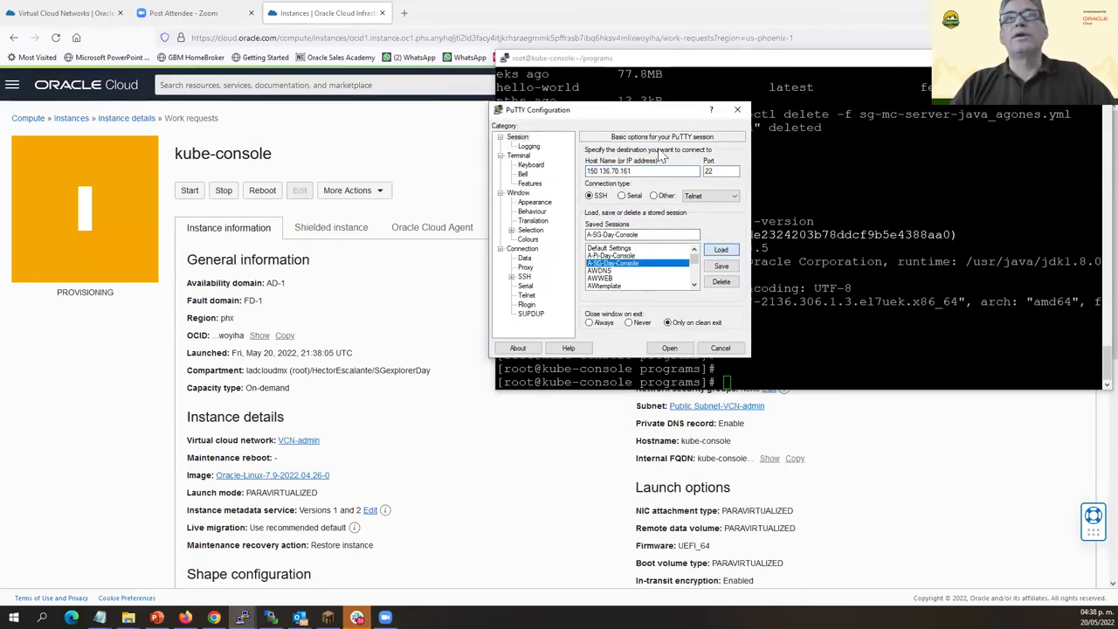
# Set the session host to the instance's public IP, 158.101.6.72.
pyautogui.moveTo(648, 117); pyautogui.dragTo(447, 124)
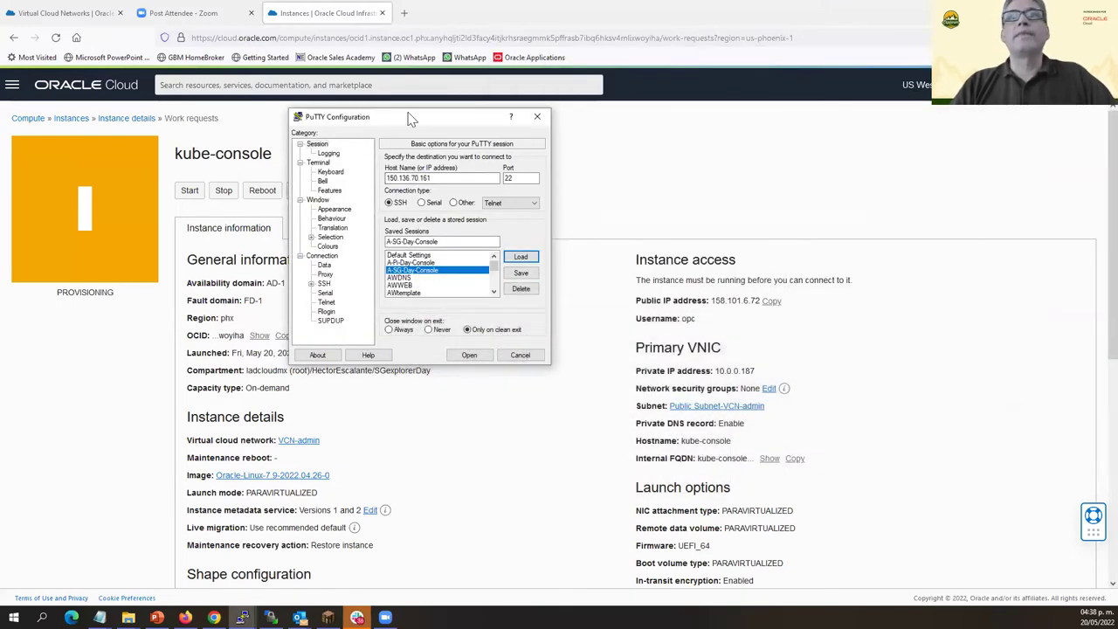
pyautogui.moveTo(420, 115); pyautogui.dragTo(922, 49)
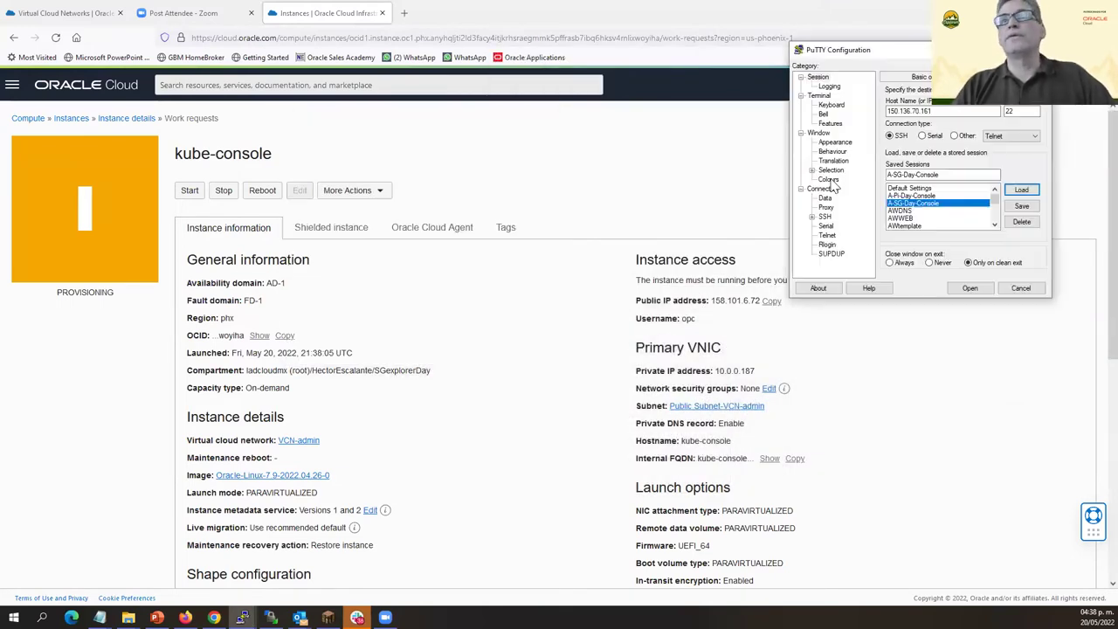
pyautogui.click(772, 316)
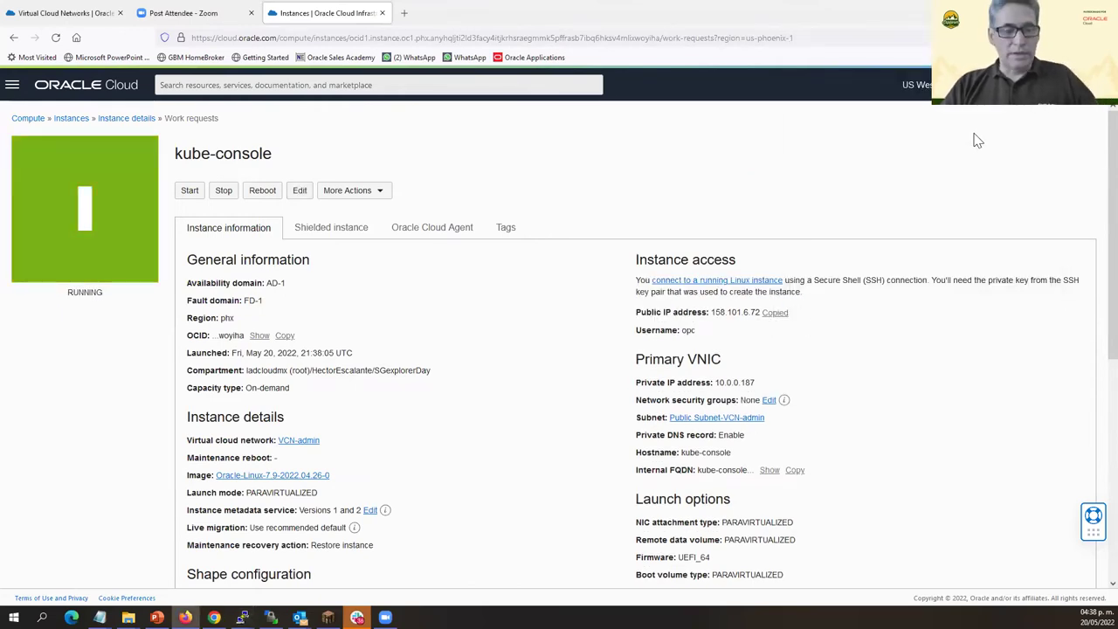
pyautogui.hotkey('alt', 'Tab')
pyautogui.doubleClick(921, 112)
pyautogui.rightClick(922, 112)
pyautogui.click(860, 165)
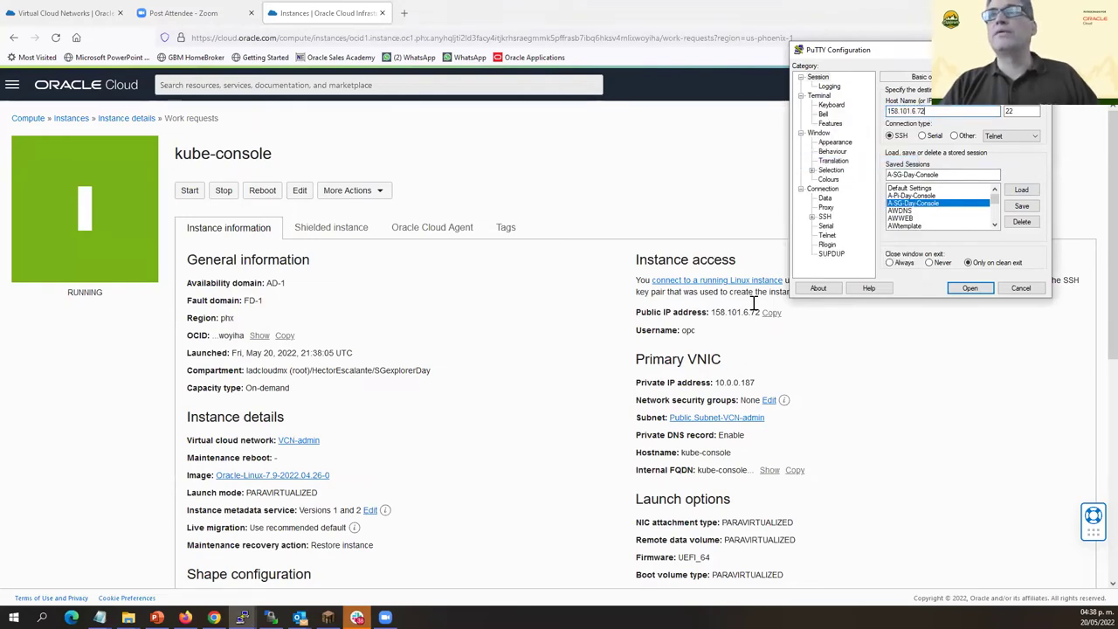
# Authenticate with the myBMCSkey private key, connect, and accept the server's host key.
pyautogui.click(812, 217)
pyautogui.click(837, 228)
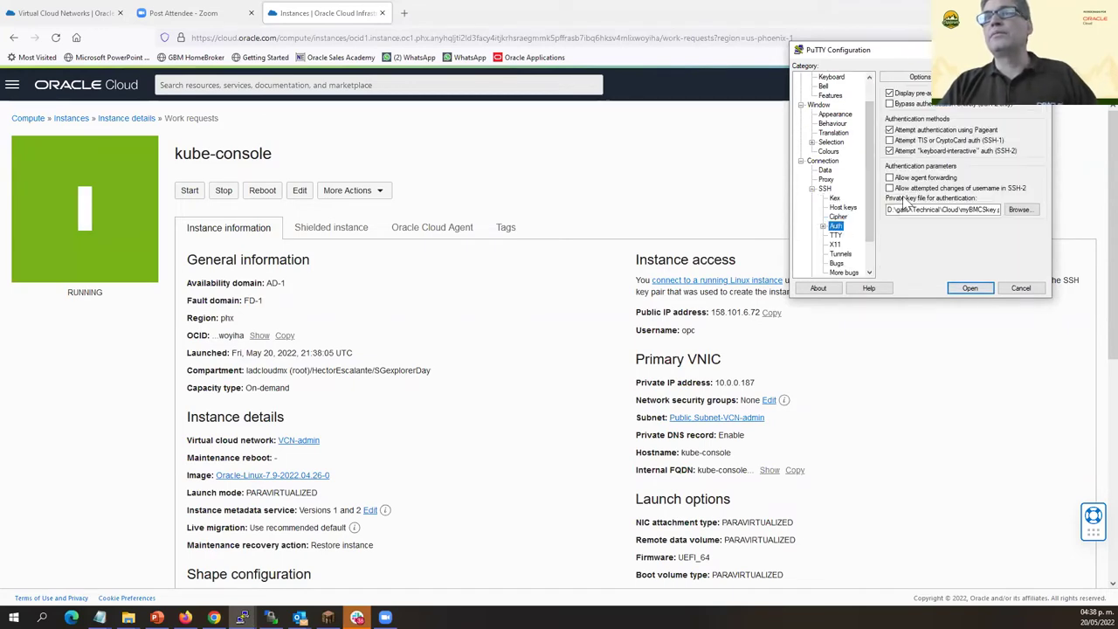
pyautogui.click(1020, 210)
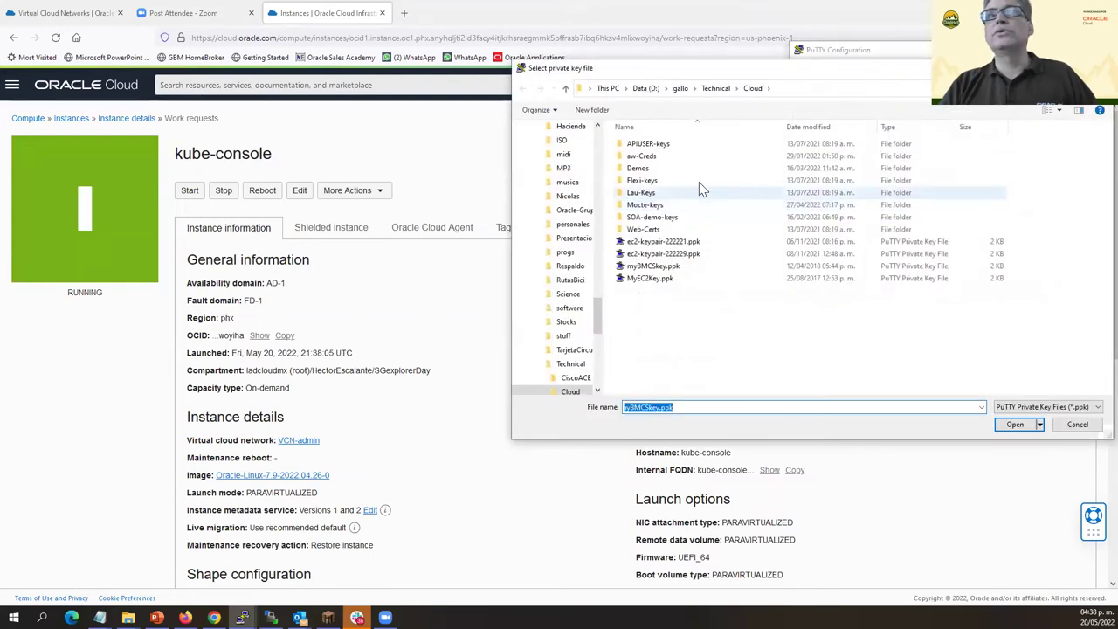
pyautogui.click(1079, 432)
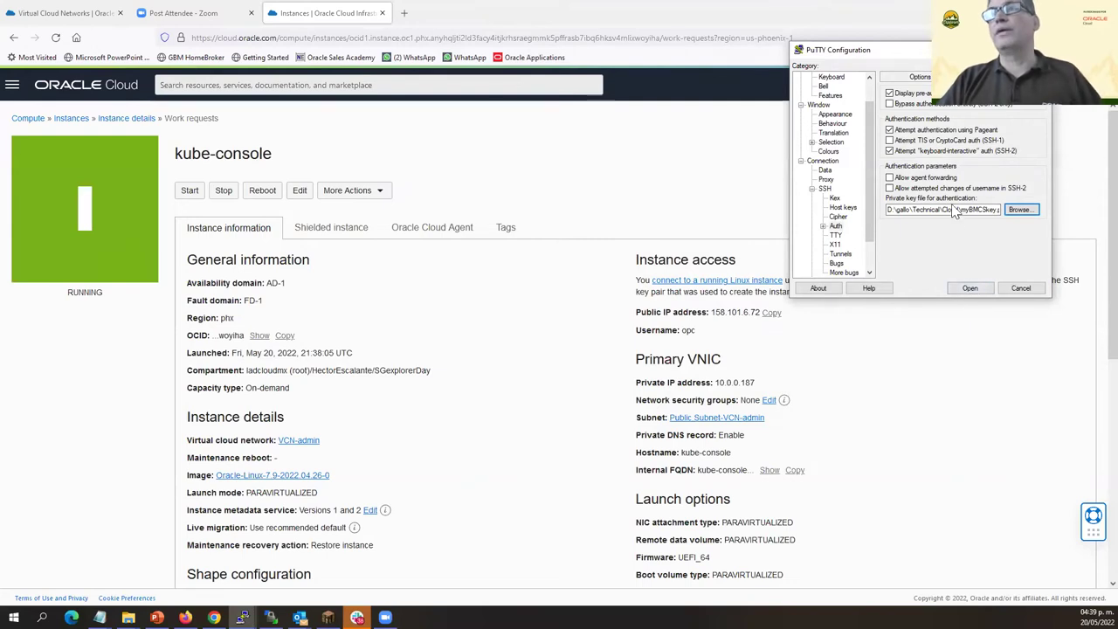
pyautogui.click(970, 288)
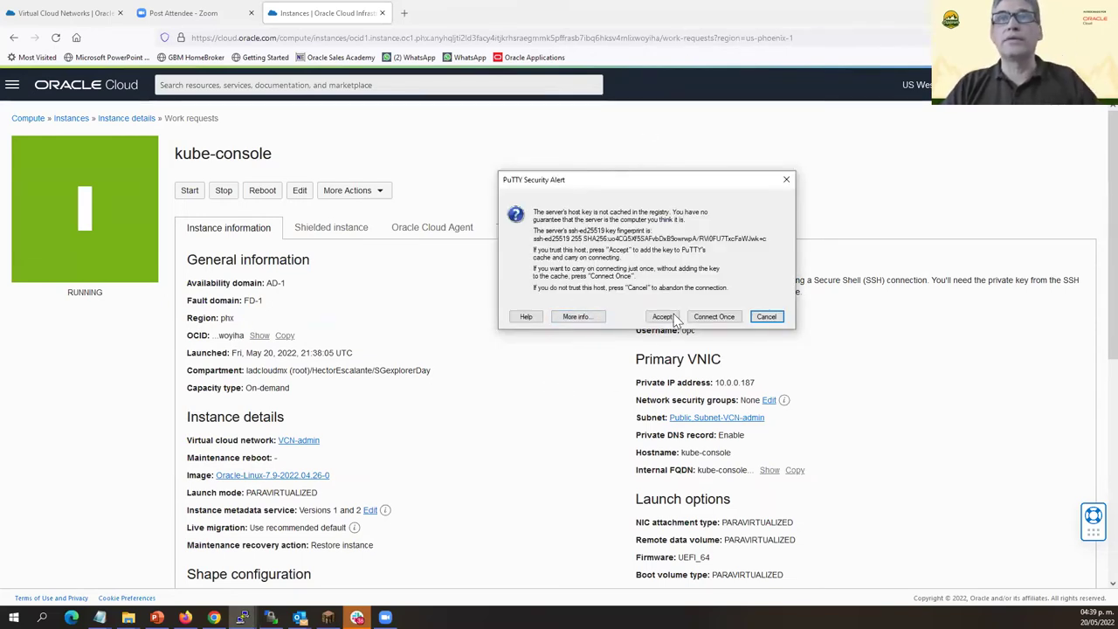
pyautogui.click(663, 317)
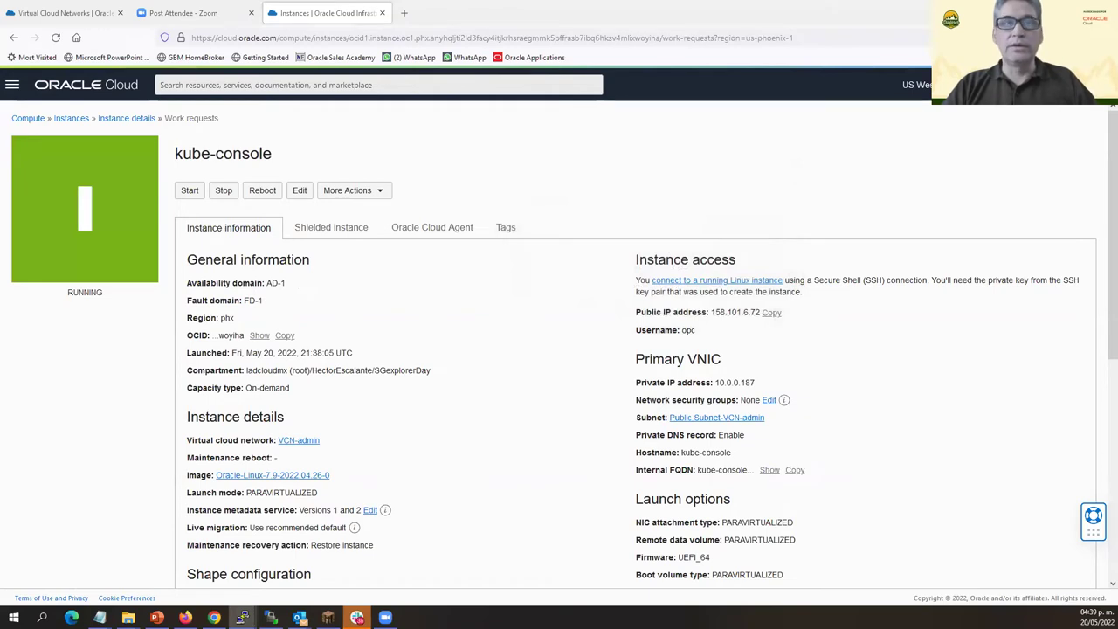
# Log in to kube-console as opc and switch to root with sudo su -.
pyautogui.write('opc')
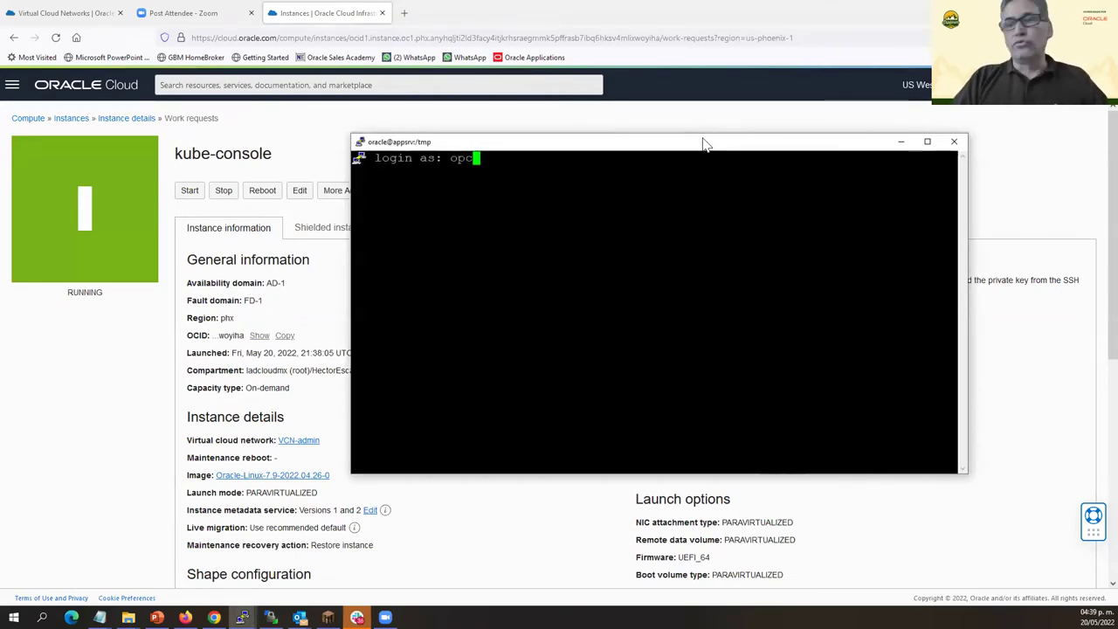
pyautogui.press('Return')
pyautogui.press('Return')
pyautogui.press('Return')
pyautogui.press('Return')
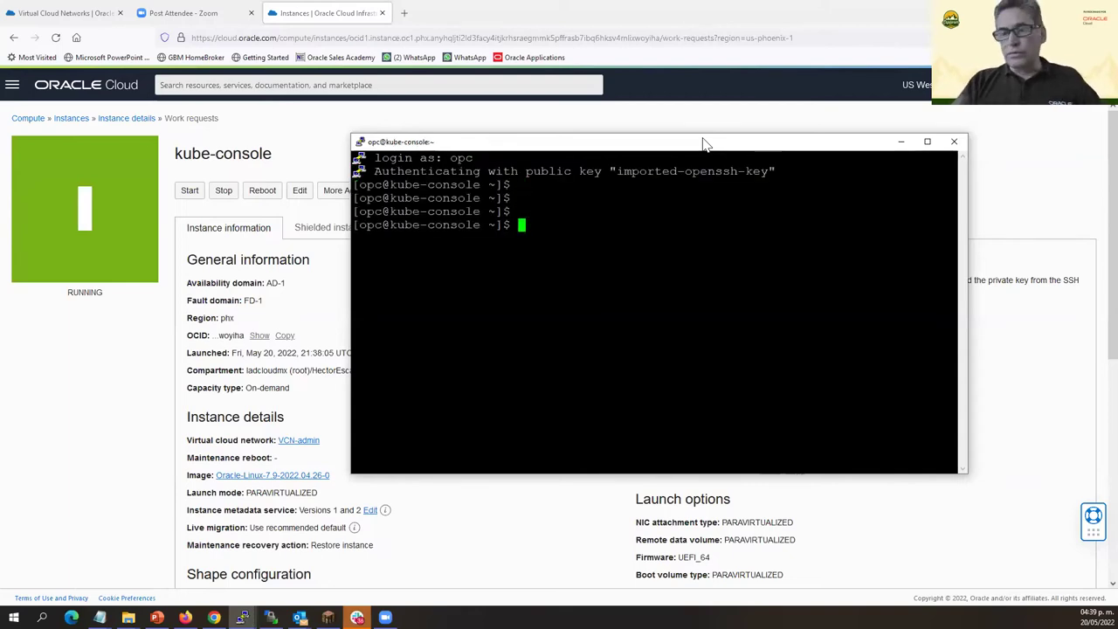
pyautogui.write('sudo')
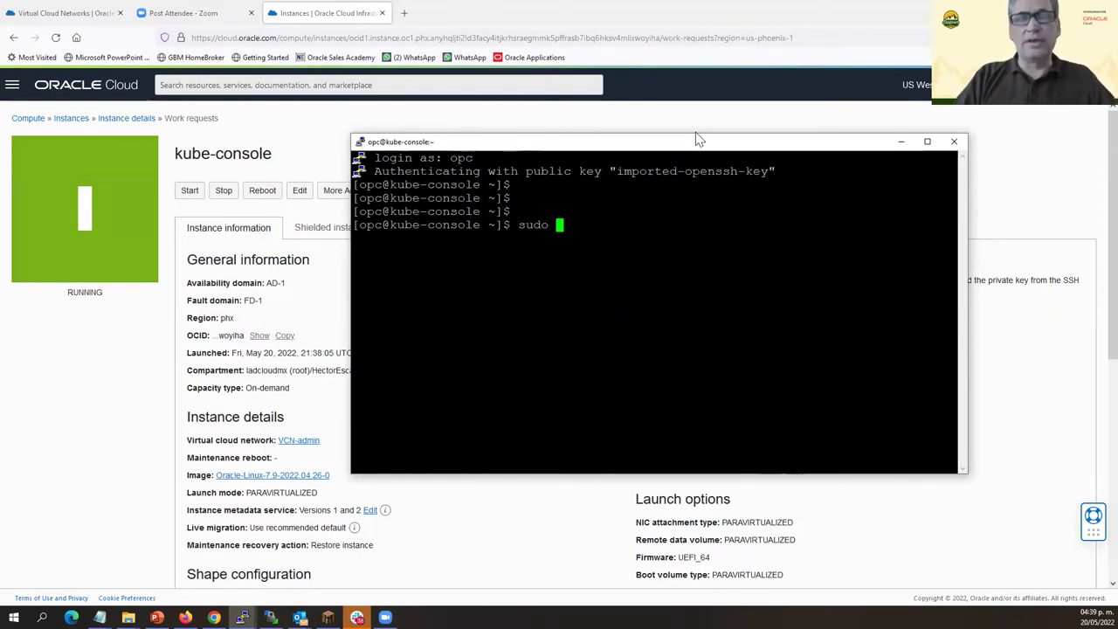
pyautogui.write('su -')
pyautogui.press('Return')
pyautogui.press('Return')
pyautogui.press('Return')
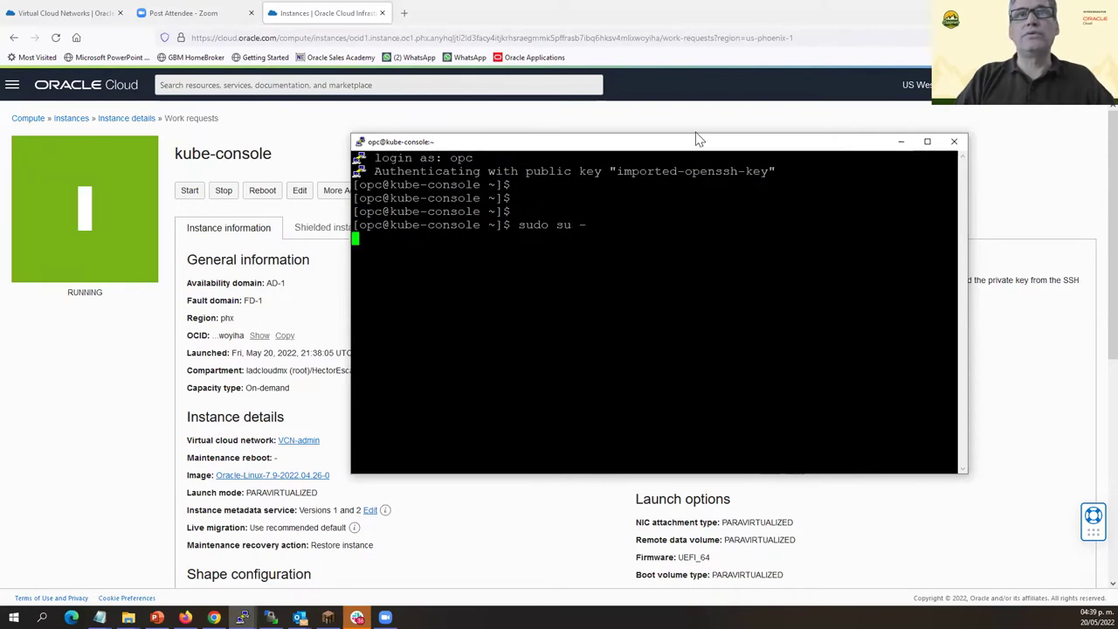
pyautogui.press('Return')
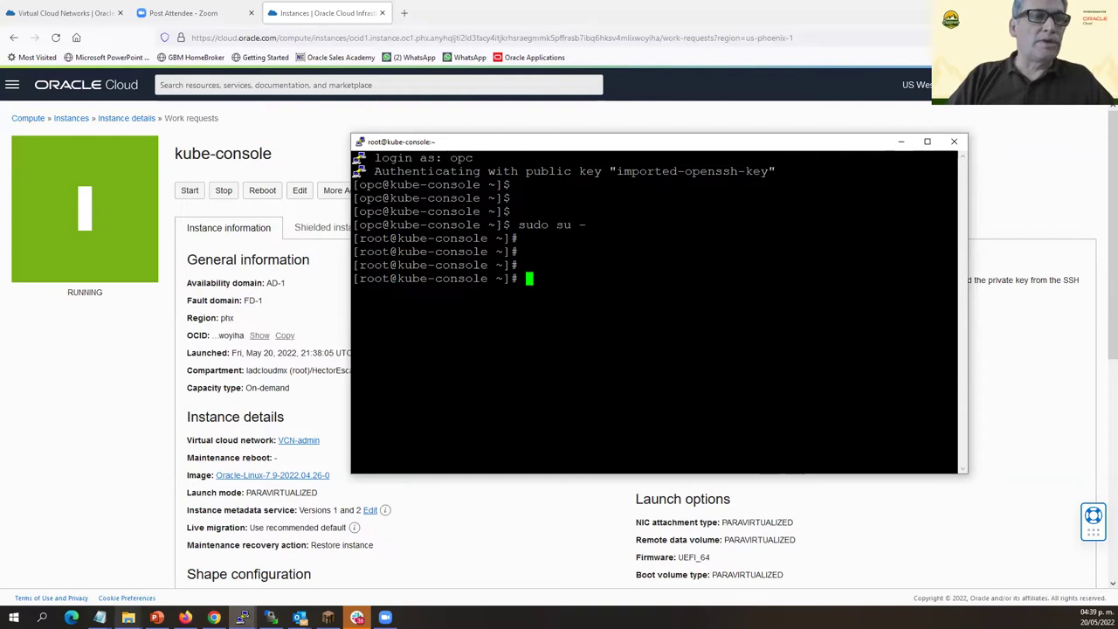
pyautogui.moveTo(129, 617)
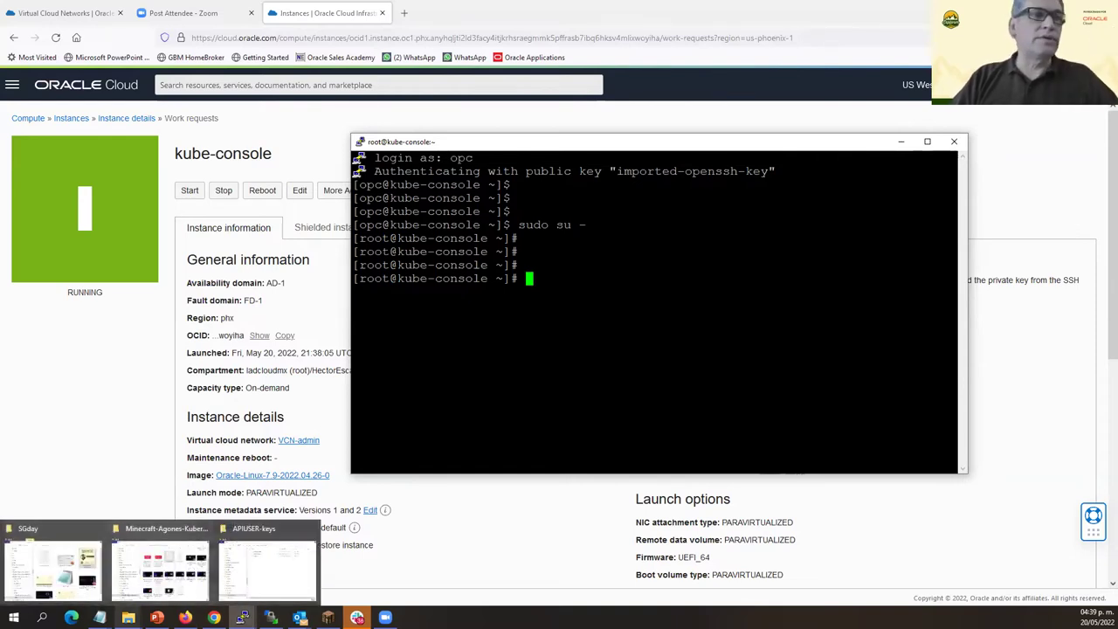
pyautogui.click(99, 617)
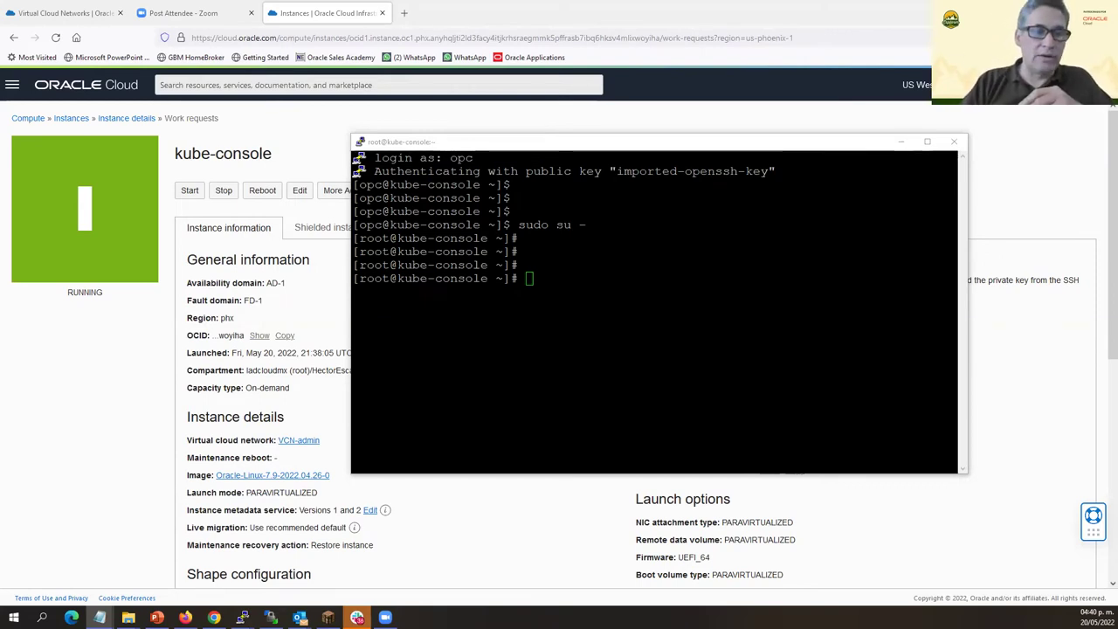
# Run yum install python36-oci-cli in the kube-console root terminal.
pyautogui.click(516, 258)
pyautogui.rightClick(515, 258)
pyautogui.press('Return')
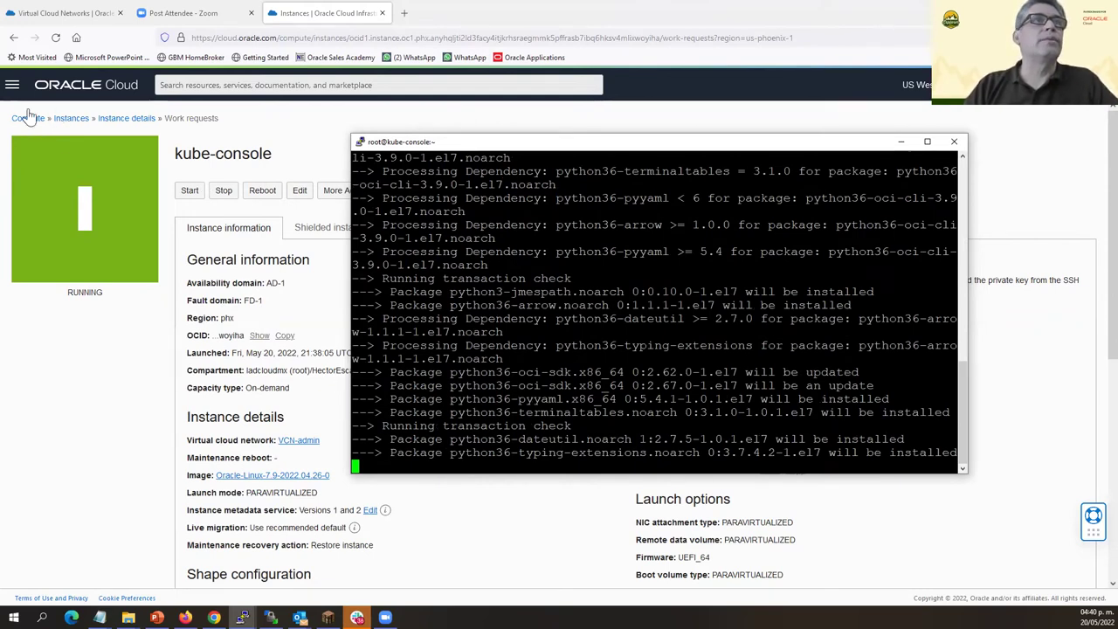
pyautogui.click(12, 85)
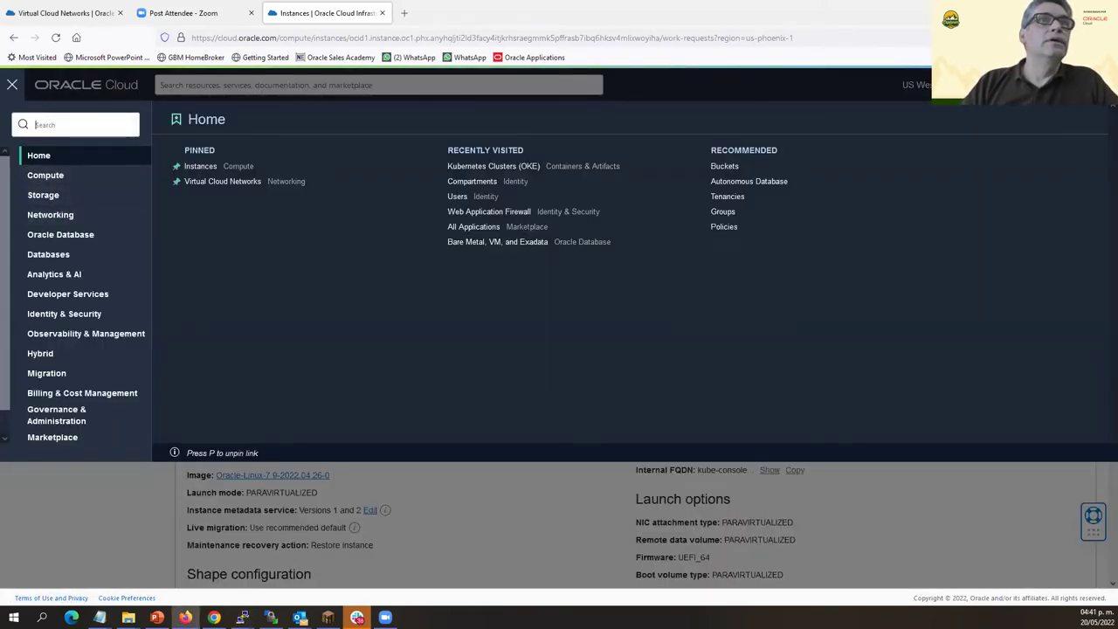
# Go to Developer Services > Kubernetes Clusters (OKE) and open SGcluster.
pyautogui.click(21, 297)
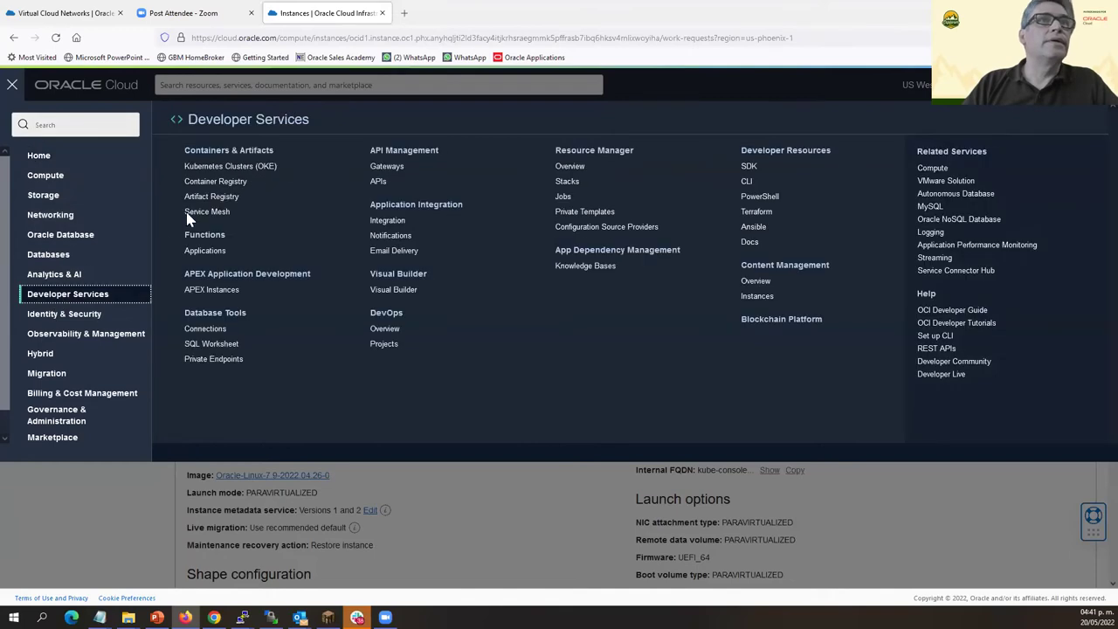
pyautogui.click(232, 170)
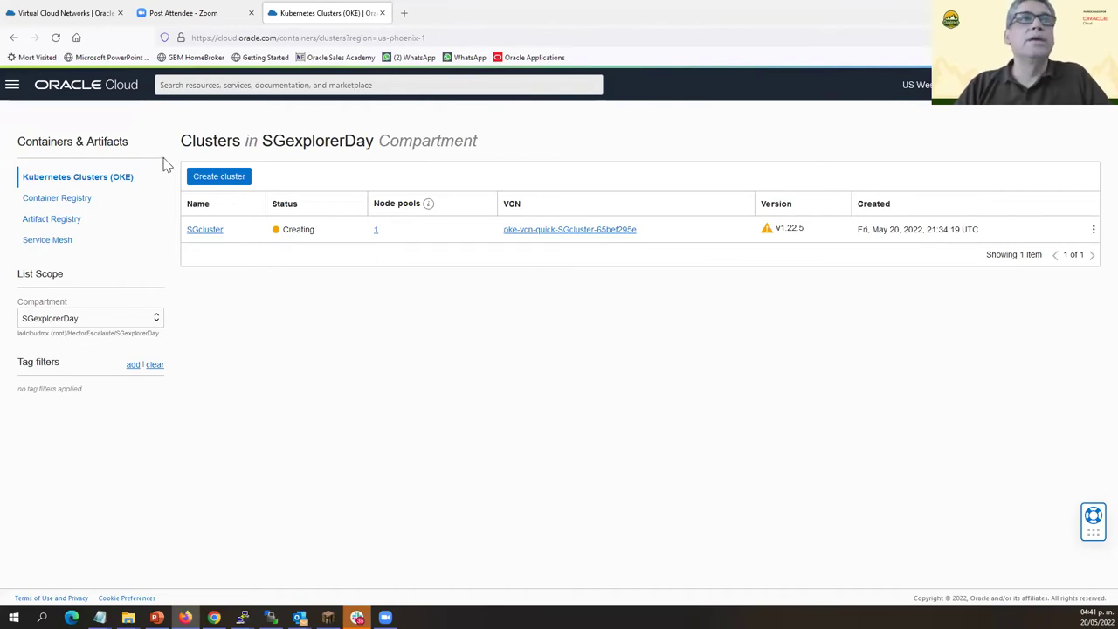
pyautogui.click(204, 232)
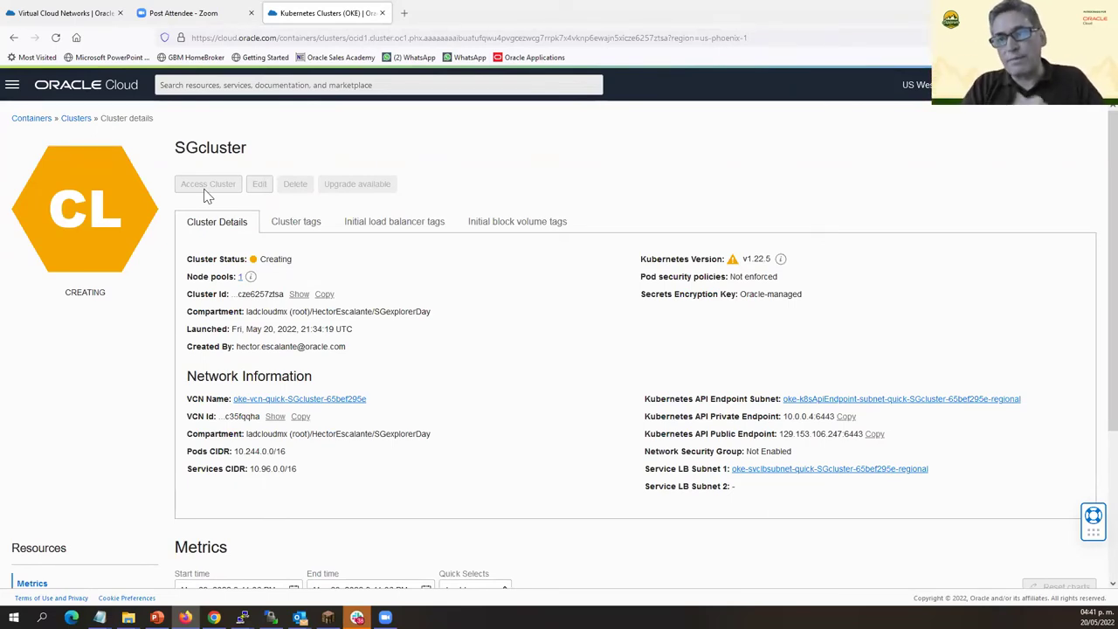
# Confirm the python36-oci-cli install with y, then open SGcluster's Access Cluster instructions.
pyautogui.hotkey('alt', 'Tab')
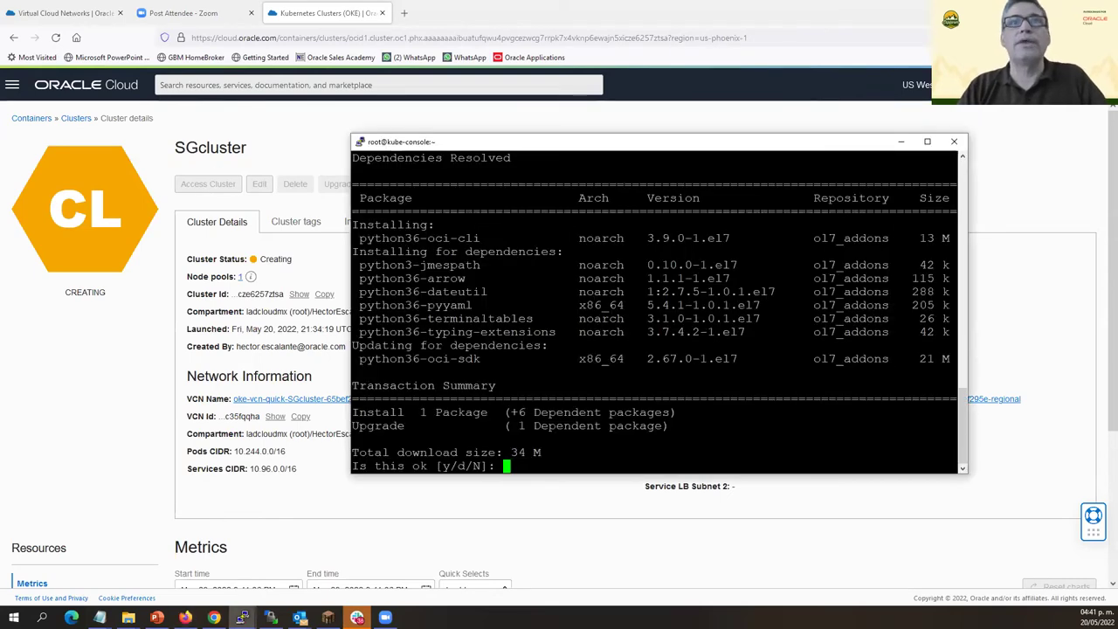
pyautogui.write('y')
pyautogui.press('Return')
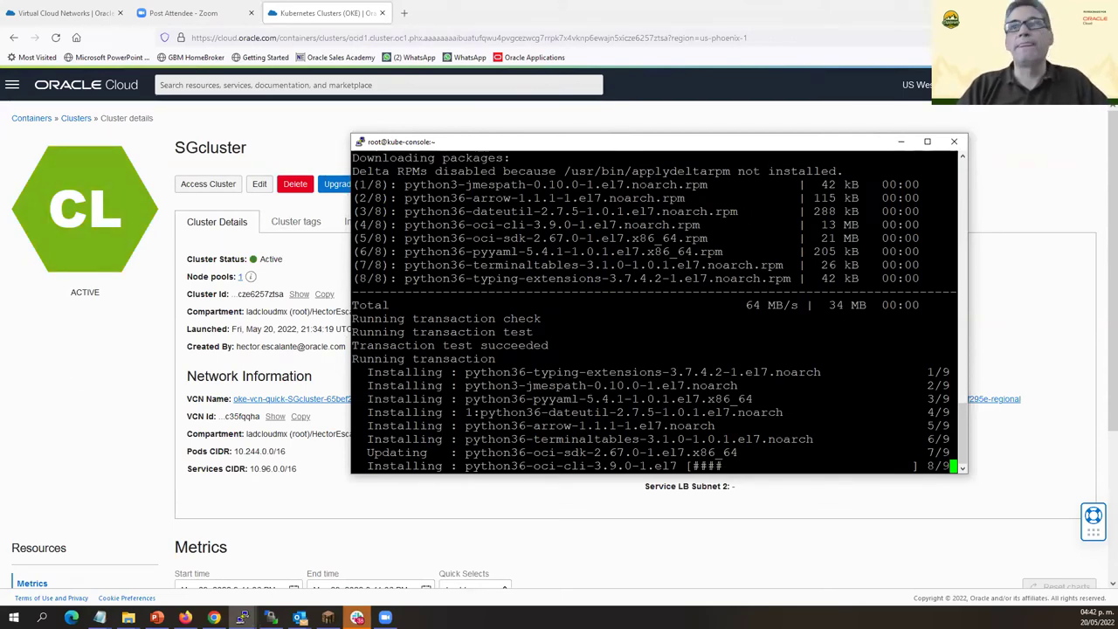
pyautogui.click(85, 422)
pyautogui.click(215, 183)
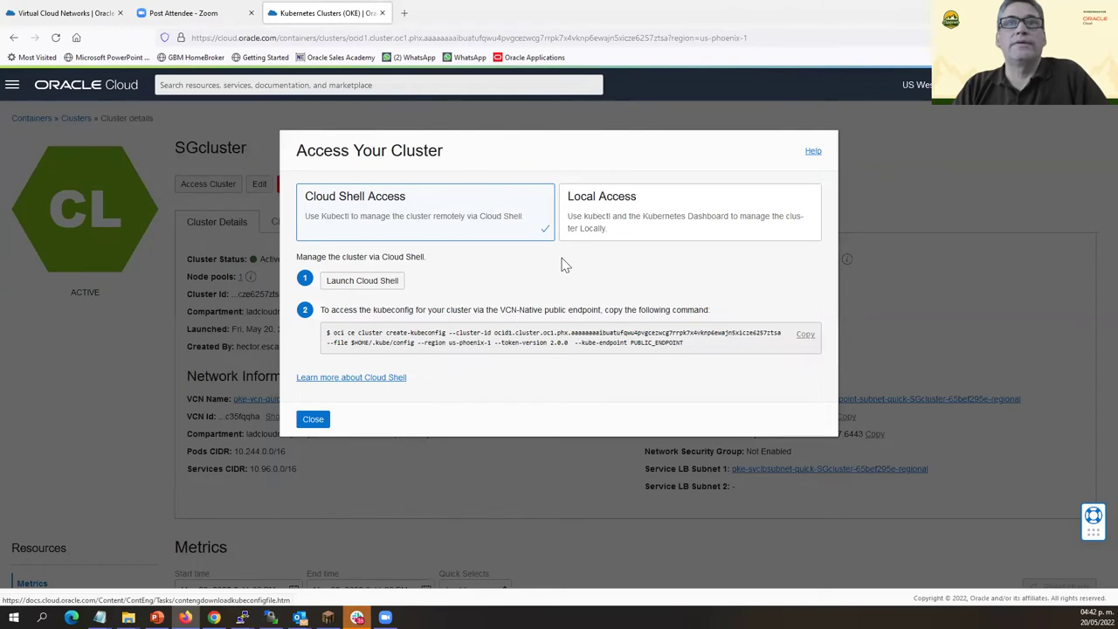
# Show the Local Access instructions, then install git 1.8.3.1 and its Perl dependencies with 'yum install git'.
pyautogui.click(658, 223)
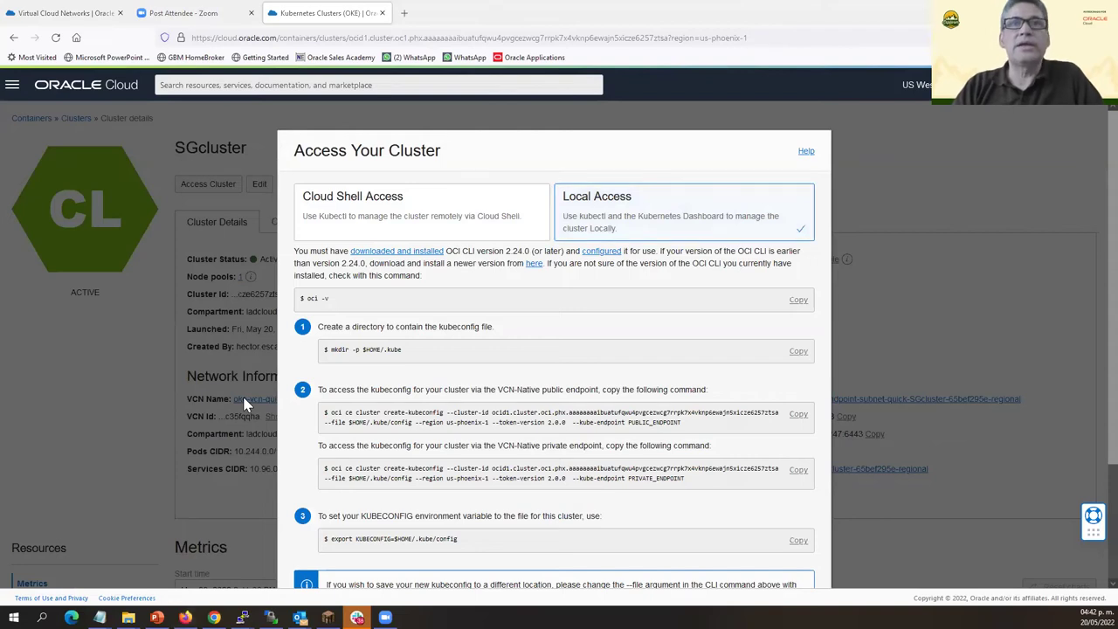
pyautogui.hotkey('alt', 'Tab')
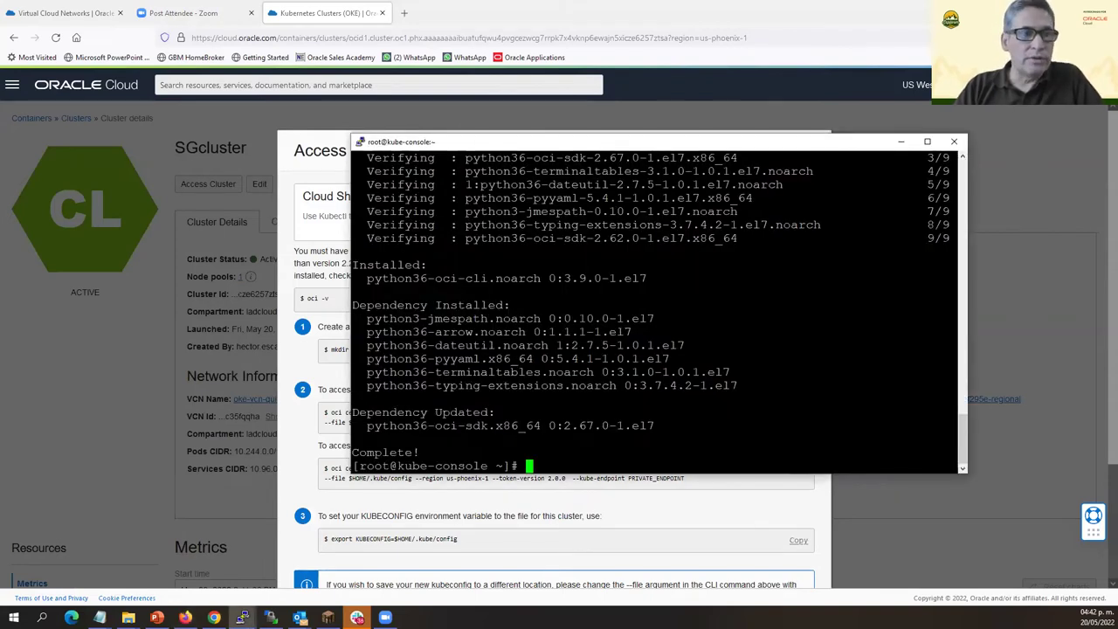
pyautogui.hotkey('alt', 'Tab')
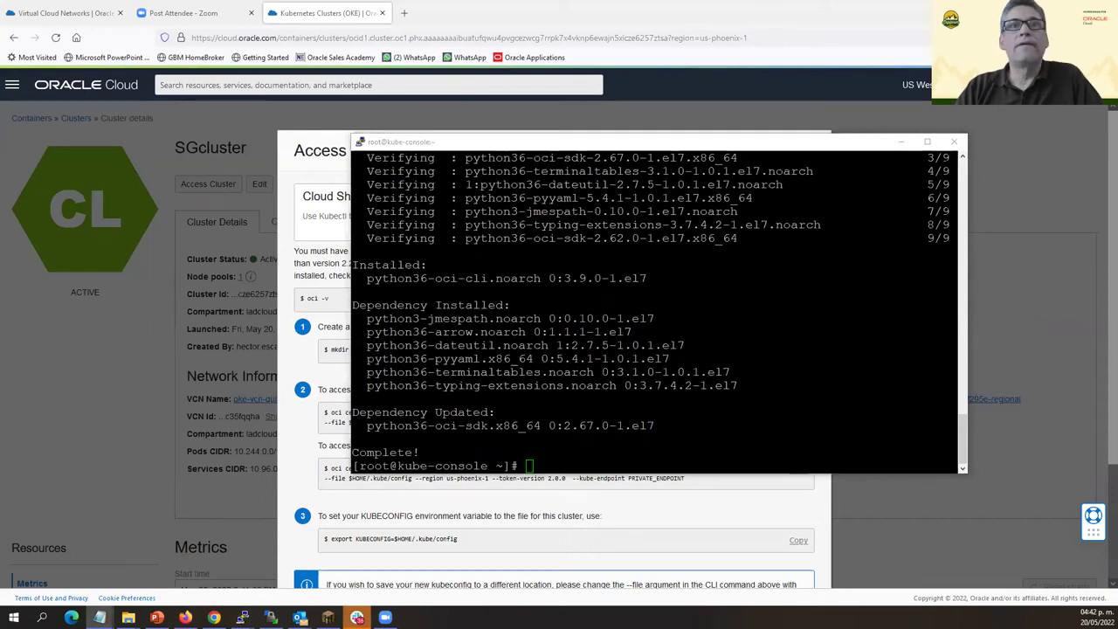
pyautogui.hotkey('alt', 'Tab')
pyautogui.write('yum install git')
pyautogui.press('Return')
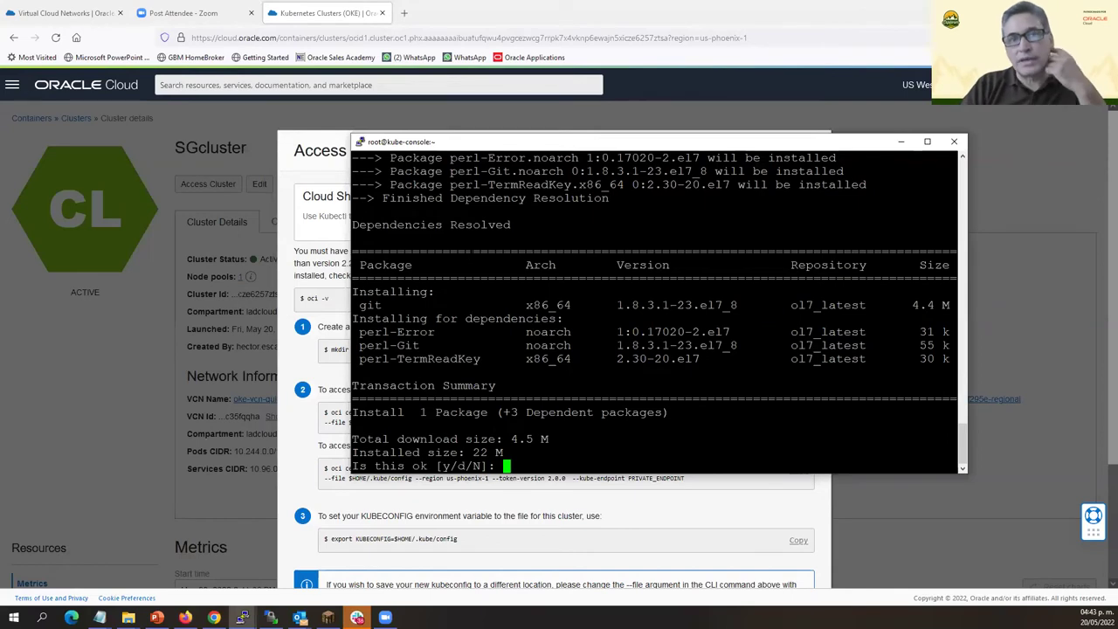
pyautogui.write('y')
pyautogui.press('Return')
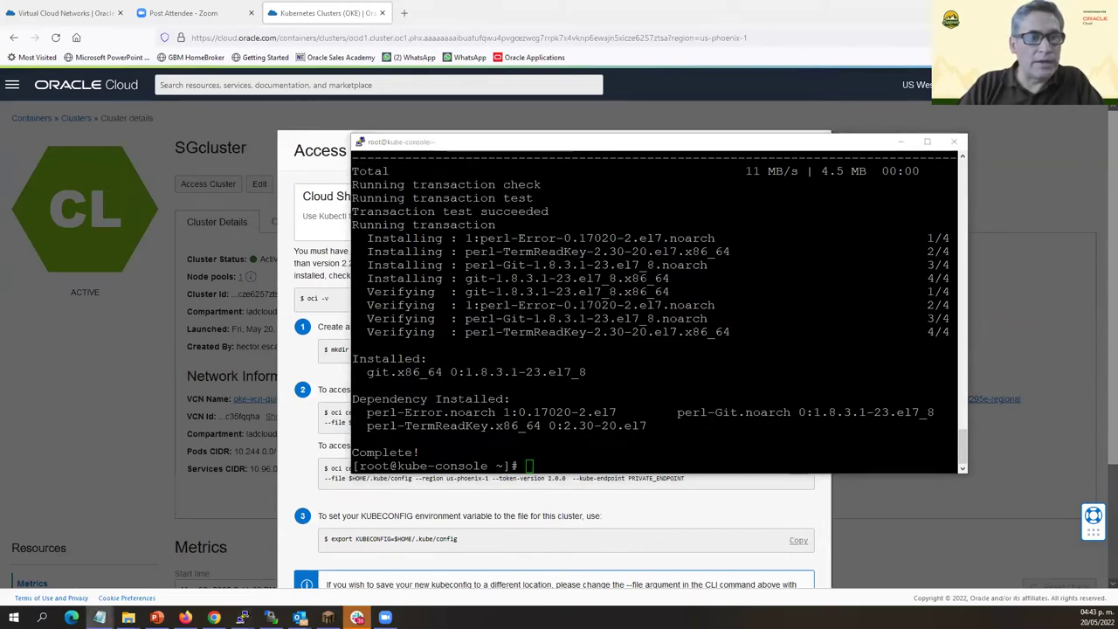
# Install kubectl 1.12.10 with 'yum install kubectl', confirming with y.
pyautogui.hotkey('alt', 'Tab')
pyautogui.write('yum install kubectl')
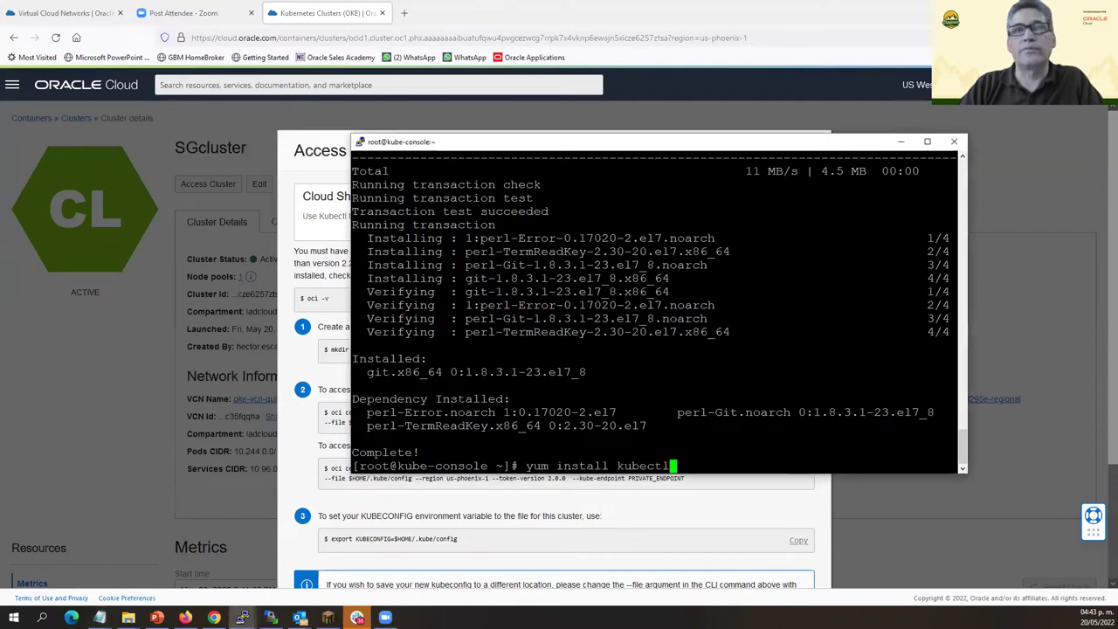
pyautogui.press('Return')
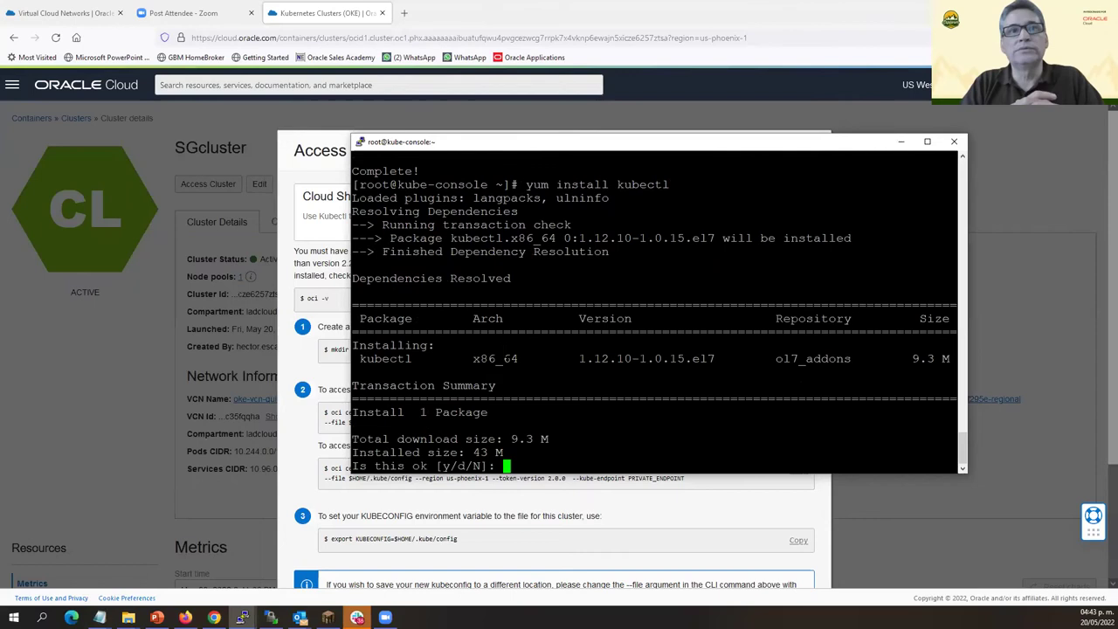
pyautogui.write('y')
pyautogui.press('Return')
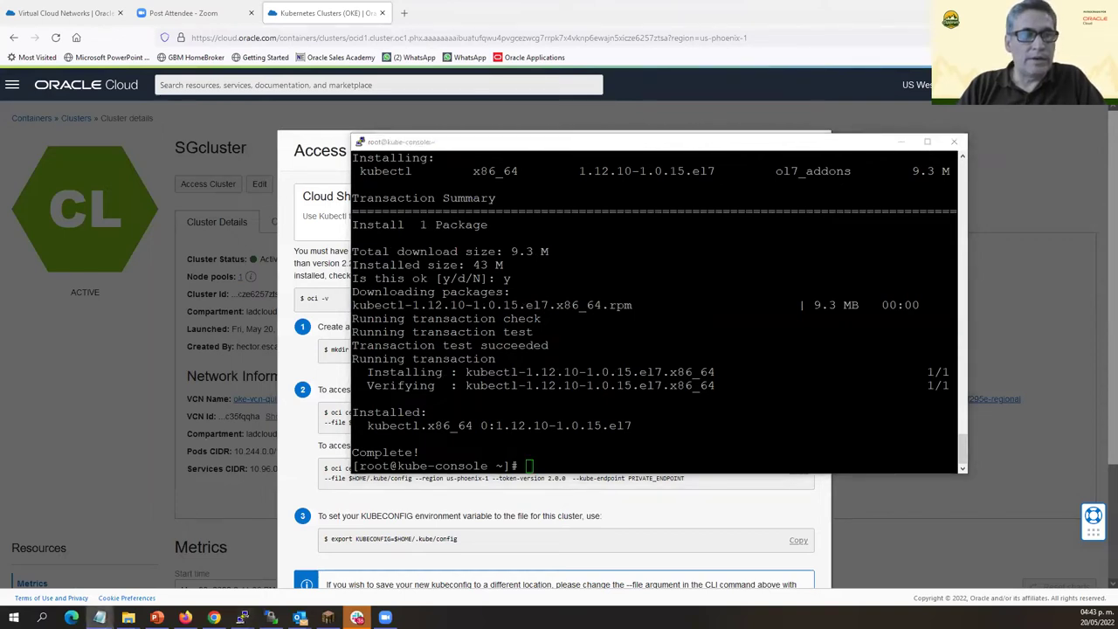
# Run 'kubectl version --client --output=yaml', which reports v1.12.10+1.0.15.el7.
pyautogui.hotkey('alt', 'Tab')
pyautogui.write('kubectl version --client --output=yaml')
pyautogui.press('Return')
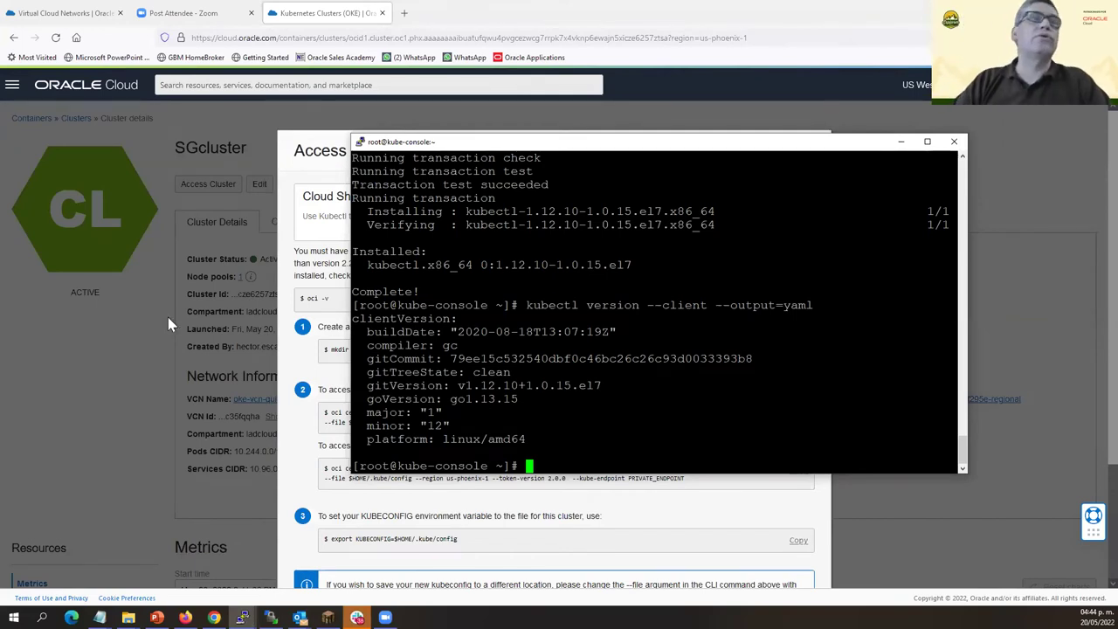
pyautogui.click(132, 359)
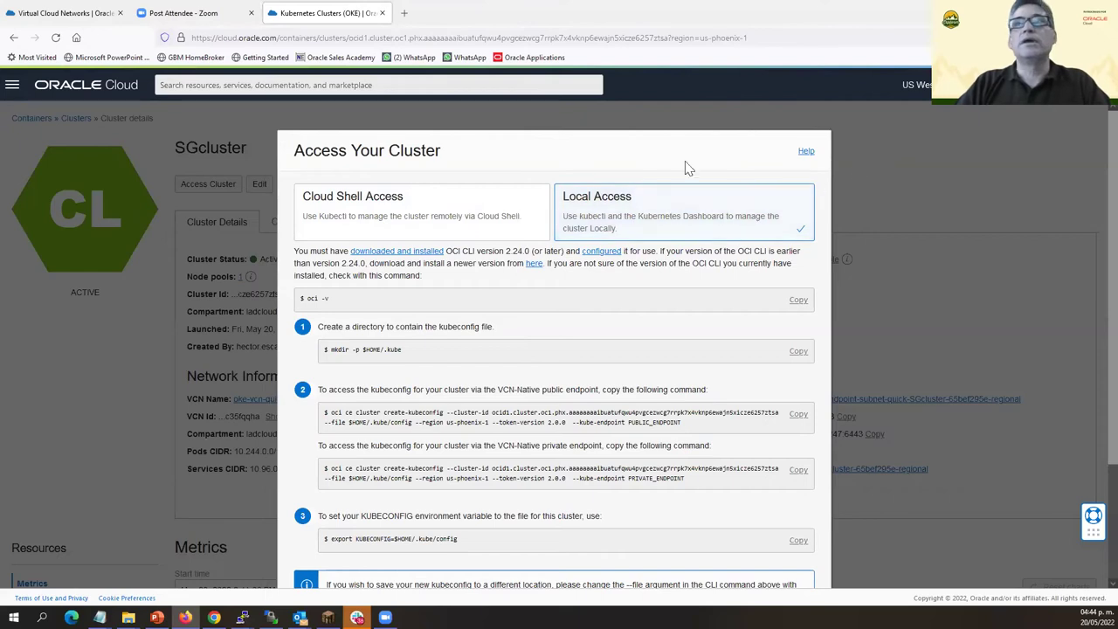
# In a new tab, load cloud.oracle.com and navigate to Identity & Security > Users.
pyautogui.click(403, 13)
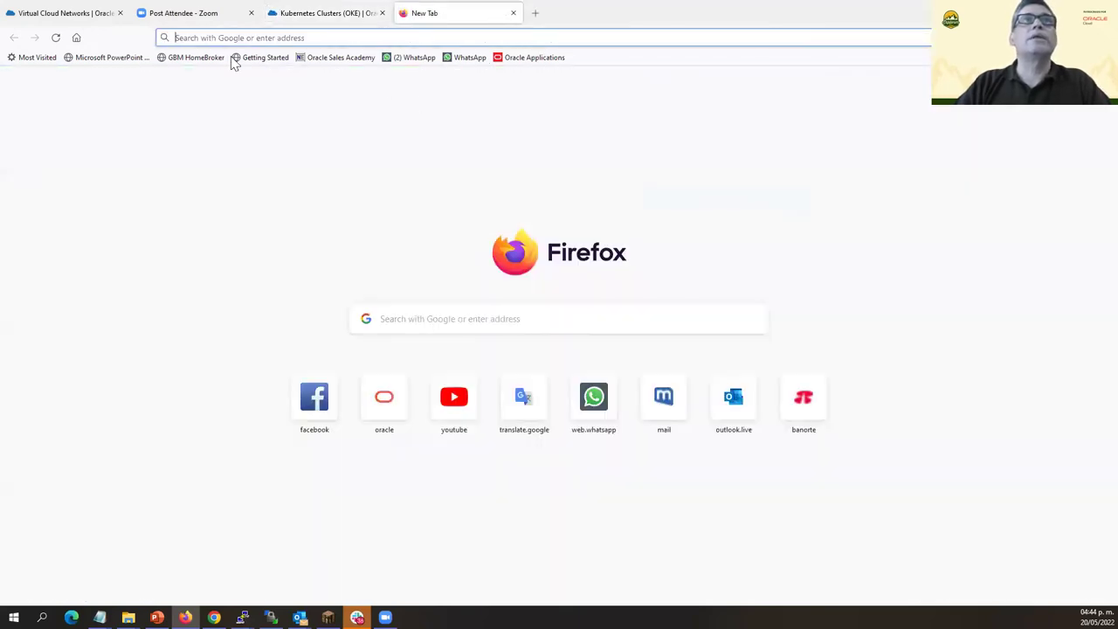
pyautogui.click(249, 41)
pyautogui.write('cloud.oracle.com/')
pyautogui.press('Return')
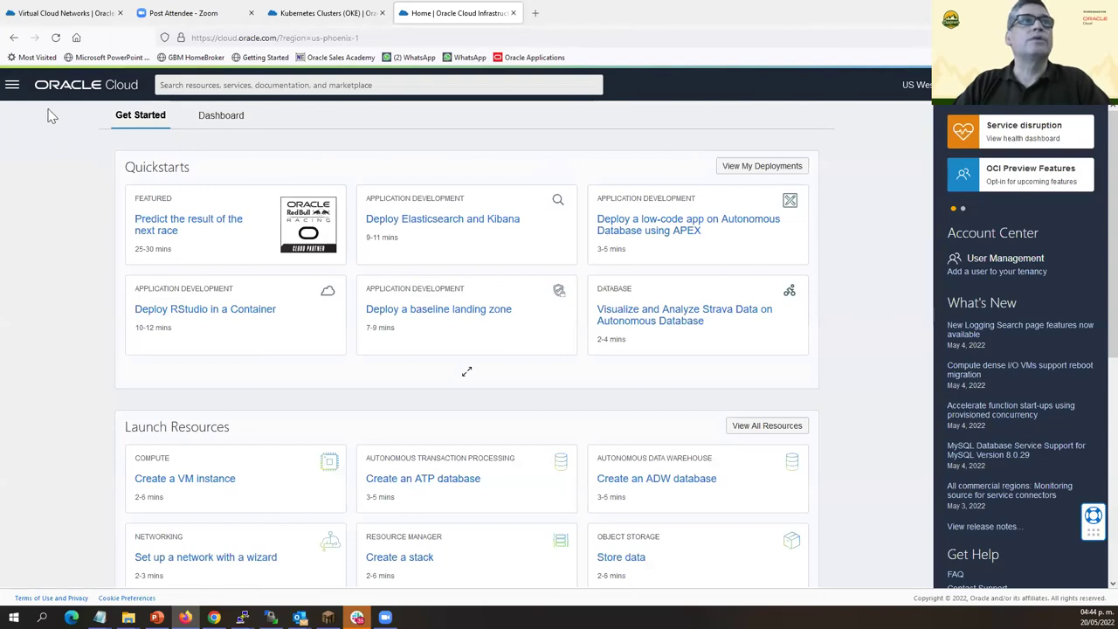
pyautogui.click(13, 84)
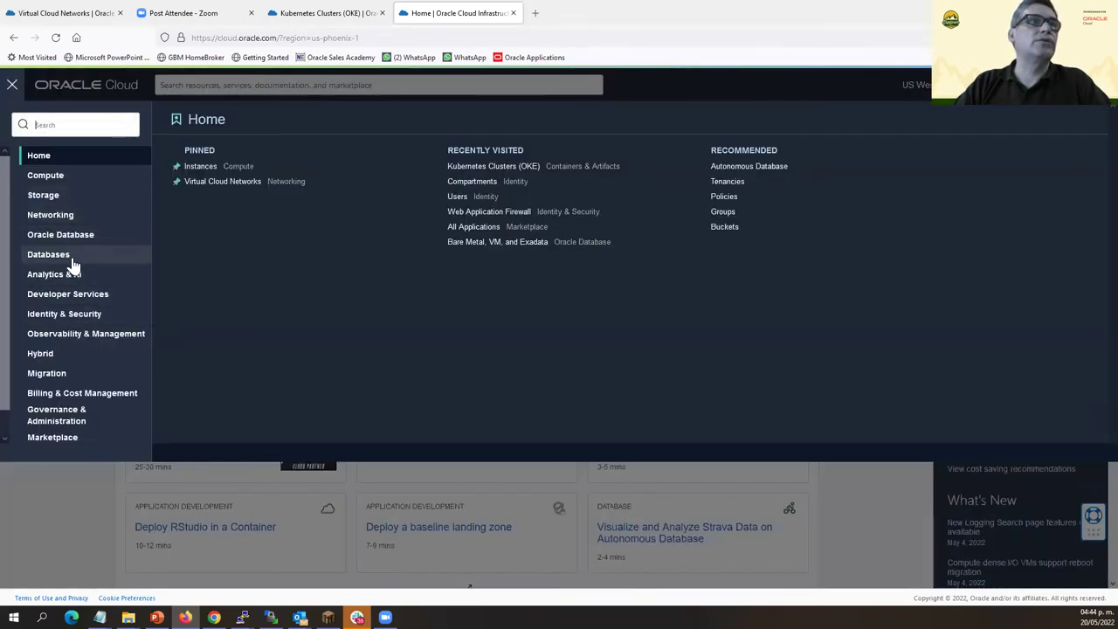
pyautogui.click(84, 314)
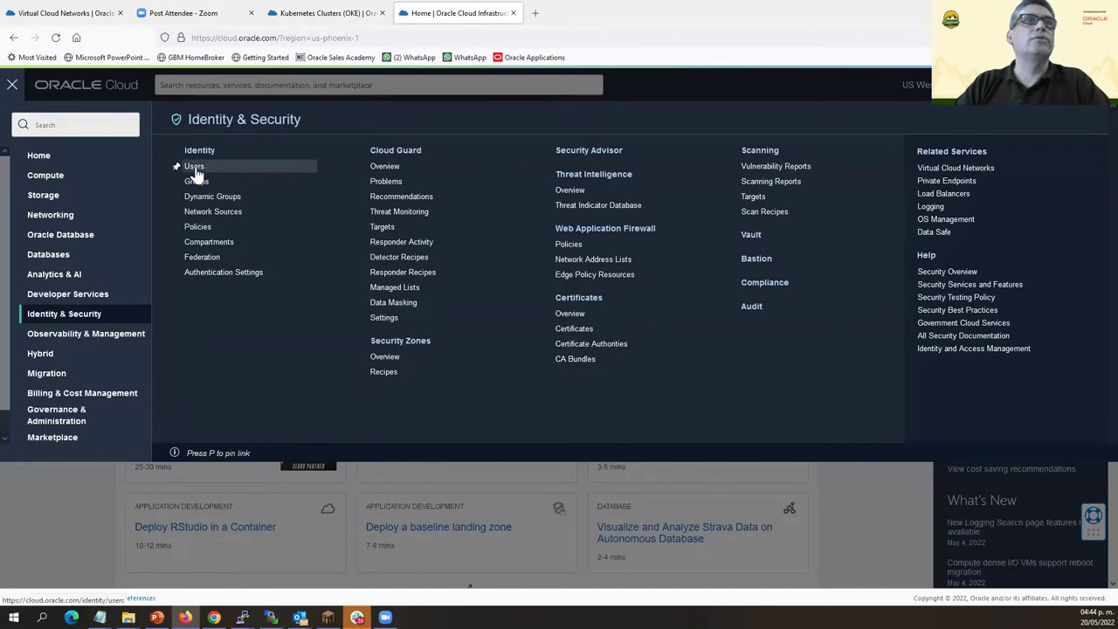
pyautogui.click(195, 167)
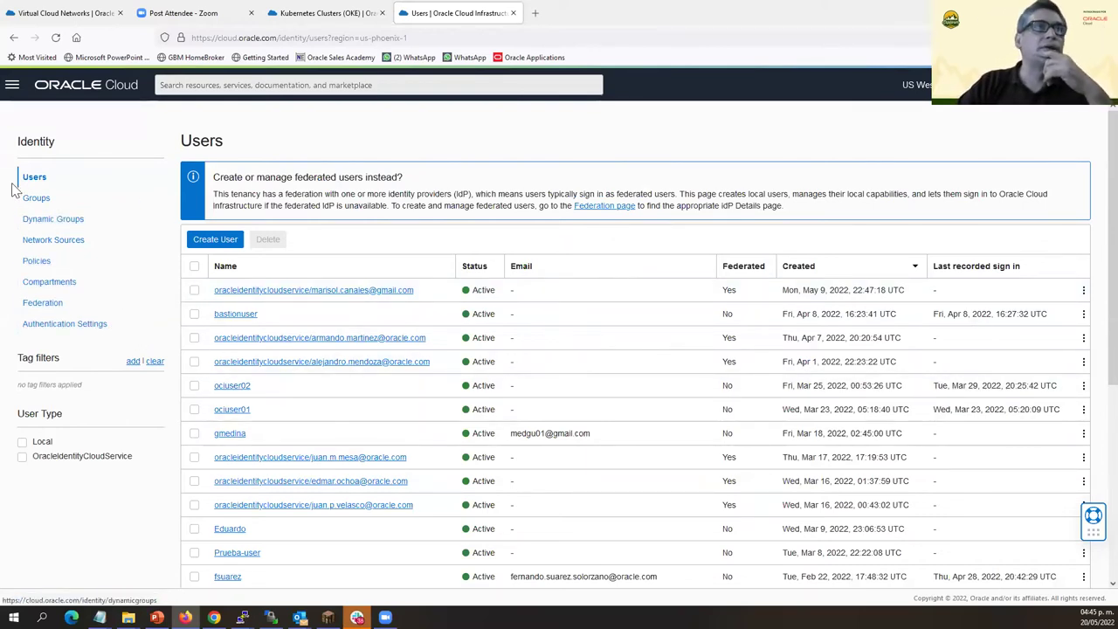
# Create IAM user 'apiuser' with description 'usuario api', then start Add User to Group.
pyautogui.click(215, 240)
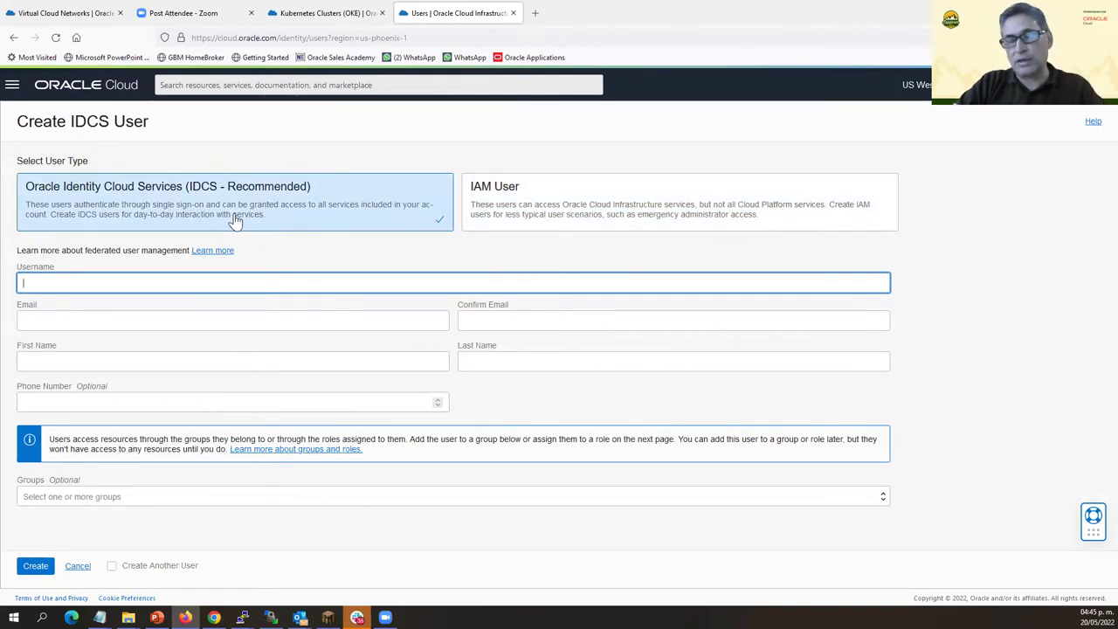
pyautogui.click(541, 213)
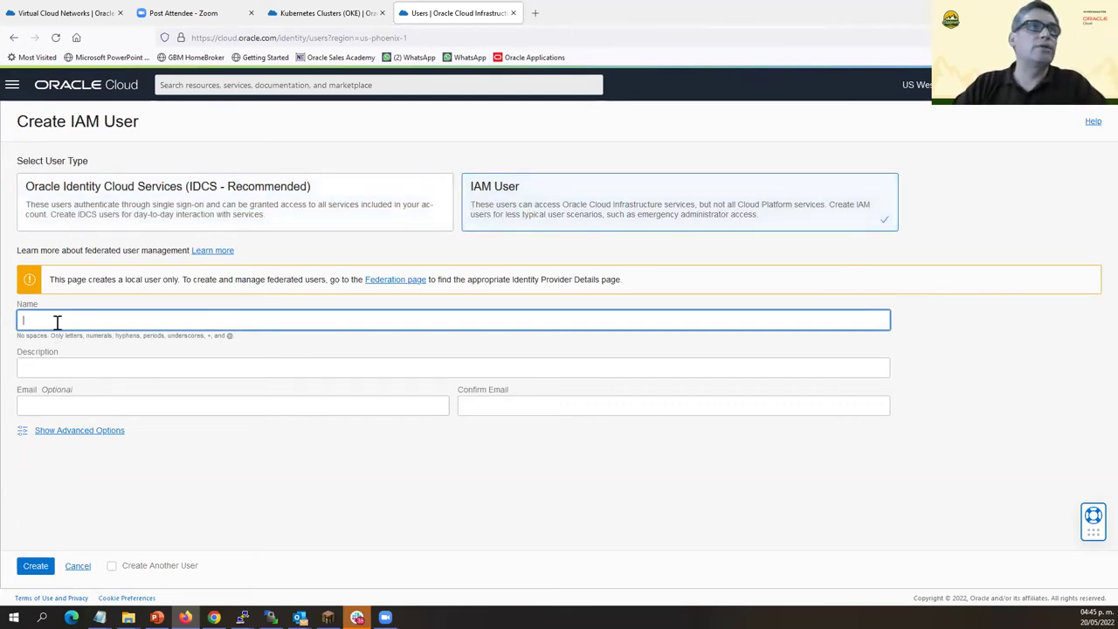
pyautogui.write('apiuser')
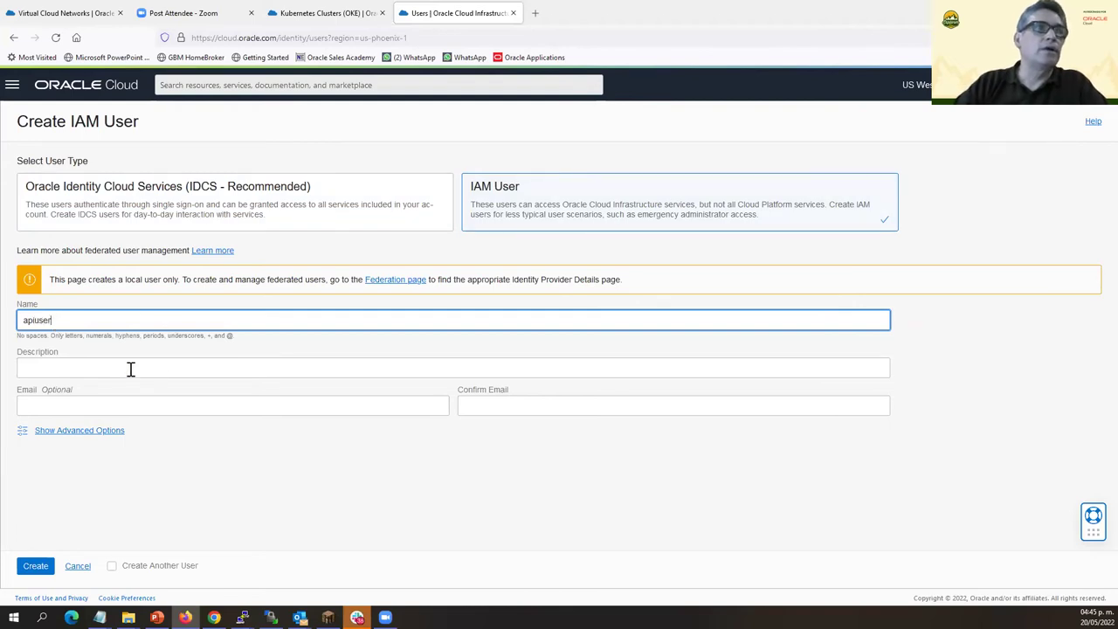
pyautogui.click(132, 369)
pyautogui.write('use')
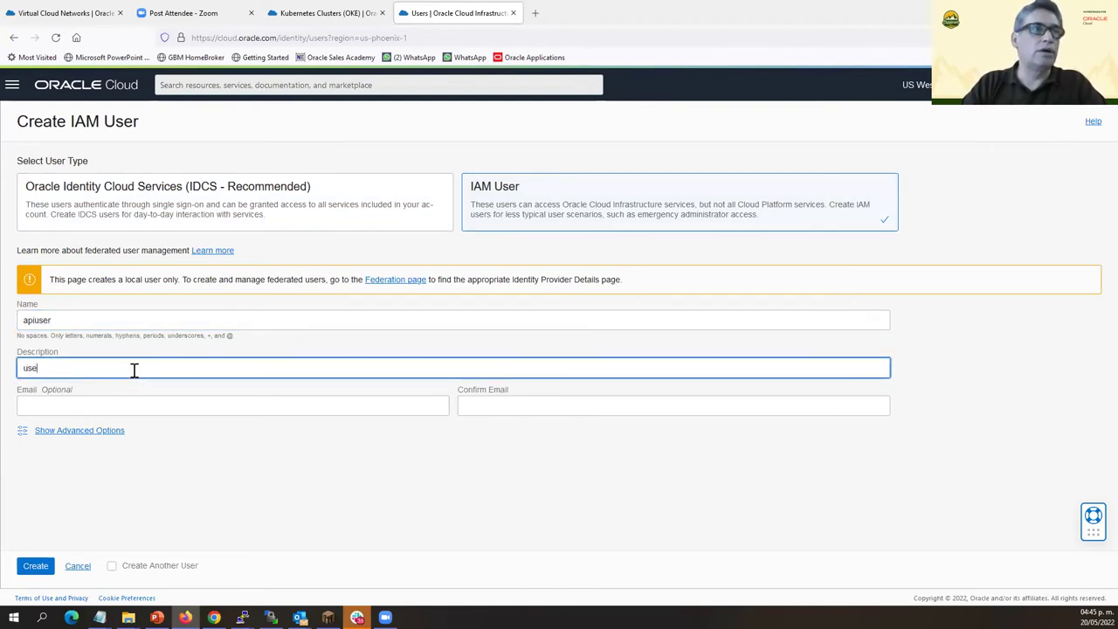
pyautogui.press('BackSpace')
pyautogui.write('uario api')
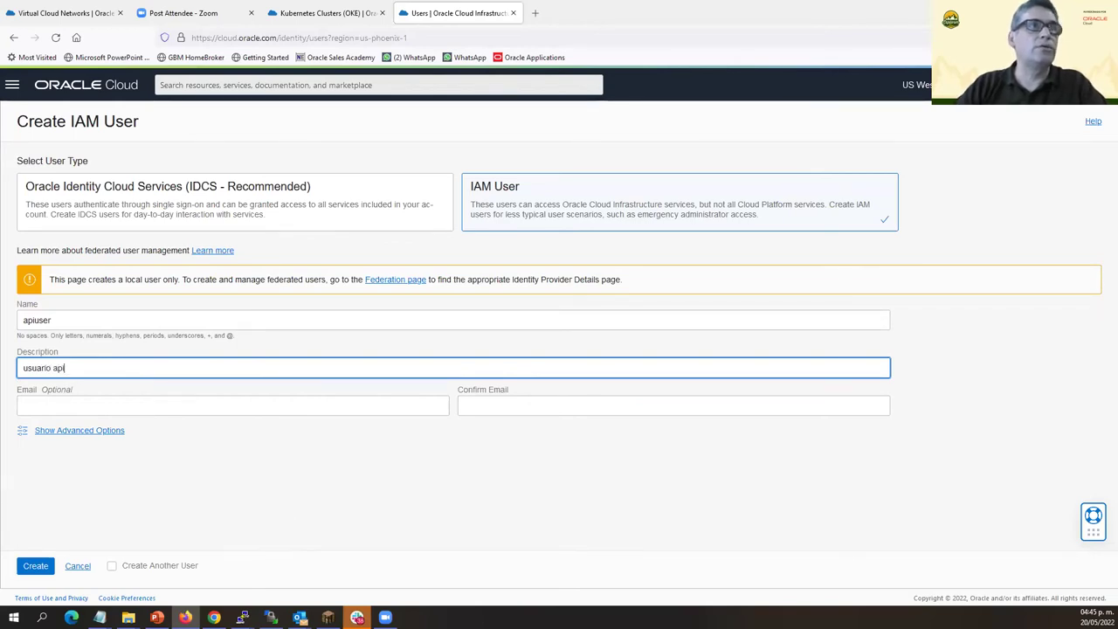
pyautogui.click(36, 567)
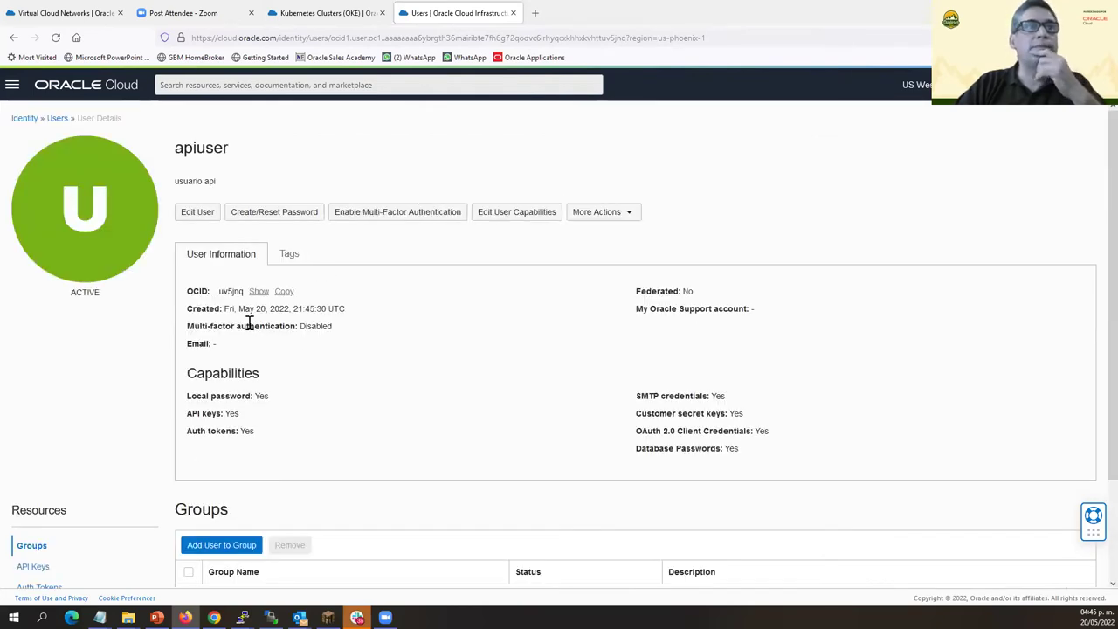
pyautogui.scroll(-3, 246, 316)
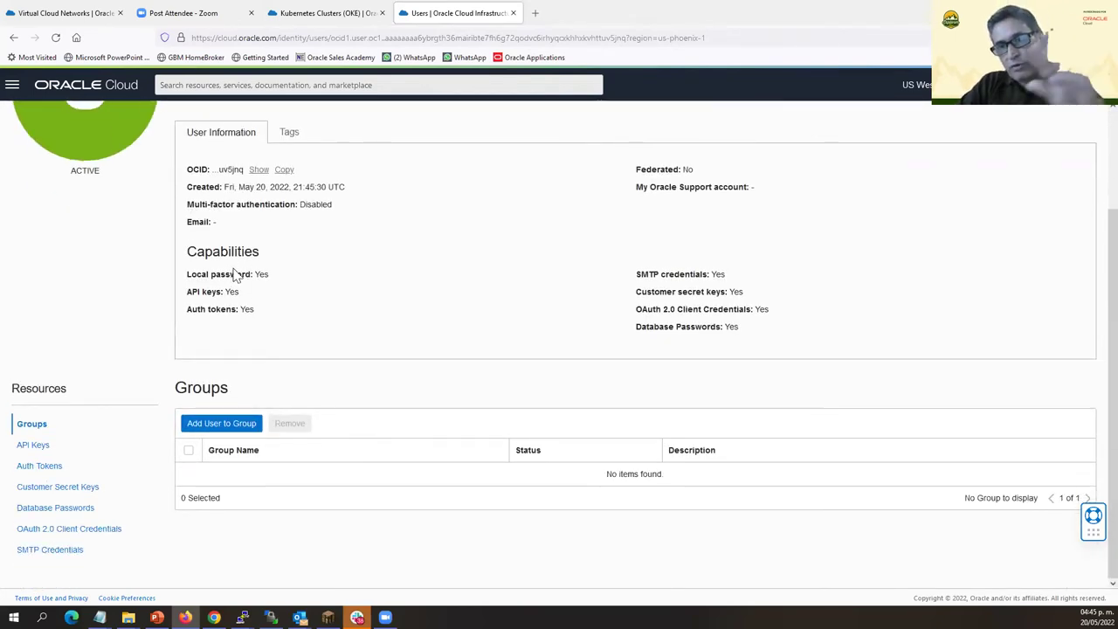
pyautogui.click(232, 427)
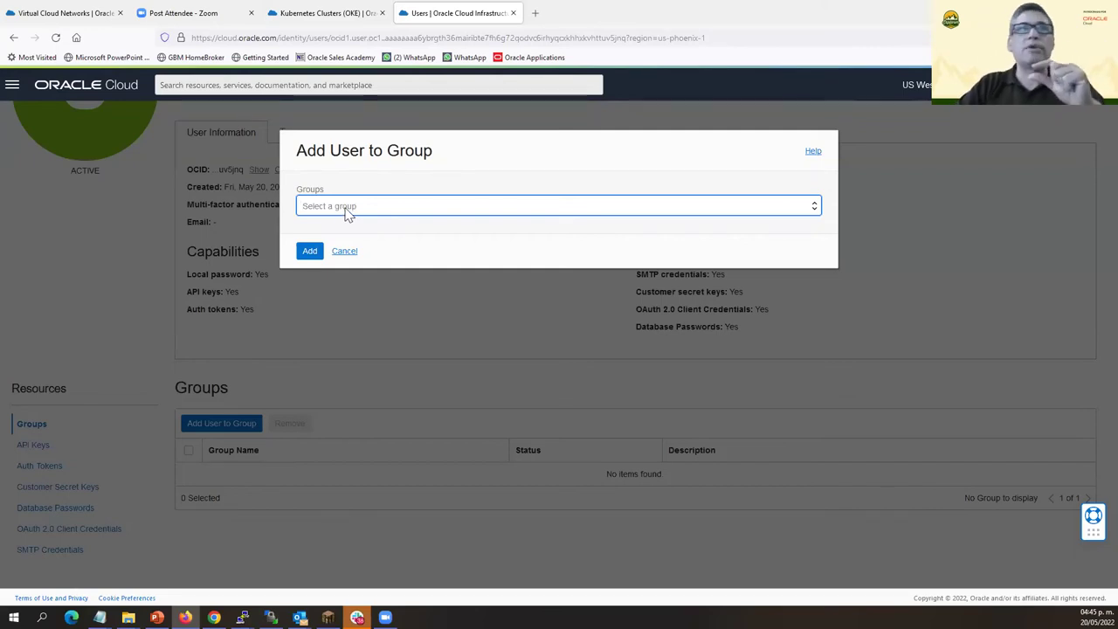
# Add apiuser to the Administrators group.
pyautogui.click(347, 214)
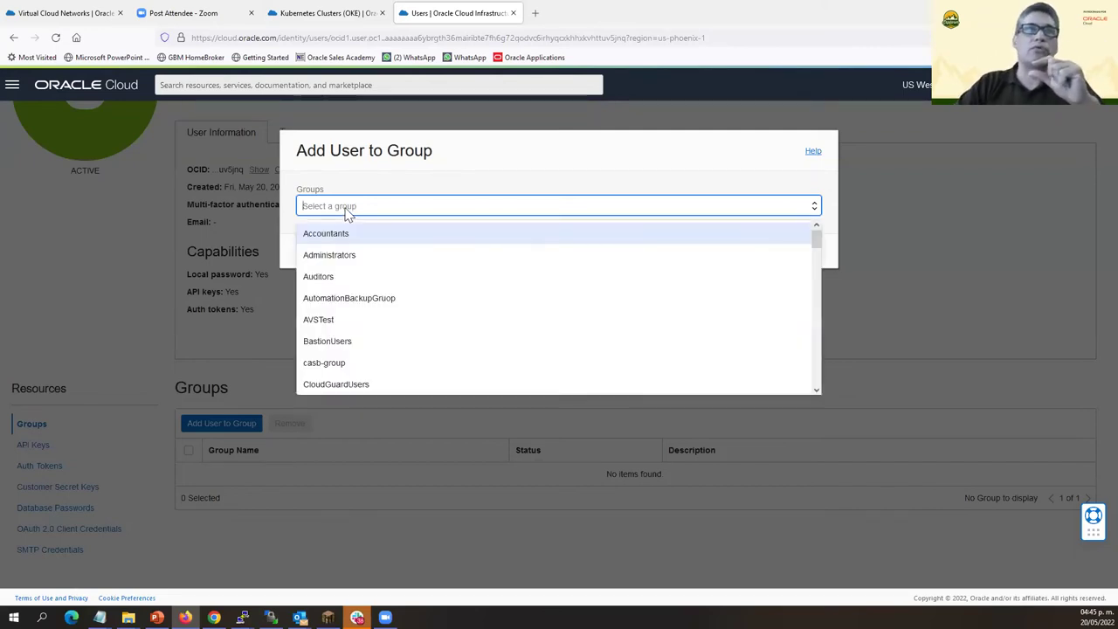
pyautogui.click(338, 257)
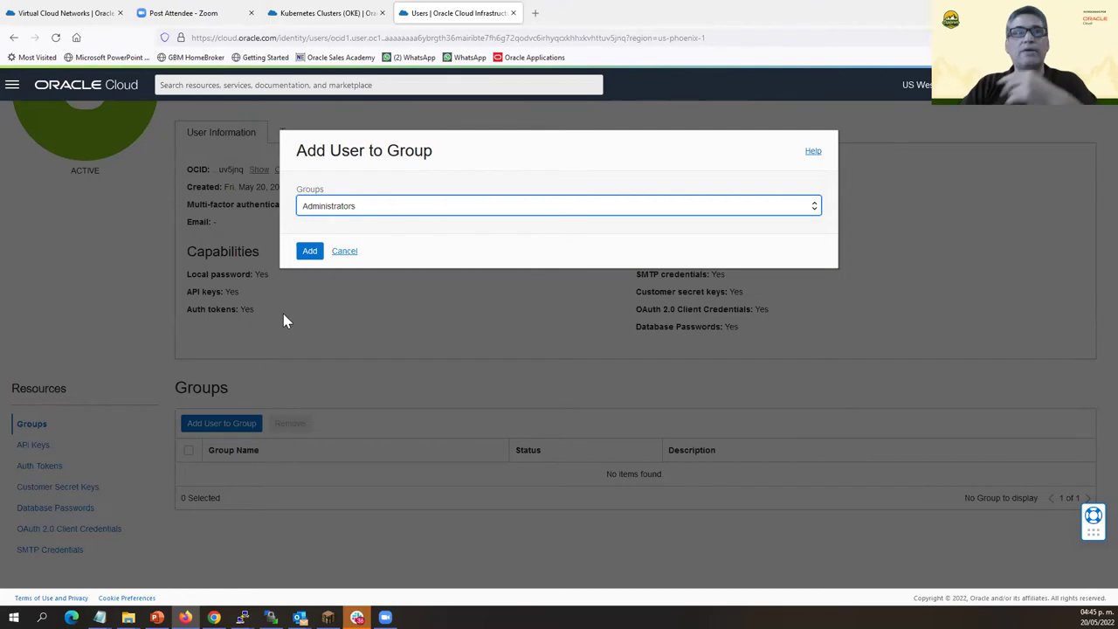
pyautogui.click(309, 253)
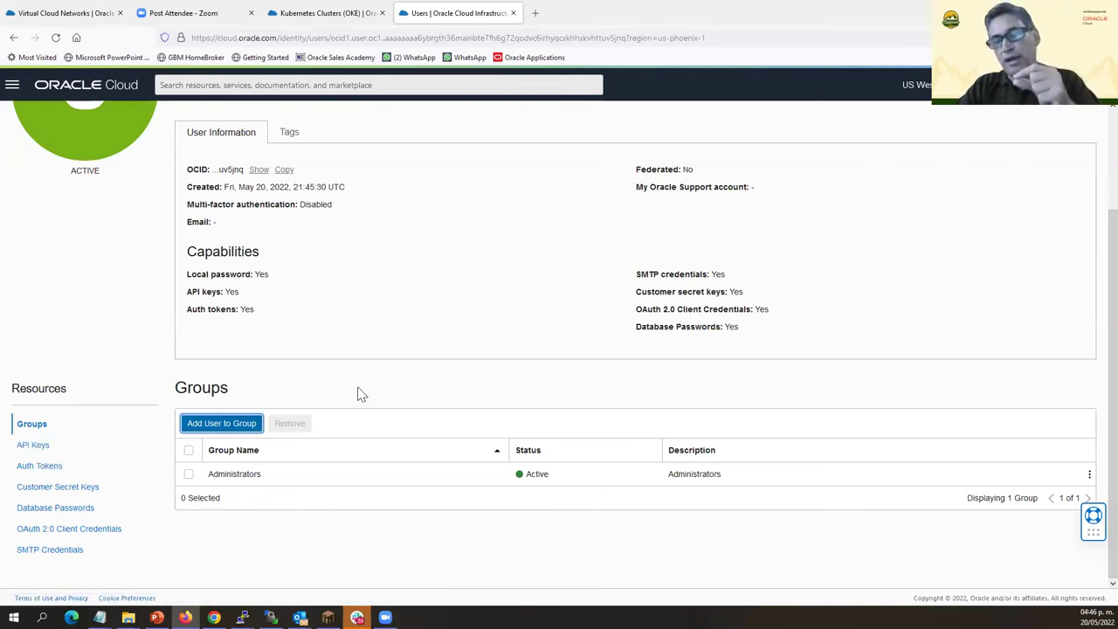
# Add an API key to apiuser by uploading apikeypub.pem from the APIUSER-keys folder.
pyautogui.click(33, 445)
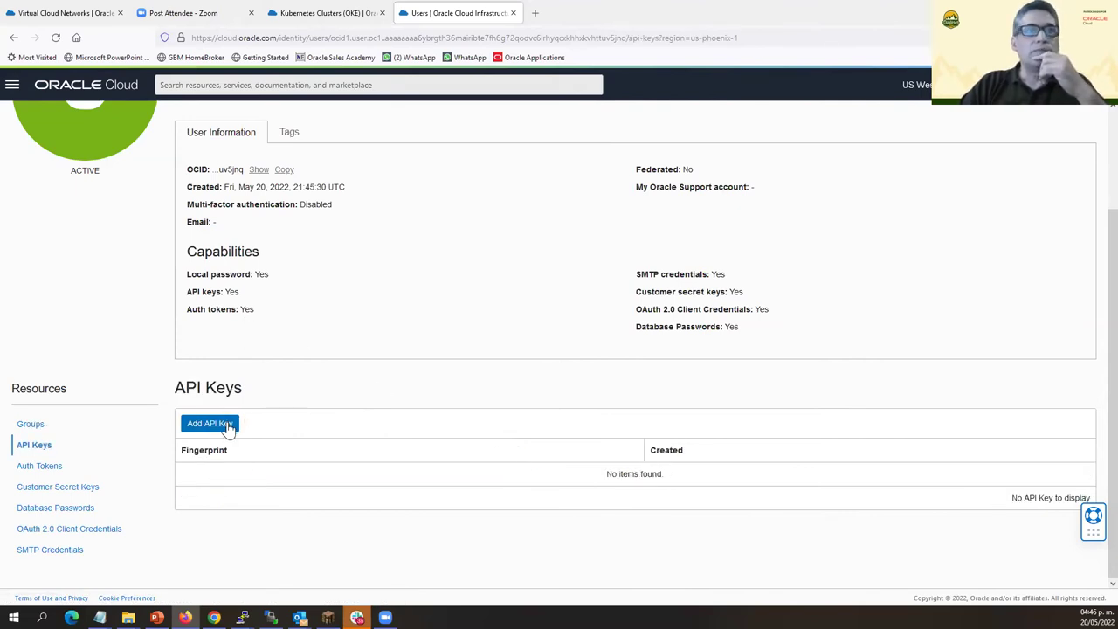
pyautogui.click(225, 424)
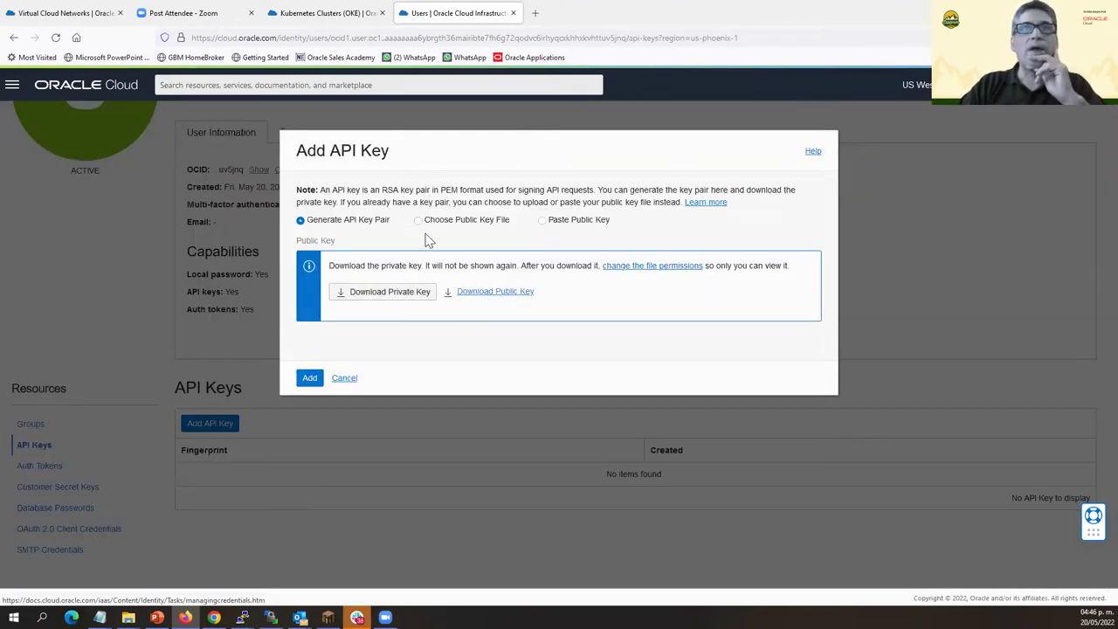
pyautogui.click(418, 221)
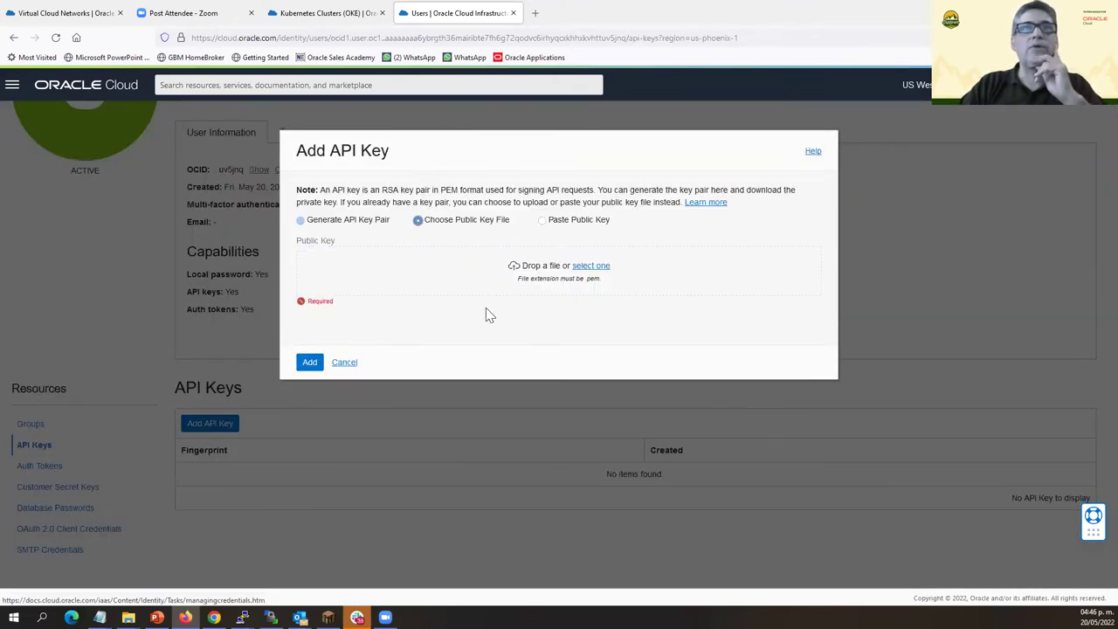
pyautogui.click(601, 266)
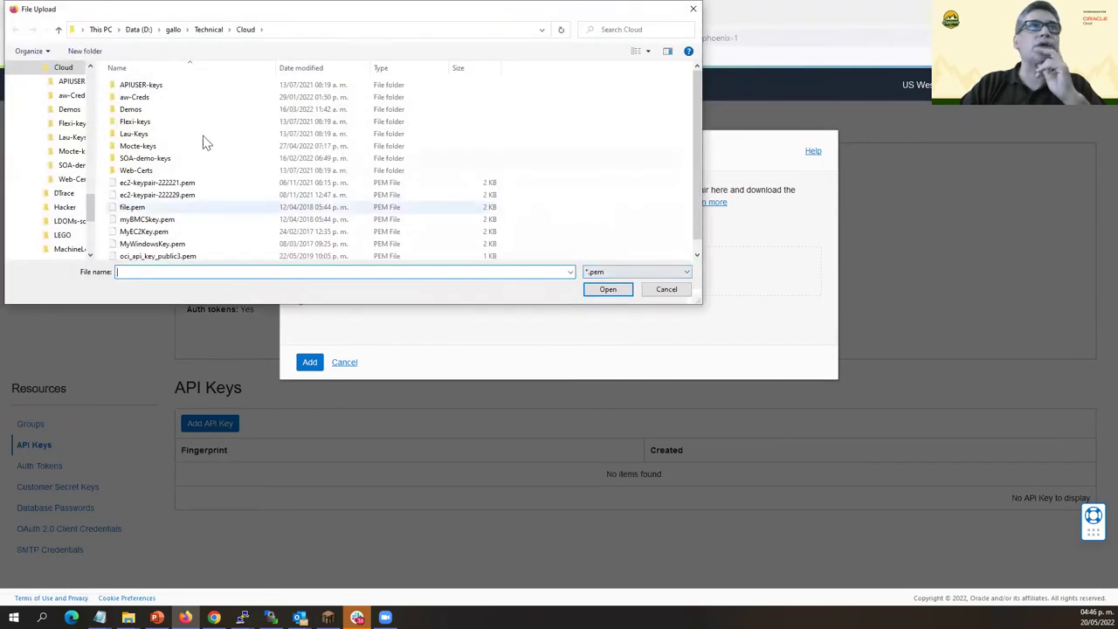
pyautogui.doubleClick(149, 86)
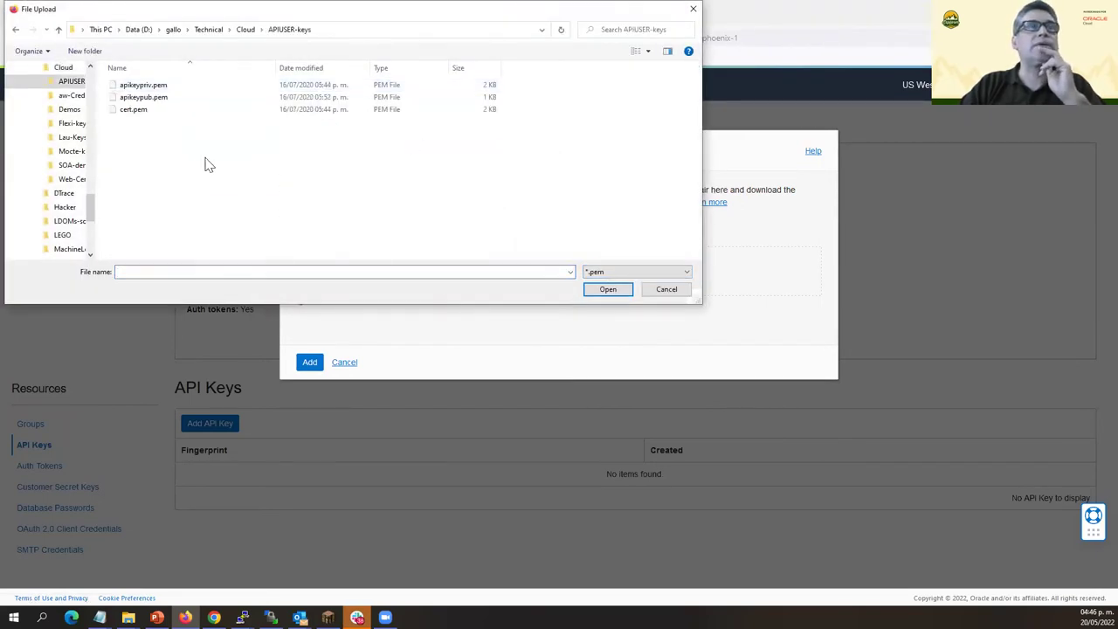
pyautogui.click(144, 100)
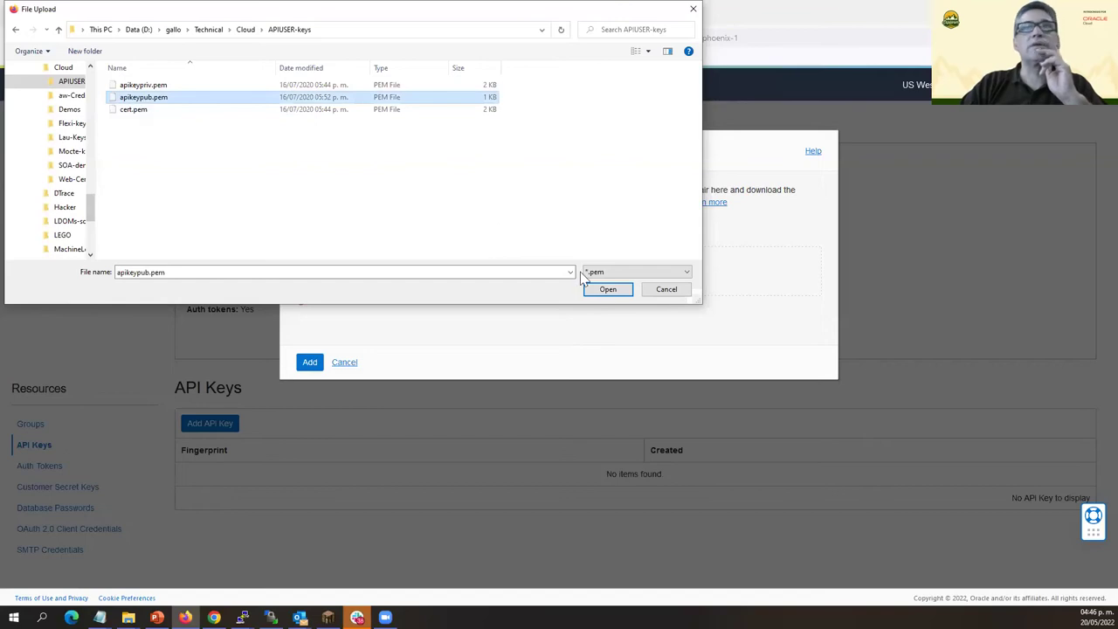
pyautogui.click(607, 289)
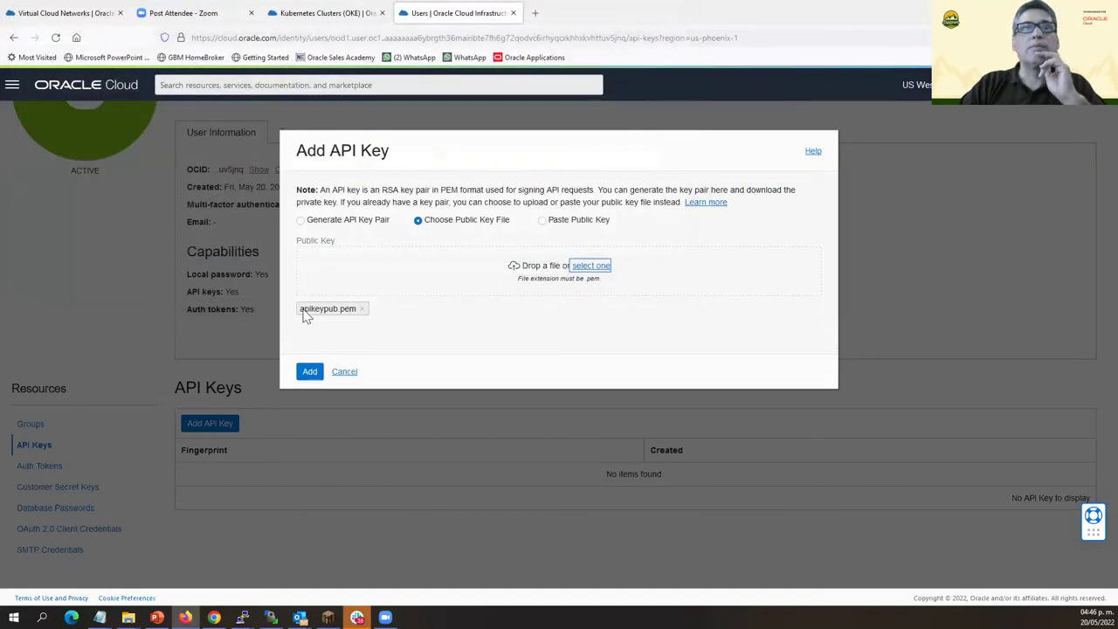
pyautogui.click(311, 373)
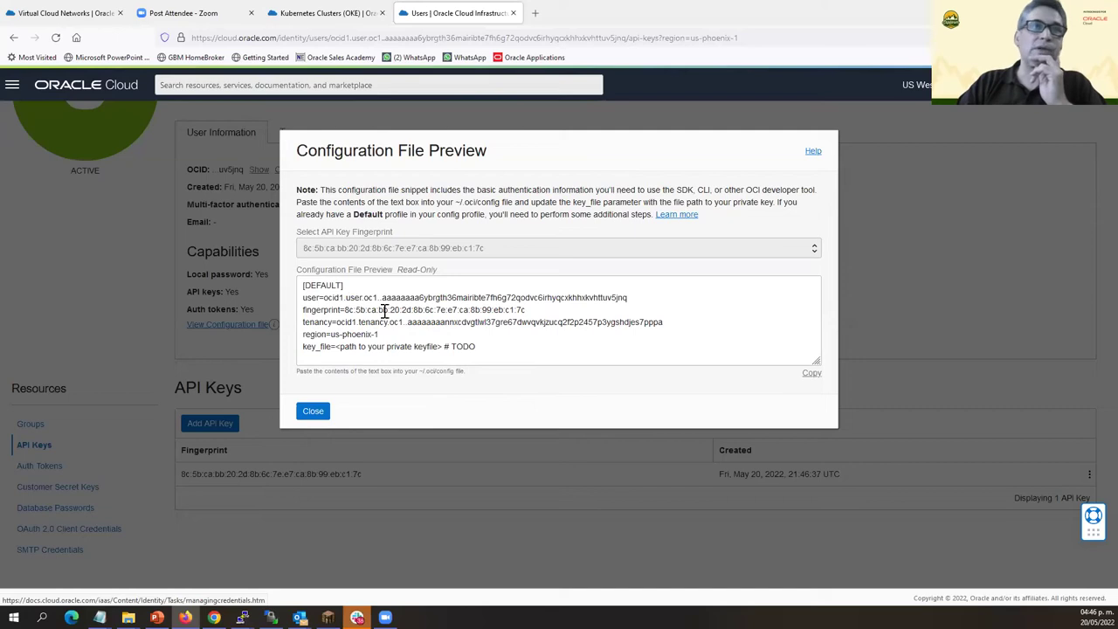
# Select the configuration file preview snippet showing region us-phoenix-1.
pyautogui.click(304, 291)
pyautogui.moveTo(304, 290); pyautogui.dragTo(516, 358)
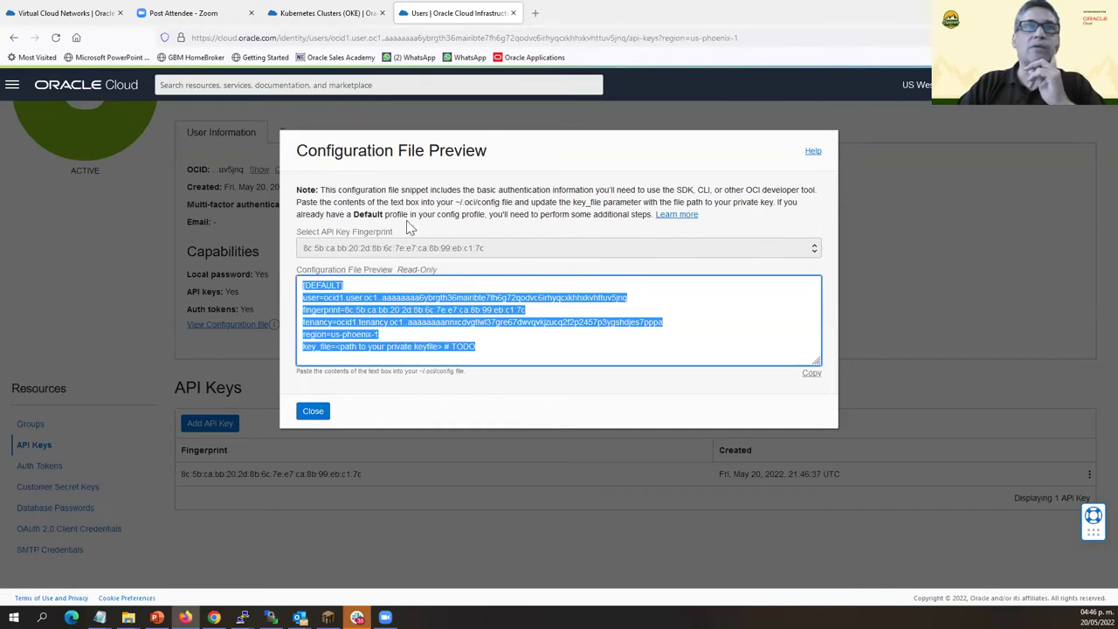
pyautogui.click(509, 144)
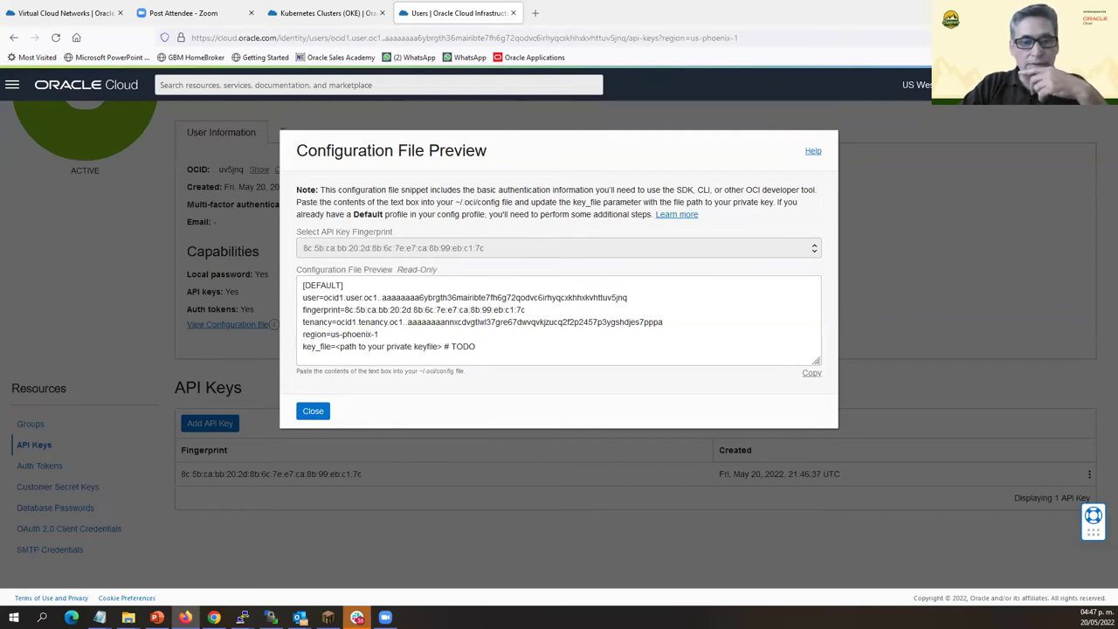
pyautogui.hotkey('alt', 'Tab')
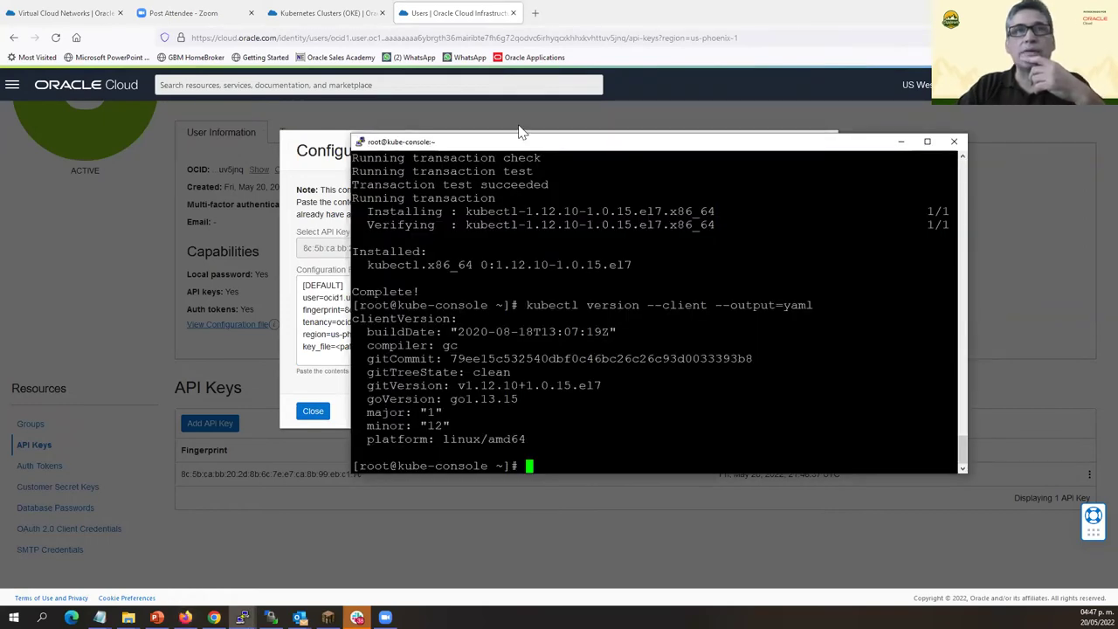
# Run uptime on kube-console, showing it up 8 min, and enter 'oci setup config'.
pyautogui.moveTo(516, 145); pyautogui.dragTo(602, 146)
pyautogui.write('up')
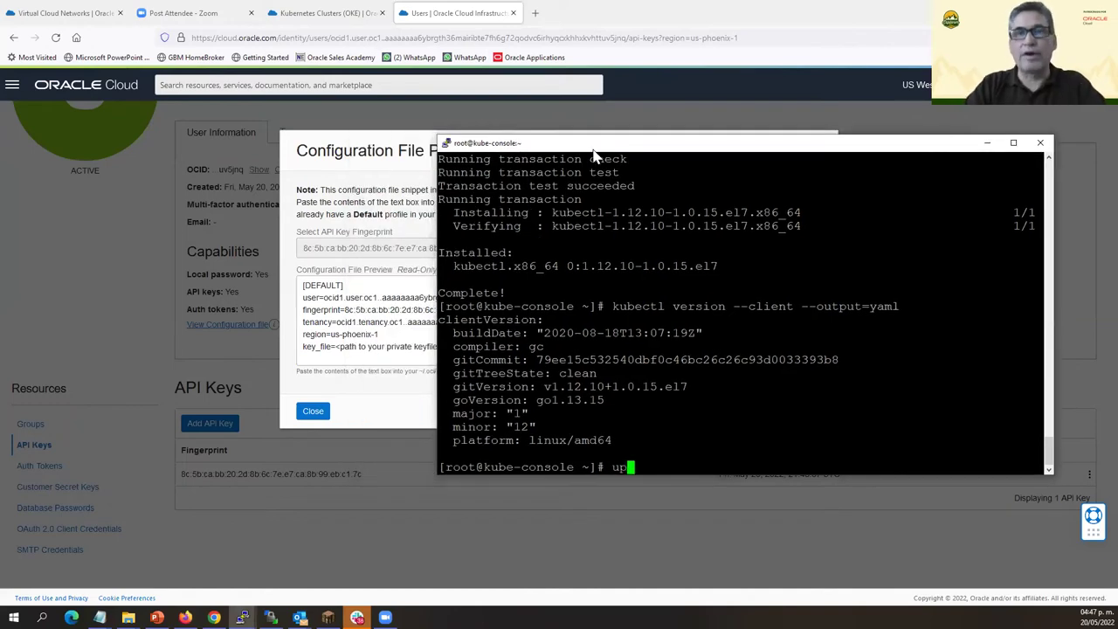
pyautogui.write('time')
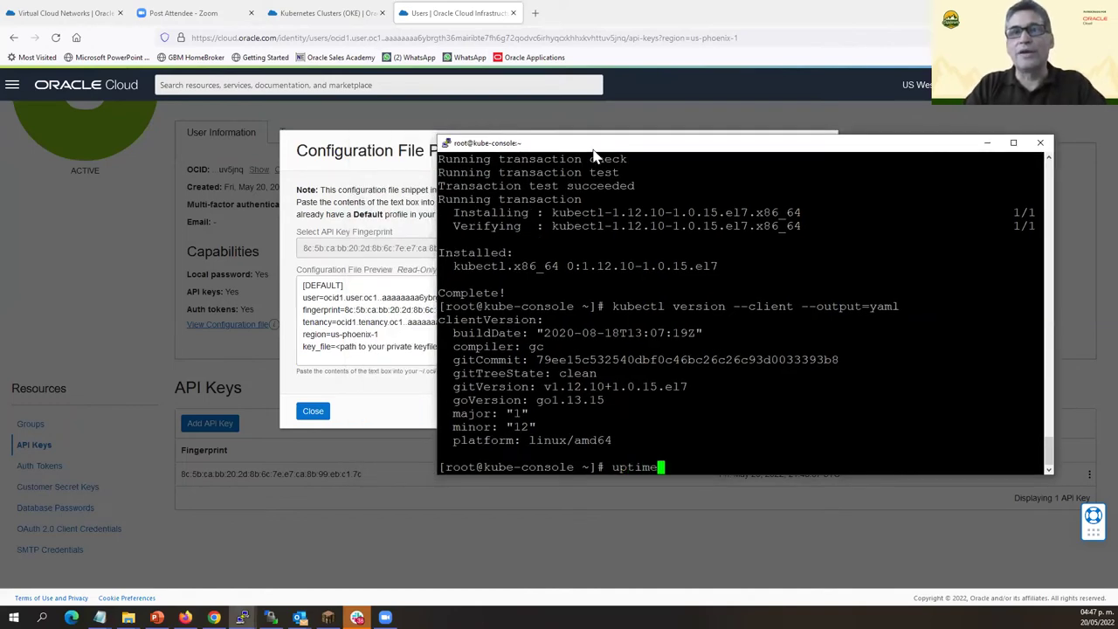
pyautogui.press('Return')
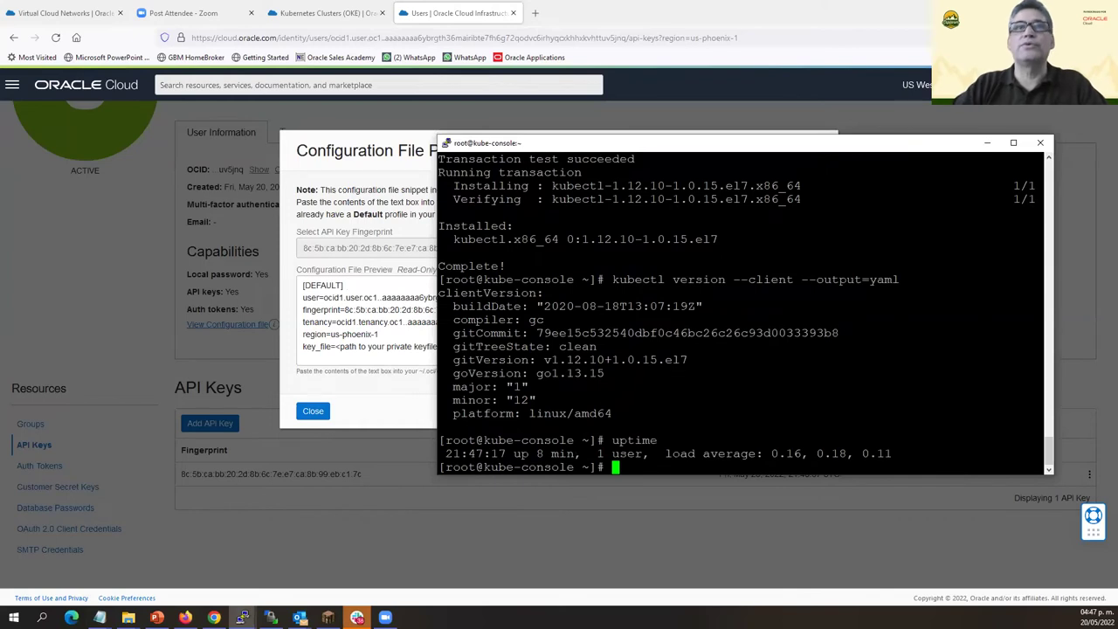
pyautogui.moveTo(631, 148); pyautogui.dragTo(726, 131)
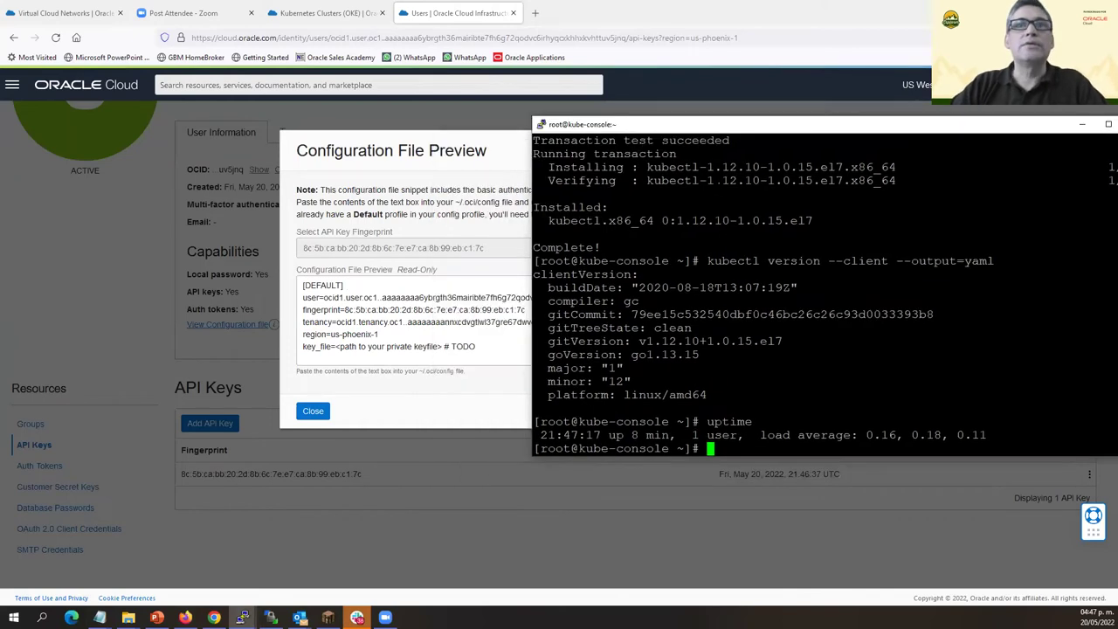
pyautogui.write('oci')
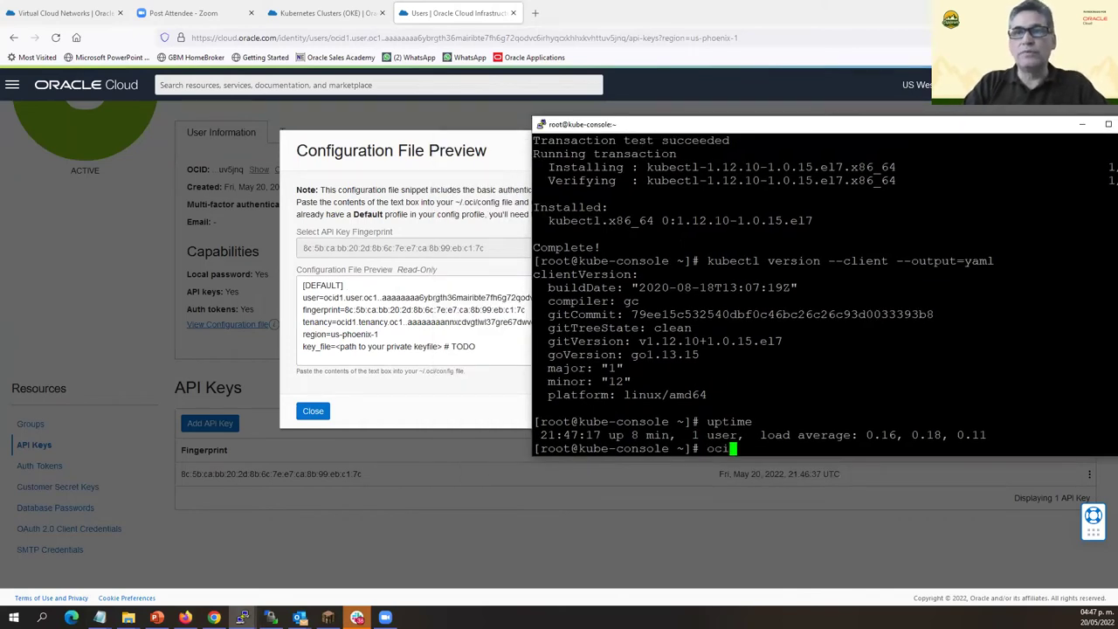
pyautogui.write(' setup config')
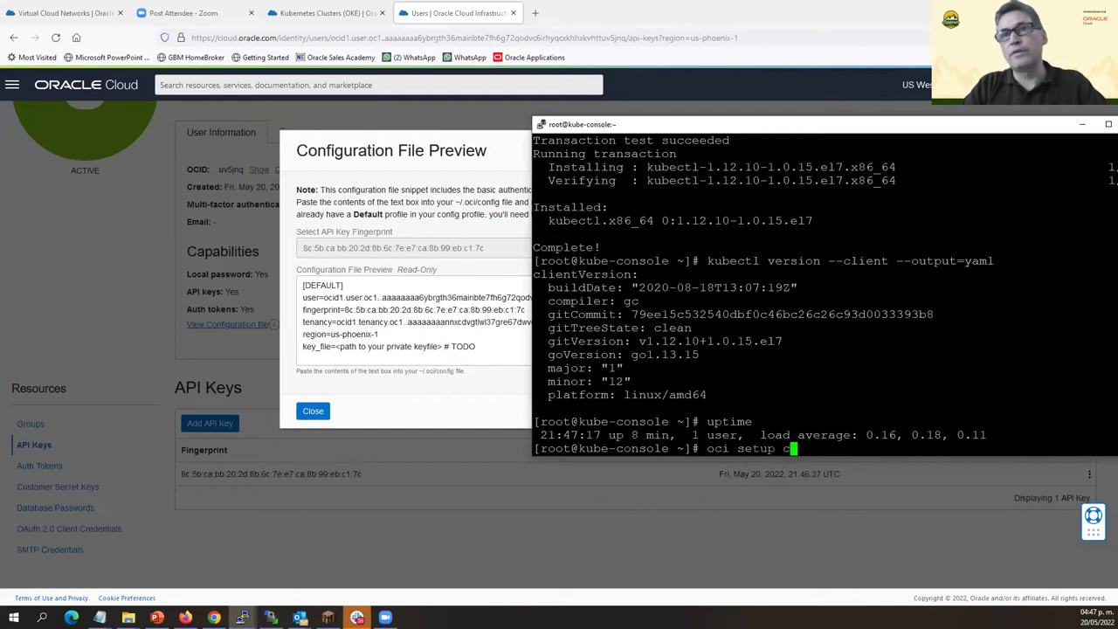
# Start 'oci setup config' and accept the default /root/.oci/config location.
pyautogui.press('Return')
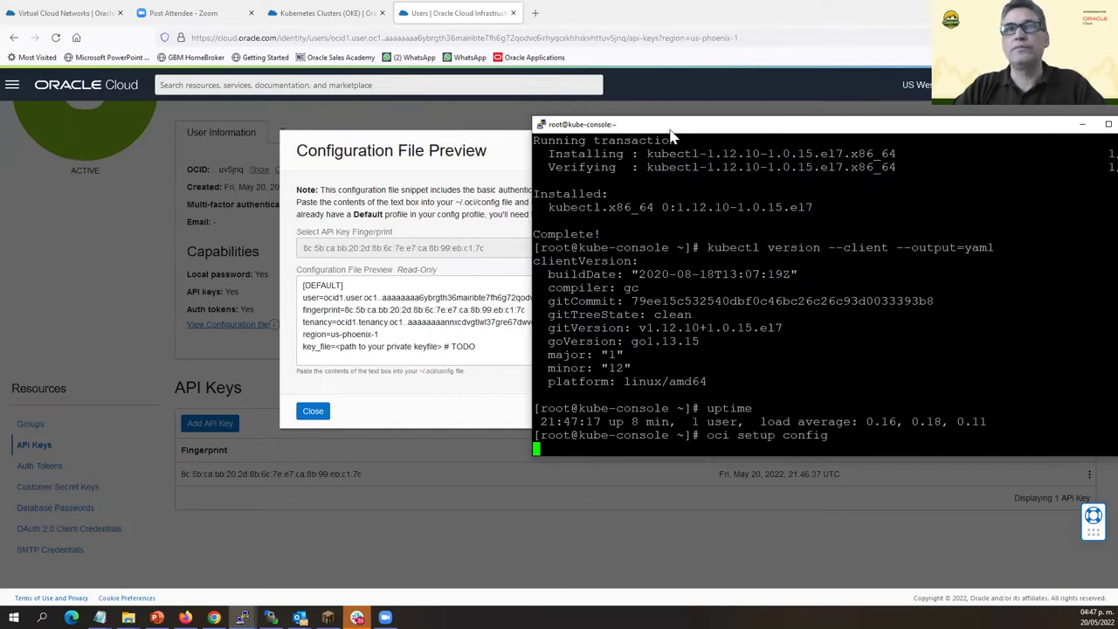
pyautogui.moveTo(670, 130); pyautogui.dragTo(732, 129)
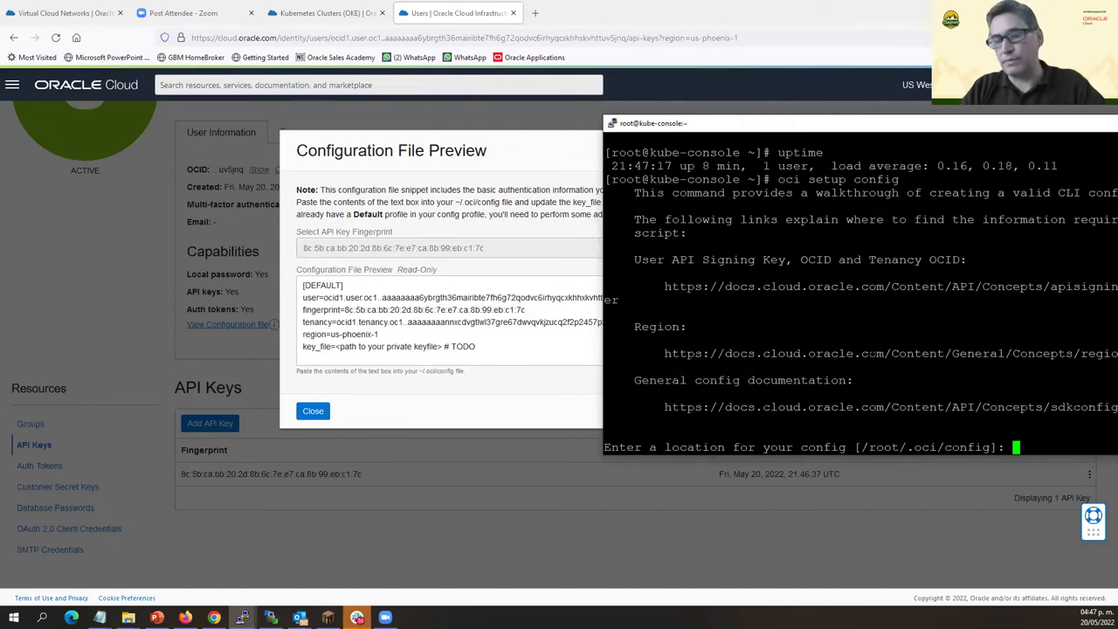
pyautogui.press('Return')
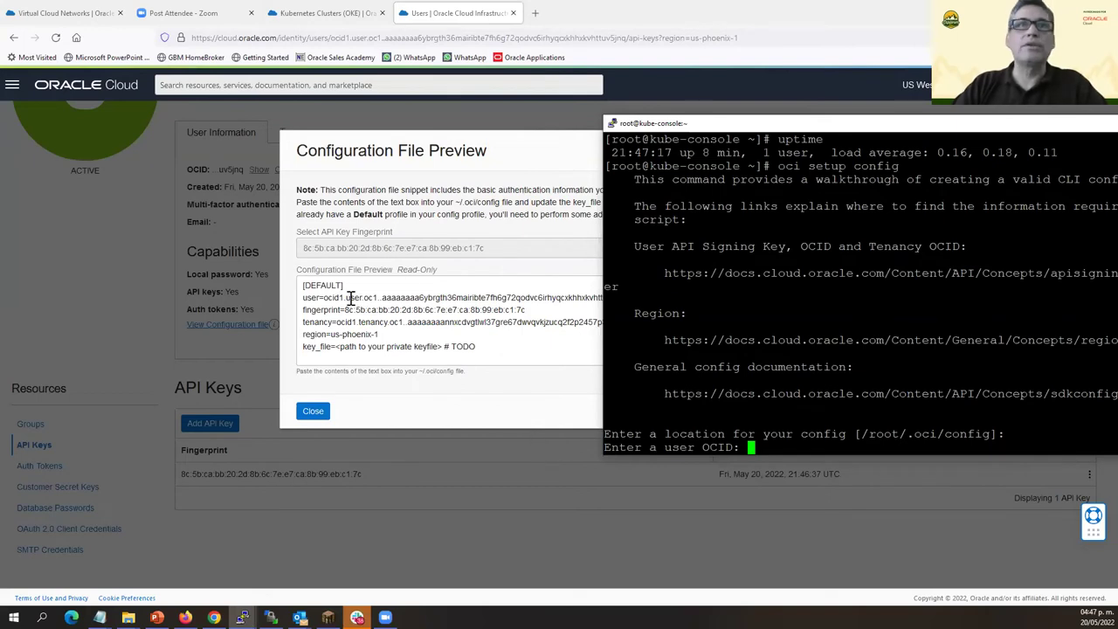
# Copy the user OCID from the config preview and enter it at the CLI prompt.
pyautogui.click(326, 297)
pyautogui.click(325, 297)
pyautogui.moveTo(324, 298); pyautogui.dragTo(646, 297)
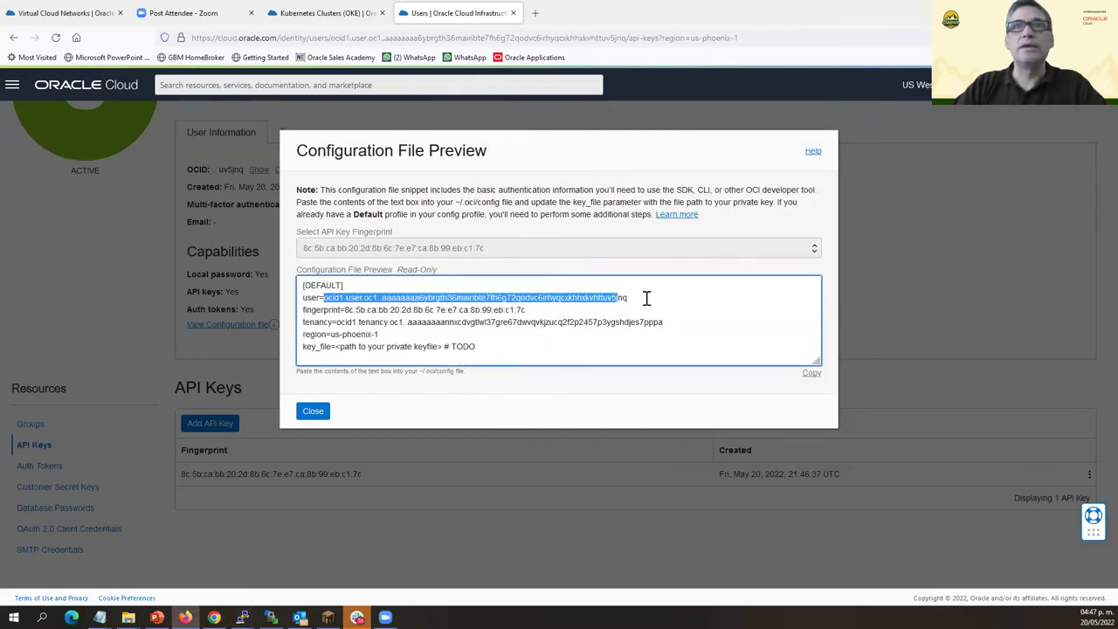
pyautogui.rightClick(591, 299)
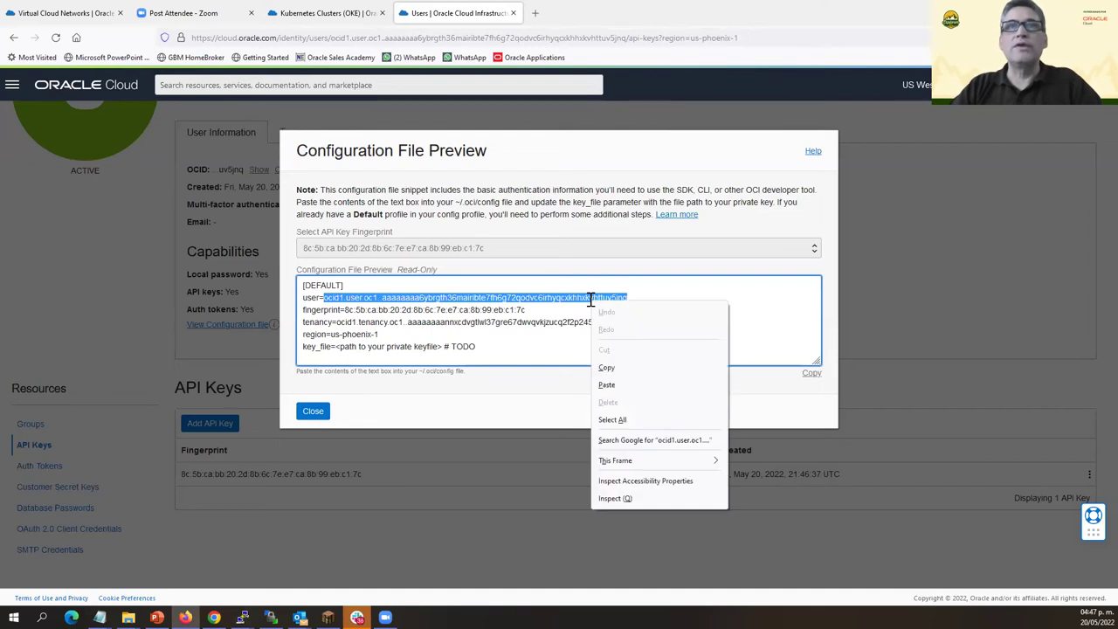
pyautogui.click(638, 370)
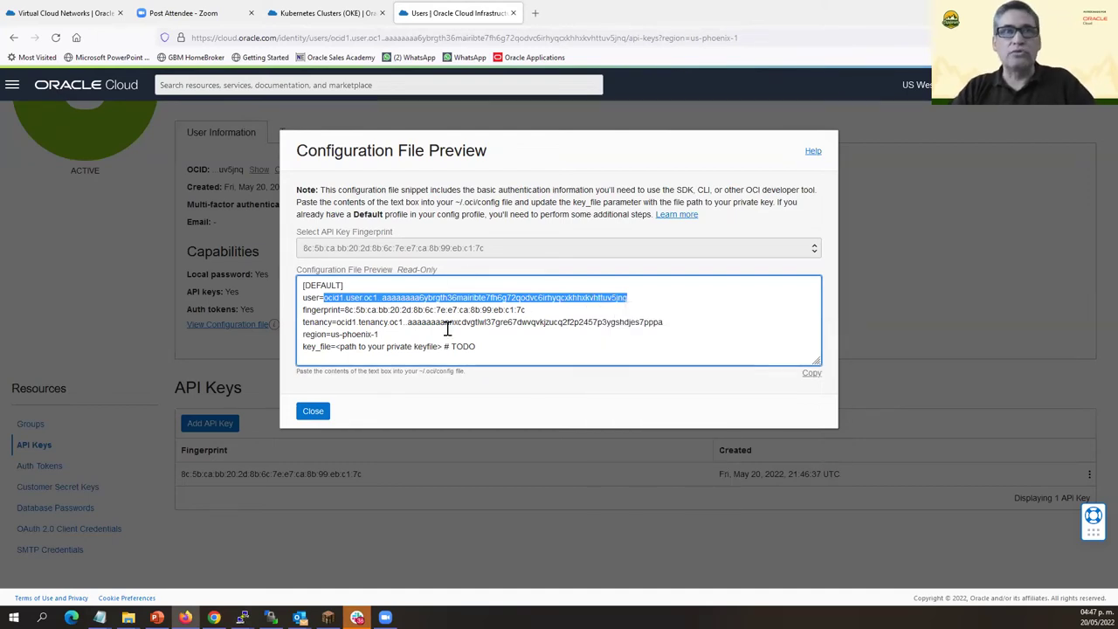
pyautogui.hotkey('alt', 'Tab')
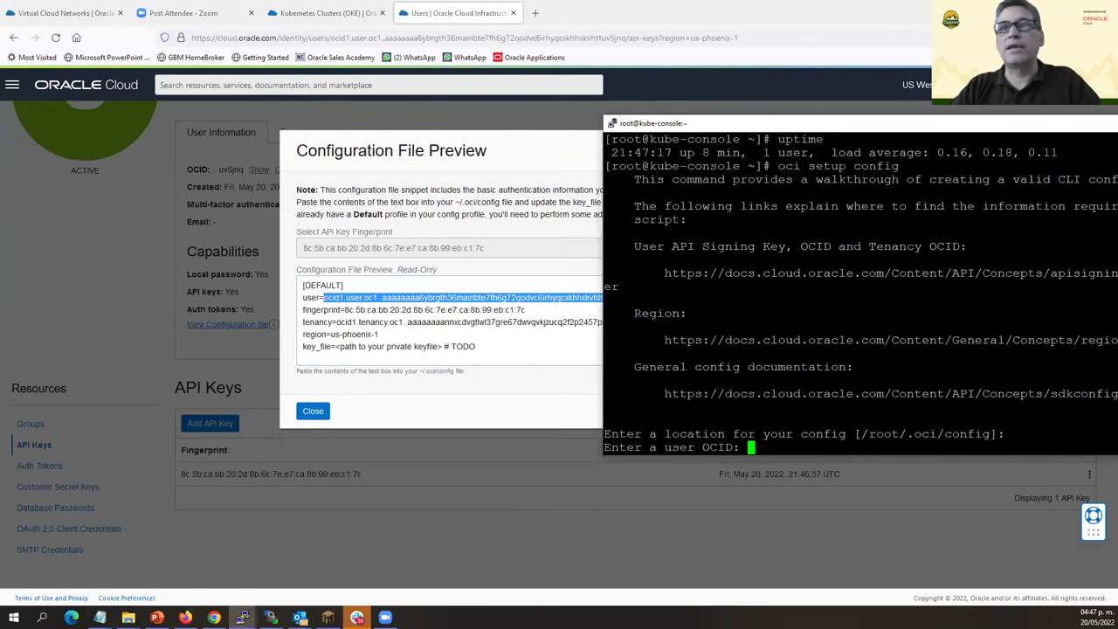
pyautogui.rightClick(734, 420)
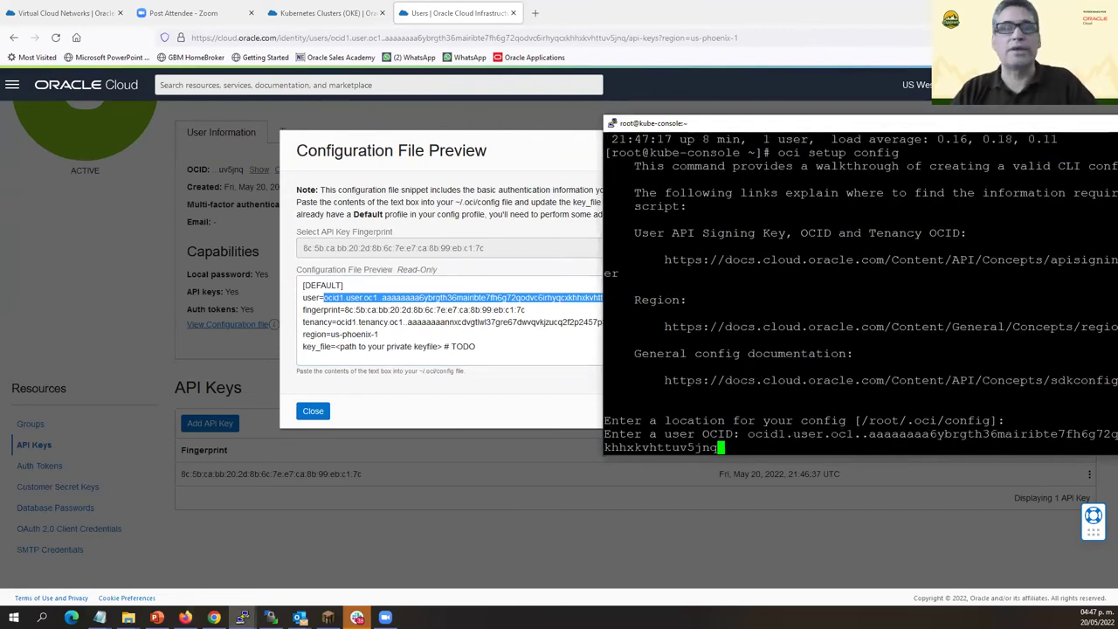
pyautogui.press('Return')
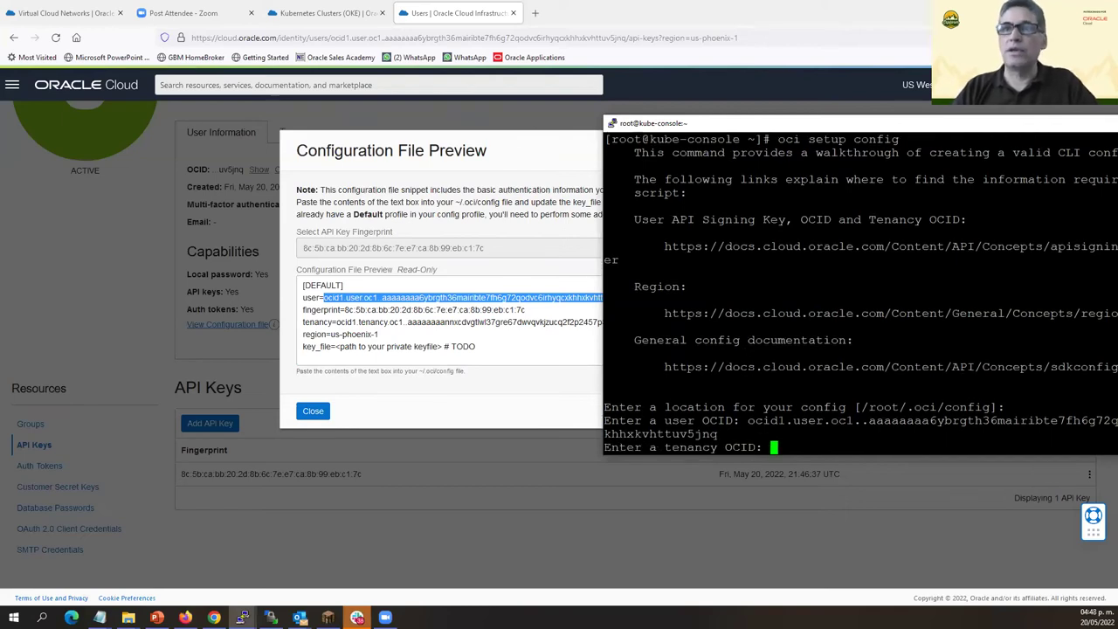
# Copy the tenancy OCID from the config preview and enter it at the CLI prompt.
pyautogui.click(391, 350)
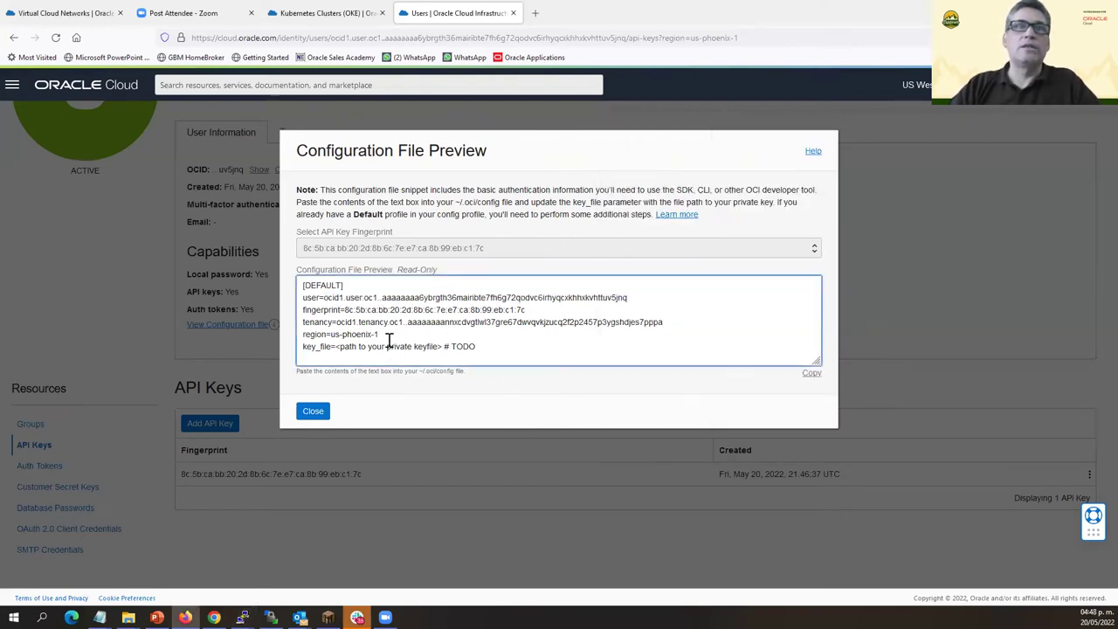
pyautogui.moveTo(338, 323); pyautogui.dragTo(667, 324)
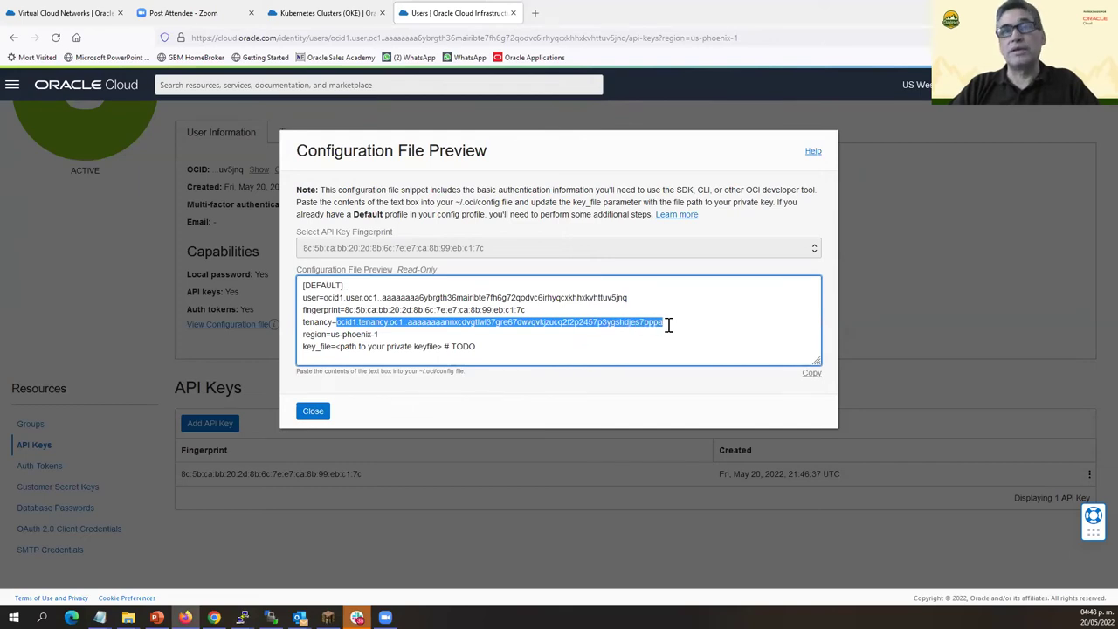
pyautogui.rightClick(487, 322)
pyautogui.click(505, 391)
pyautogui.hotkey('alt', 'Tab')
pyautogui.rightClick(641, 407)
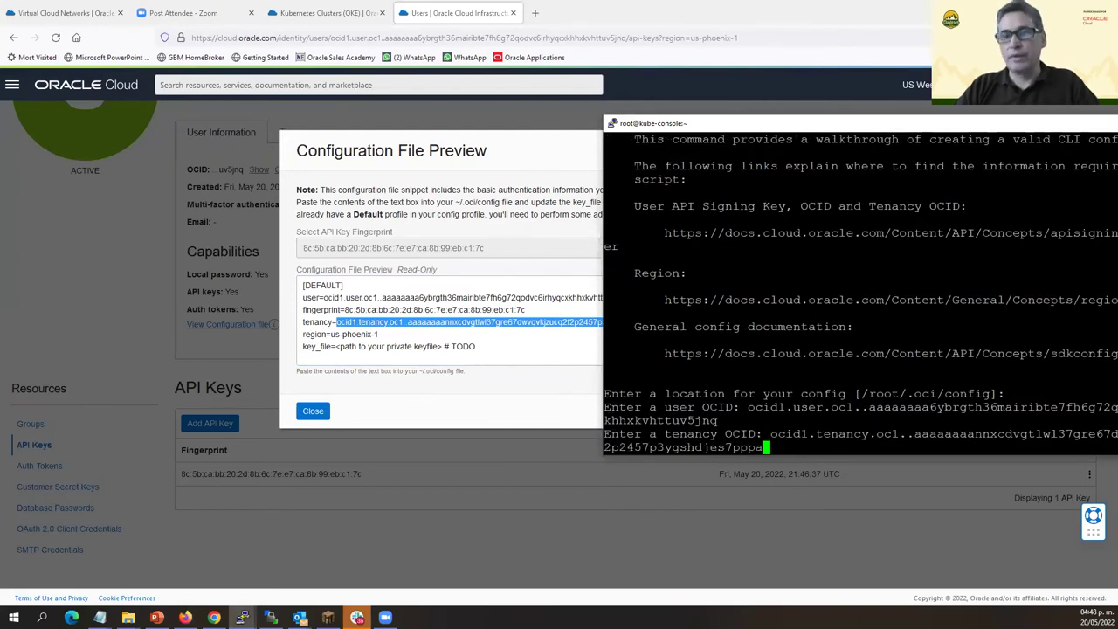
pyautogui.press('Return')
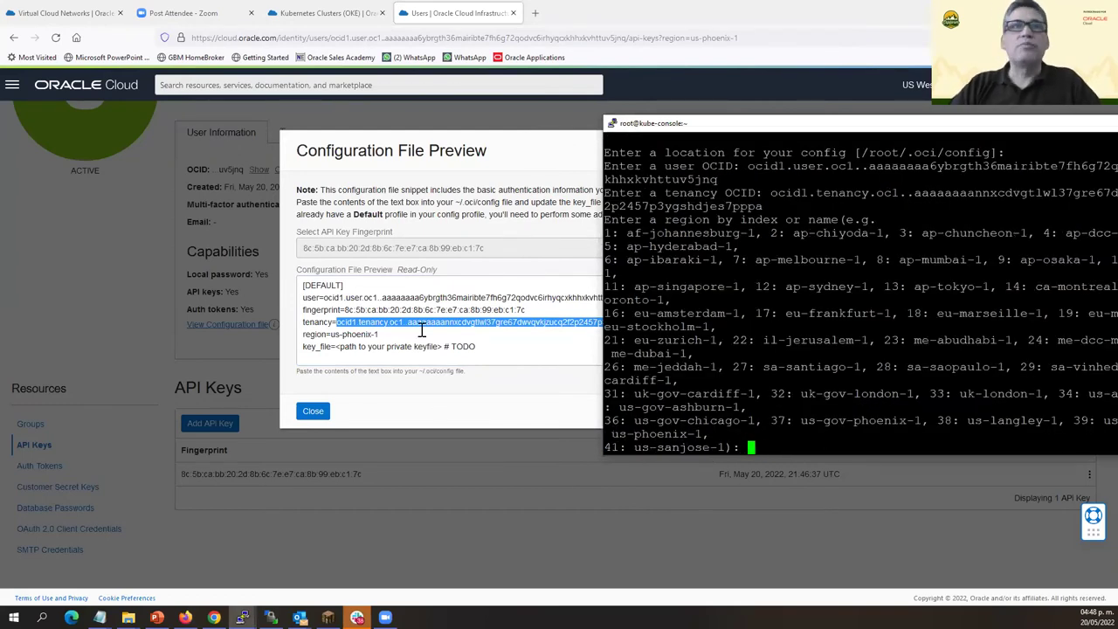
# Copy region us-phoenix-1 from the preview and enter it at the CLI prompt.
pyautogui.moveTo(331, 335); pyautogui.dragTo(392, 336)
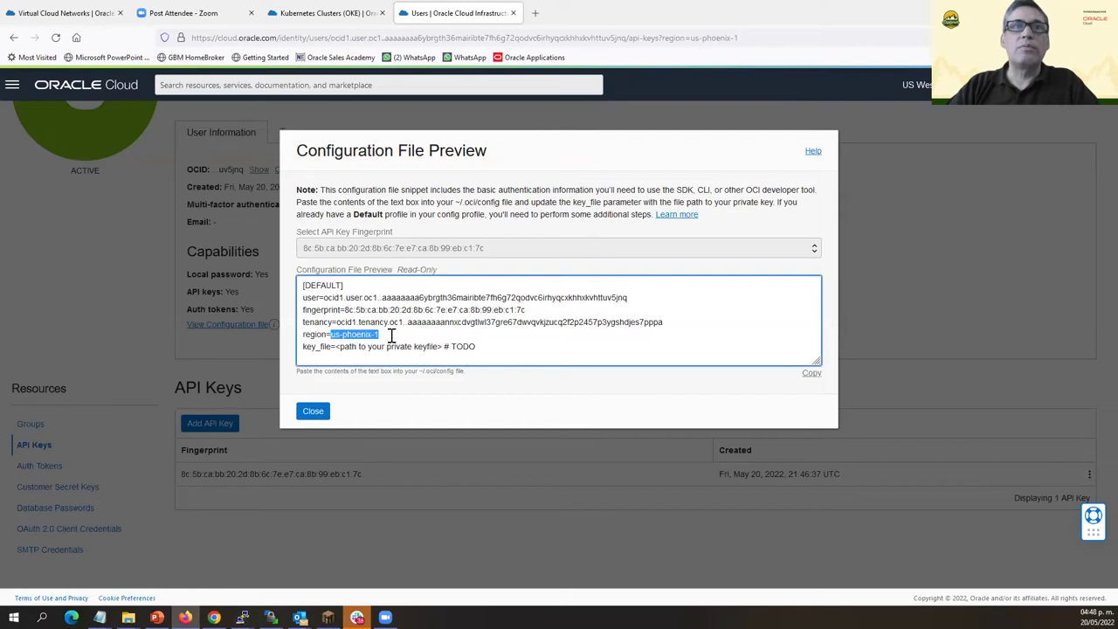
pyautogui.rightClick(346, 339)
pyautogui.click(372, 404)
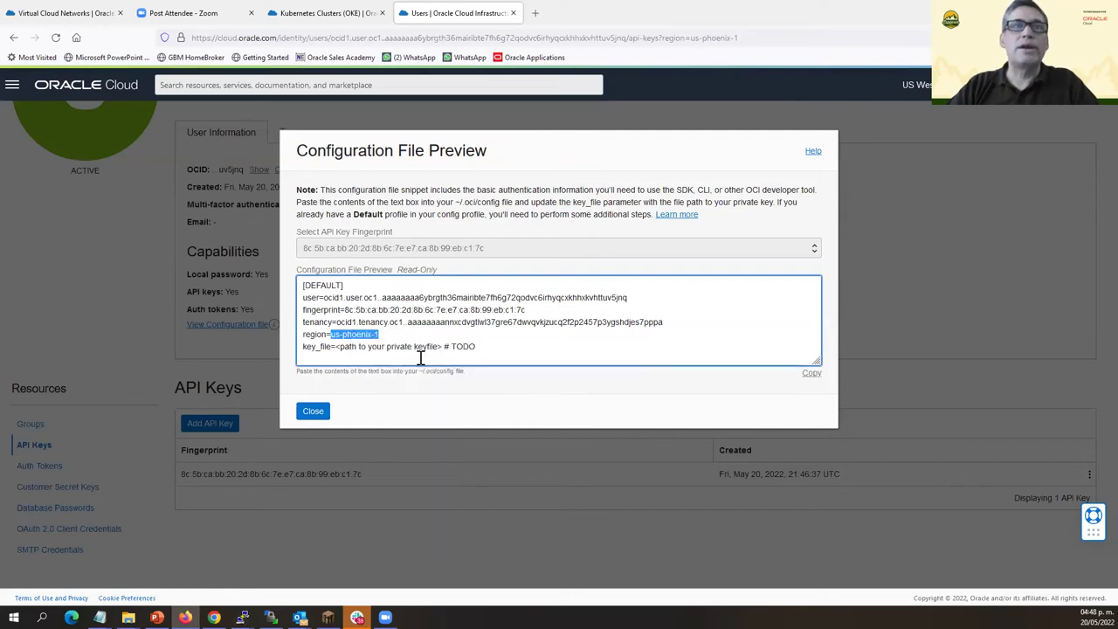
pyautogui.hotkey('alt', 'Tab')
pyautogui.press('shift+Insert')
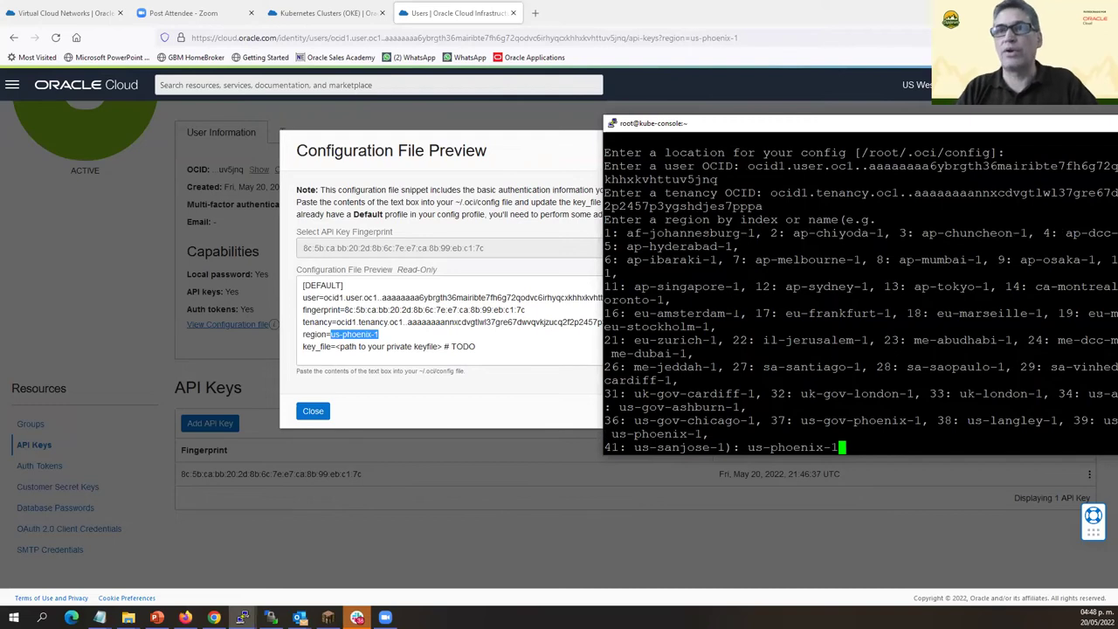
pyautogui.press('Return')
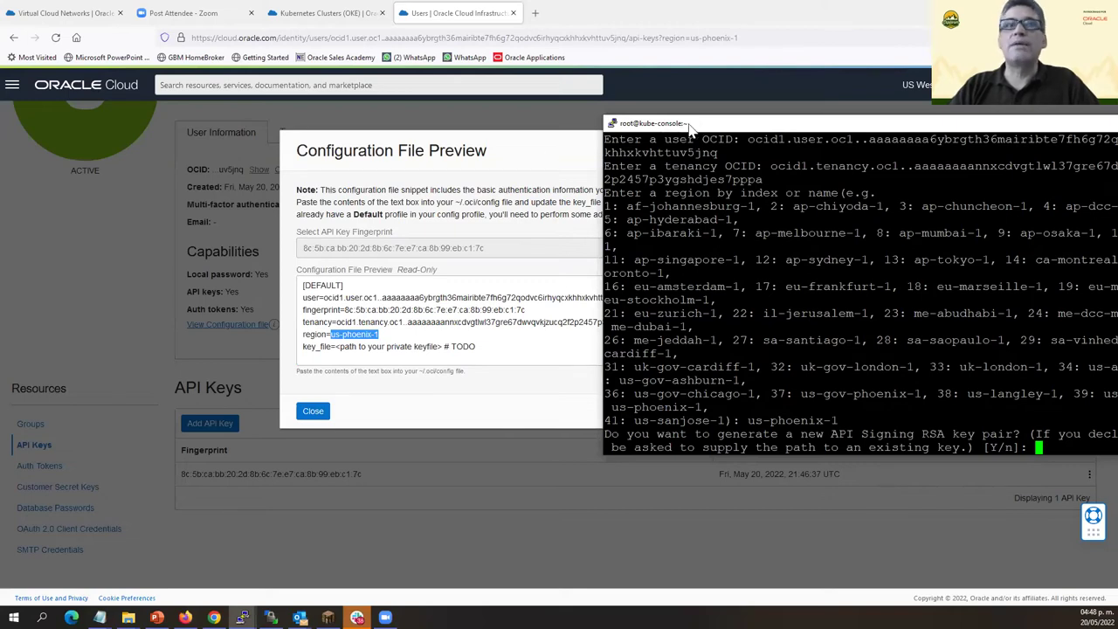
pyautogui.moveTo(690, 129); pyautogui.dragTo(524, 154)
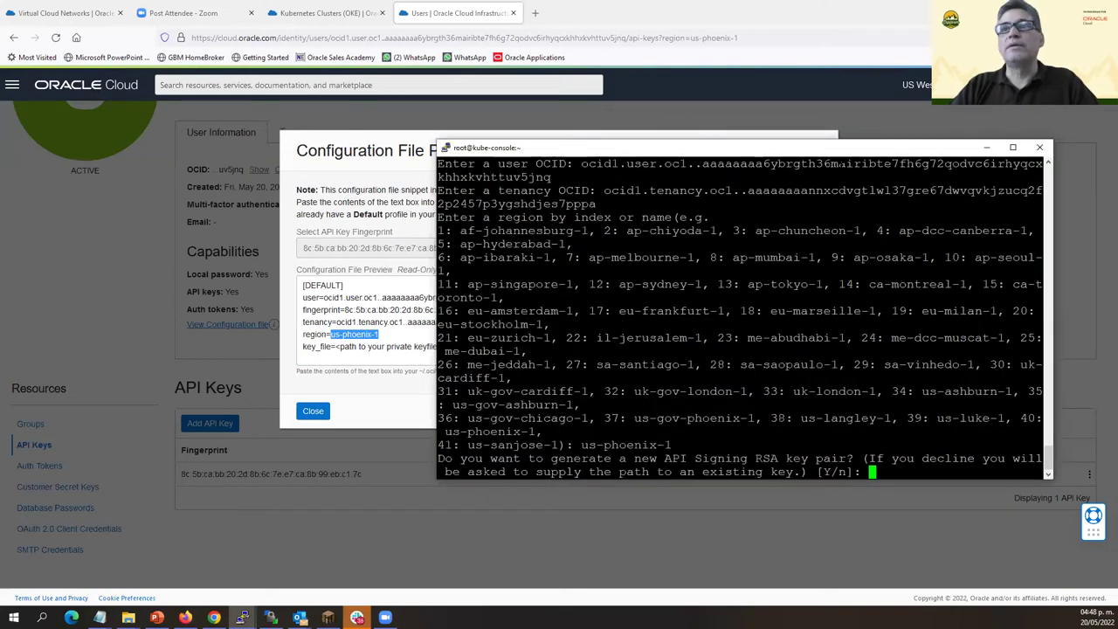
pyautogui.rightClick(603, 156)
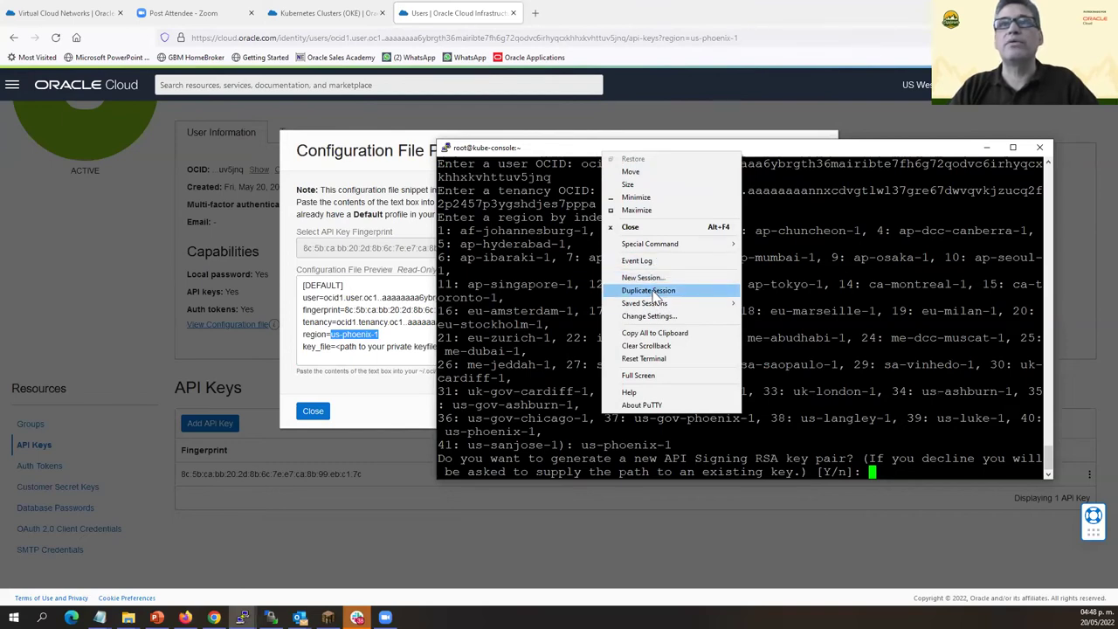
# Open a duplicate kube-console session, log in as opc, and become root with 'sudo su -'.
pyautogui.click(654, 291)
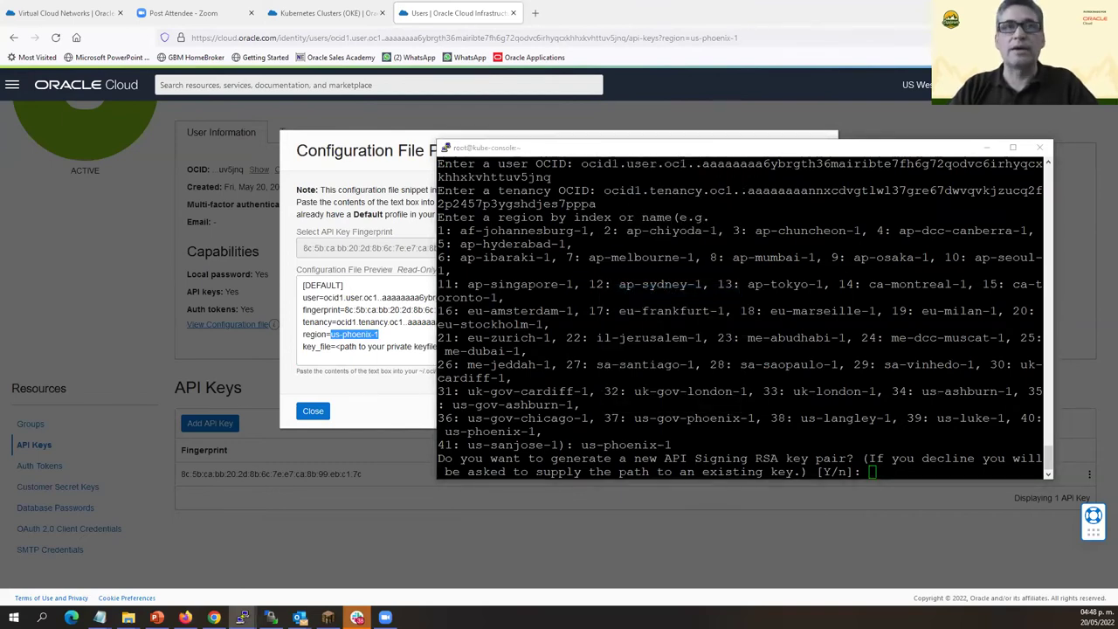
pyautogui.write('opc')
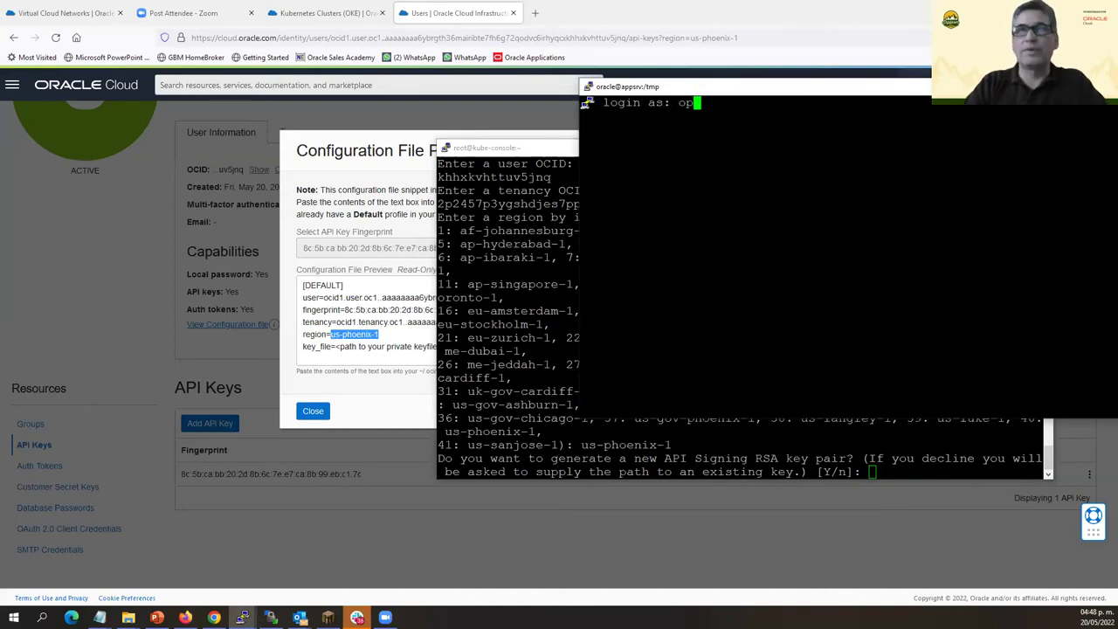
pyautogui.press('Return')
pyautogui.press('Return')
pyautogui.press('Return')
pyautogui.press('Return')
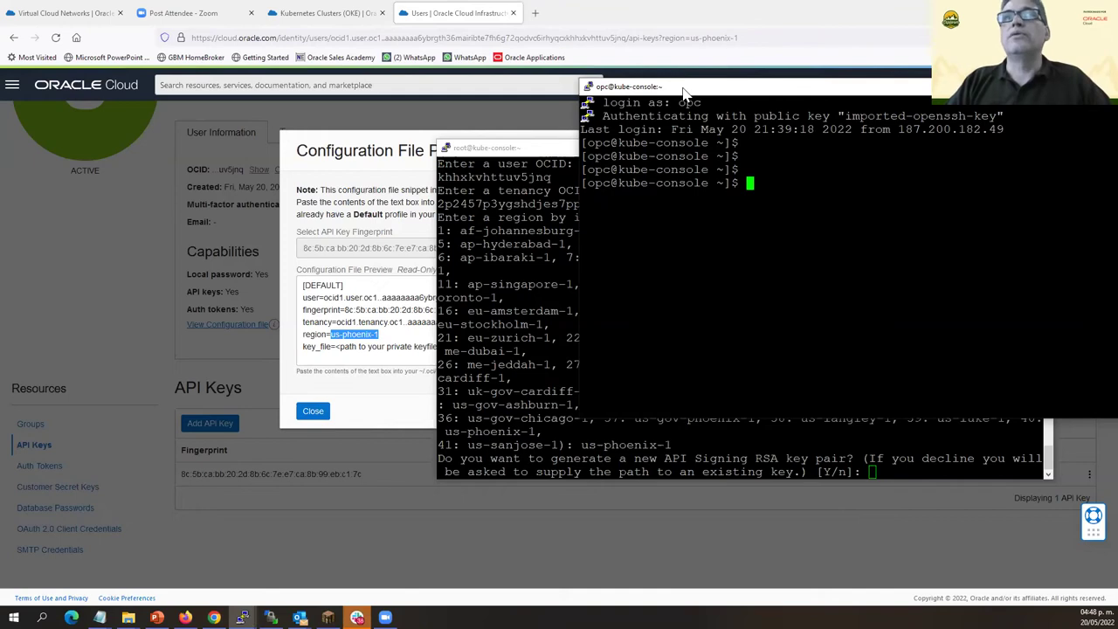
pyautogui.moveTo(690, 87); pyautogui.dragTo(698, 75)
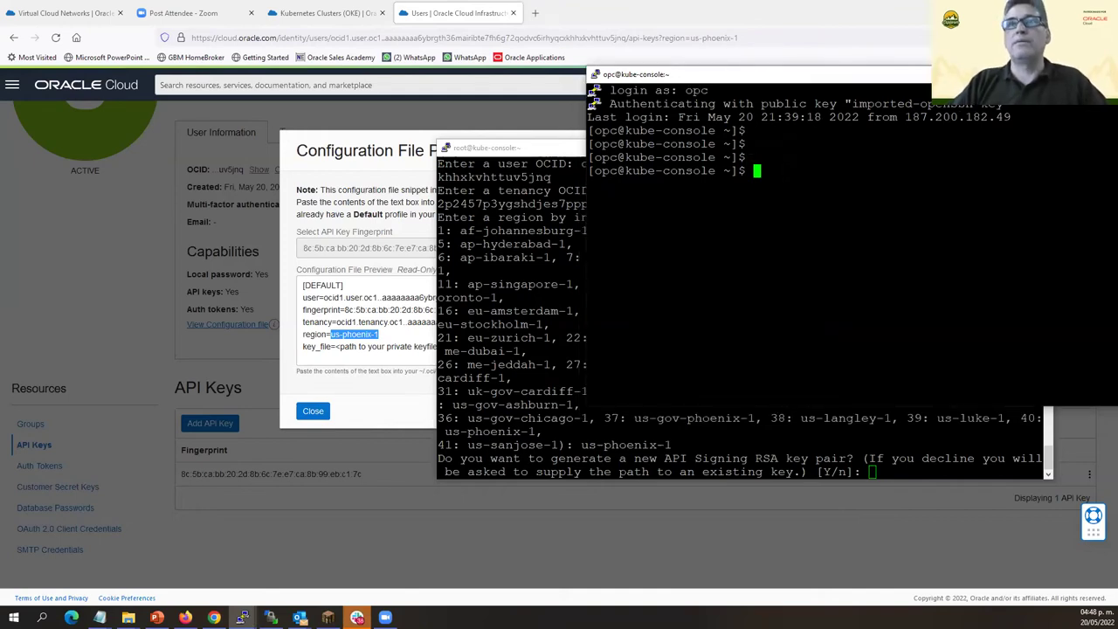
pyautogui.write('sudo su')
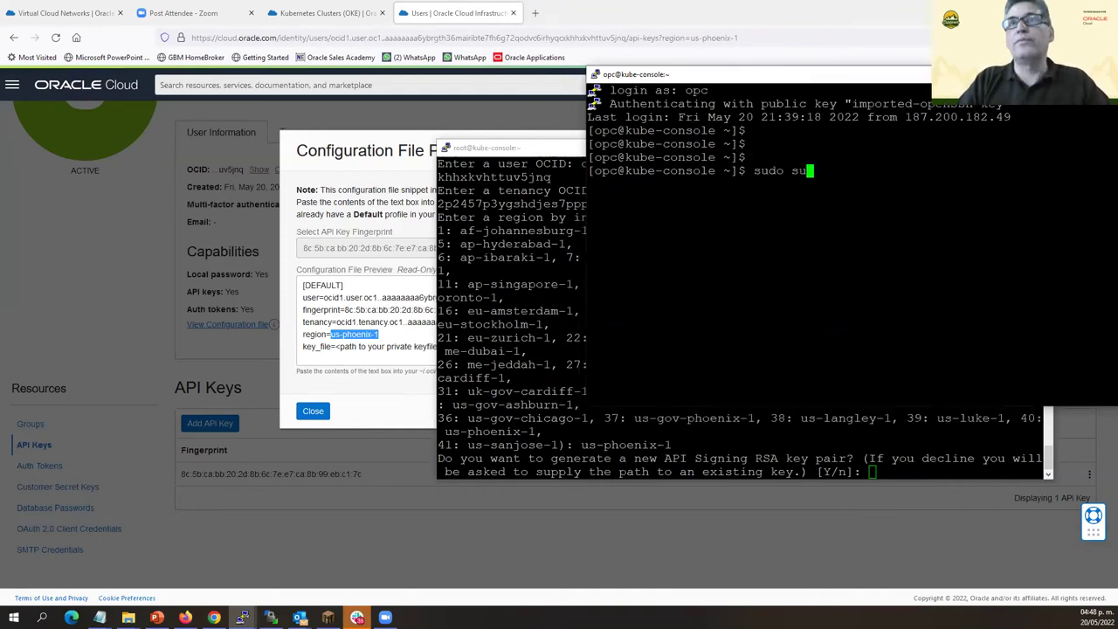
pyautogui.write(' -')
pyautogui.press('Return')
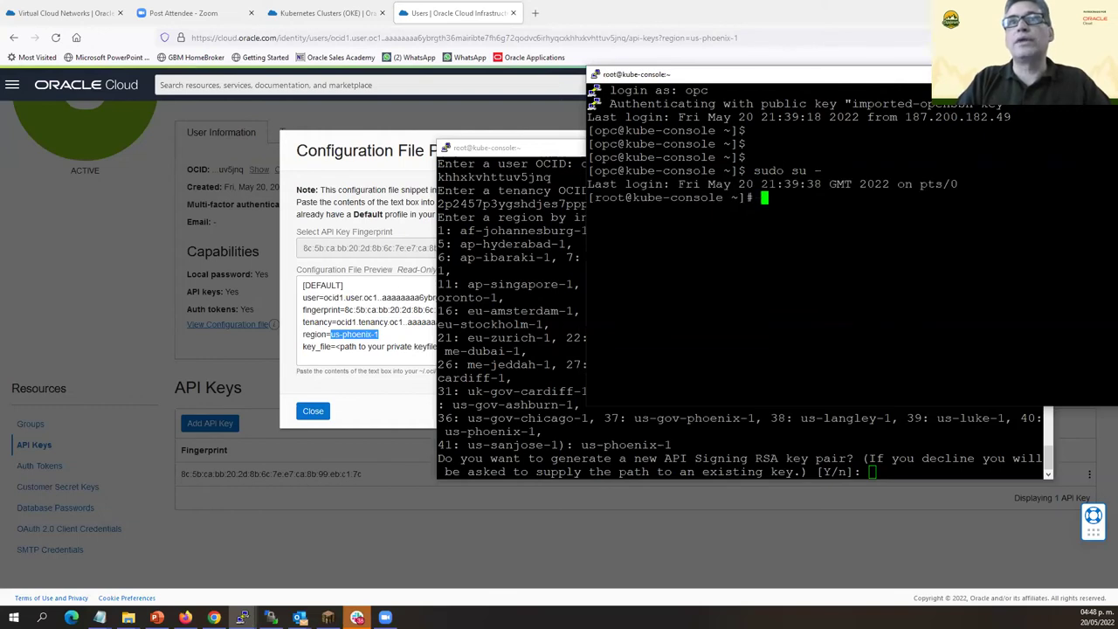
# Create a directory named key in root's home and begin 'vi myBMCSkey'.
pyautogui.write('ls')
pyautogui.press('Return')
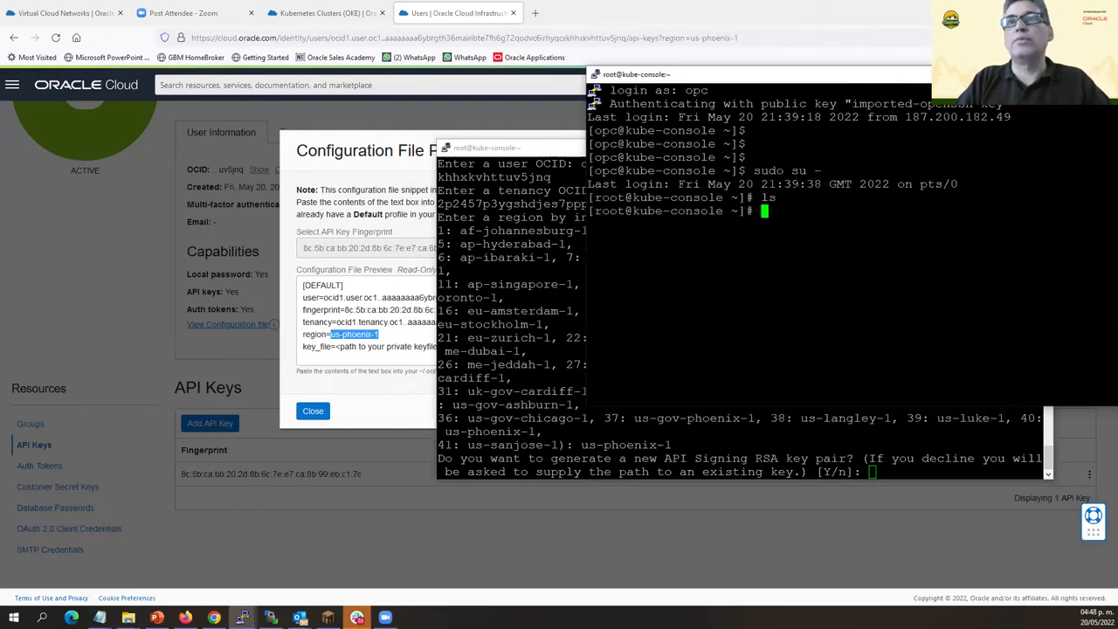
pyautogui.write('cd')
pyautogui.press('Return')
pyautogui.write('cd')
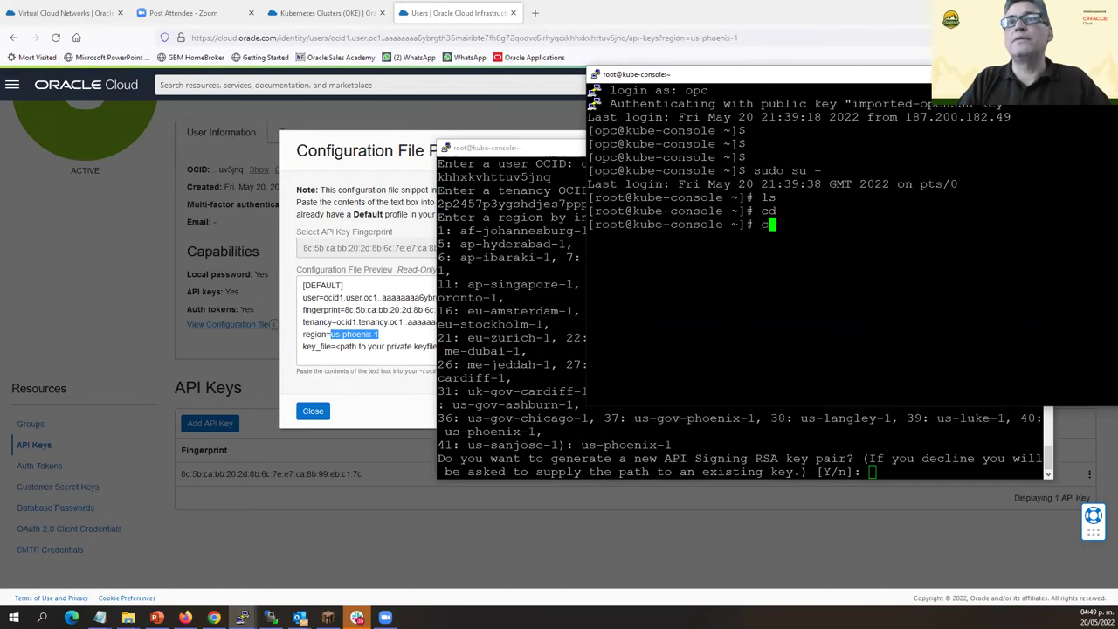
pyautogui.press('BackSpace')
pyautogui.press('BackSpace')
pyautogui.press('BackSpace')
pyautogui.write('mk')
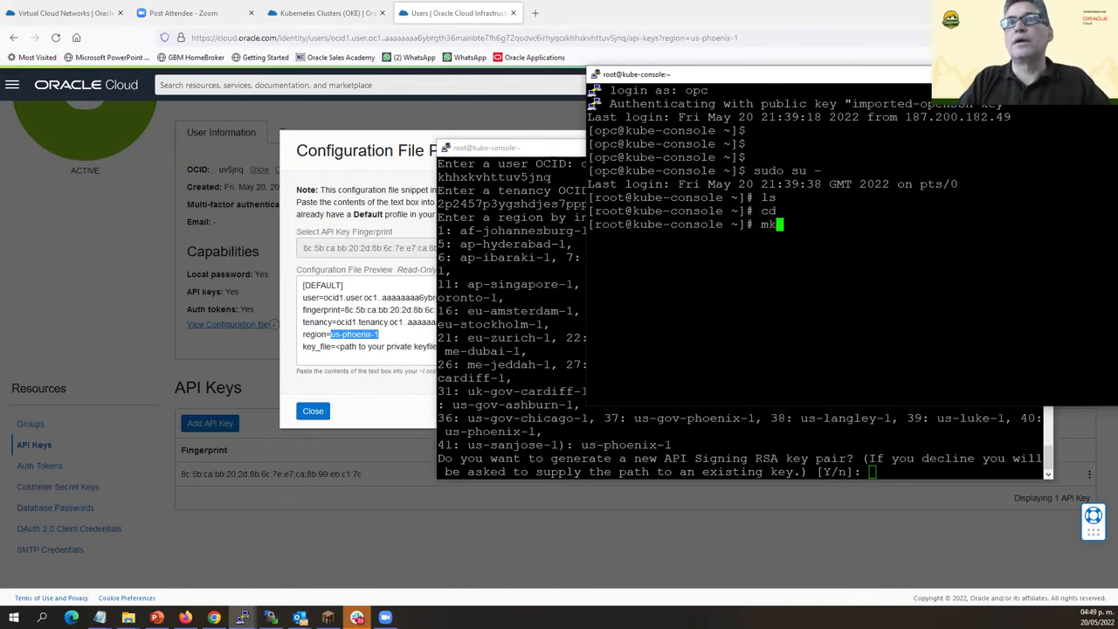
pyautogui.write('dir key')
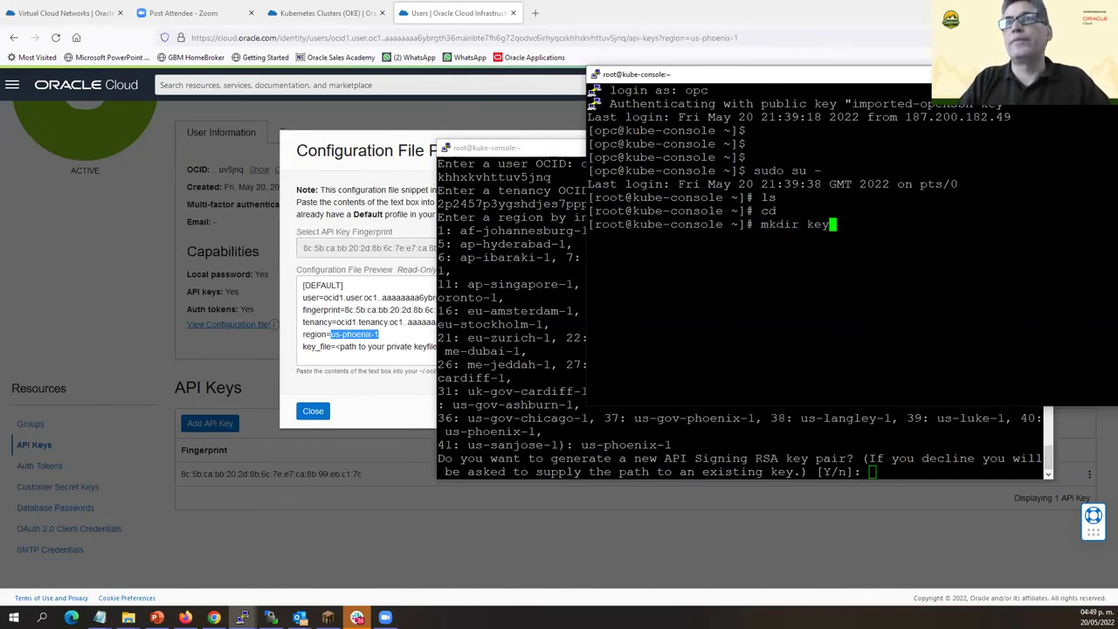
pyautogui.press('Return')
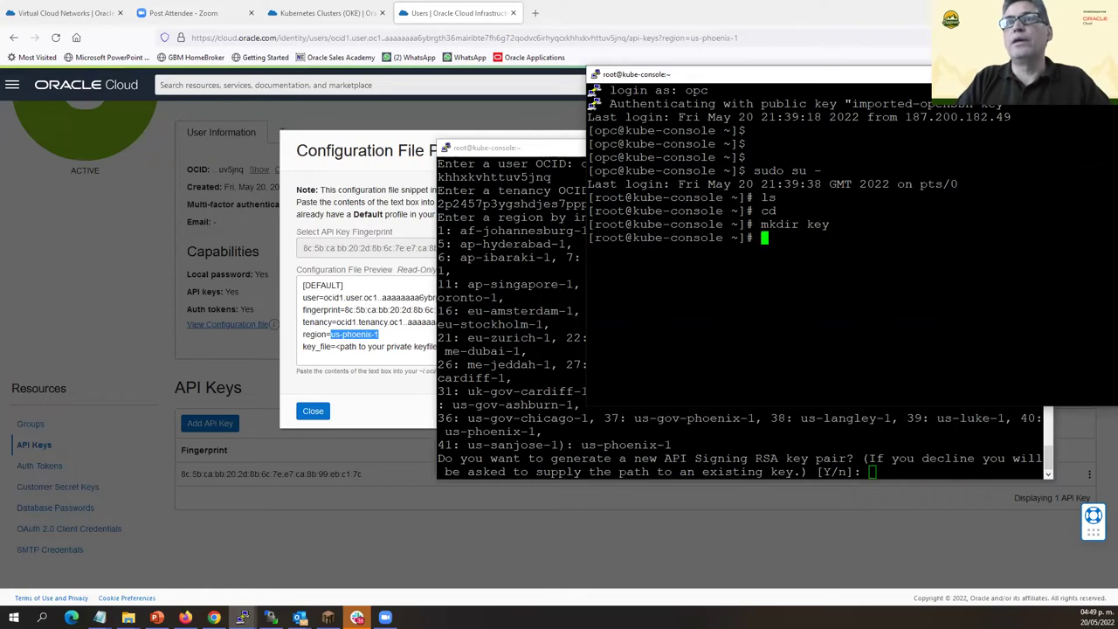
pyautogui.write('vi ')
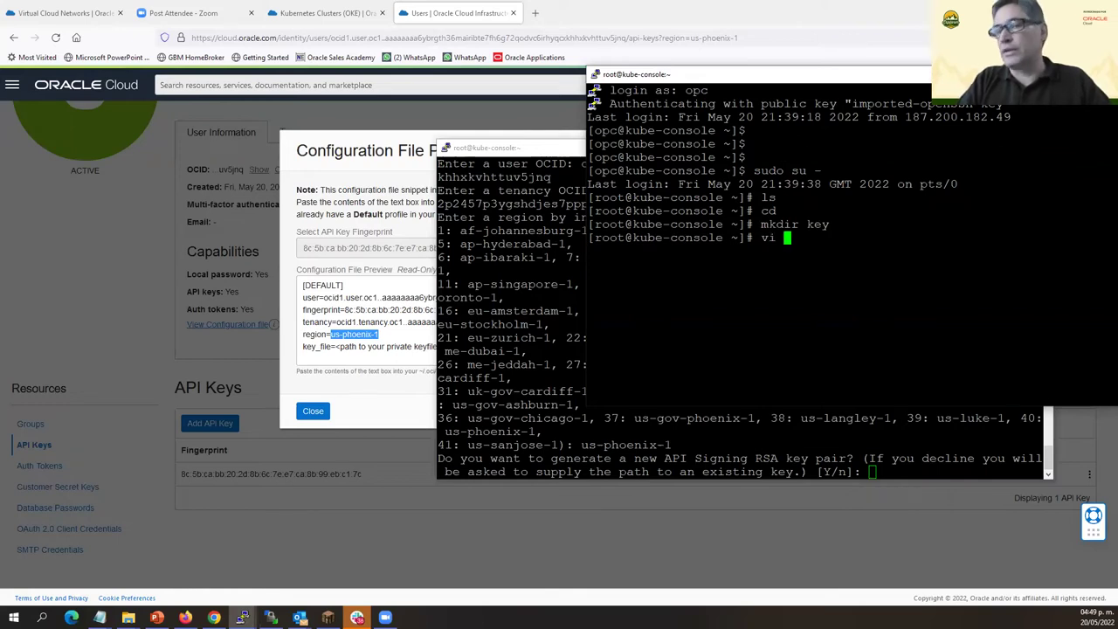
pyautogui.write('my')
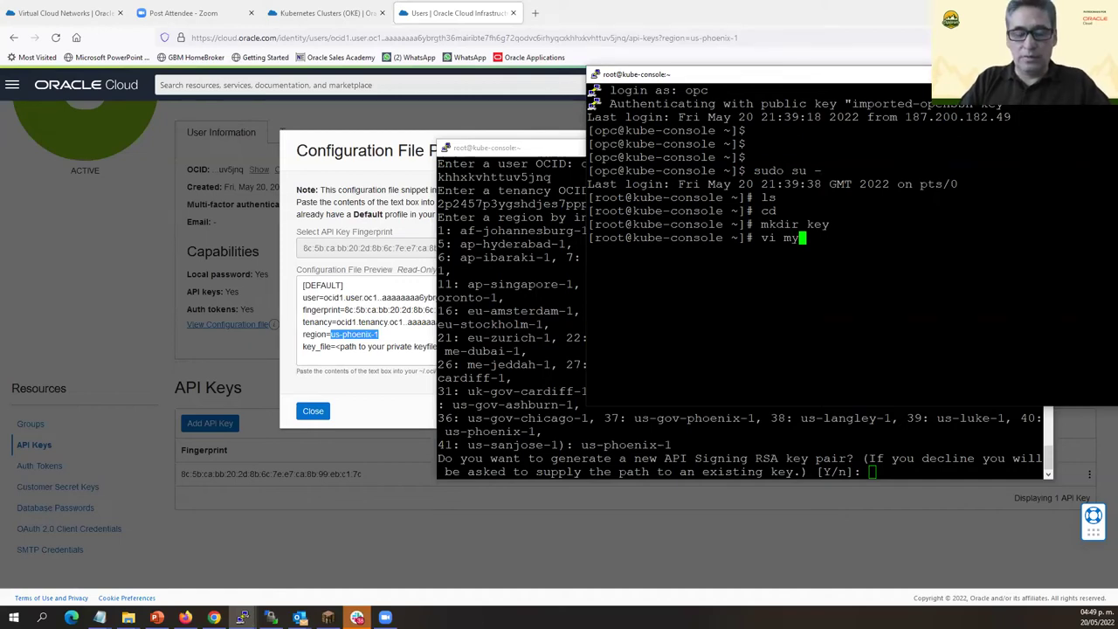
pyautogui.write('BMCS')
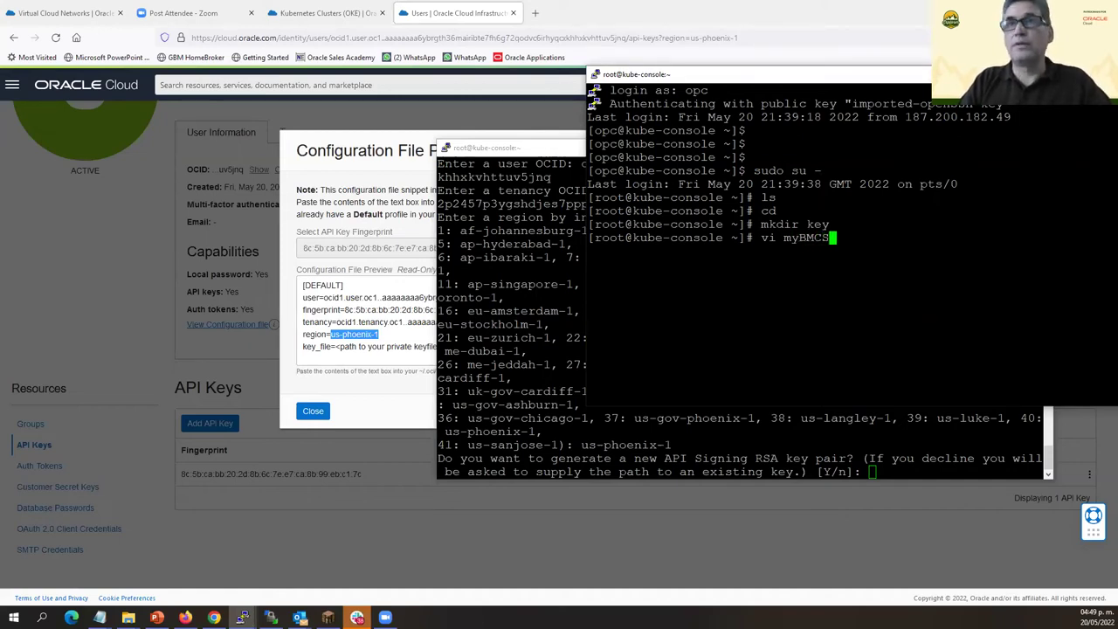
pyautogui.write('key')
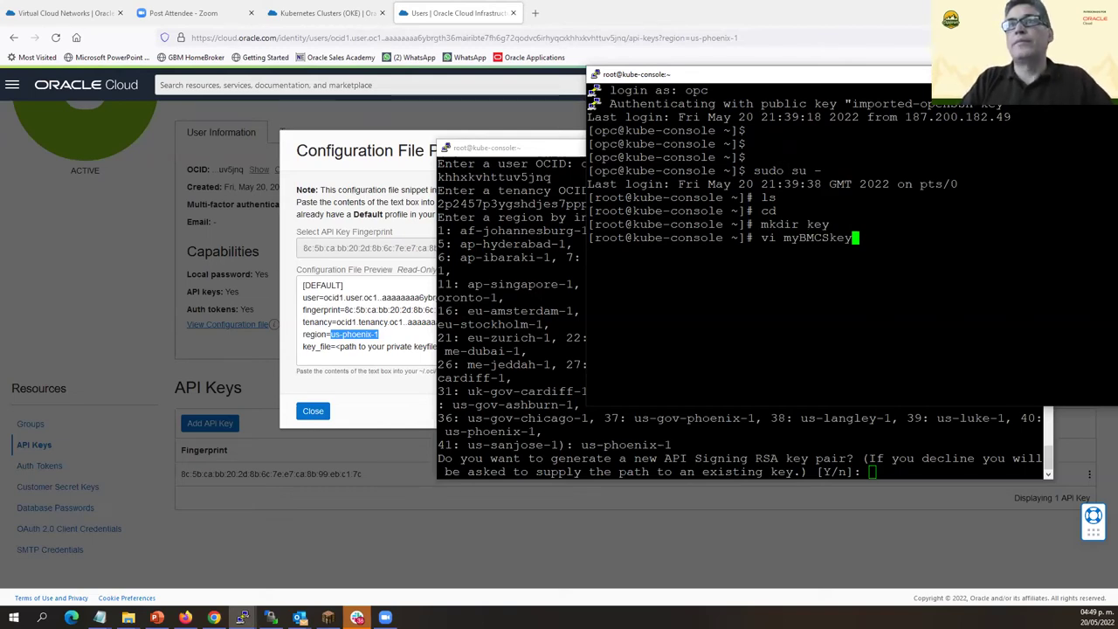
# Open a new empty vi file myBMCSkey, enter insert mode, then press Esc to leave it.
pyautogui.press('Return')
pyautogui.press('i')
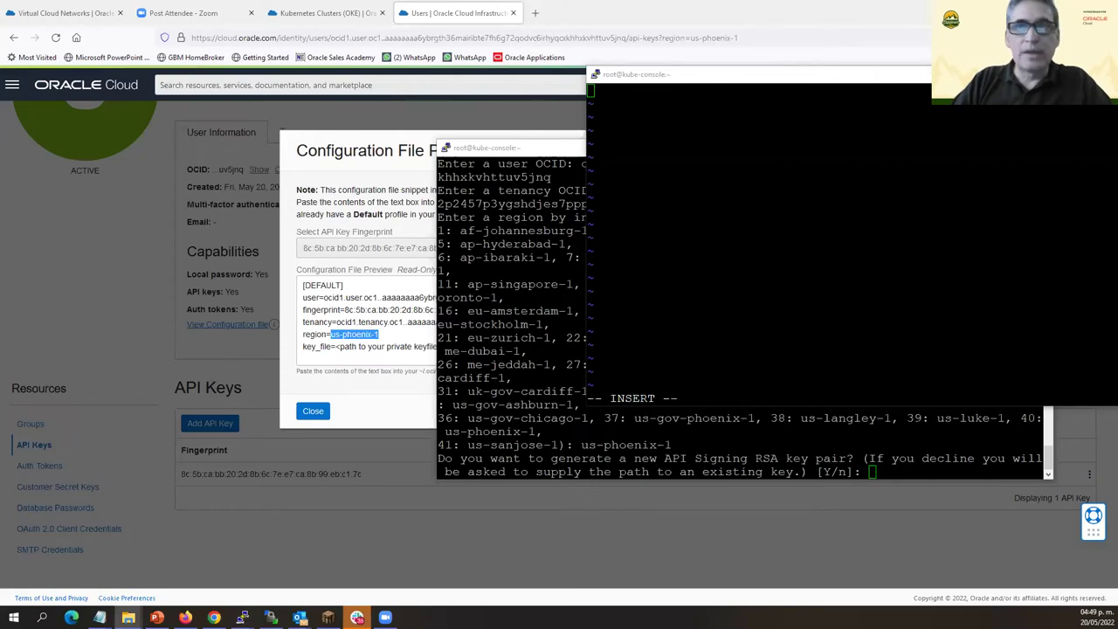
pyautogui.hotkey('alt', 'Tab')
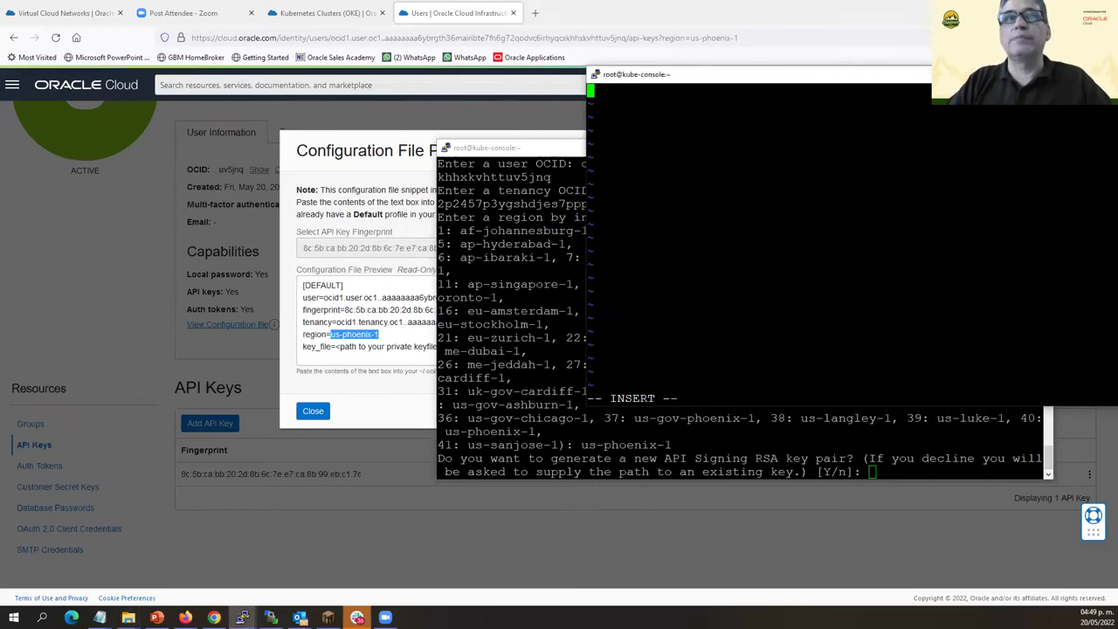
pyautogui.press('Escape')
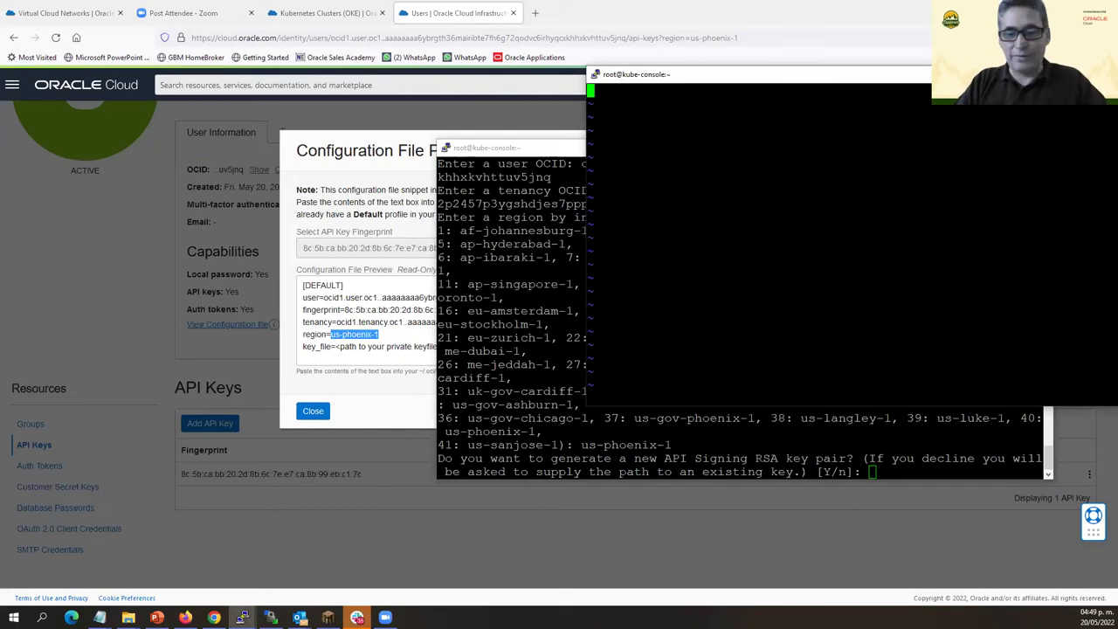
# Quit myBMCSkey without saving and start a new vi file apikeypriv.pem in insert mode.
pyautogui.write(':qq')
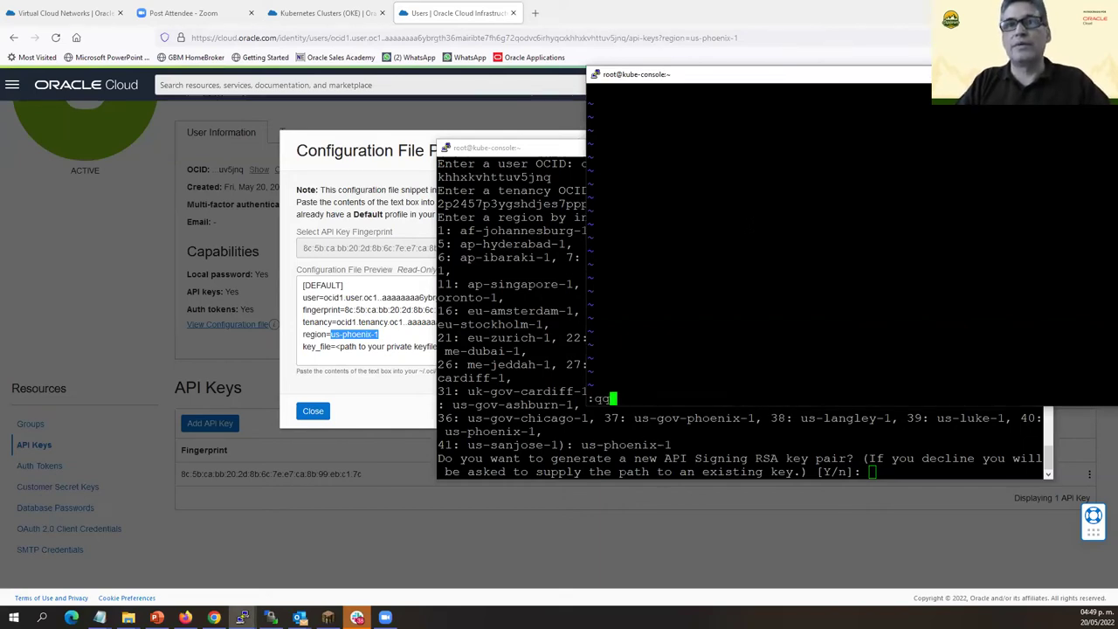
pyautogui.press('Return')
pyautogui.write('vi ')
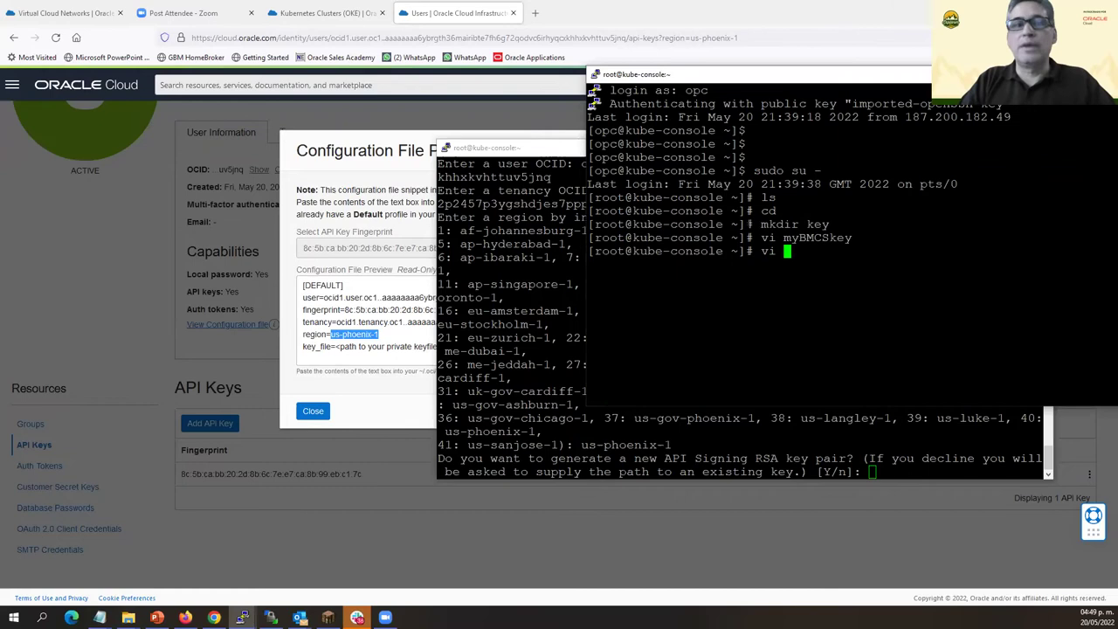
pyautogui.write('apikey')
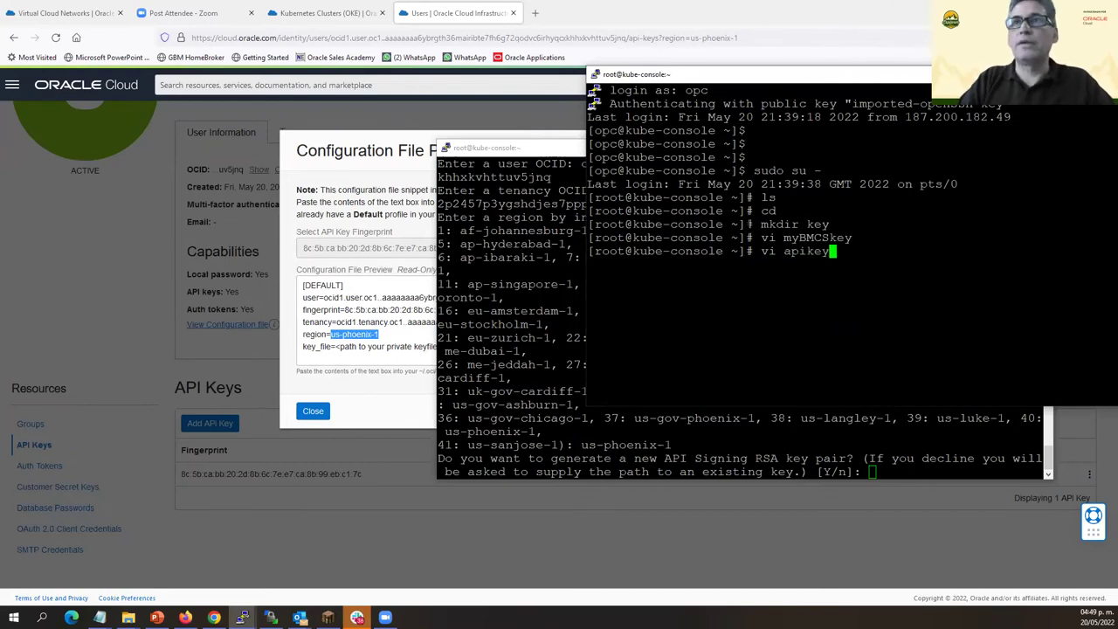
pyautogui.write('p')
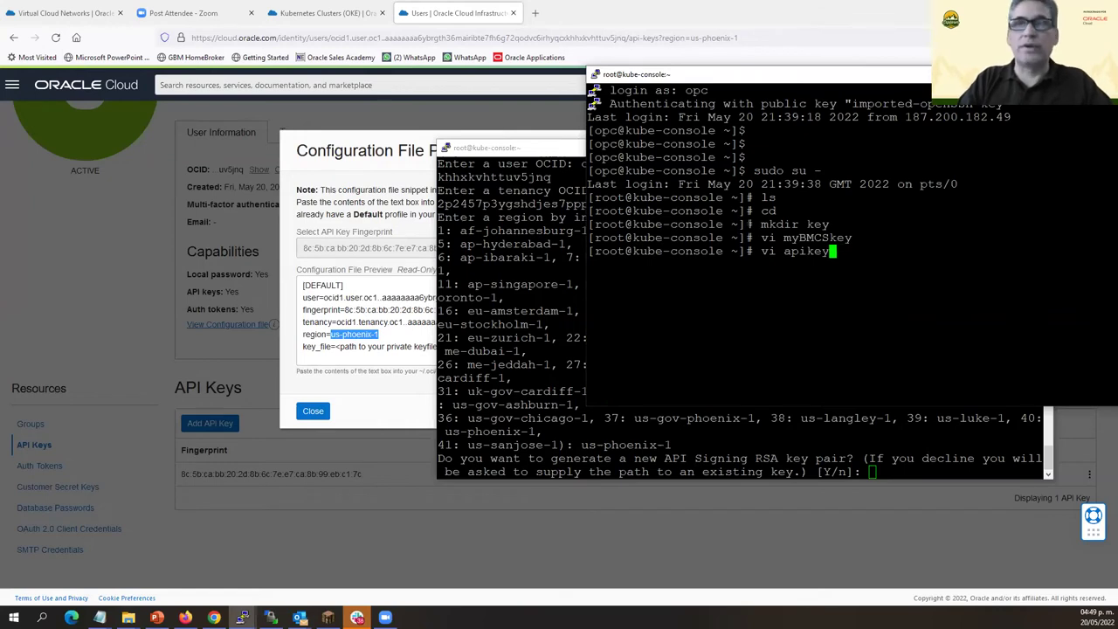
pyautogui.write('riv.pem')
pyautogui.press('Return')
pyautogui.press('i')
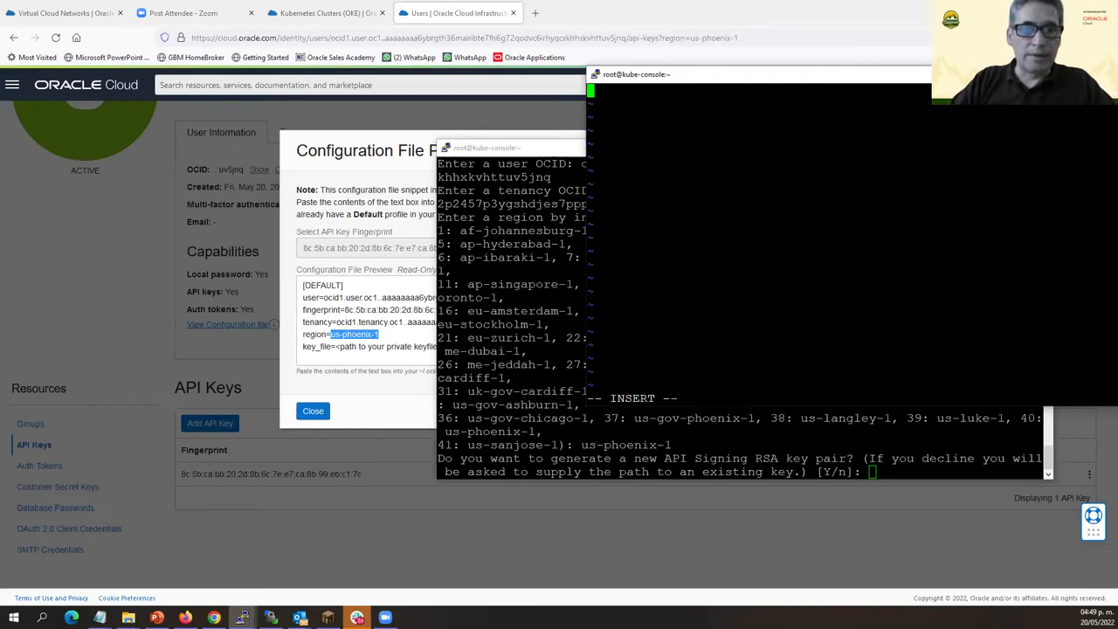
# Paste the API private key into apikeypriv.pem, save with :wq, and list the directory.
pyautogui.press('super+e')
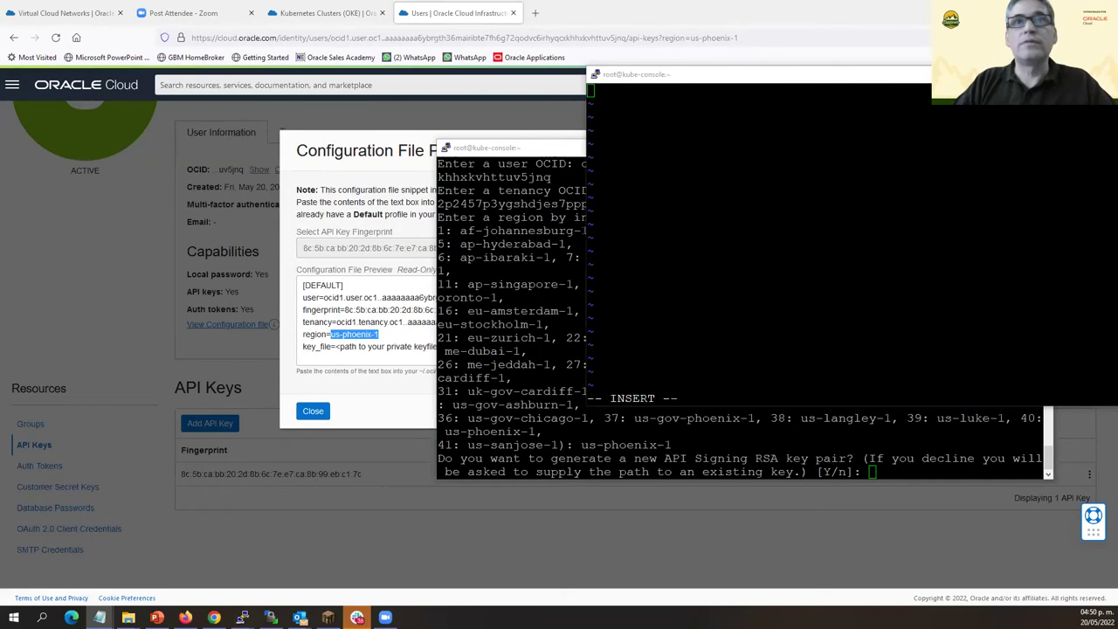
pyautogui.hotkey('alt', 'Tab')
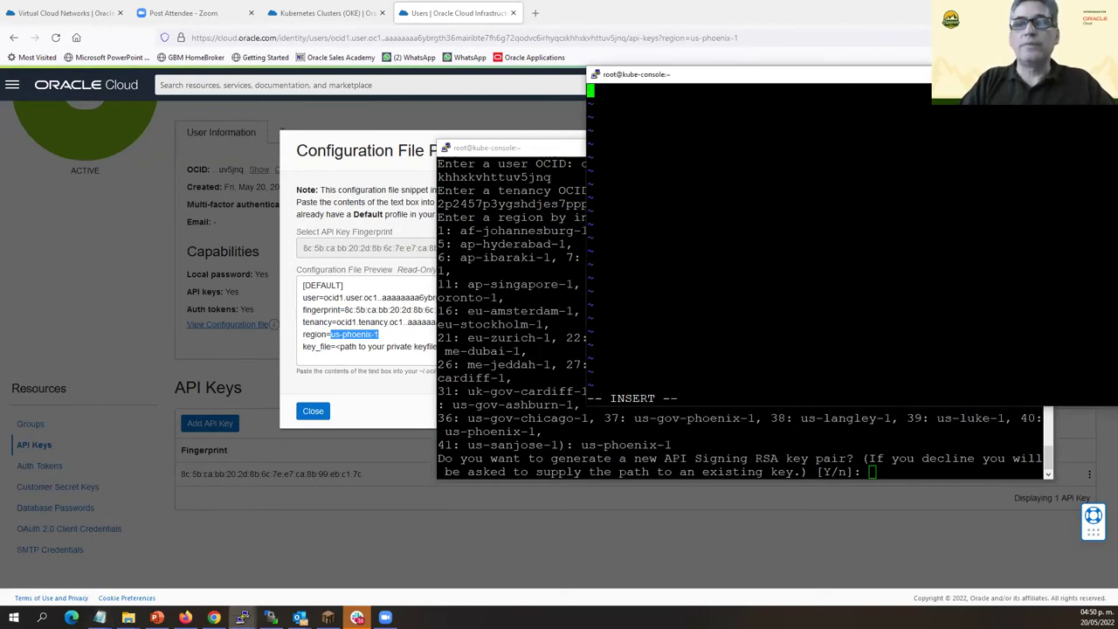
pyautogui.press('shift+Insert')
pyautogui.press('Escape')
pyautogui.write(':wq')
pyautogui.press('Return')
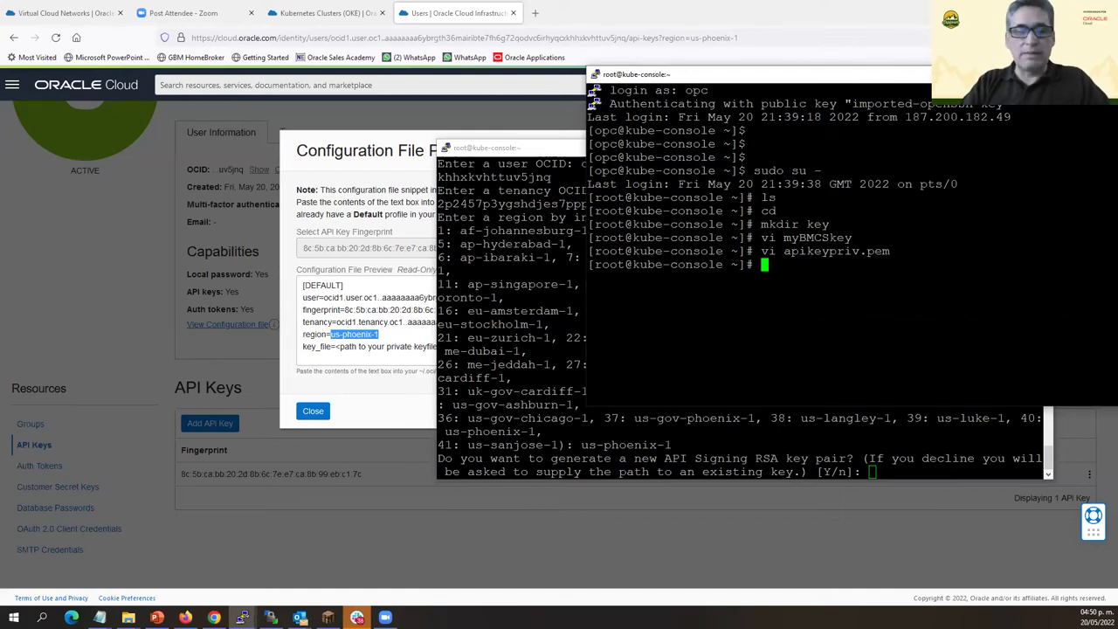
pyautogui.write('ls')
pyautogui.press('Return')
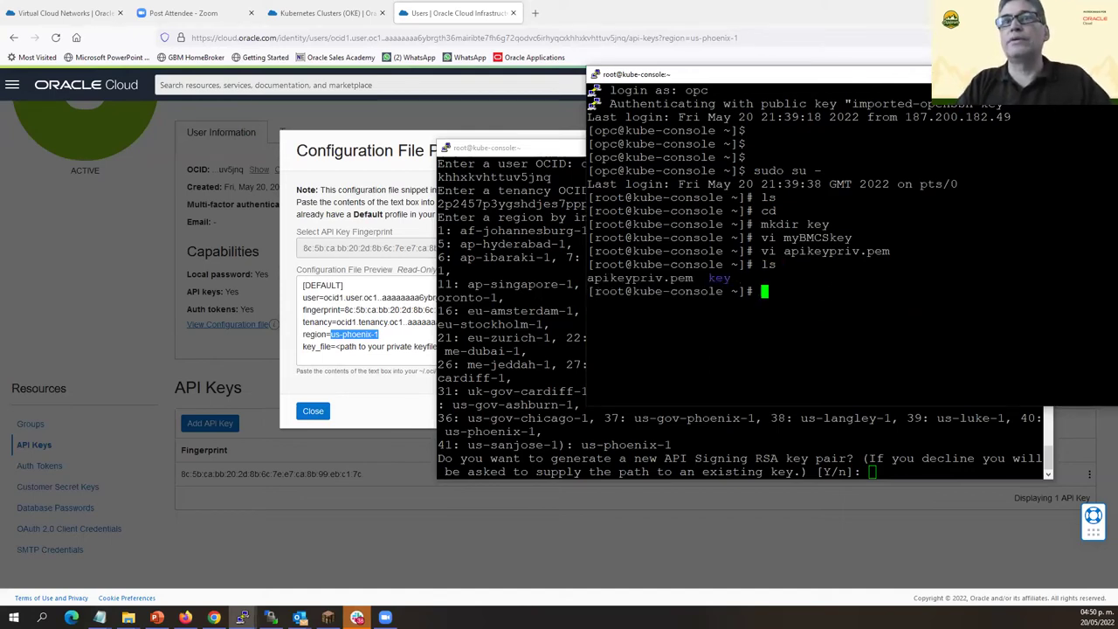
# Check the current directory and rename the key directory to keys.
pyautogui.write('pwd')
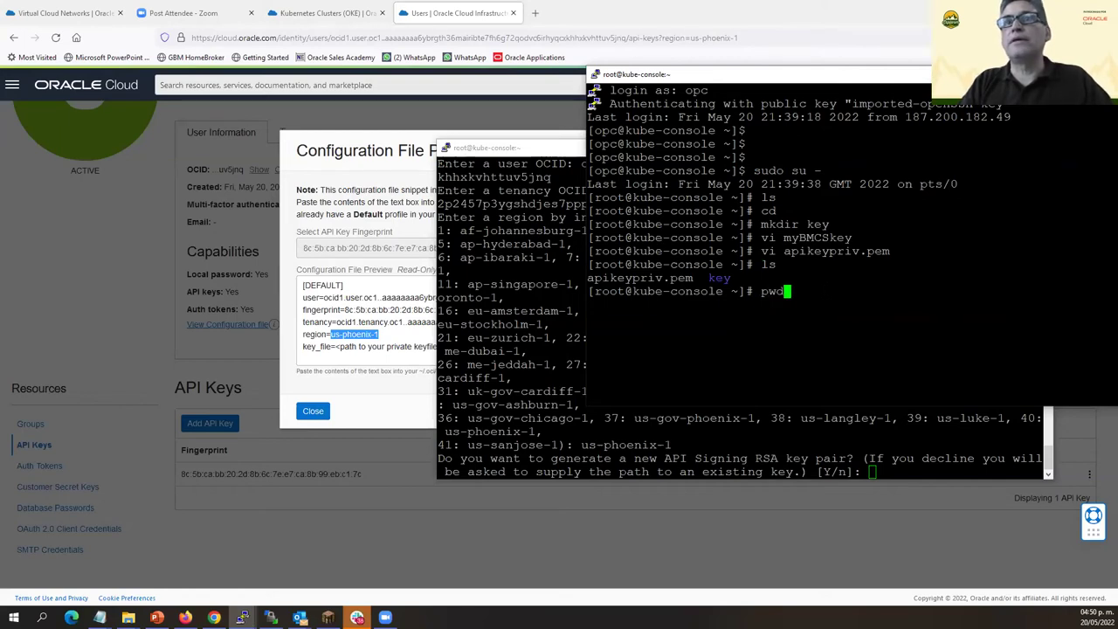
pyautogui.press('Return')
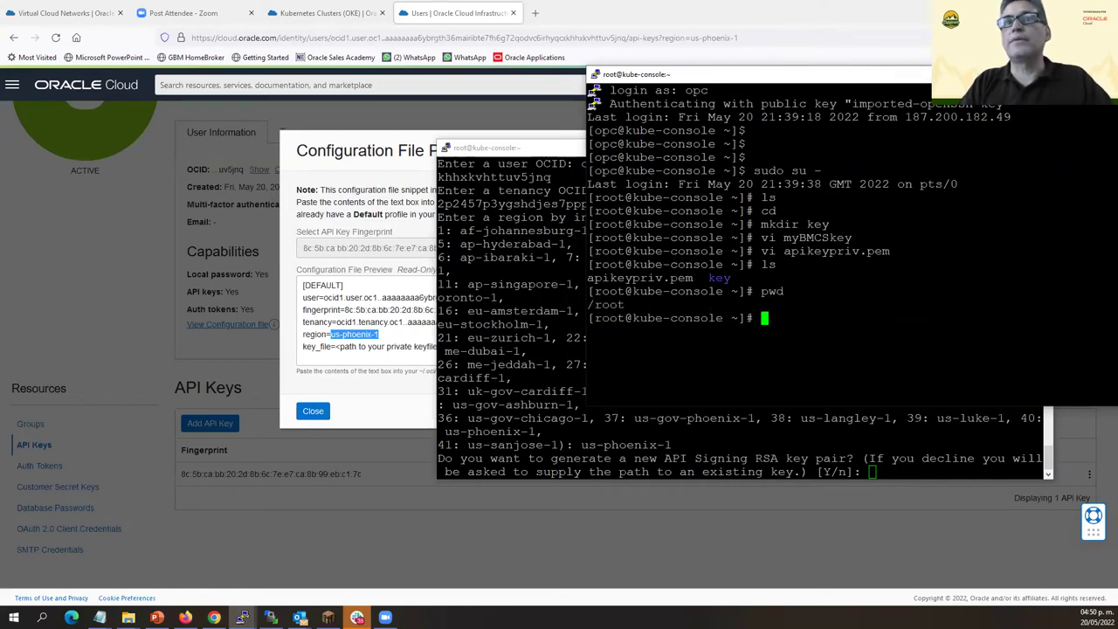
pyautogui.write('mv key keys')
pyautogui.press('Return')
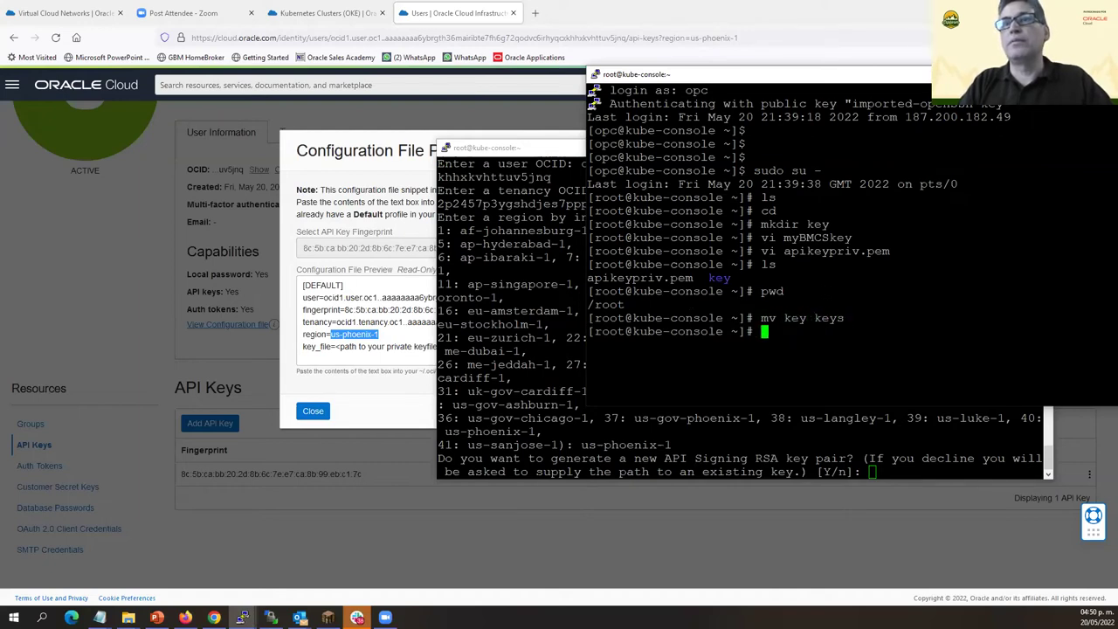
# Move apikeypriv.pem into the keys folder and change into it.
pyautogui.write('mv ')
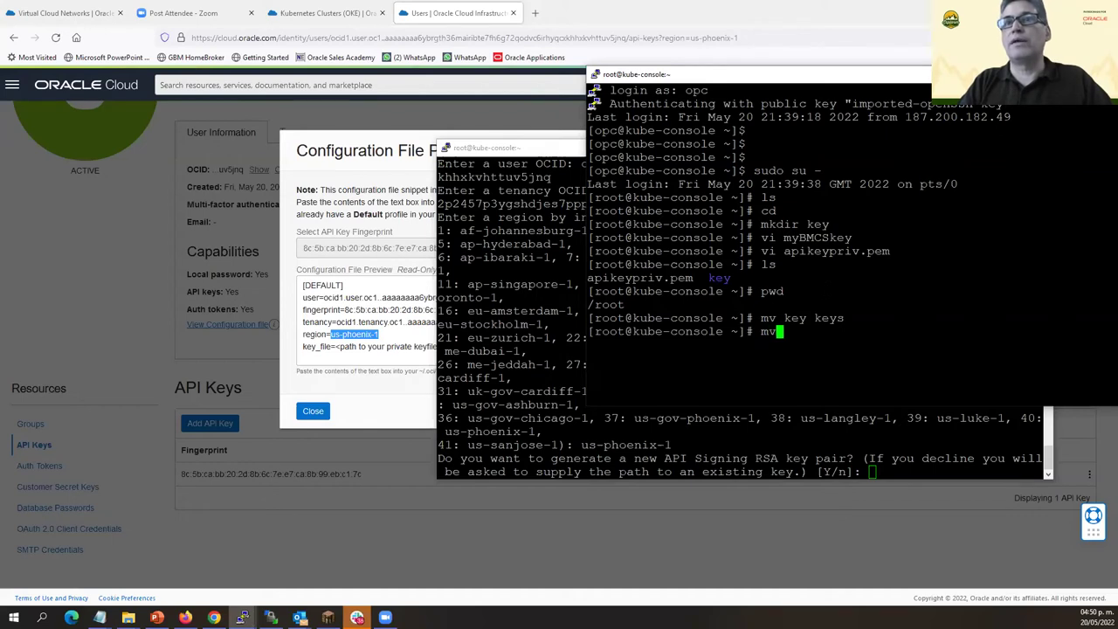
pyautogui.write('a')
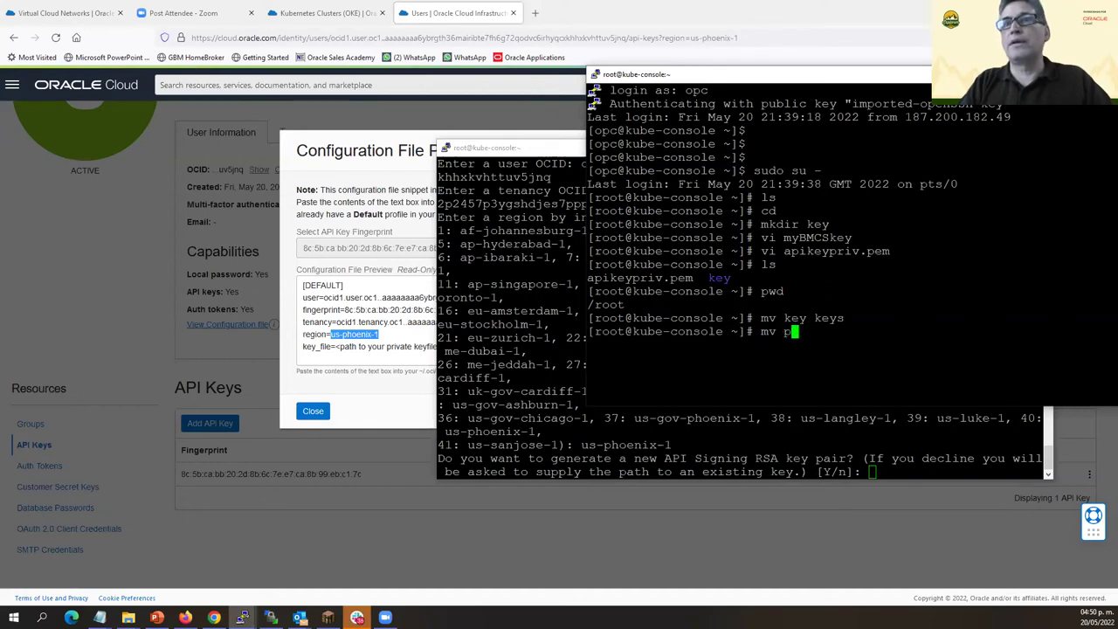
pyautogui.press('Tab')
pyautogui.write('keys')
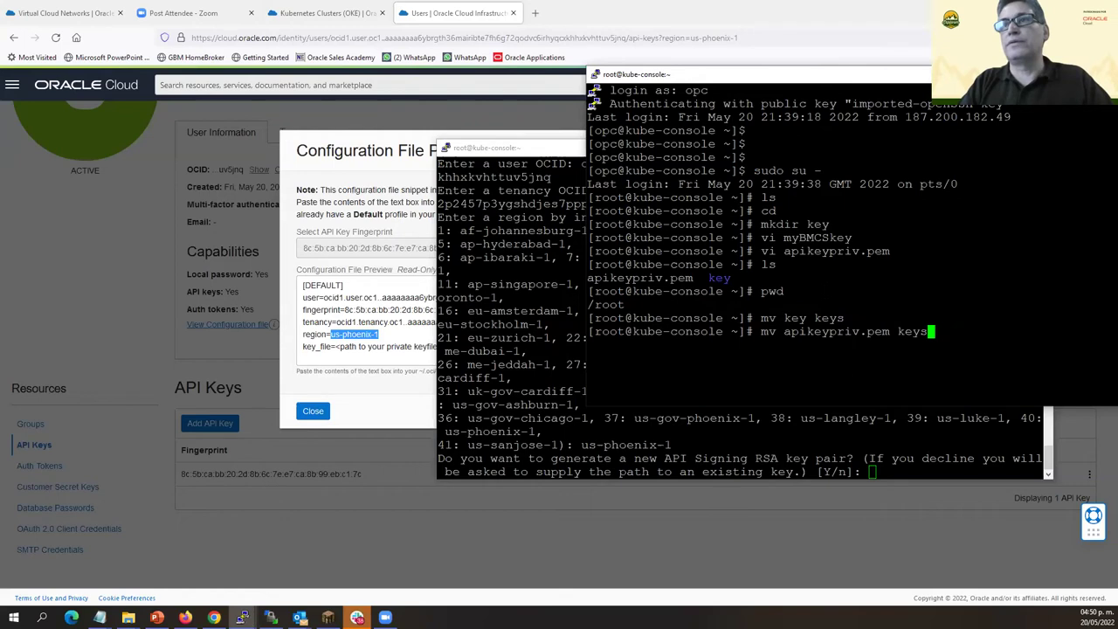
pyautogui.press('Return')
pyautogui.write('cd keys')
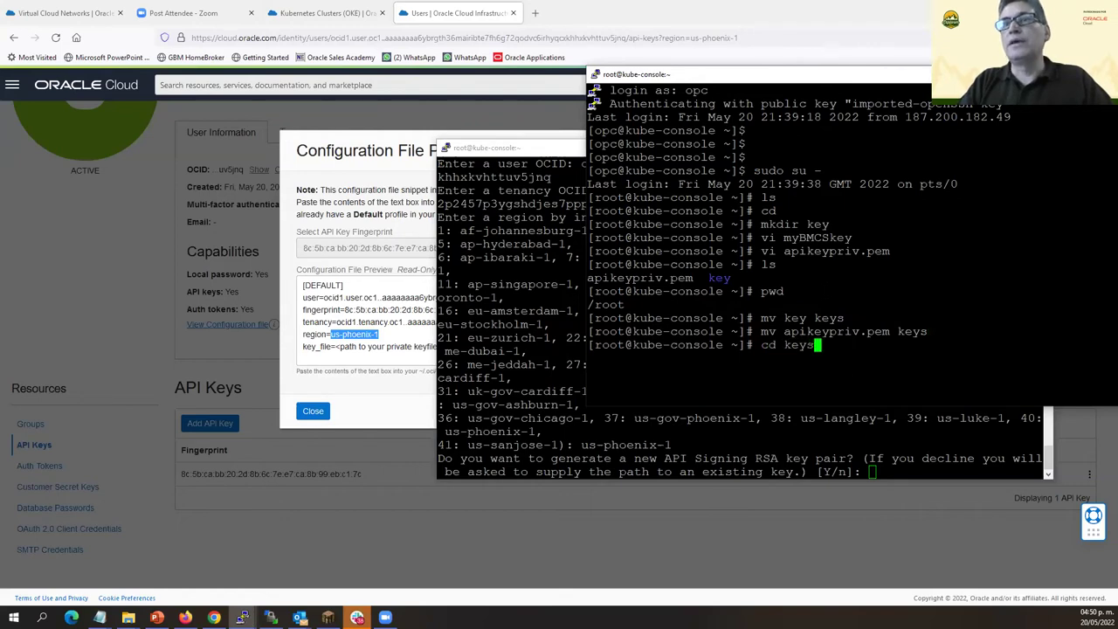
pyautogui.press('Return')
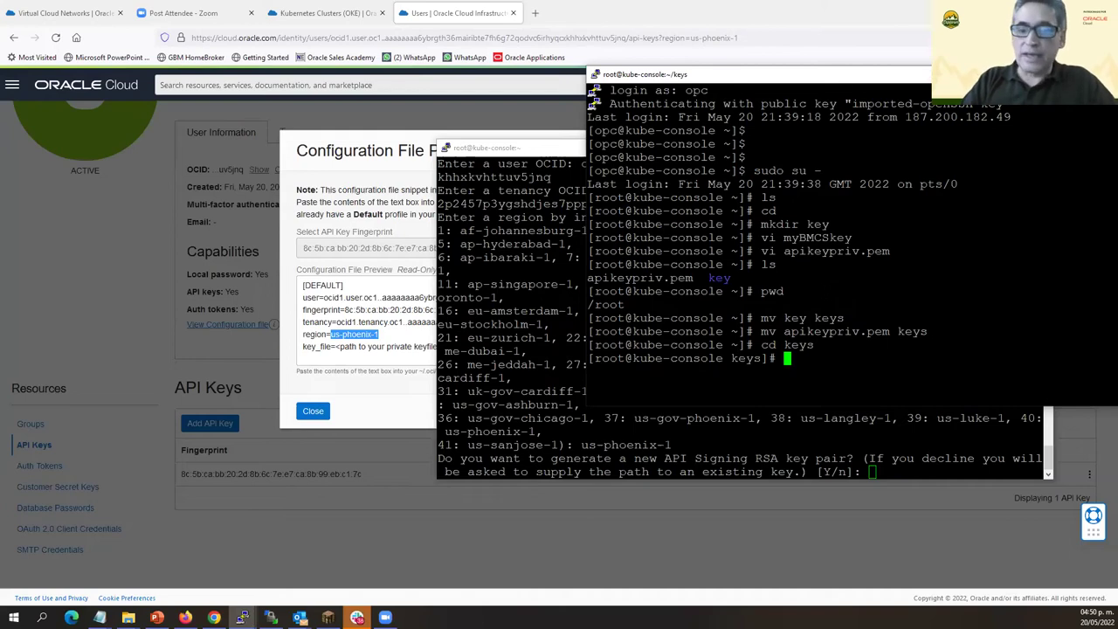
# List the keys folder contents and their permissions with ls -lad *.
pyautogui.write('lis')
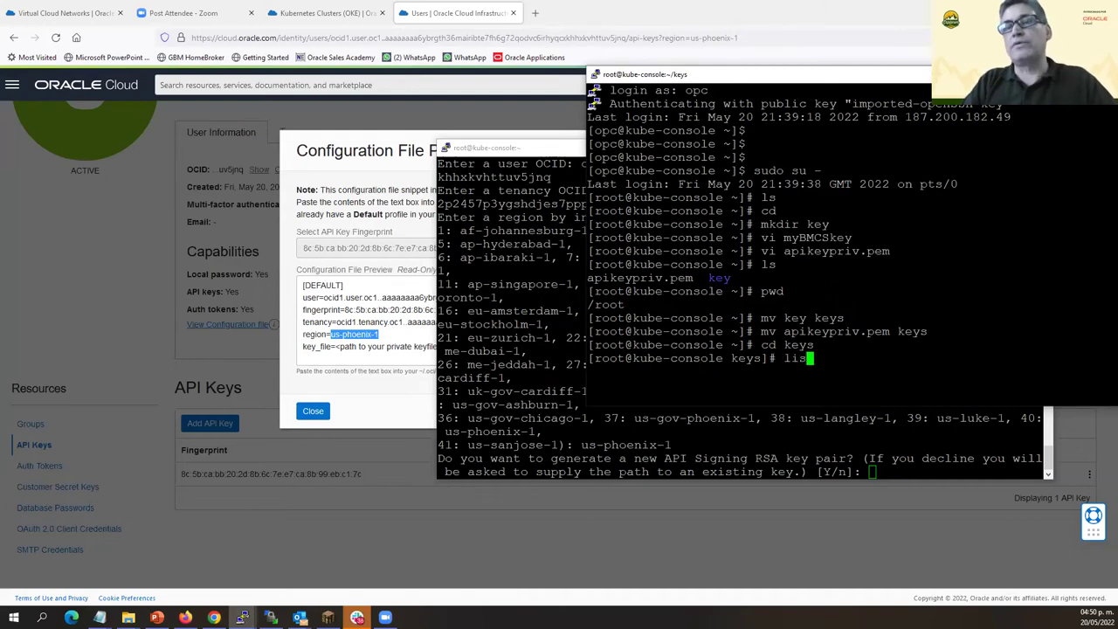
pyautogui.press('BackSpace')
pyautogui.press('BackSpace')
pyautogui.write('s')
pyautogui.press('Return')
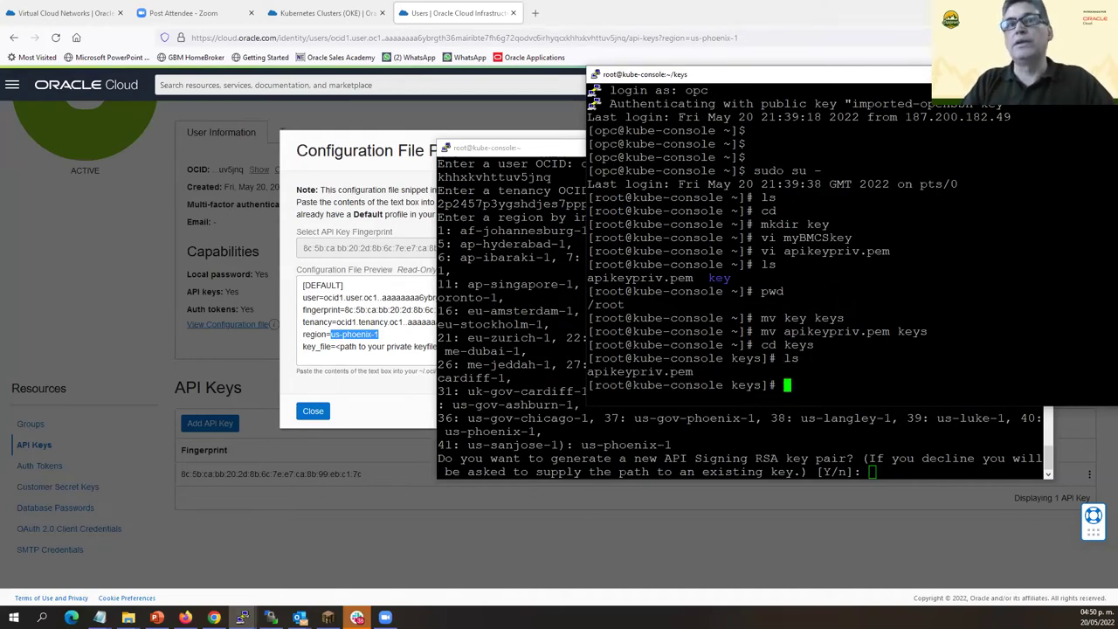
pyautogui.write('ls -lad &*')
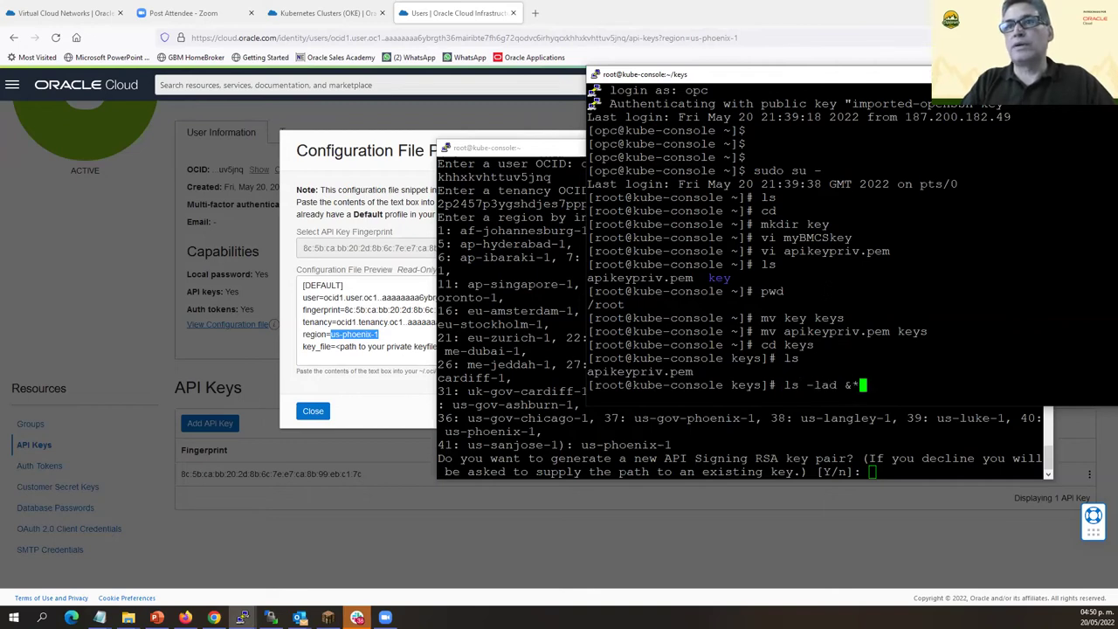
pyautogui.press('BackSpace')
pyautogui.press('BackSpace')
pyautogui.write('*')
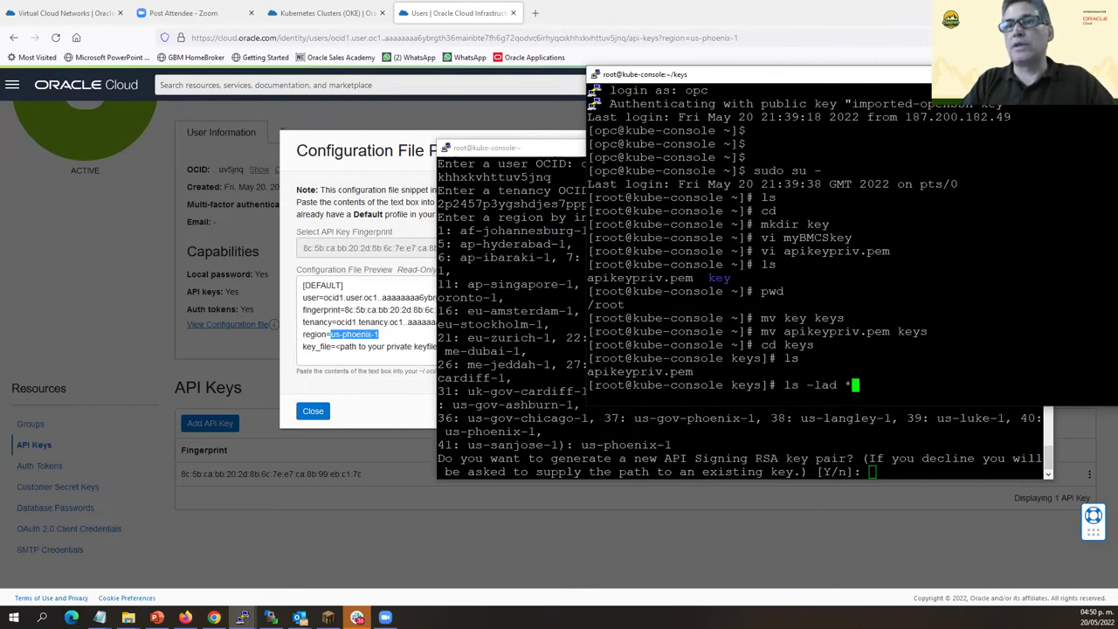
pyautogui.press('Return')
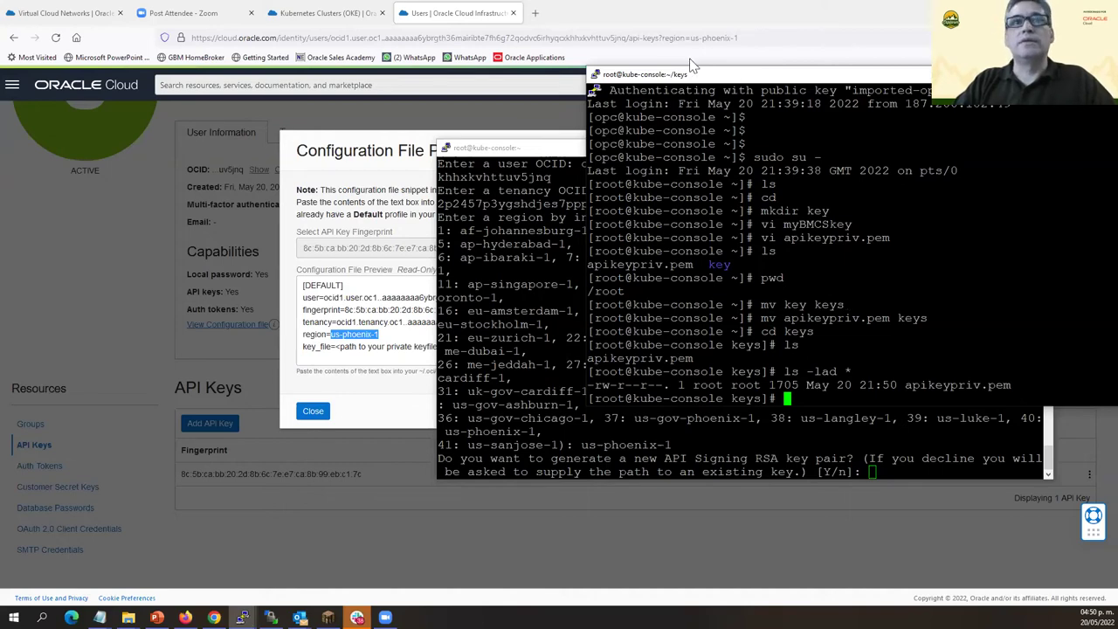
# Set apikeypriv.pem to chmod 600 and confirm the owner-only permissions.
pyautogui.moveTo(690, 67); pyautogui.dragTo(506, 17)
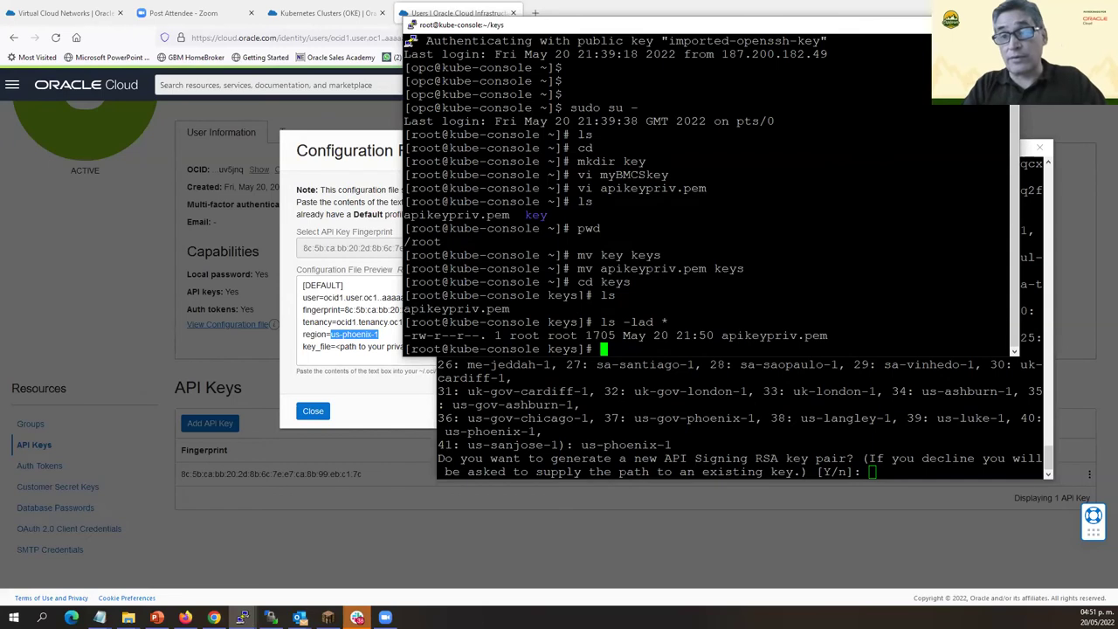
pyautogui.write('chmod 600 a')
pyautogui.press('Tab')
pyautogui.press('Return')
pyautogui.write('ls')
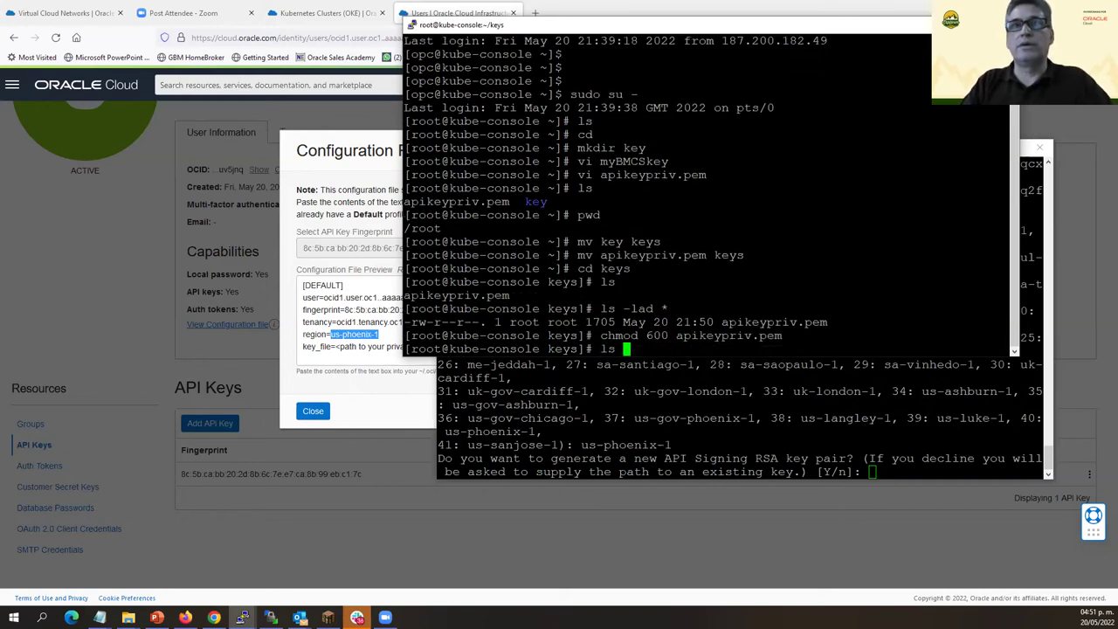
pyautogui.write(' -lad *')
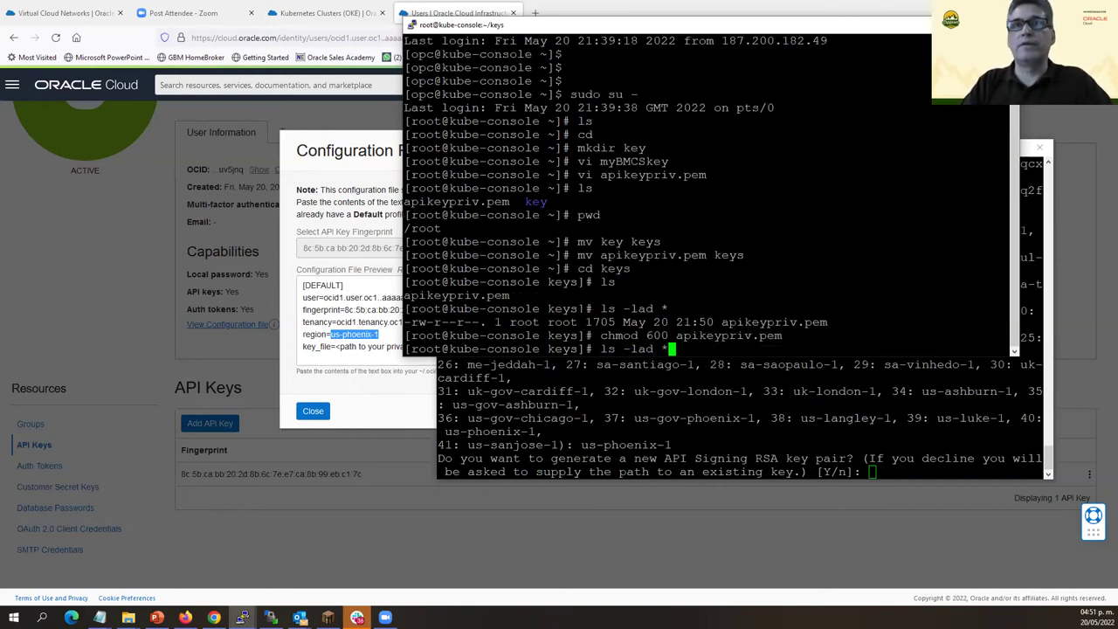
pyautogui.press('Return')
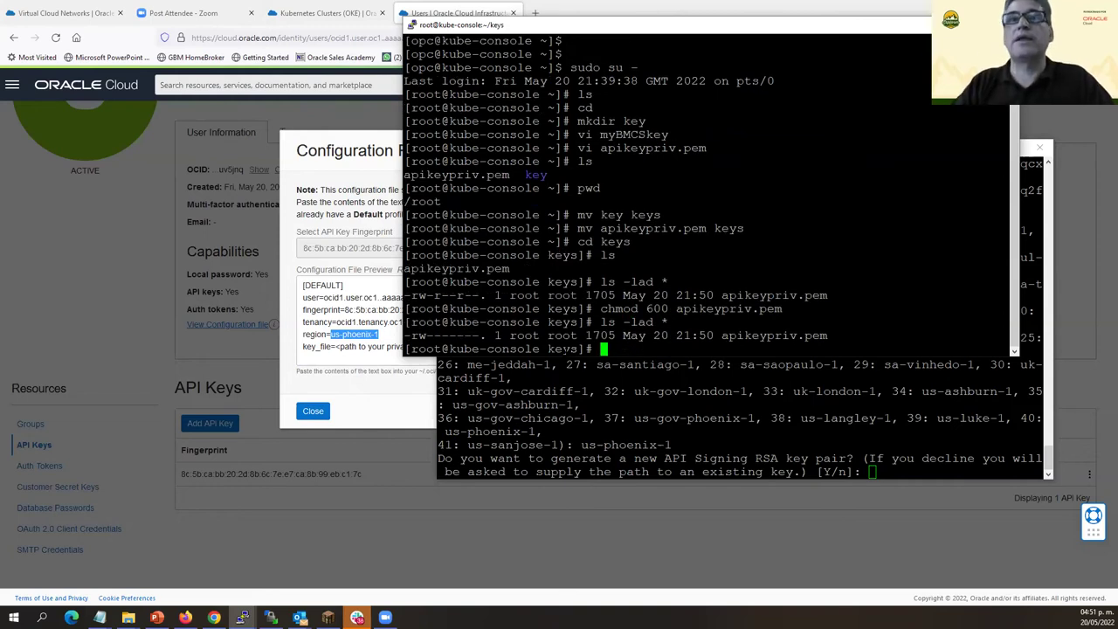
# Print the /root/keys path and minimize the keys terminal.
pyautogui.write('pwd')
pyautogui.press('Return')
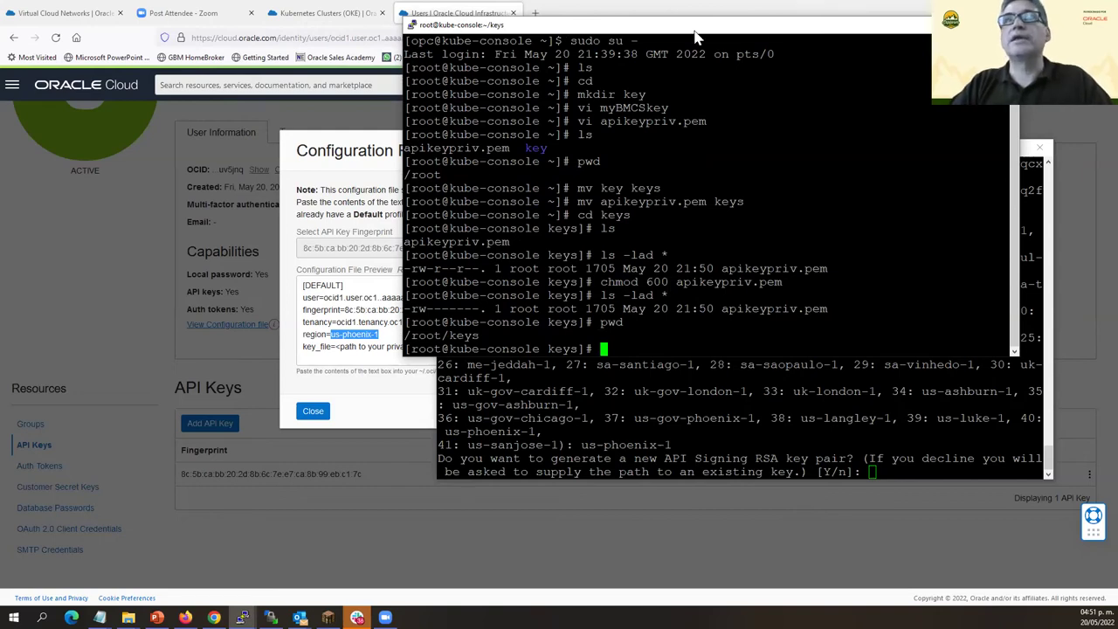
pyautogui.moveTo(695, 29); pyautogui.dragTo(492, 48)
pyautogui.click(754, 45)
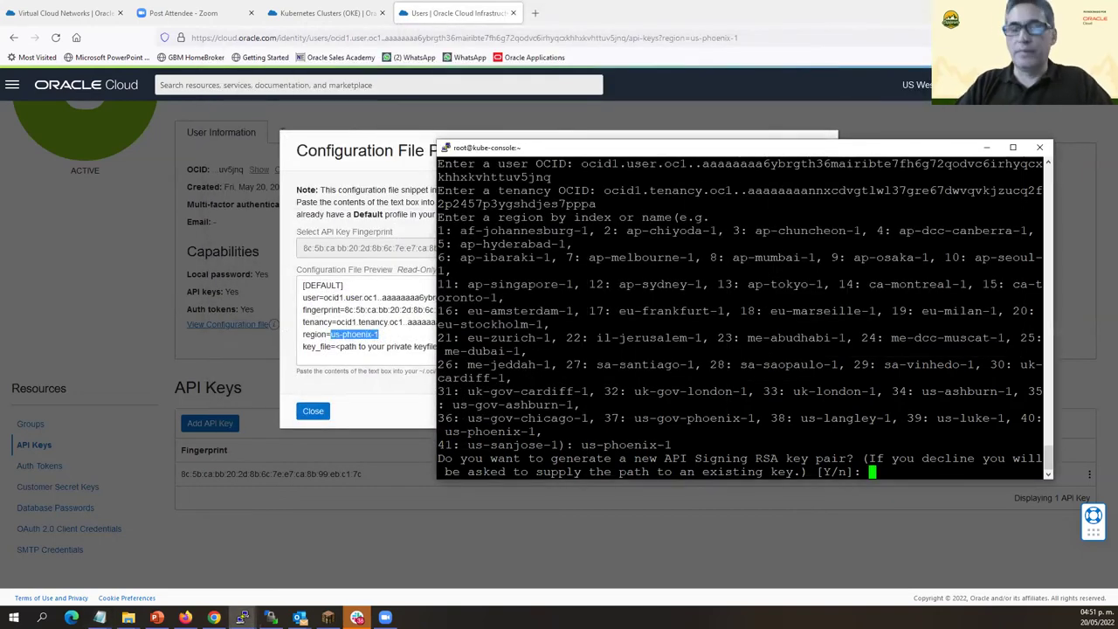
# Answer n to decline generating a new API key pair.
pyautogui.write('y')
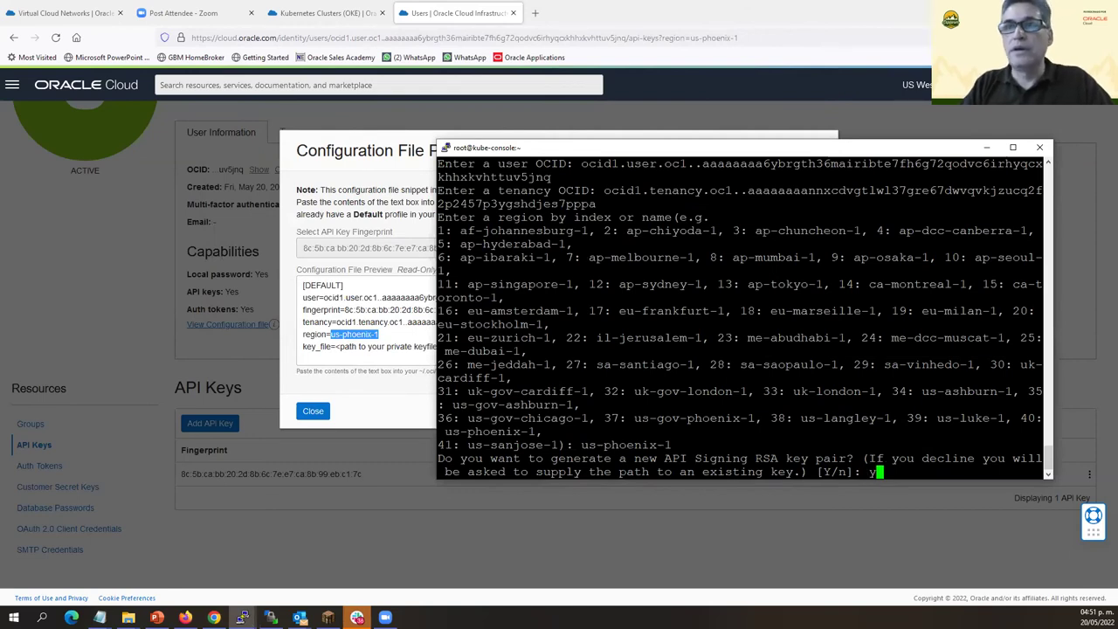
pyautogui.press('BackSpace')
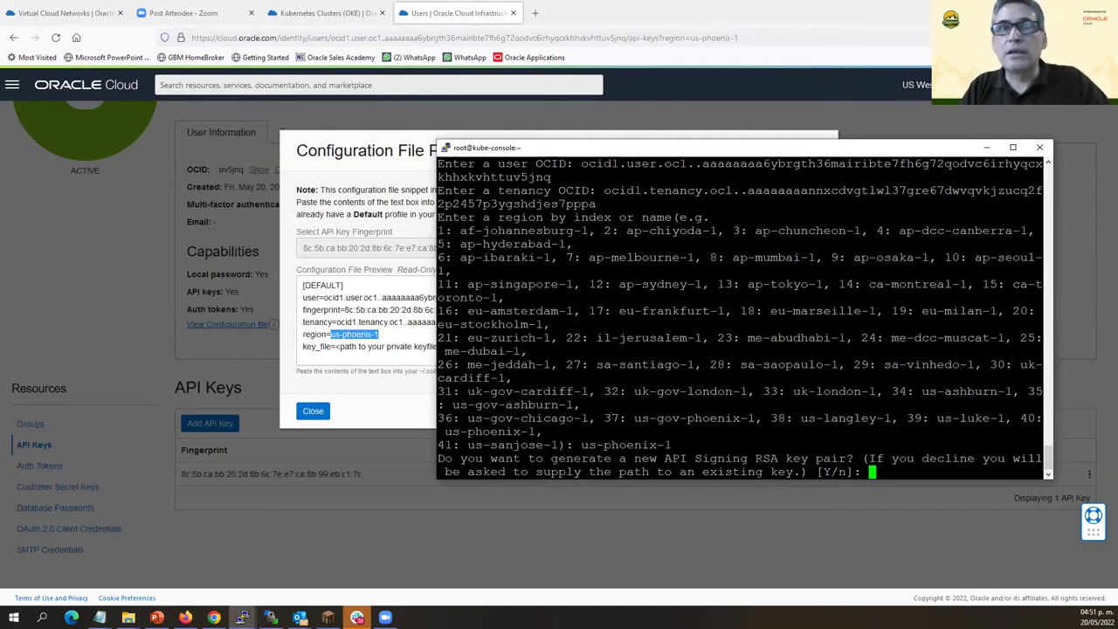
pyautogui.write('n')
pyautogui.press('Return')
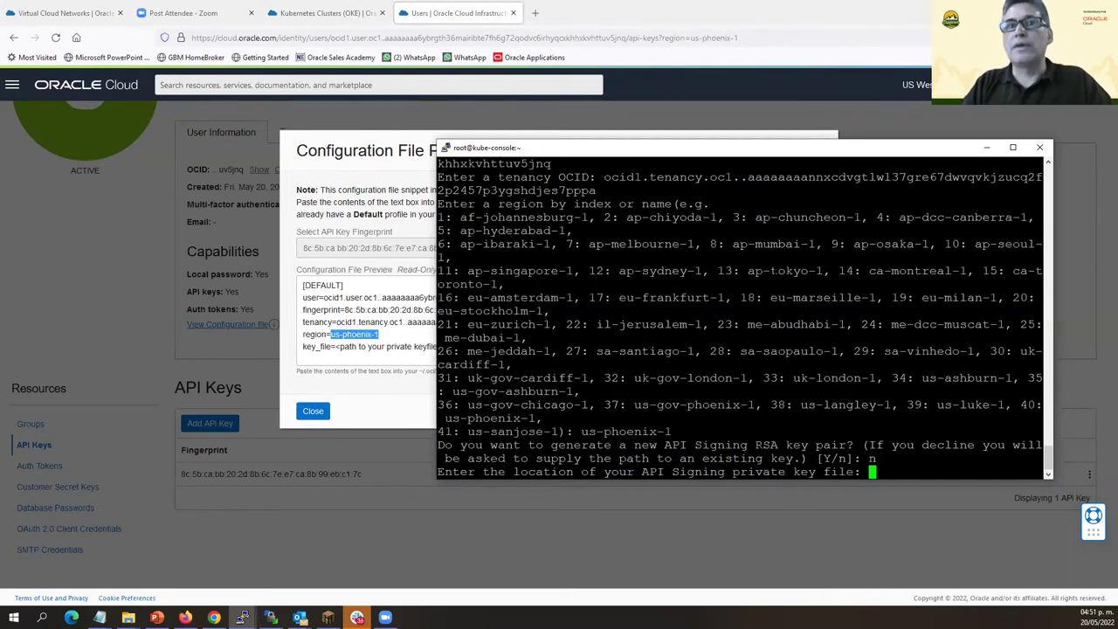
# Copy the /root/keys path from the keys terminal and paste it at the key-file prompt.
pyautogui.press('shift+Insert')
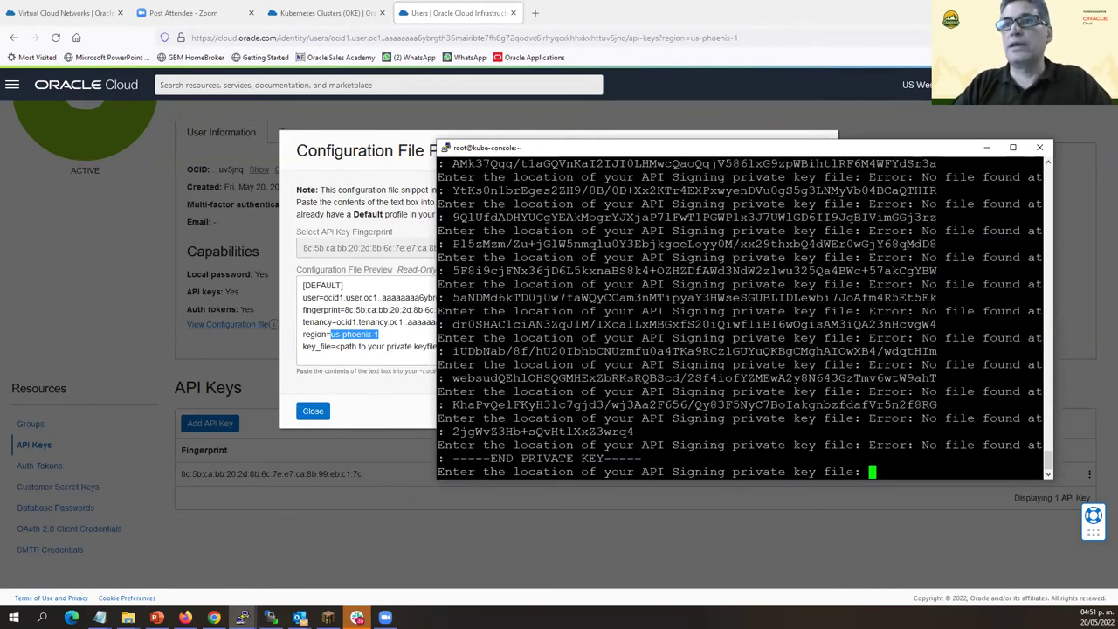
pyautogui.hotkey('alt', 'Tab')
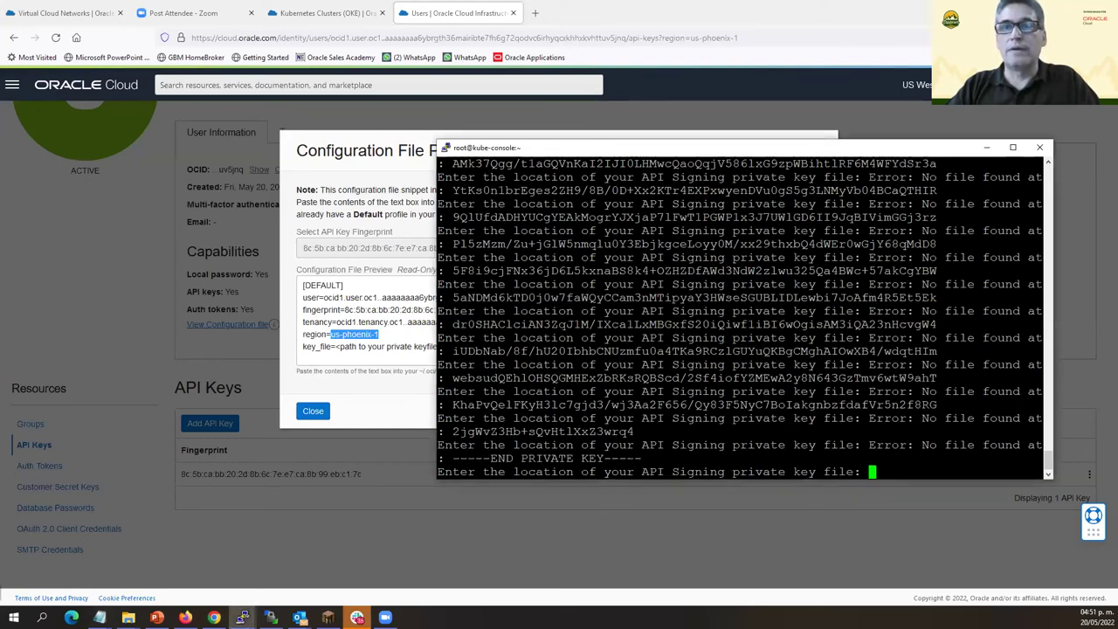
pyautogui.hotkey('alt', 'Tab')
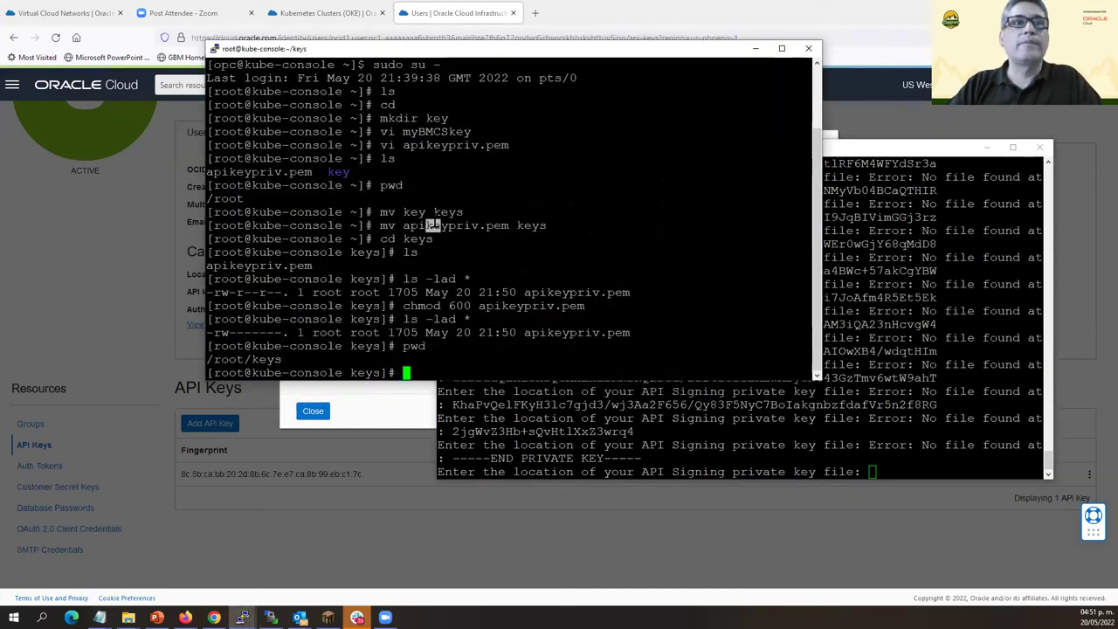
pyautogui.write('pwd')
pyautogui.press('Return')
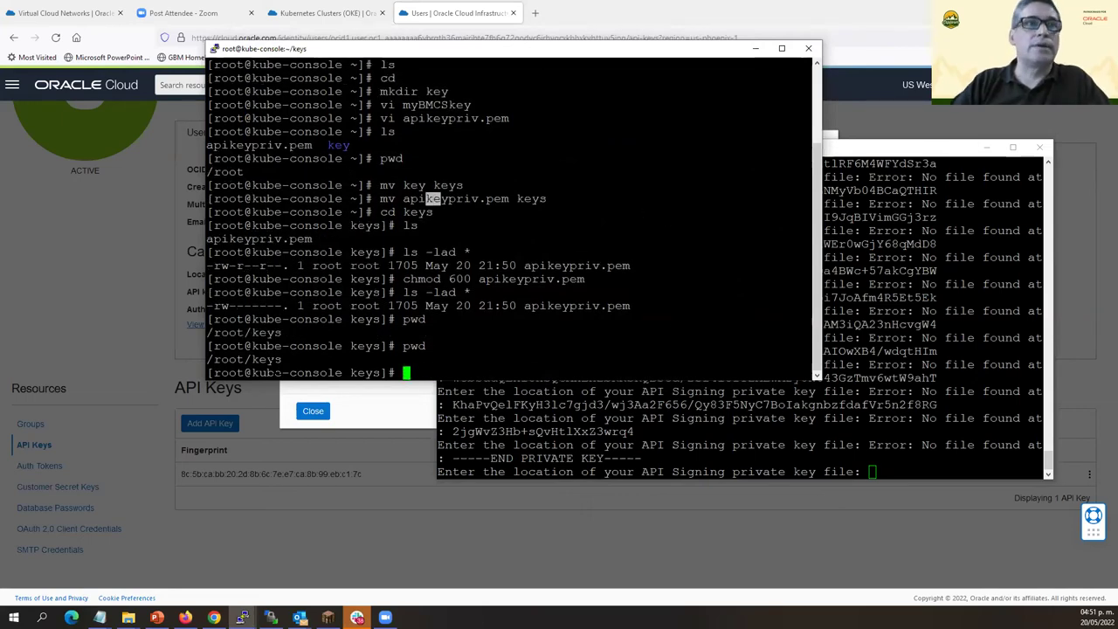
pyautogui.moveTo(252, 359); pyautogui.dragTo(279, 360)
pyautogui.hotkey('ctrl', 'c')
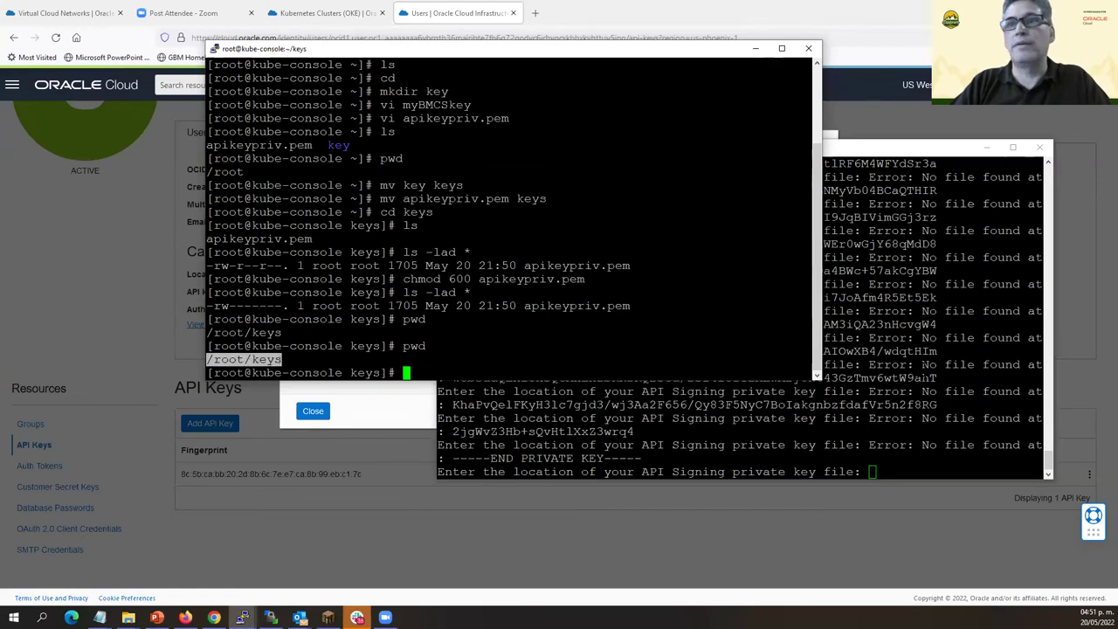
pyautogui.hotkey('alt', 'Tab')
pyautogui.press('shift+Insert')
# Complete the key path as /root/keys/apikeypriv.pem, submit it, and minimize the keys terminal.
pyautogui.write('/')
pyautogui.moveTo(669, 156); pyautogui.dragTo(900, 182)
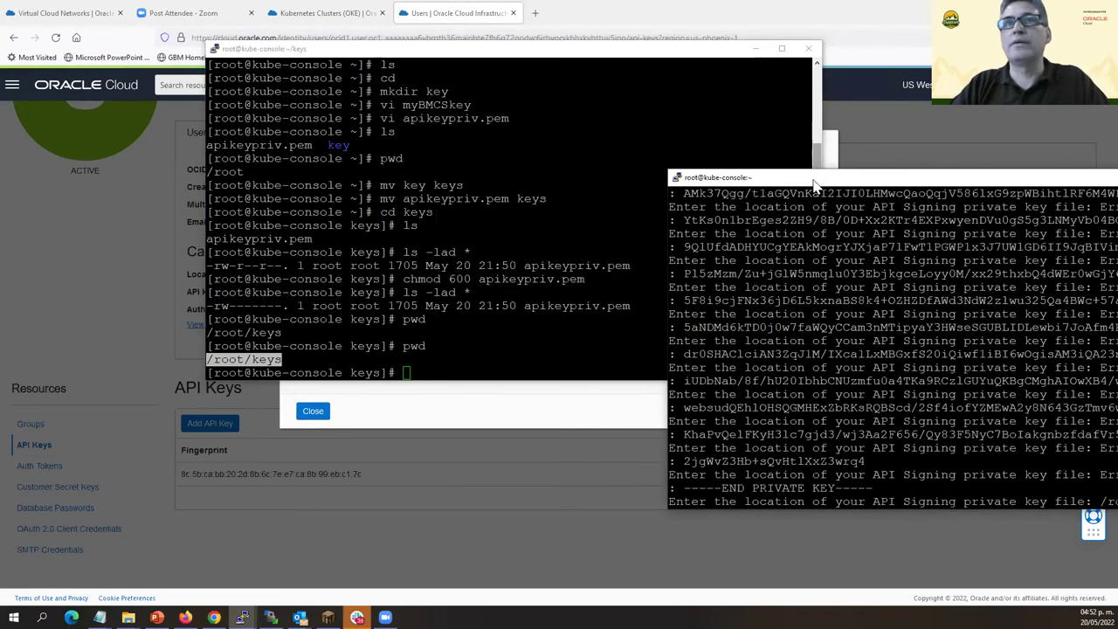
pyautogui.moveTo(812, 185); pyautogui.dragTo(444, 199)
pyautogui.click(612, 49)
pyautogui.moveTo(395, 118); pyautogui.dragTo(510, 118)
pyautogui.hotkey('ctrl', 'c')
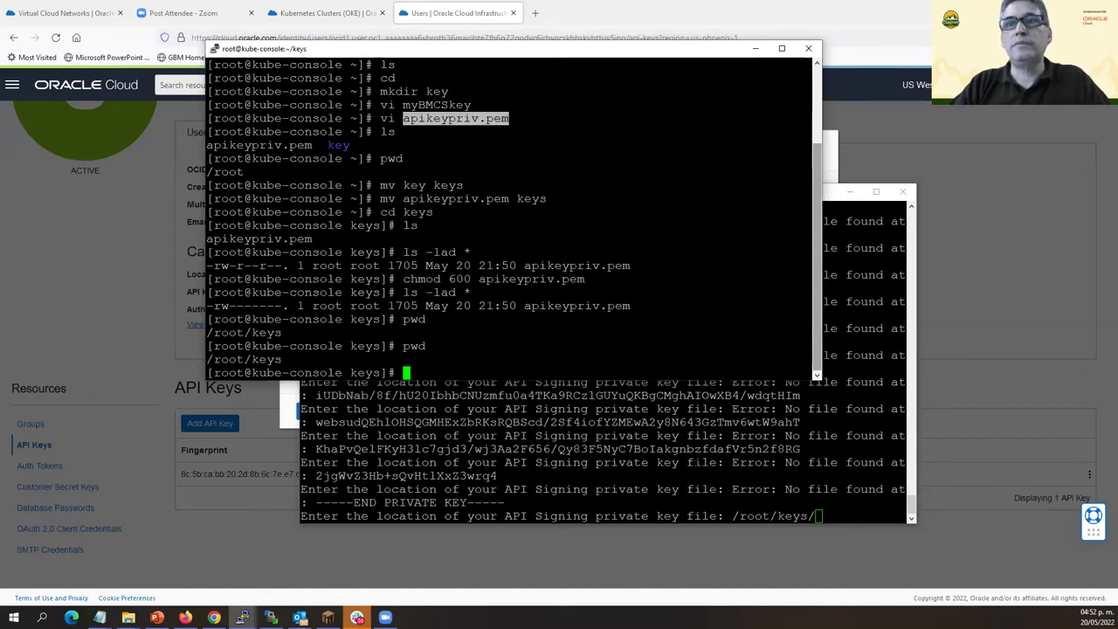
pyautogui.hotkey('alt', 'Tab')
pyautogui.press('shift+Insert')
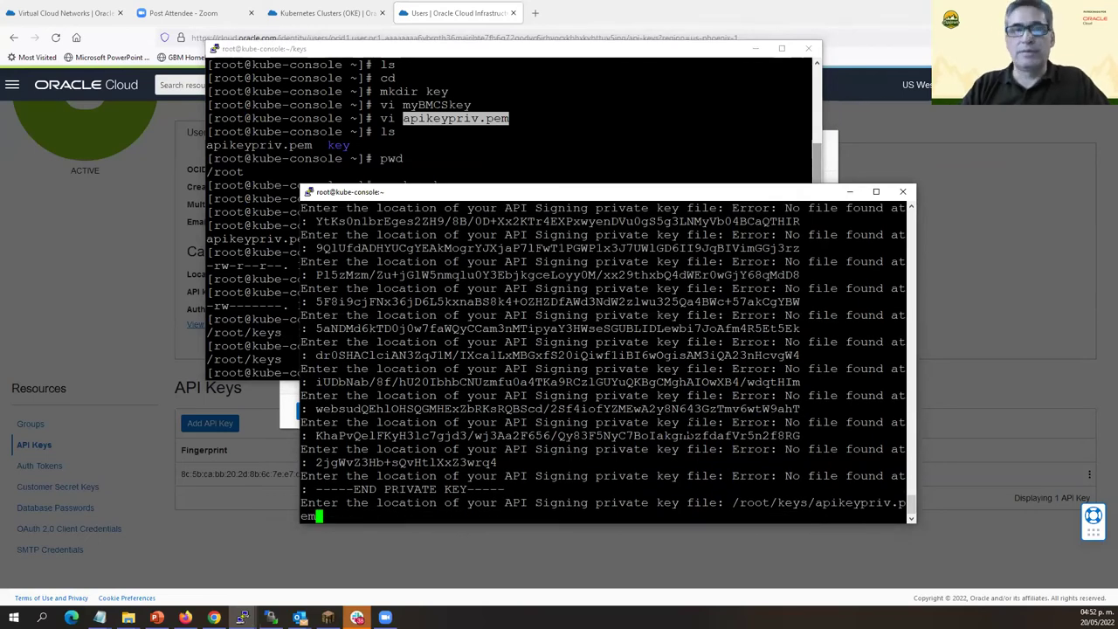
pyautogui.press('Return')
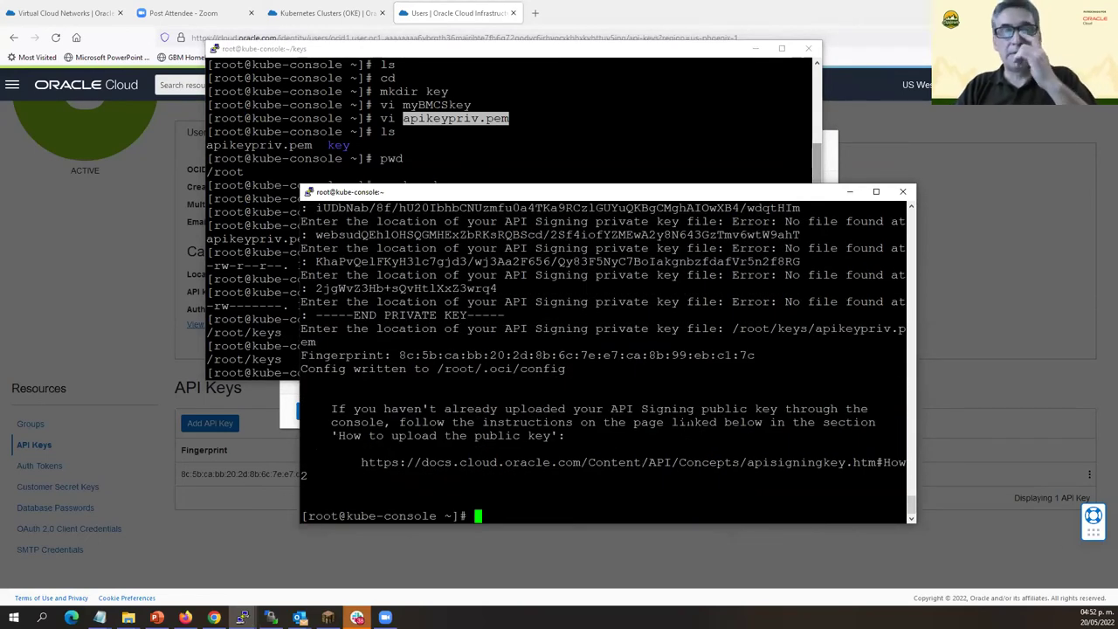
pyautogui.press('Return')
pyautogui.press('Return')
pyautogui.press('Return')
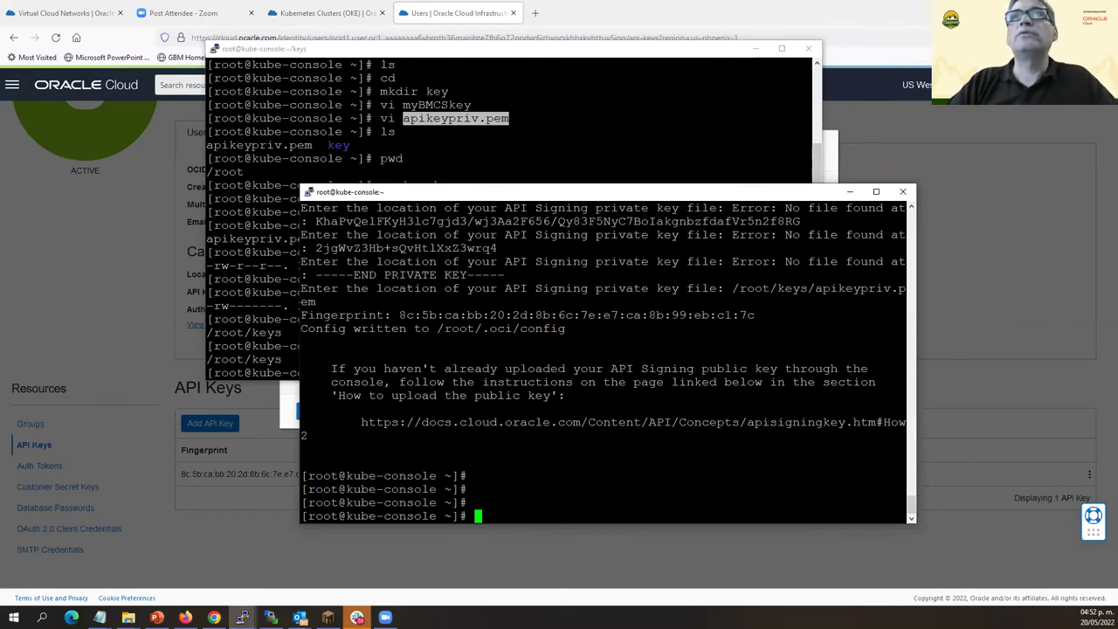
pyautogui.click(749, 50)
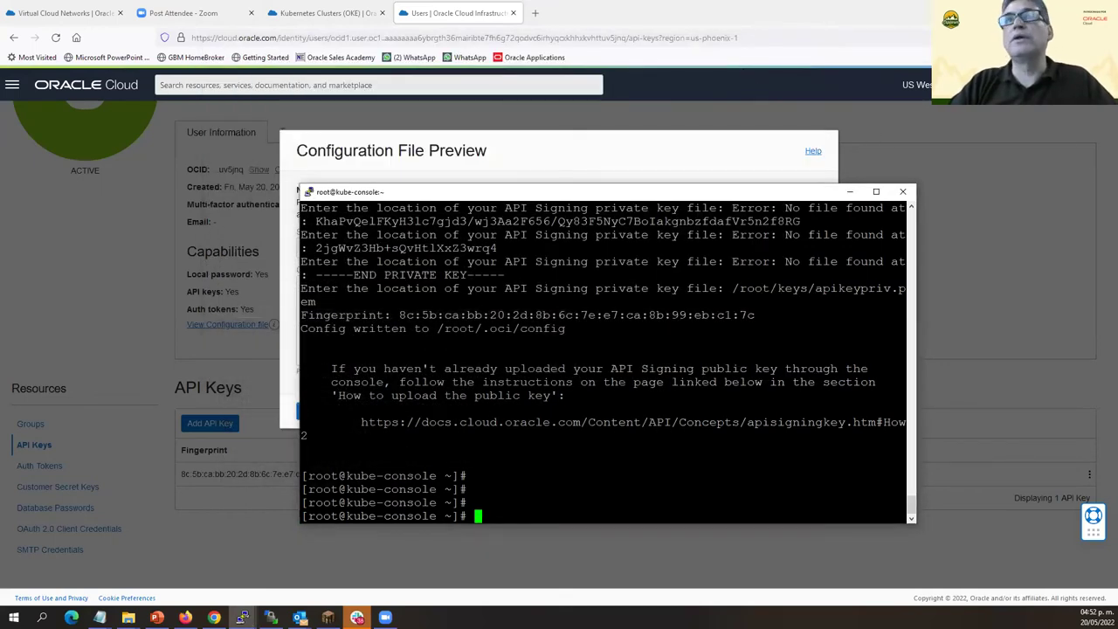
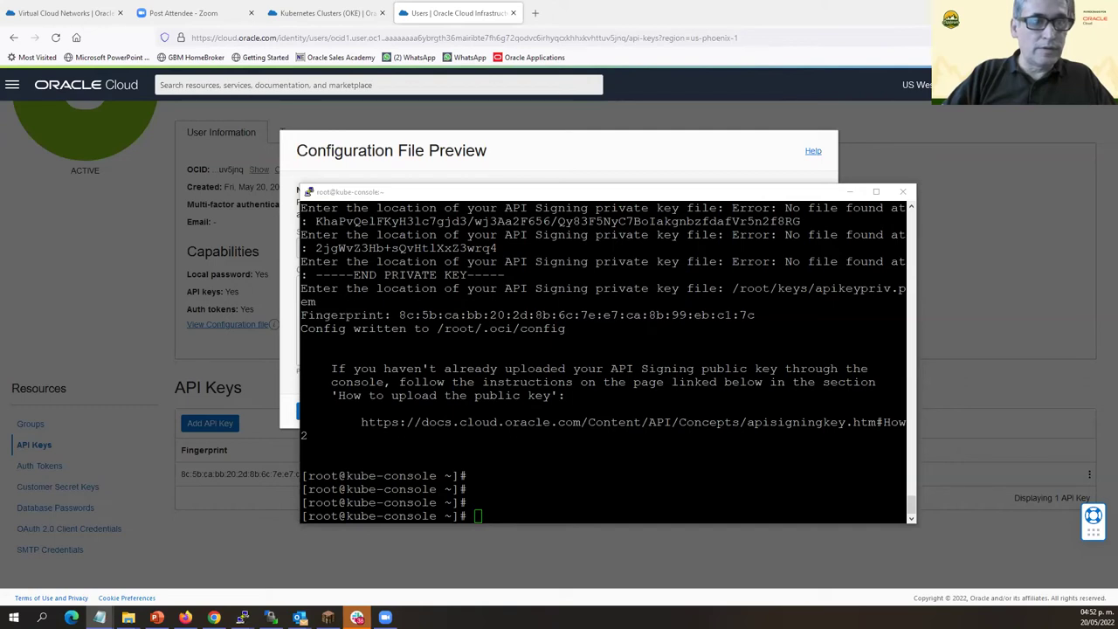
# Run 'oci iam region list' to list the available OCI regions.
pyautogui.click(627, 194)
pyautogui.write('oci iam region list')
pyautogui.press('Return')
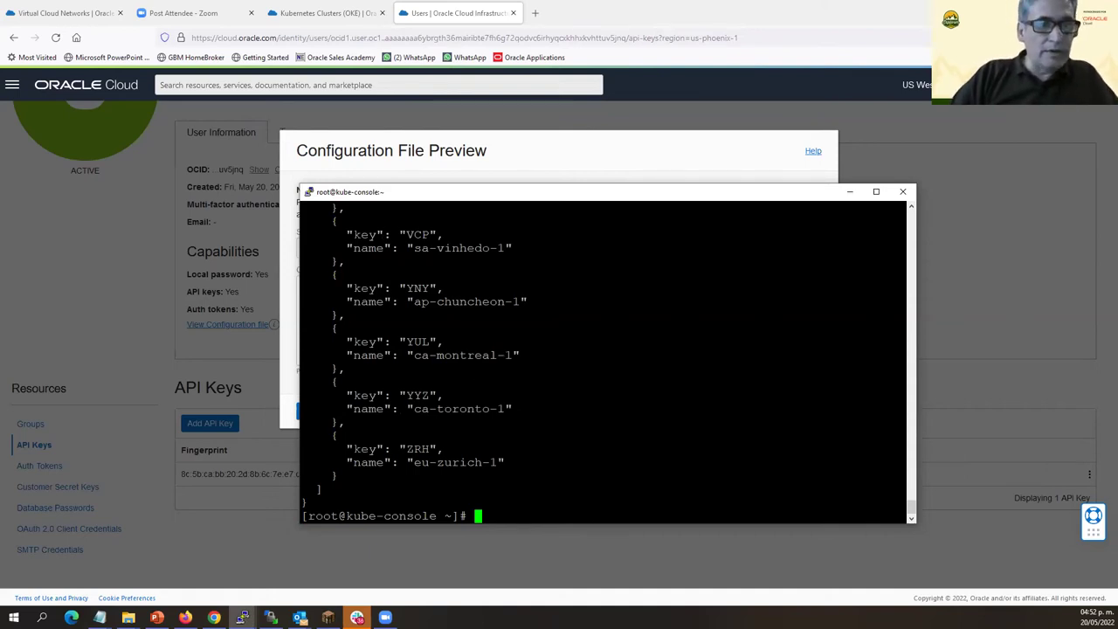
# Create the kube config directory with 'mkdir -p $HOME/.kube'.
pyautogui.hotkey('alt', 'Tab')
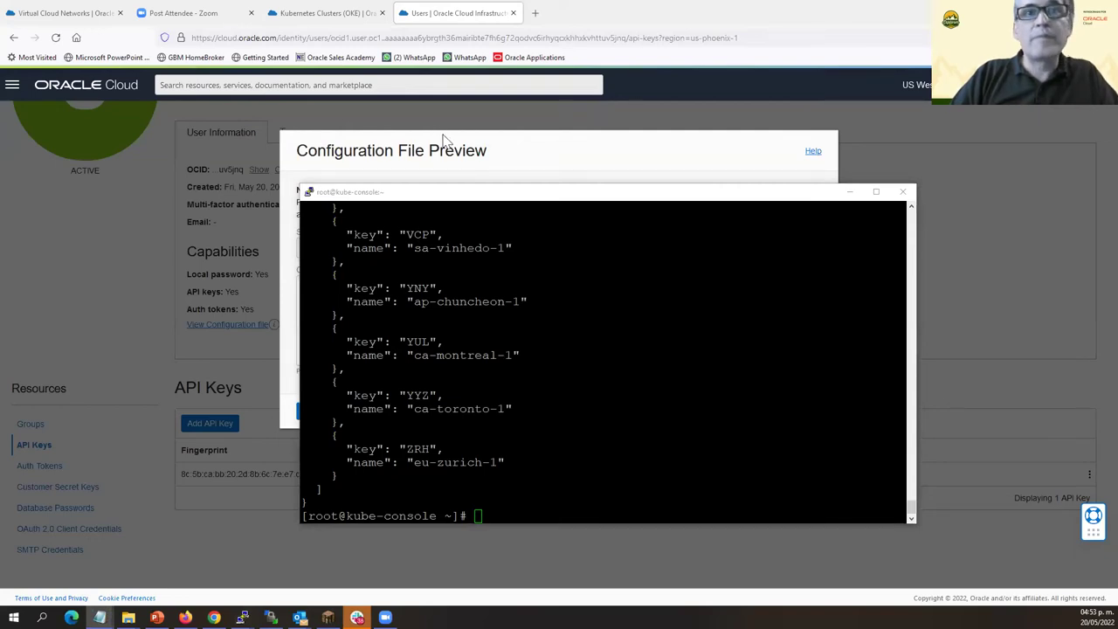
pyautogui.hotkey('alt', 'Tab')
pyautogui.write('mkdir -p $HOME/.kube')
pyautogui.press('Return')
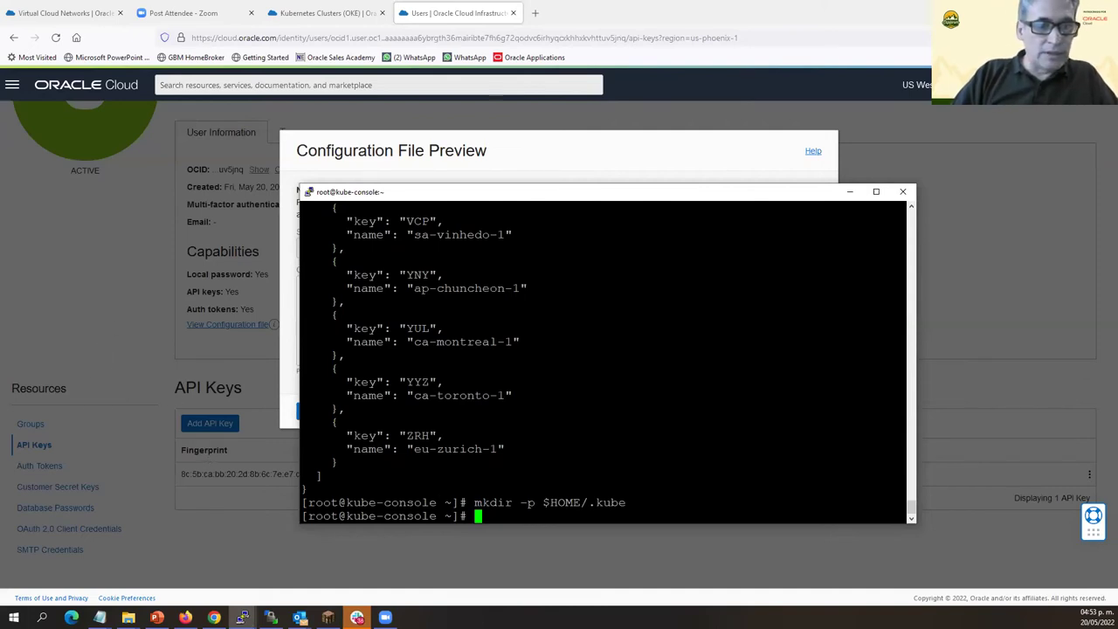
# Export KUBECONFIG as $HOME/.kube/config.
pyautogui.click(100, 617)
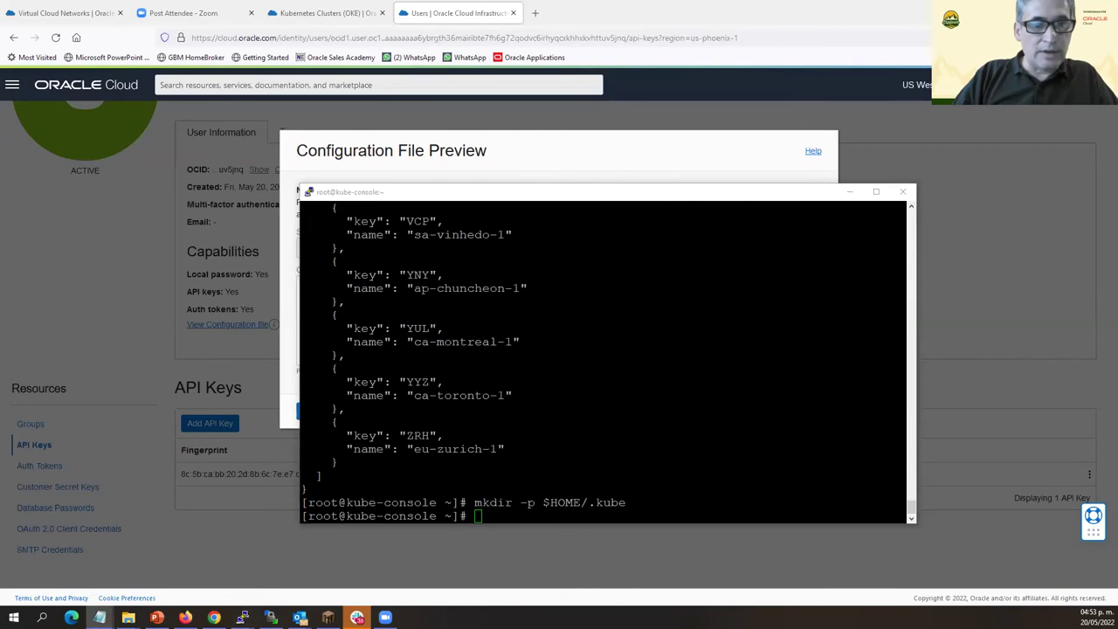
pyautogui.hotkey('alt', 'Tab')
pyautogui.write('export KUBECONFIG=$HOME/.kube/config')
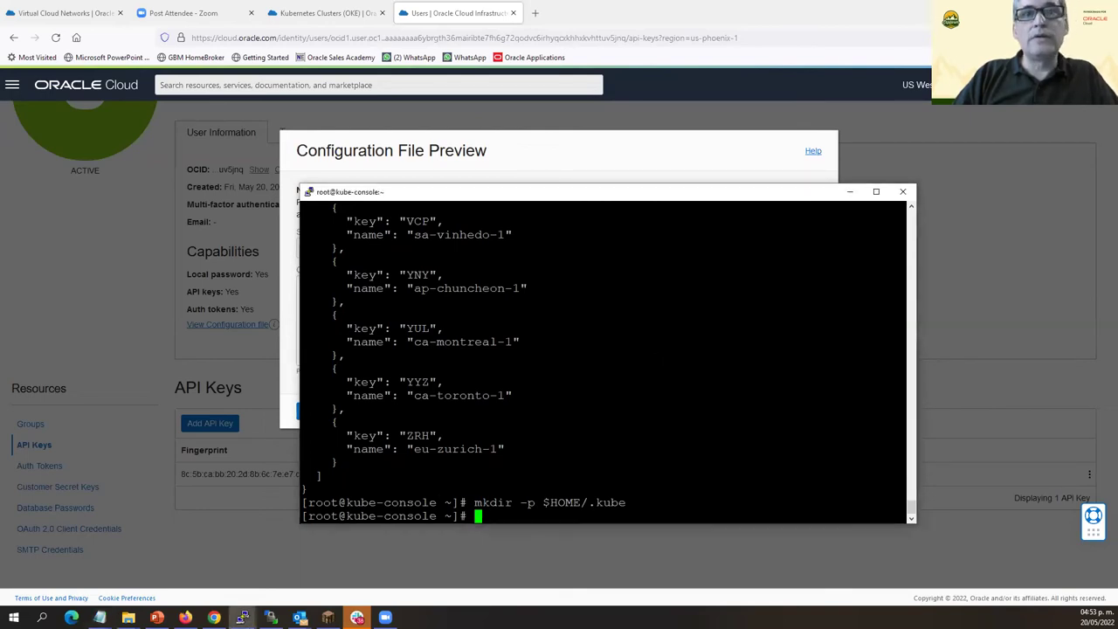
pyautogui.press('Return')
pyautogui.press('Return')
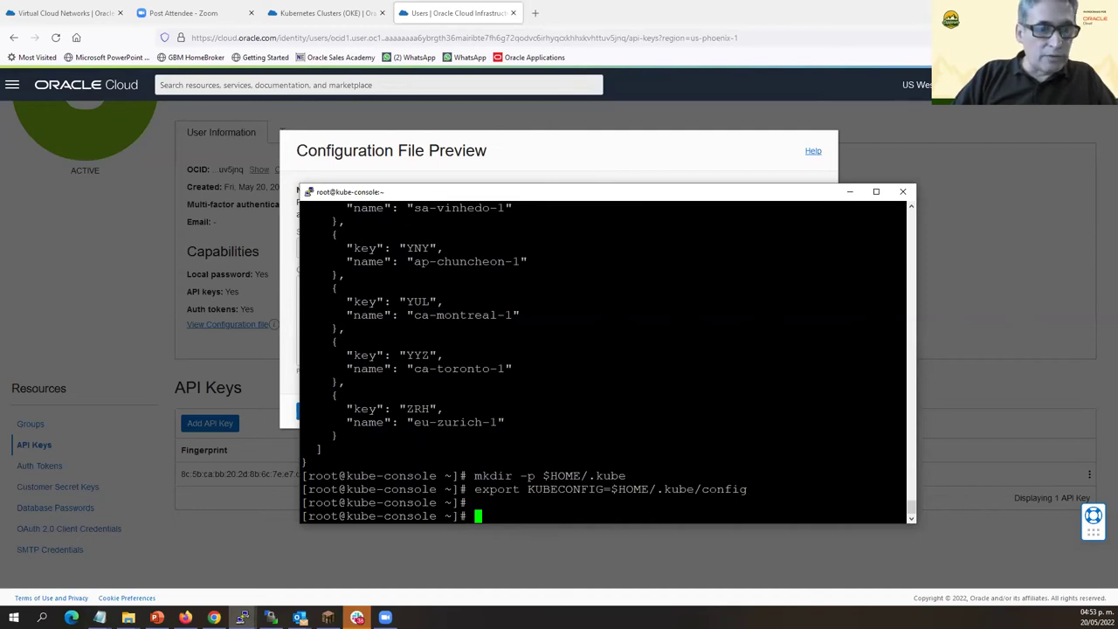
pyautogui.hotkey('alt', 'Tab')
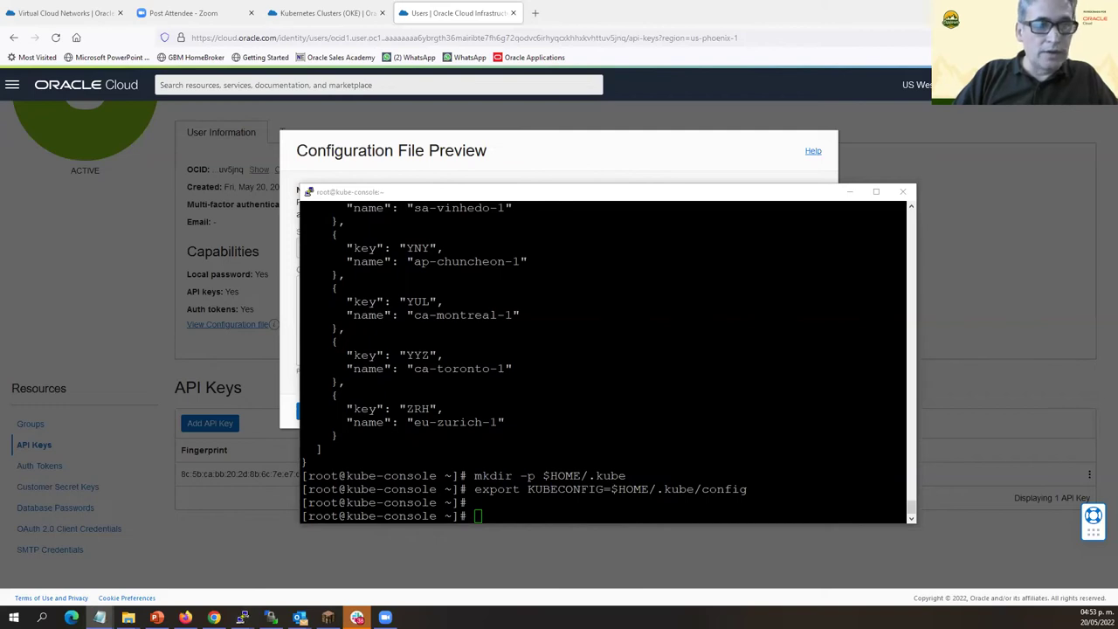
pyautogui.hotkey('alt', 'Tab')
# Run 'kubectl get services', which is refused at localhost:8080.
pyautogui.write('kubectl get services')
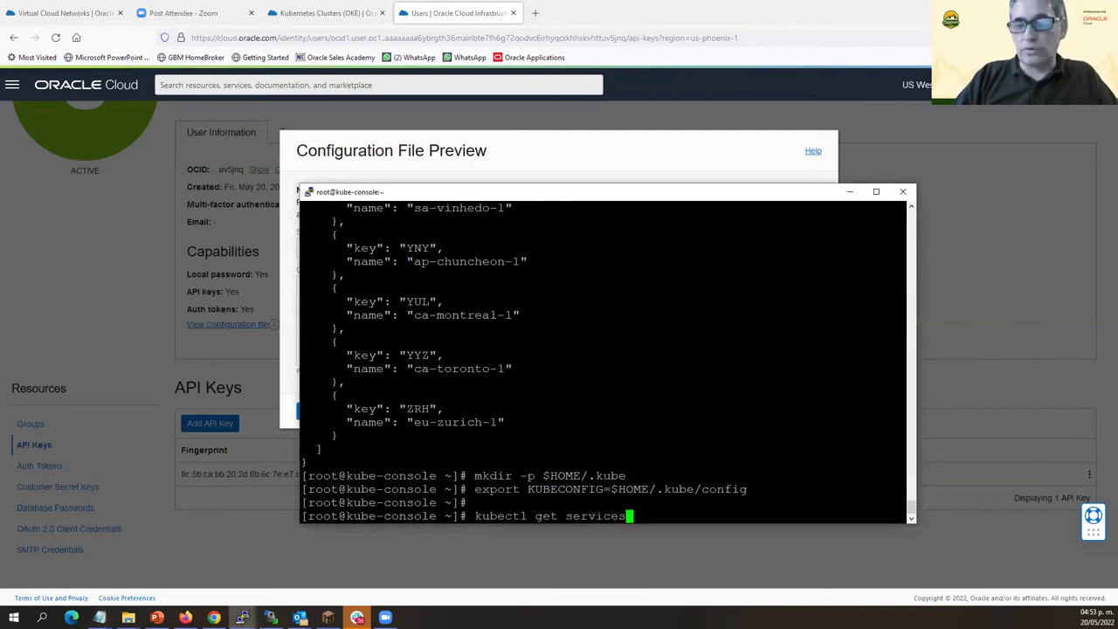
pyautogui.press('Return')
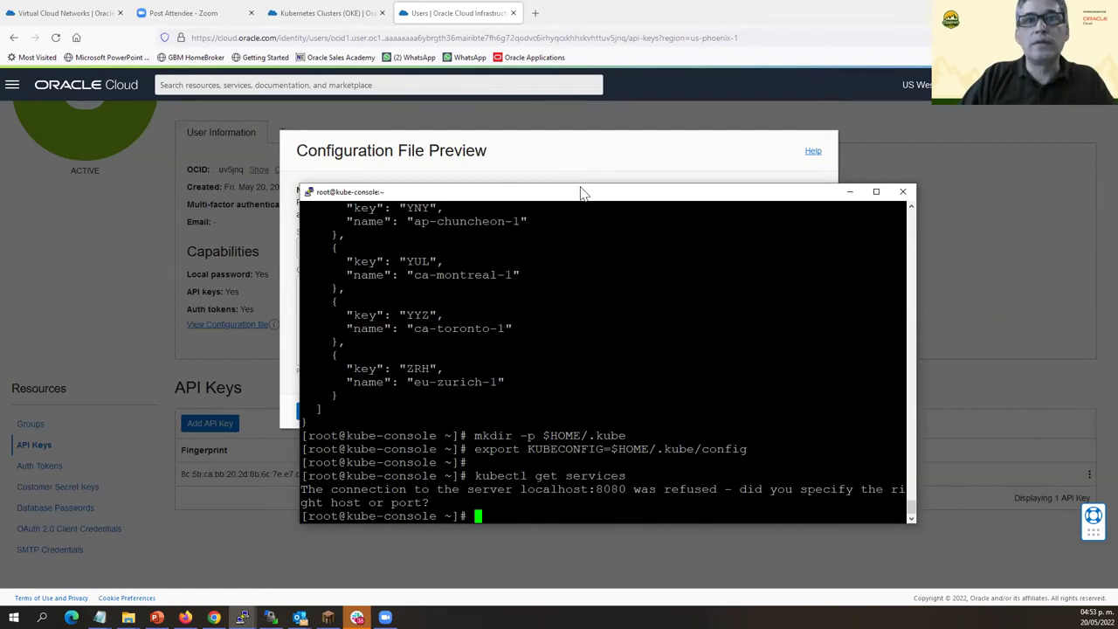
pyautogui.moveTo(583, 192); pyautogui.dragTo(468, 197)
# Run 'kubectl get pods', also refused at localhost:8080, then bring the browser forward.
pyautogui.write('ky')
pyautogui.press('BackSpace')
pyautogui.press('BackSpace')
pyautogui.write('ku')
pyautogui.write('be')
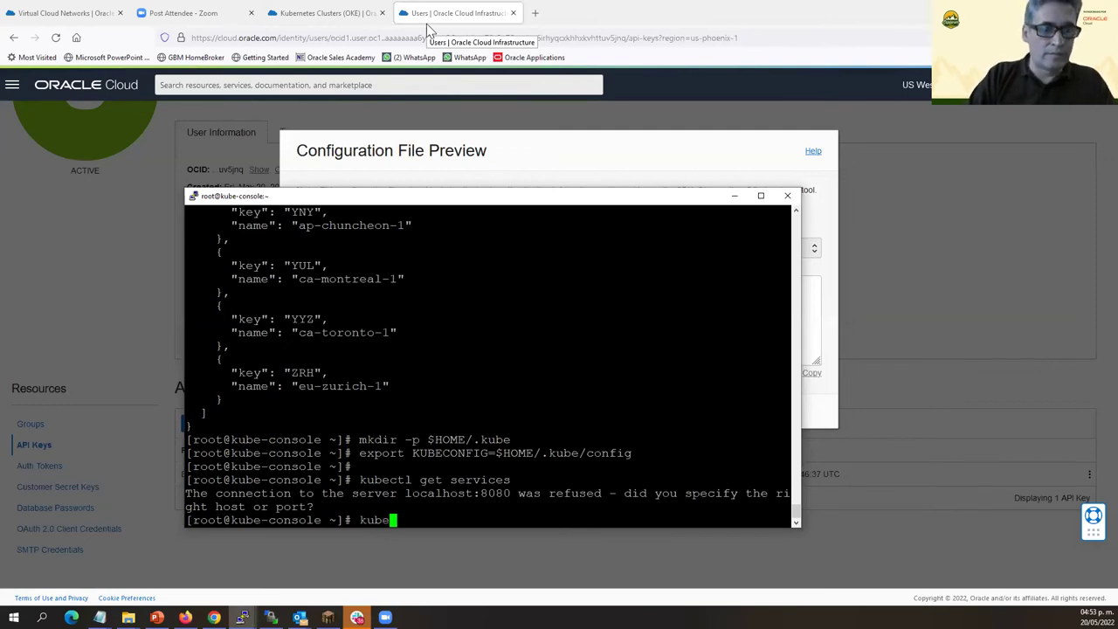
pyautogui.write('ctl get pods')
pyautogui.press('Return')
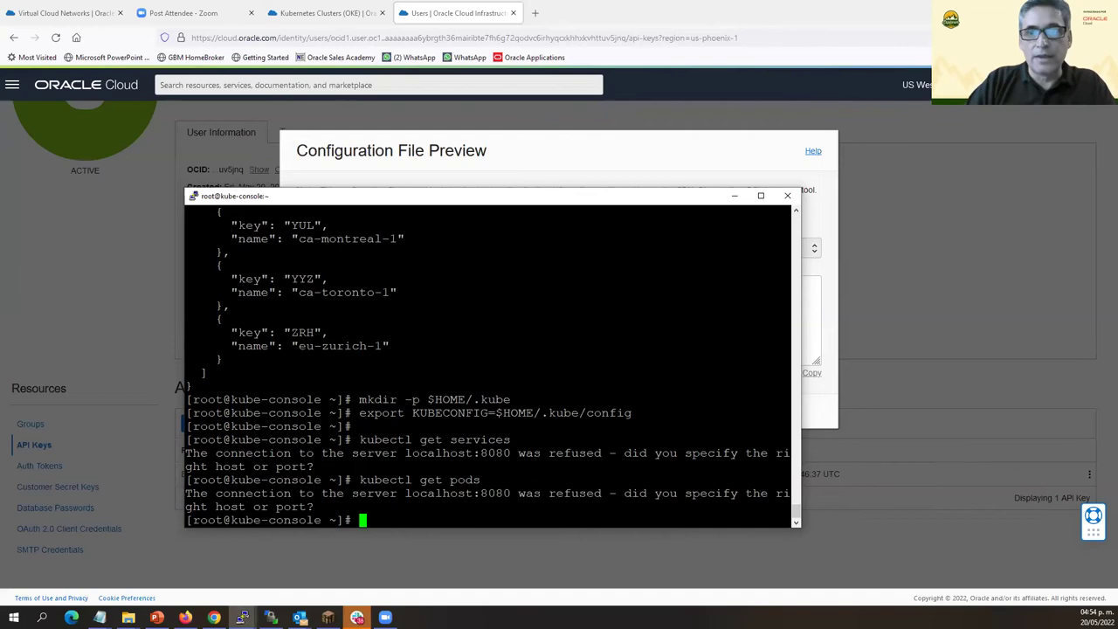
pyautogui.click(113, 39)
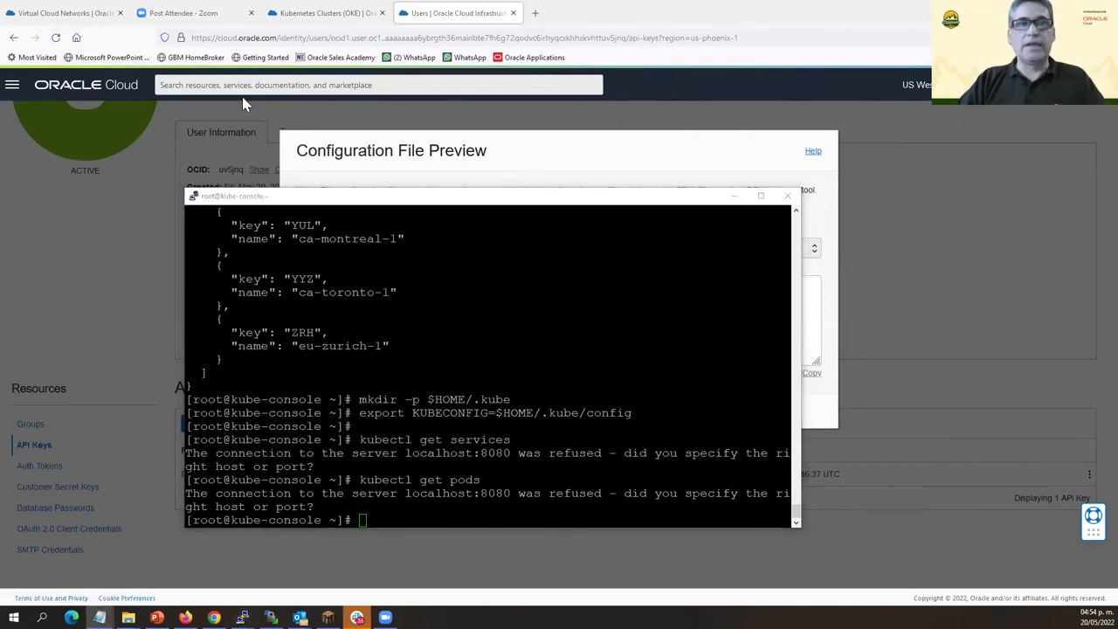
pyautogui.click(505, 154)
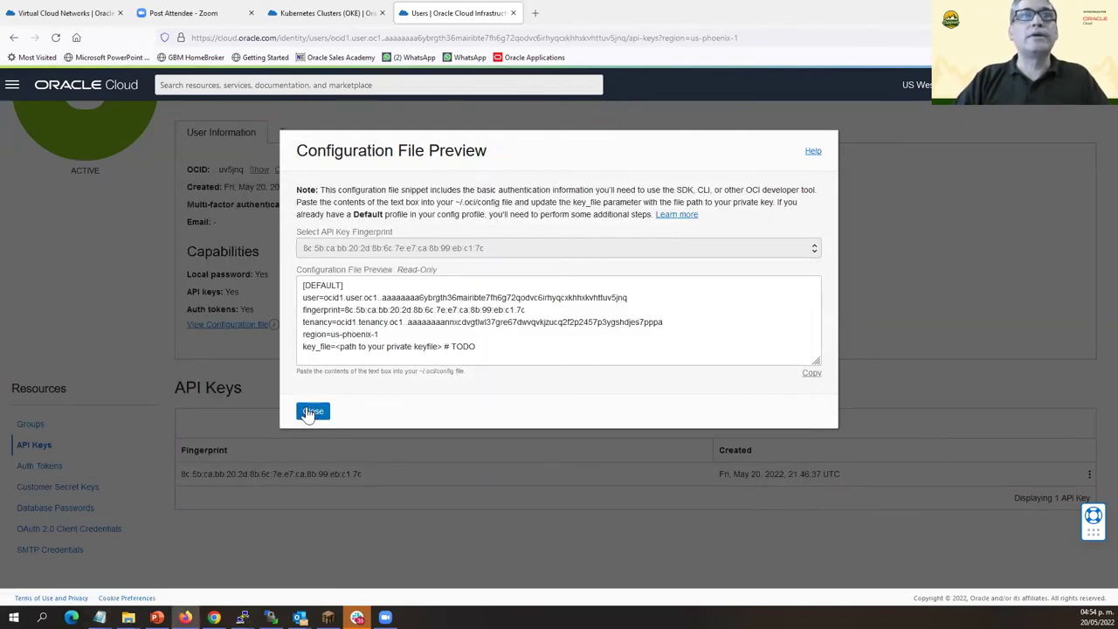
# Go to SGcluster's details page under Developer Services > Kubernetes Clusters (OKE).
pyautogui.click(311, 411)
pyautogui.scroll(3, 154, 145)
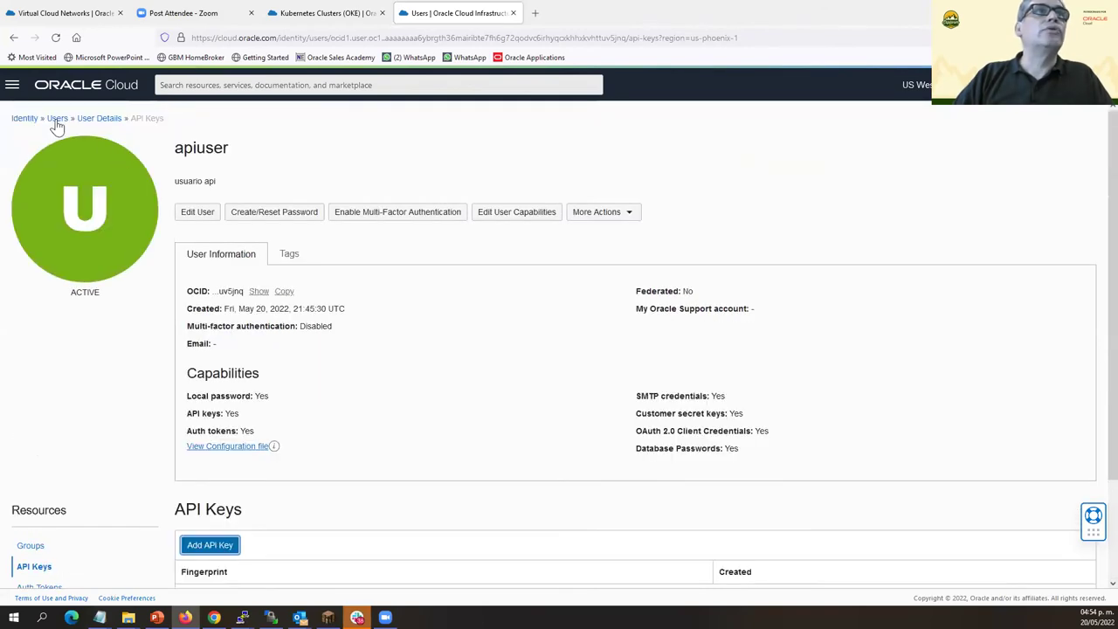
pyautogui.click(12, 88)
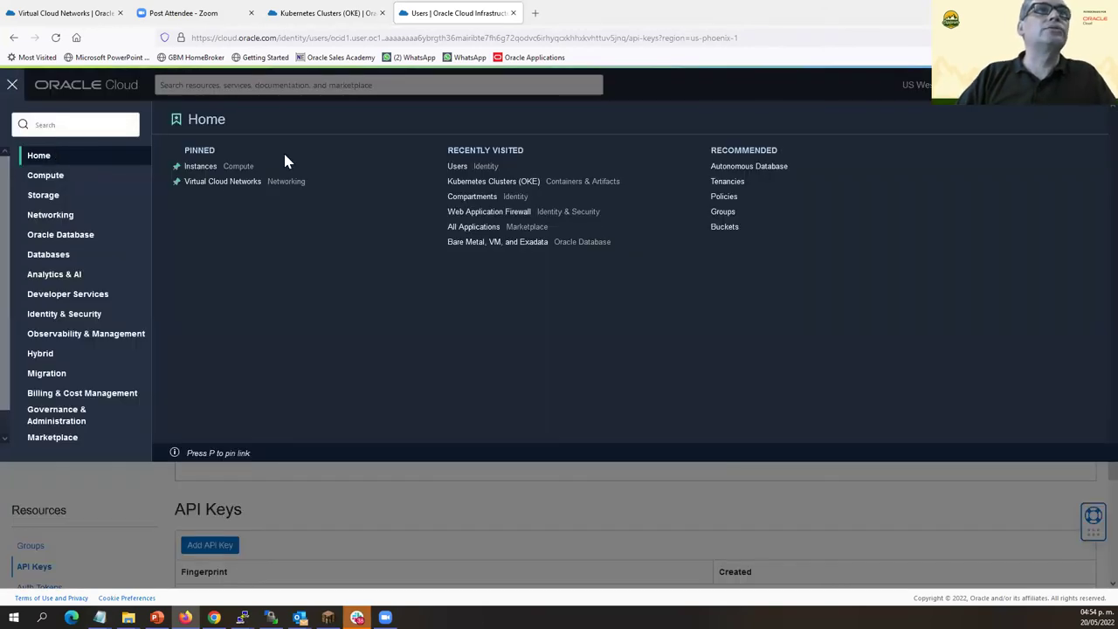
pyautogui.click(73, 295)
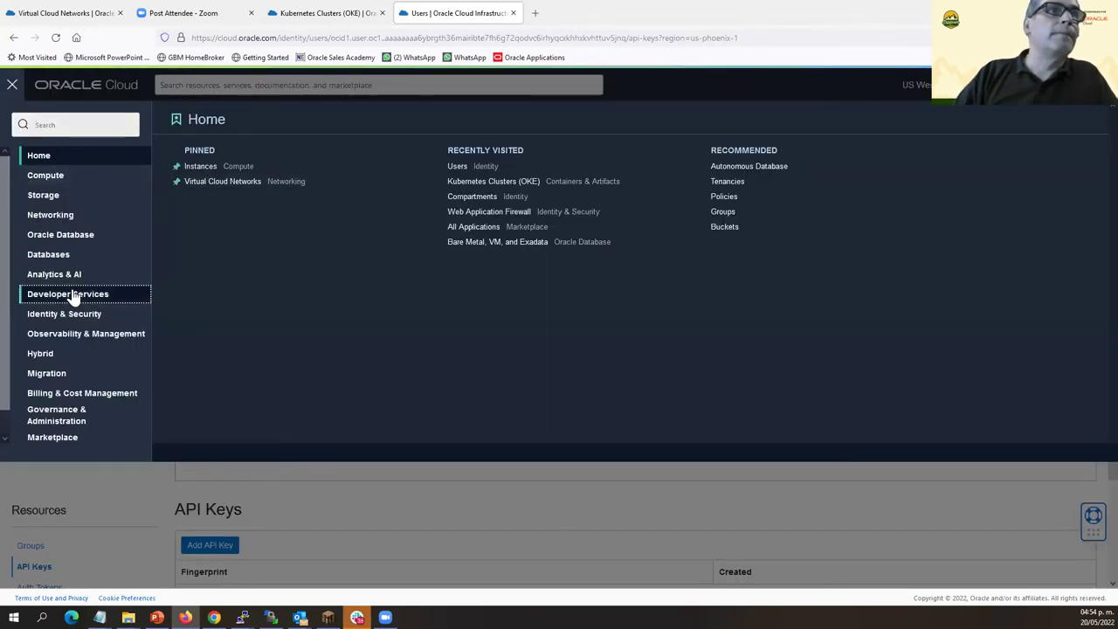
pyautogui.click(232, 169)
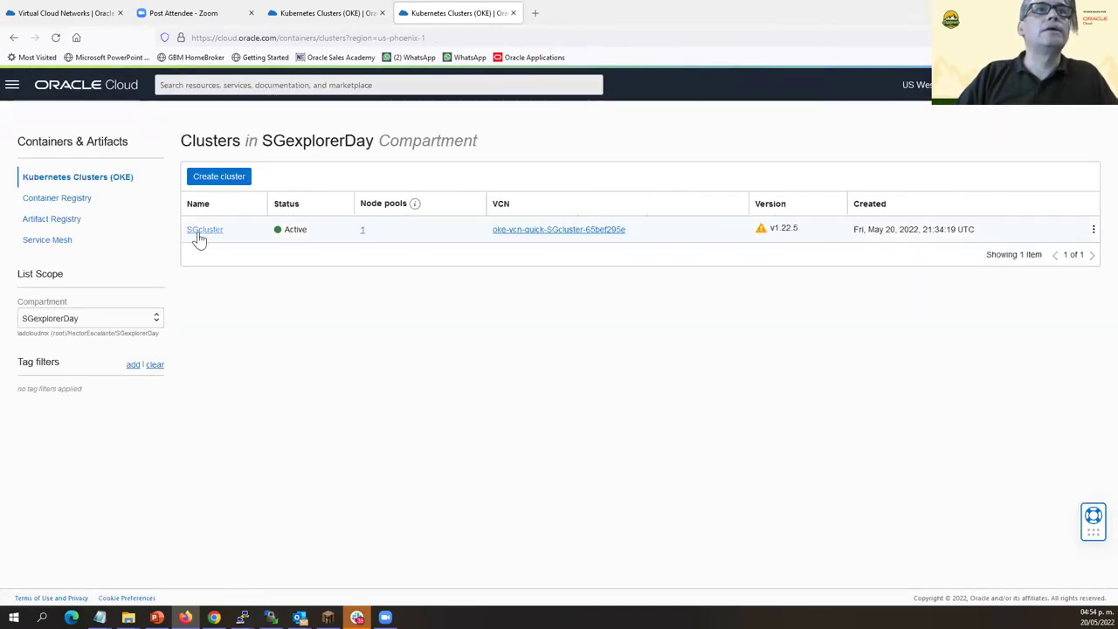
pyautogui.click(200, 231)
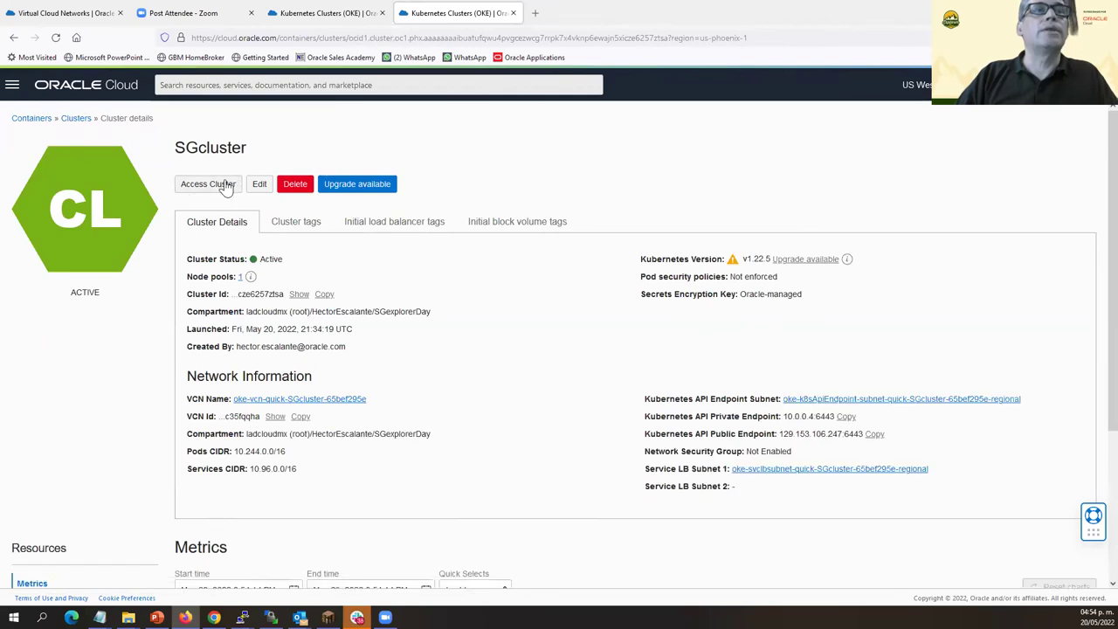
# Copy the public-endpoint create-kubeconfig command from Access Cluster's Local Access steps.
pyautogui.click(214, 184)
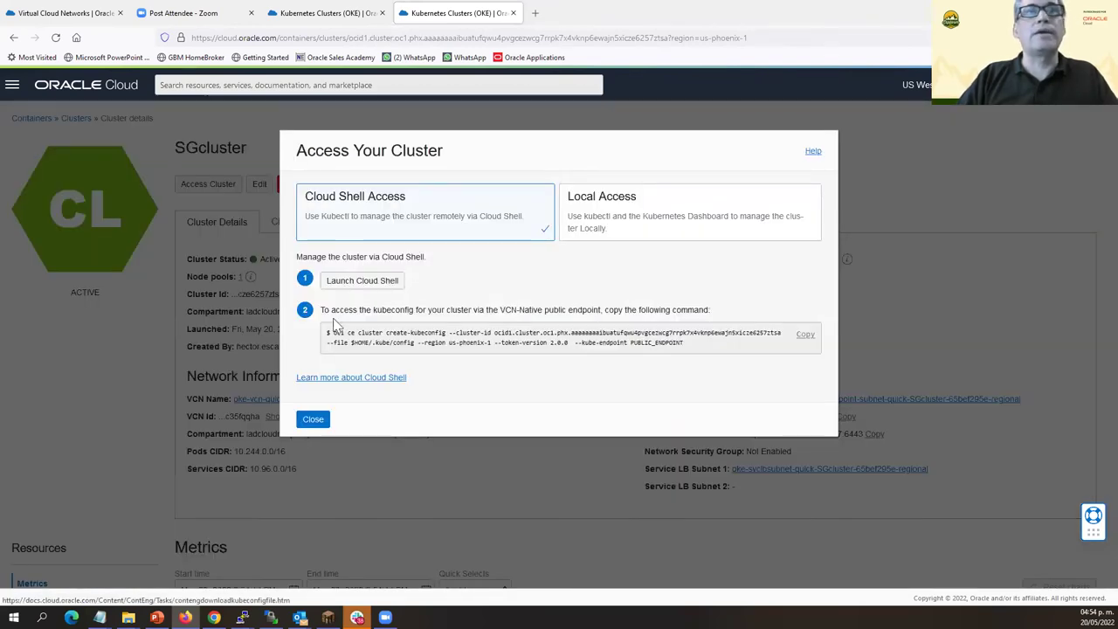
pyautogui.click(623, 197)
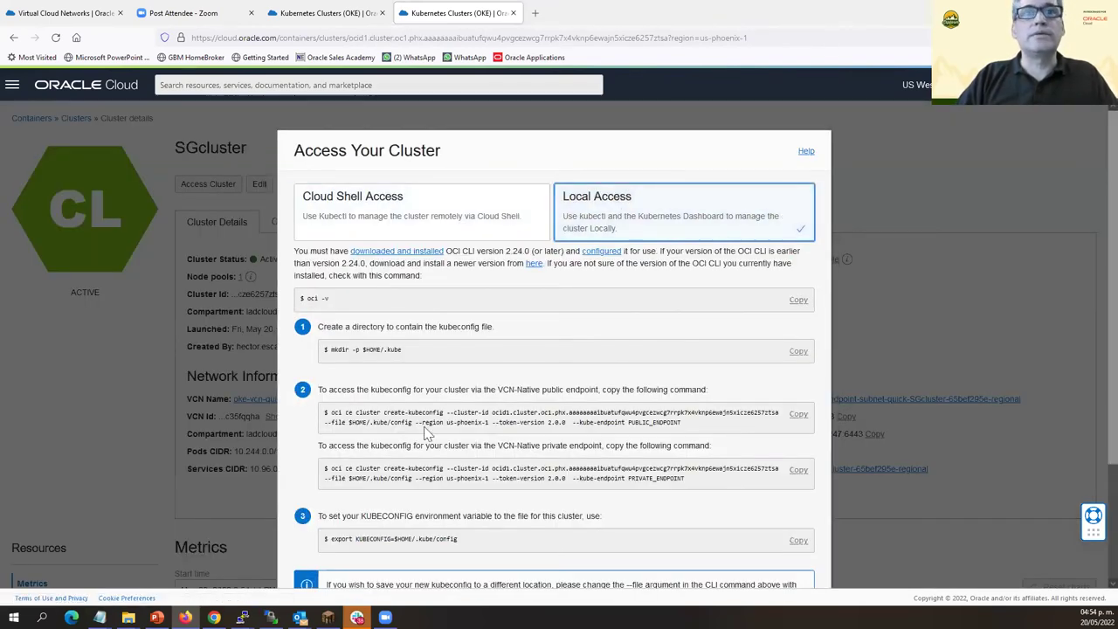
pyautogui.click(798, 415)
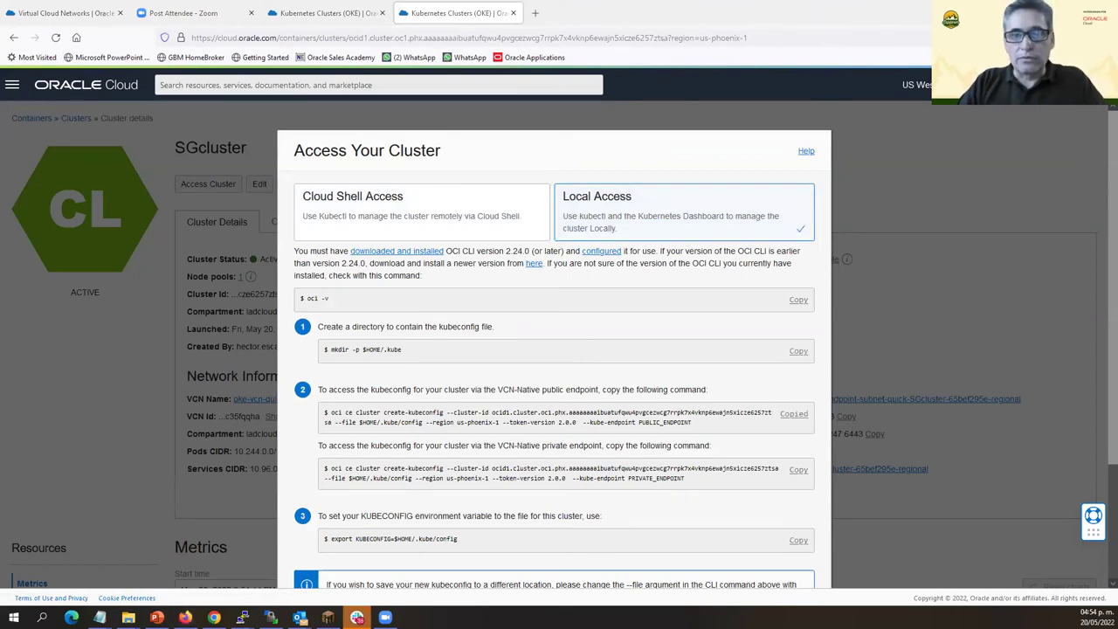
# Run the copied create-kubeconfig command to write /root/.kube/config.
pyautogui.hotkey('alt', 'Tab')
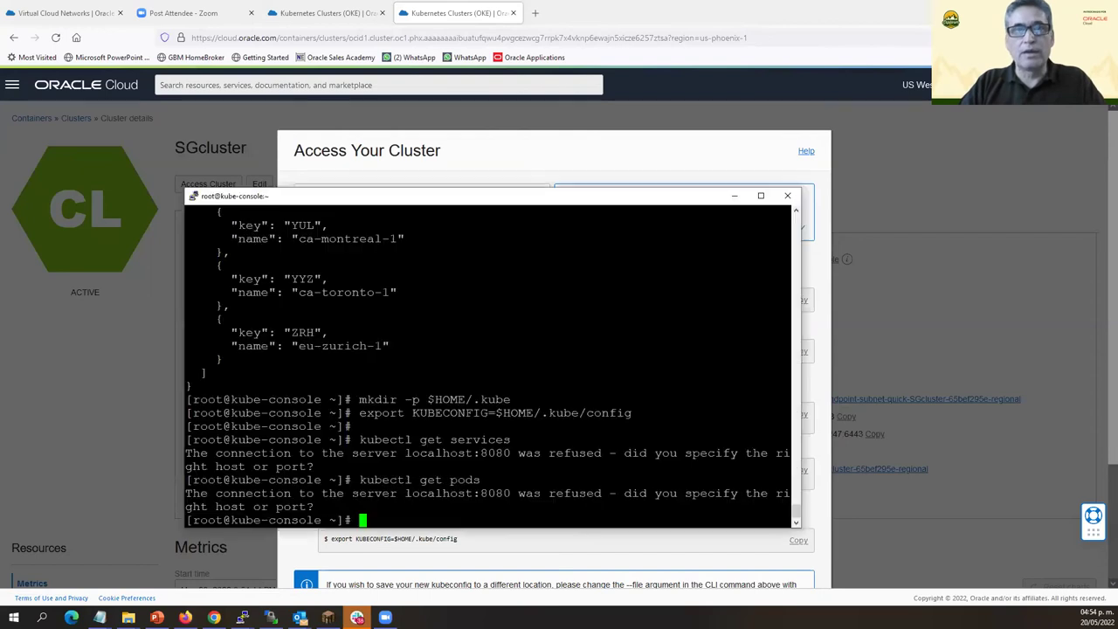
pyautogui.press('shift+Insert')
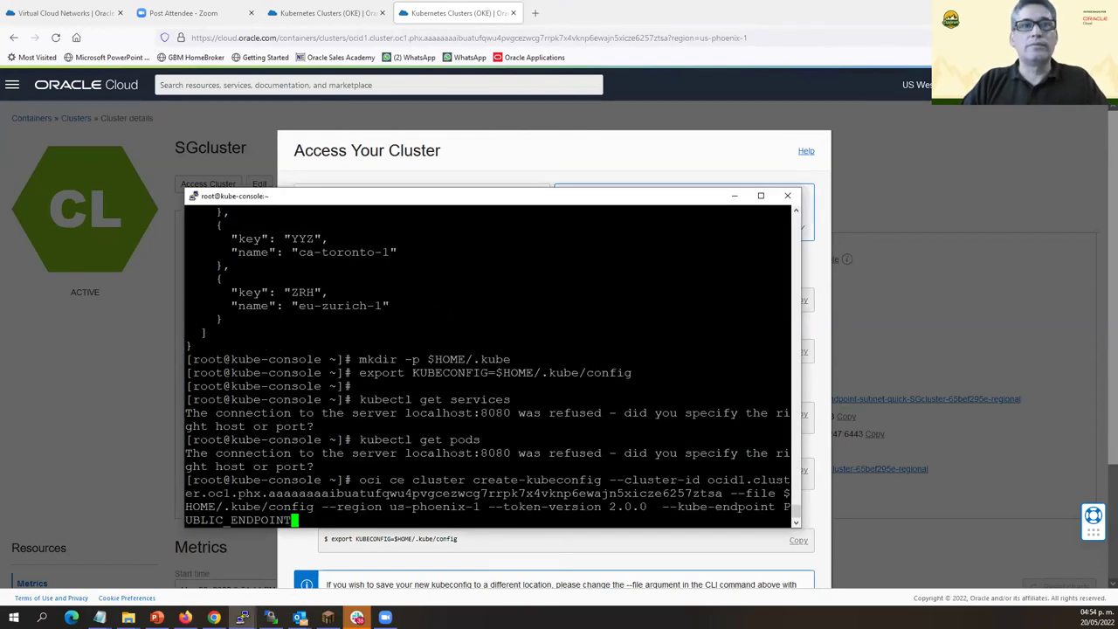
pyautogui.press('Return')
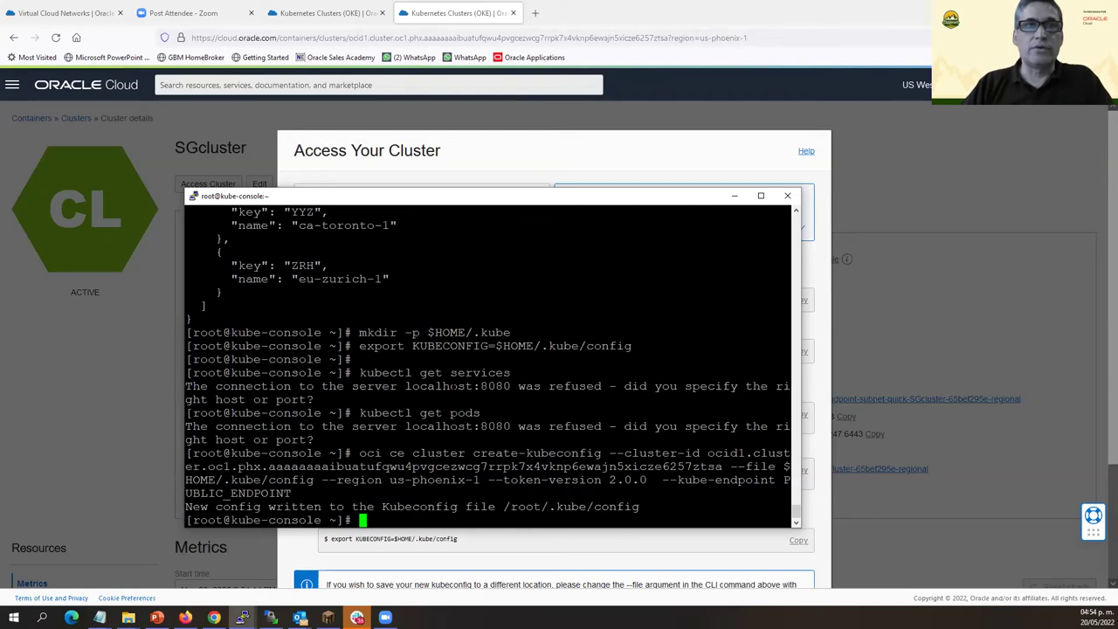
# Confirm 'kubectl get service' lists the kubernetes ClusterIP 10.96.0.1, then put the windows aside.
pyautogui.write('ku')
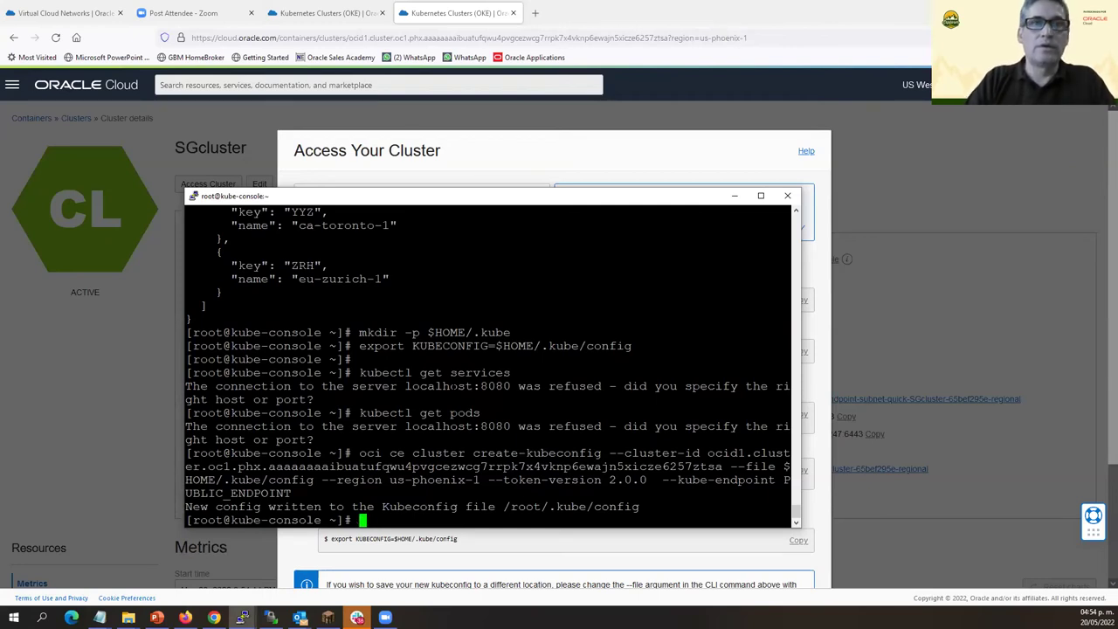
pyautogui.write('bectl ')
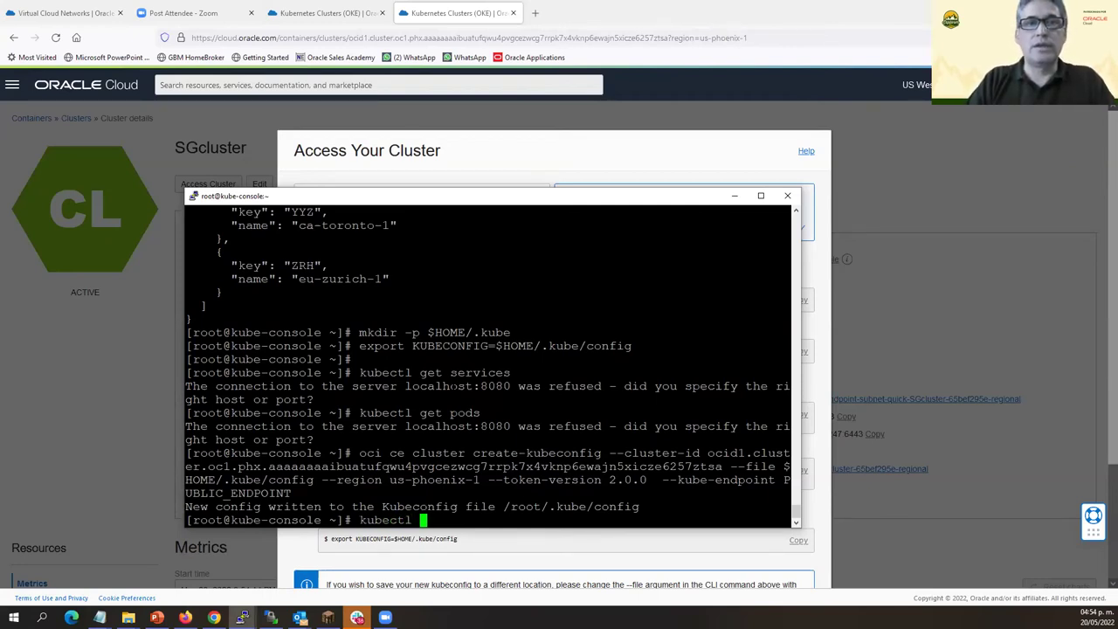
pyautogui.write('get service')
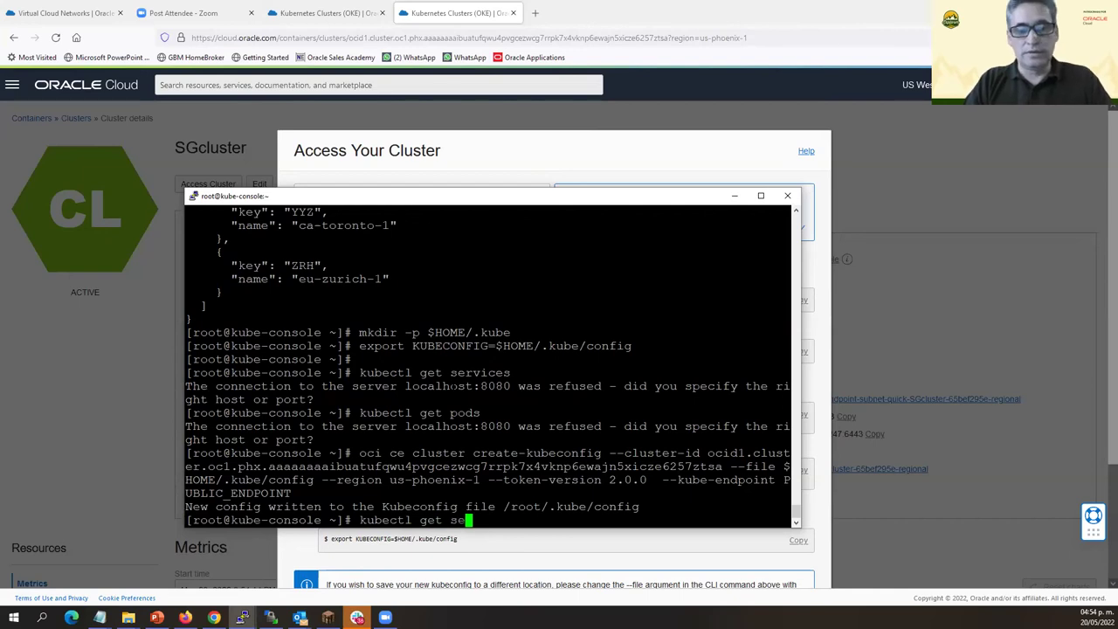
pyautogui.press('Return')
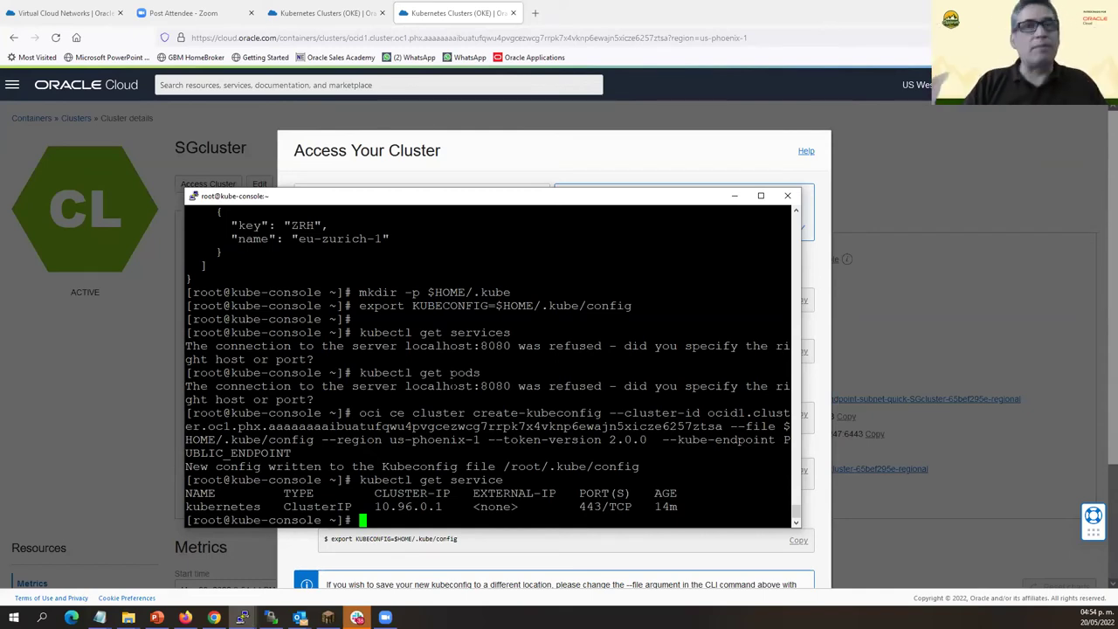
pyautogui.click(735, 196)
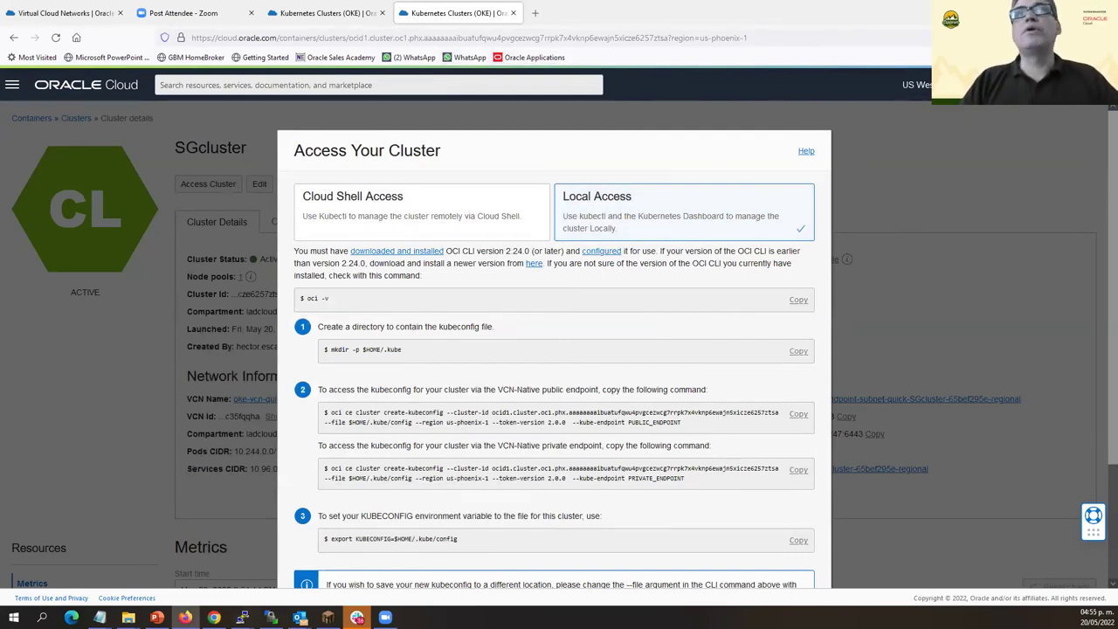
pyautogui.press('super+d')
# Restore both PuTTY sessions and quit the running k9s back to the shell.
pyautogui.moveTo(242, 617)
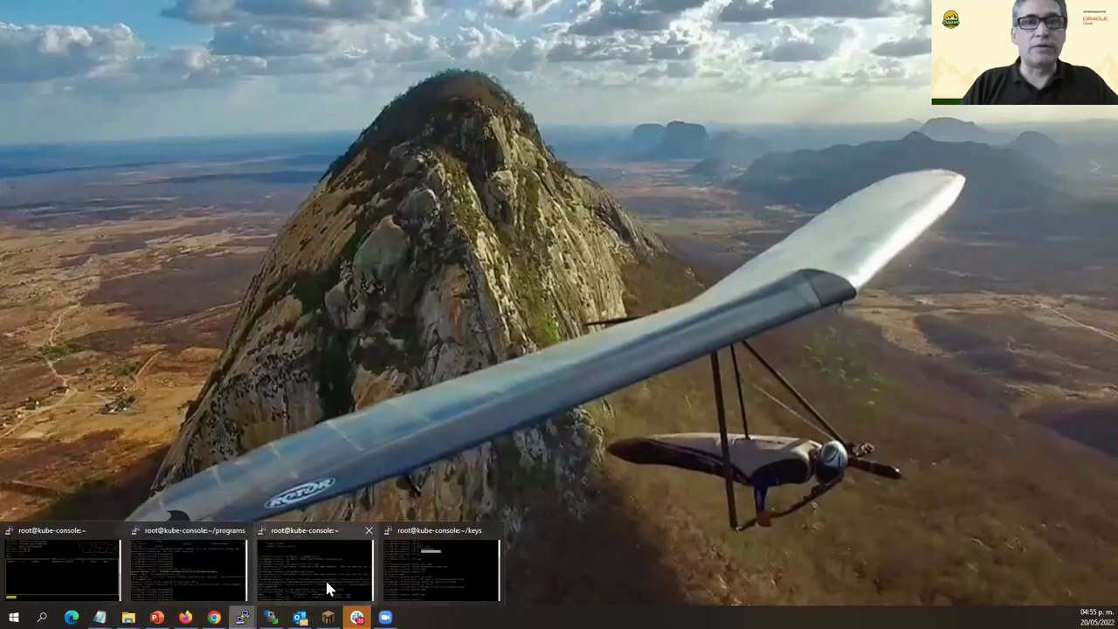
pyautogui.click(36, 563)
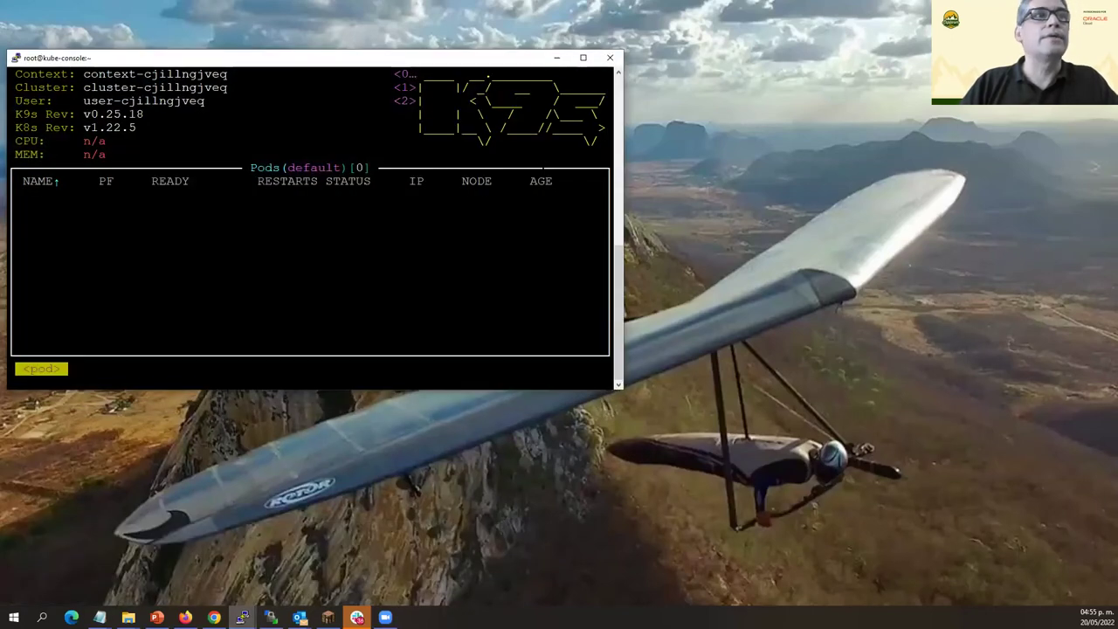
pyautogui.moveTo(242, 617)
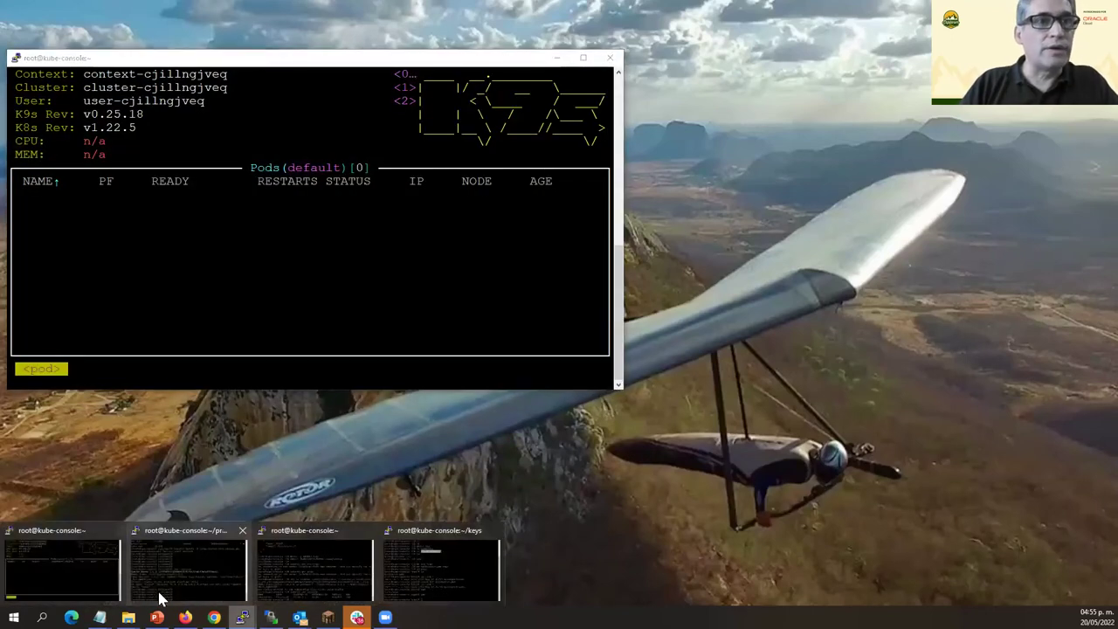
pyautogui.click(182, 561)
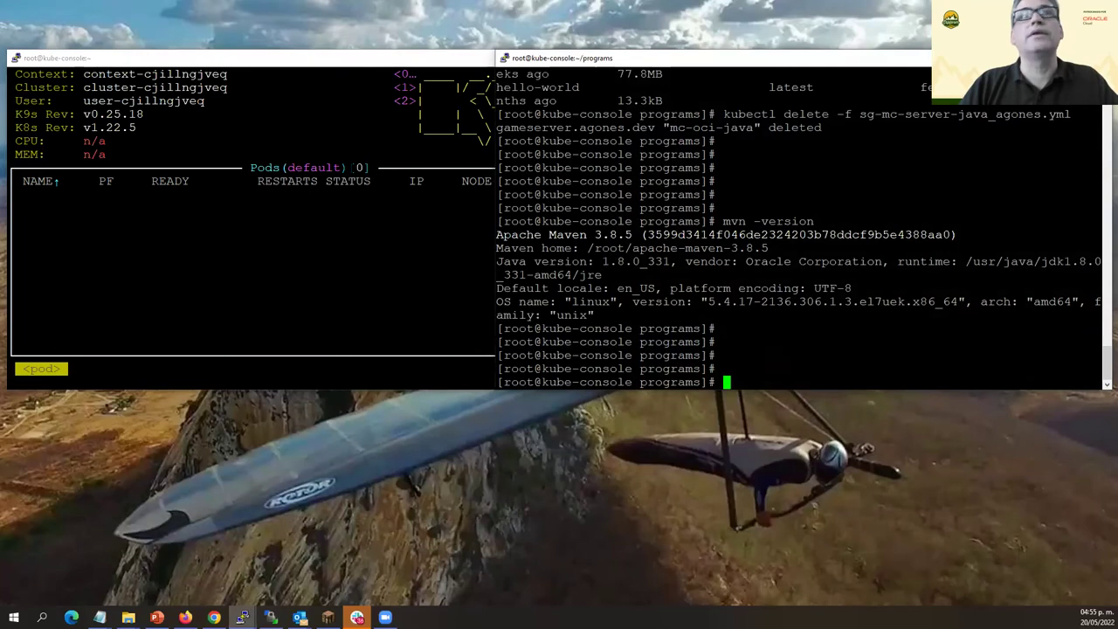
pyautogui.hotkey('alt', 'Tab')
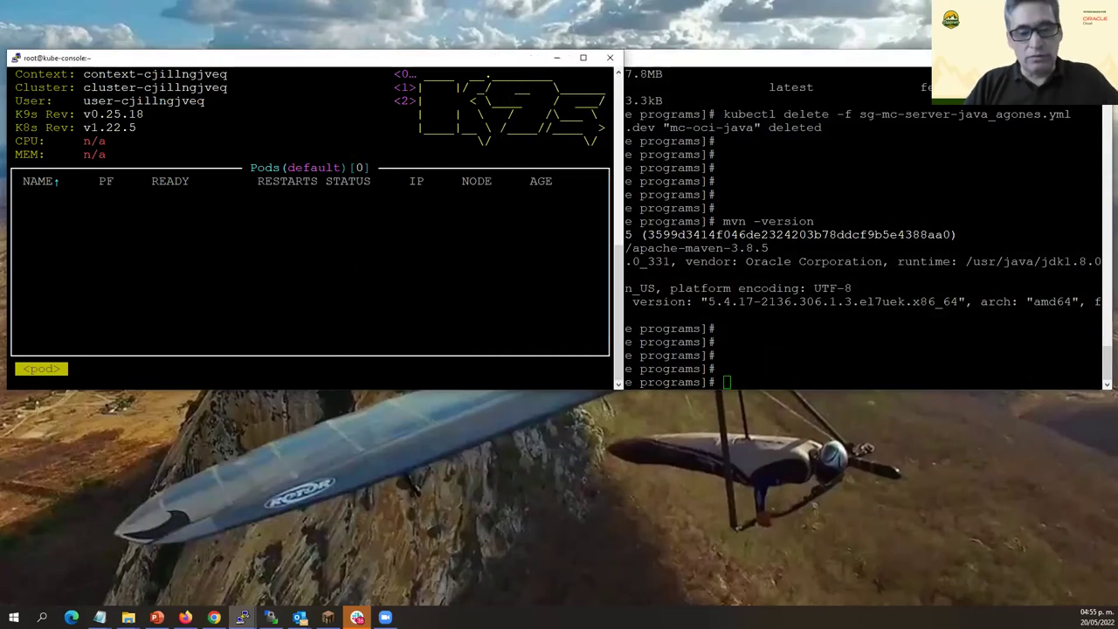
pyautogui.hotkey('ctrl', 'c')
pyautogui.press('Return')
pyautogui.press('Return')
# Run 'kubectl get services' at the prompt.
pyautogui.press('Return')
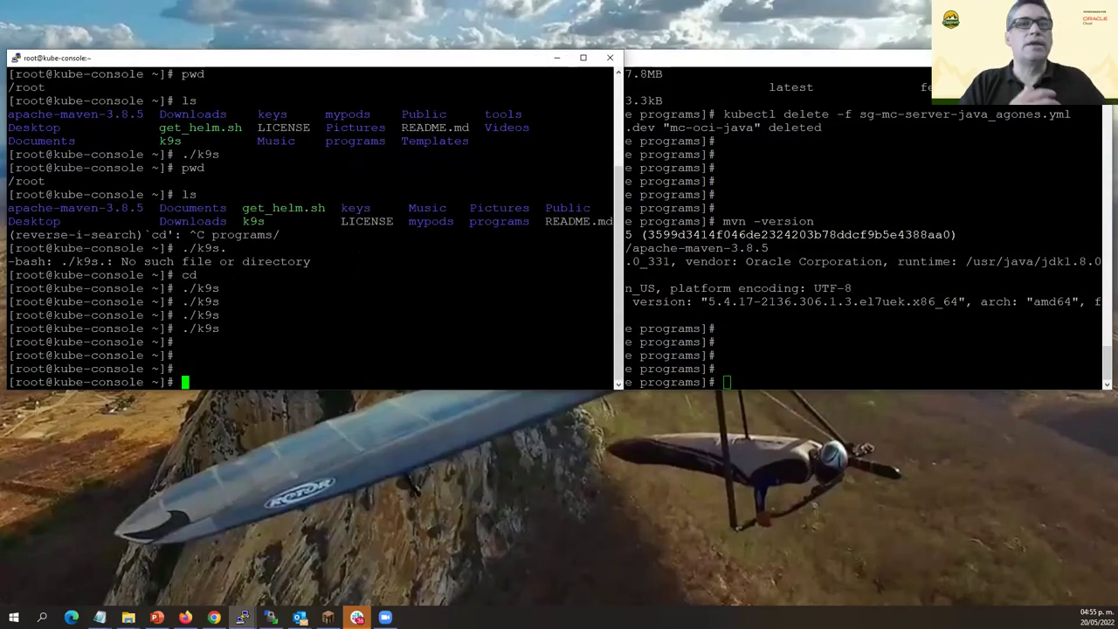
pyautogui.write('kubectl get services')
pyautogui.press('Return')
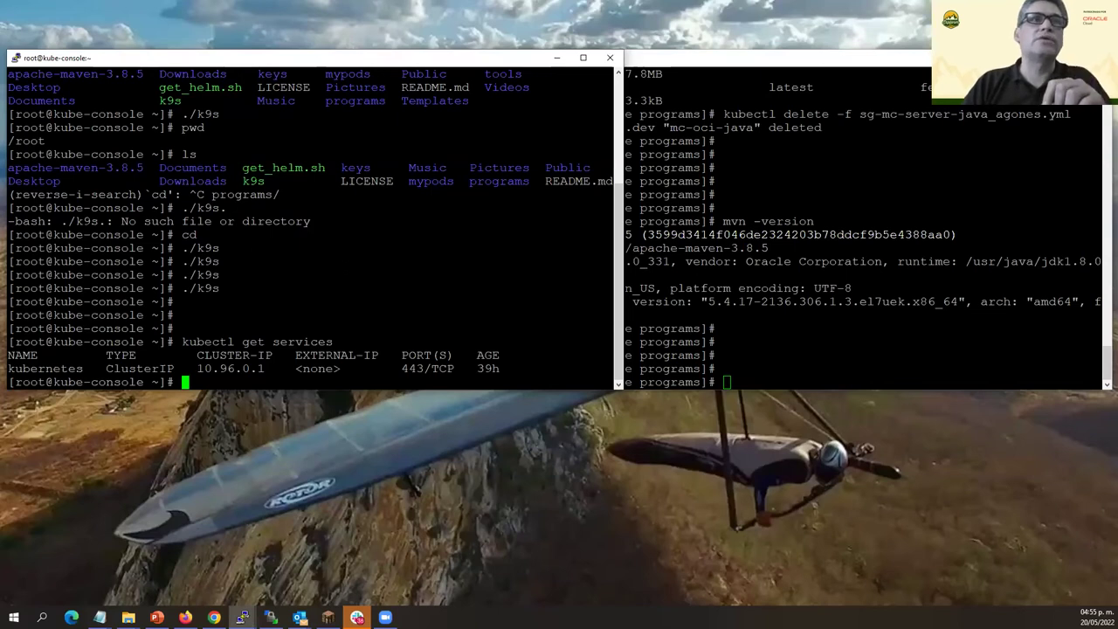
pyautogui.moveTo(236, 181); pyautogui.dragTo(272, 181)
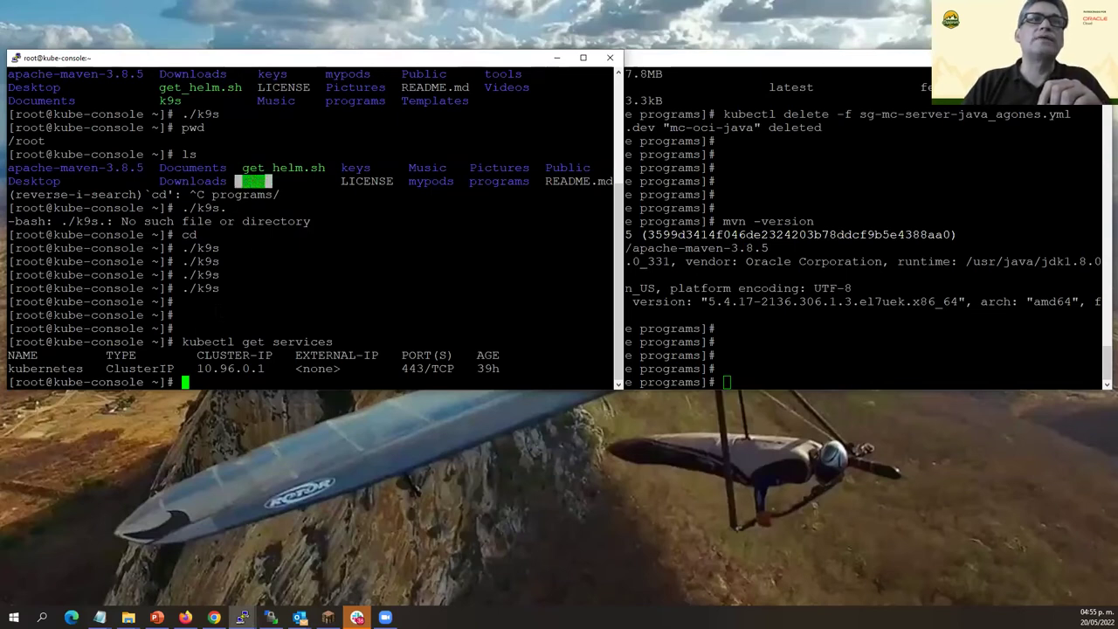
pyautogui.click(272, 180)
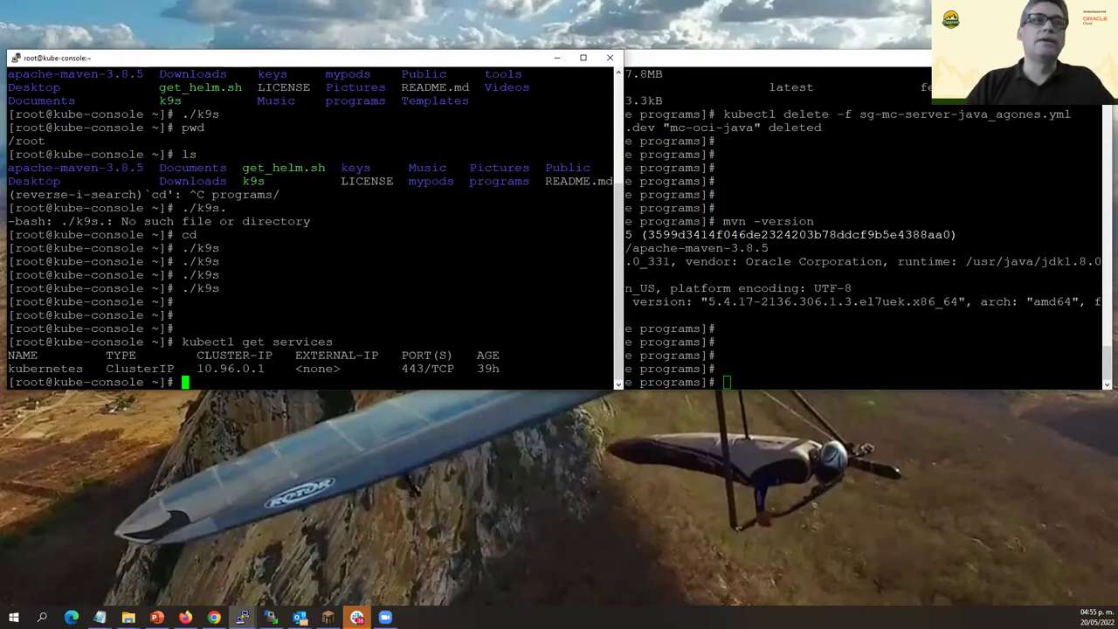
# Relaunch ./k9s maximised, showing all namespaces' 22 pods, with the ~/programs terminal in front.
pyautogui.write('./k')
pyautogui.press('BackSpace')
pyautogui.press('BackSpace')
pyautogui.press('BackSpace')
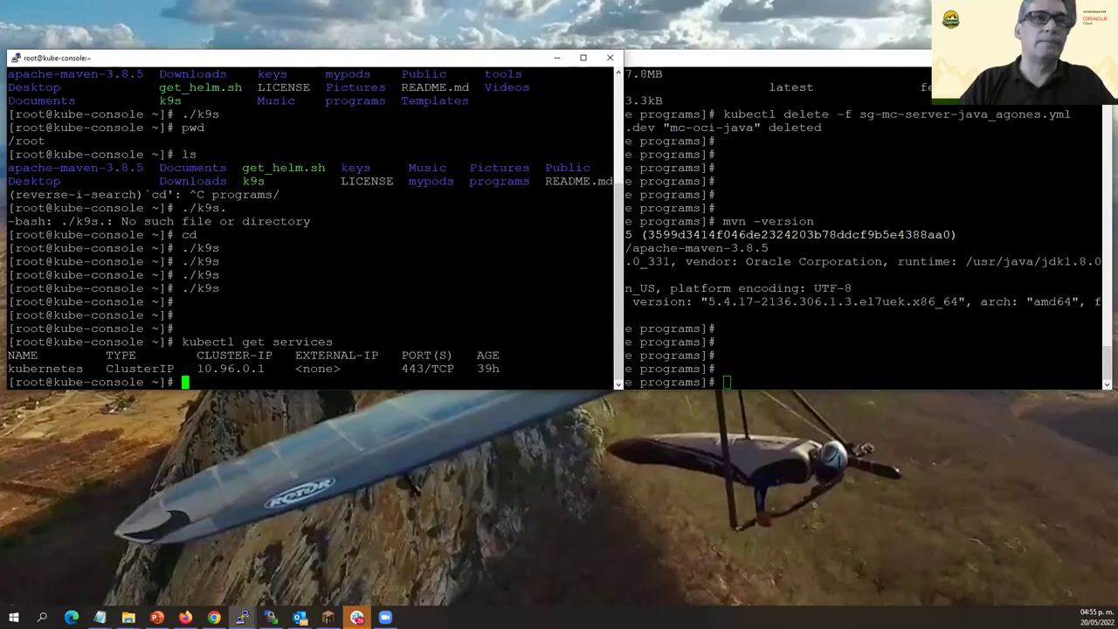
pyautogui.write('./k')
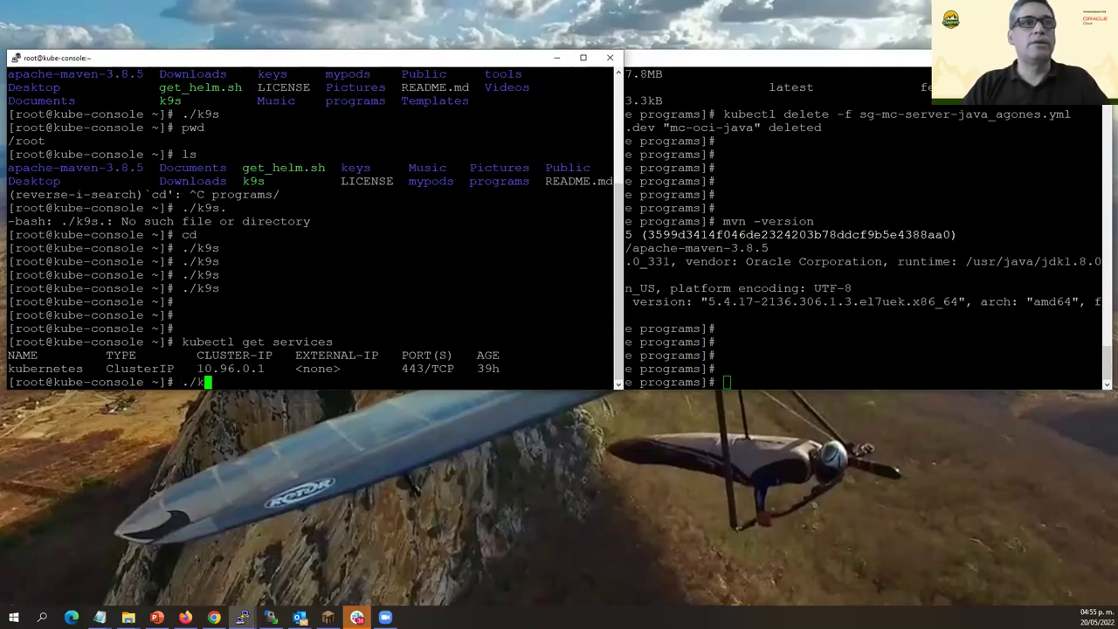
pyautogui.write('9s')
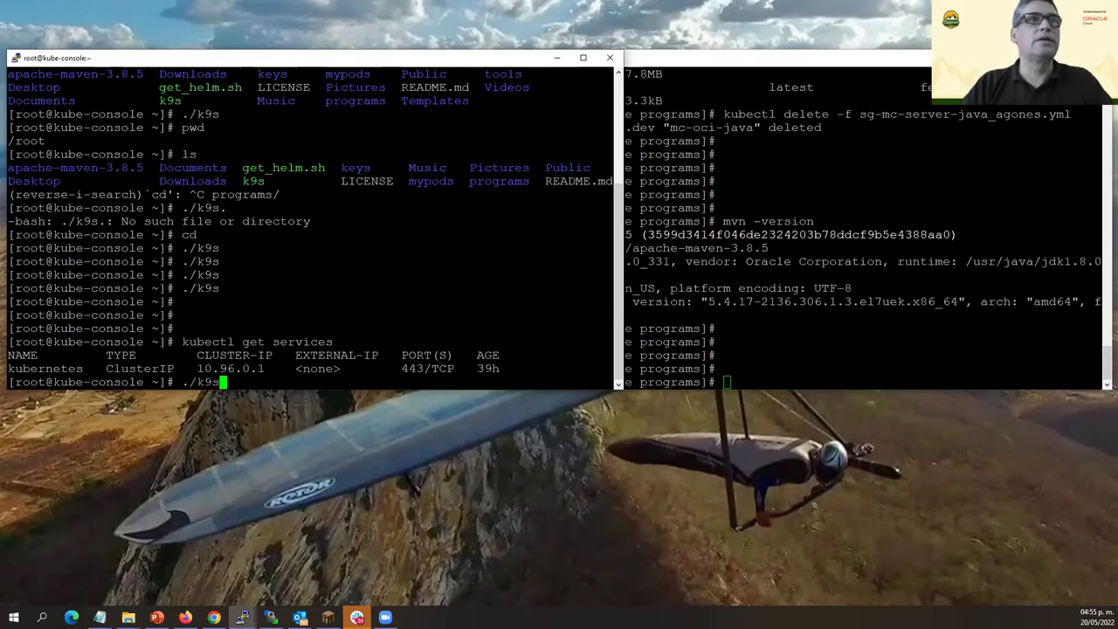
pyautogui.press('Return')
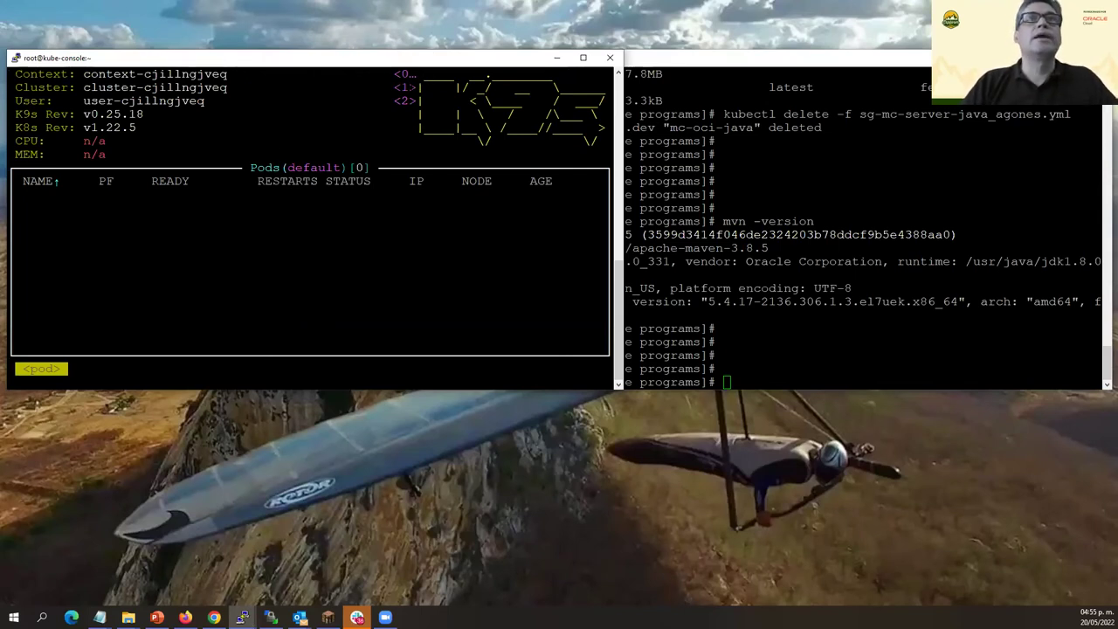
pyautogui.click(582, 58)
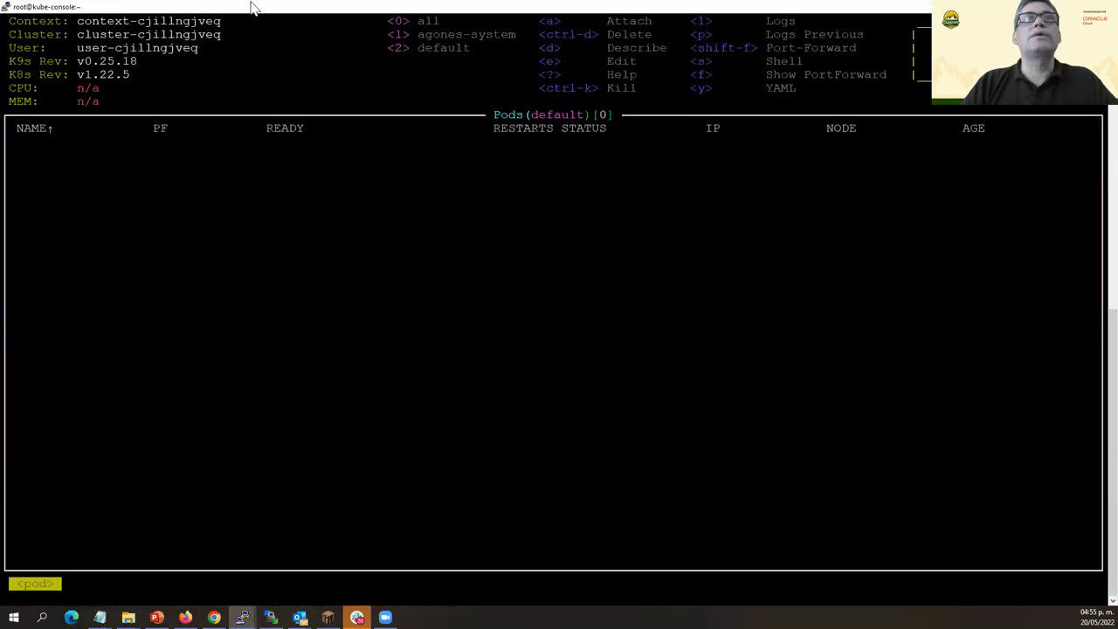
pyautogui.press('0')
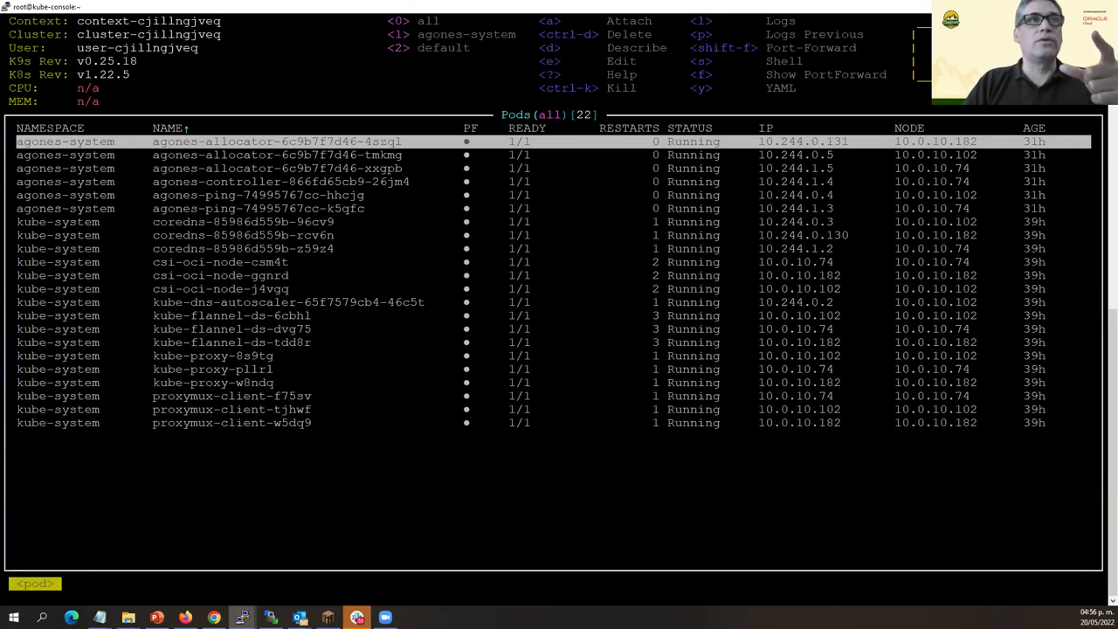
pyautogui.hotkey('alt', 'Tab')
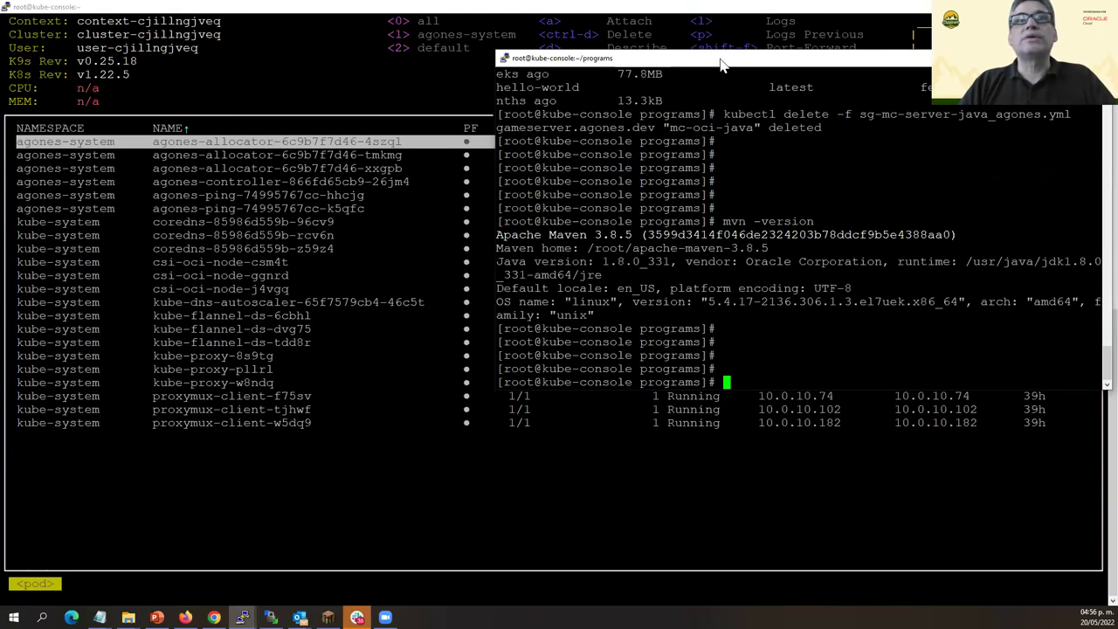
pyautogui.moveTo(721, 65); pyautogui.dragTo(660, 61)
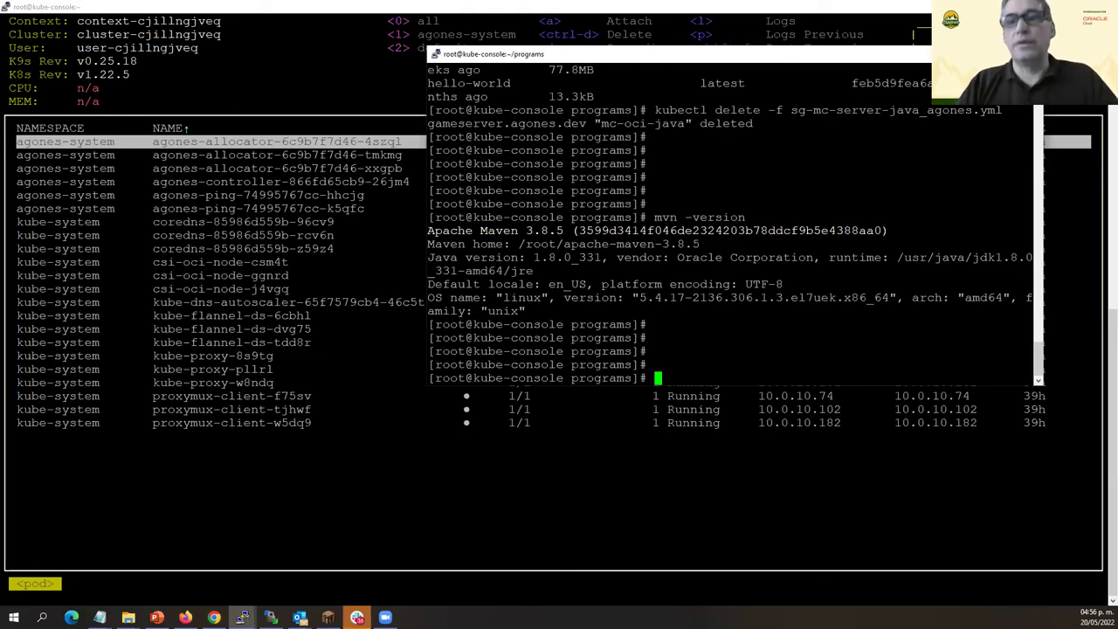
# Duplicate the SSH session and close the old kube-console session.
pyautogui.rightClick(642, 61)
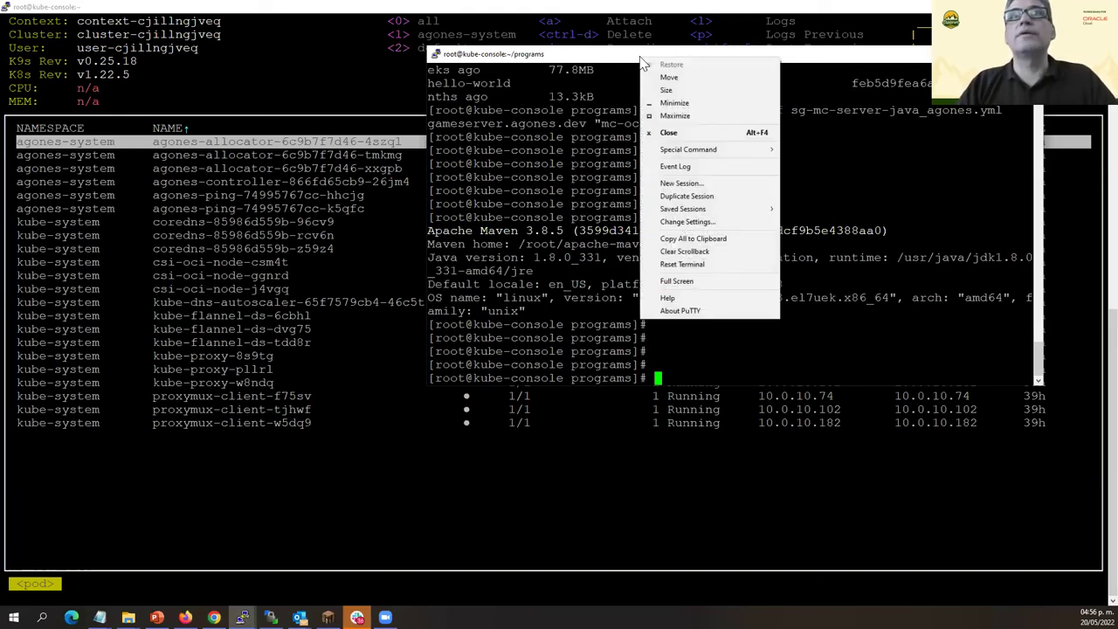
pyautogui.click(688, 196)
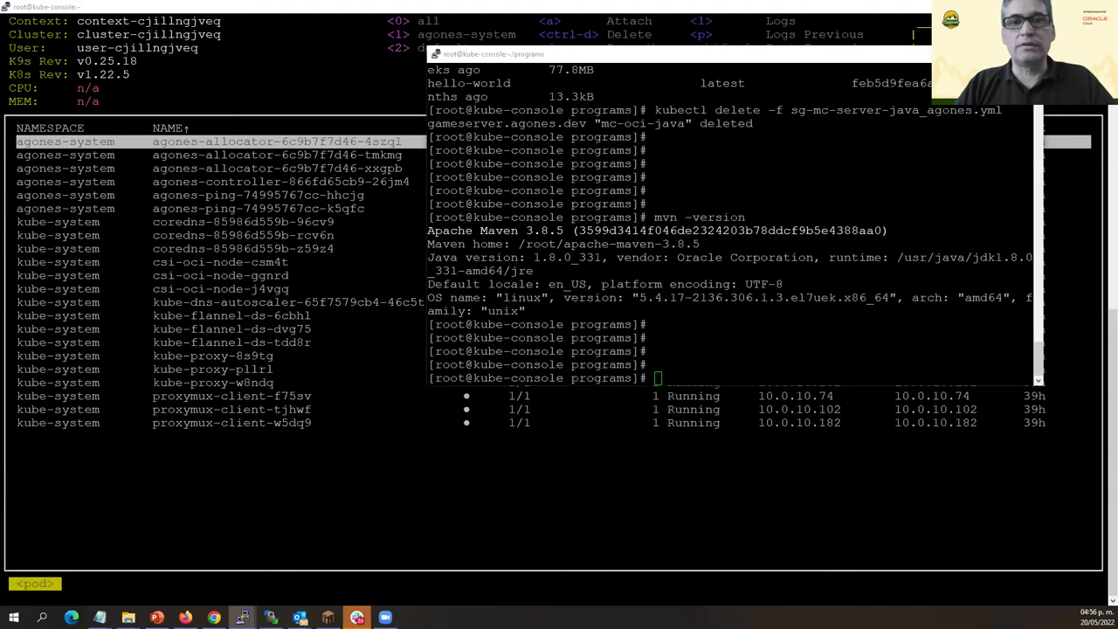
pyautogui.hotkey('alt', 'Tab')
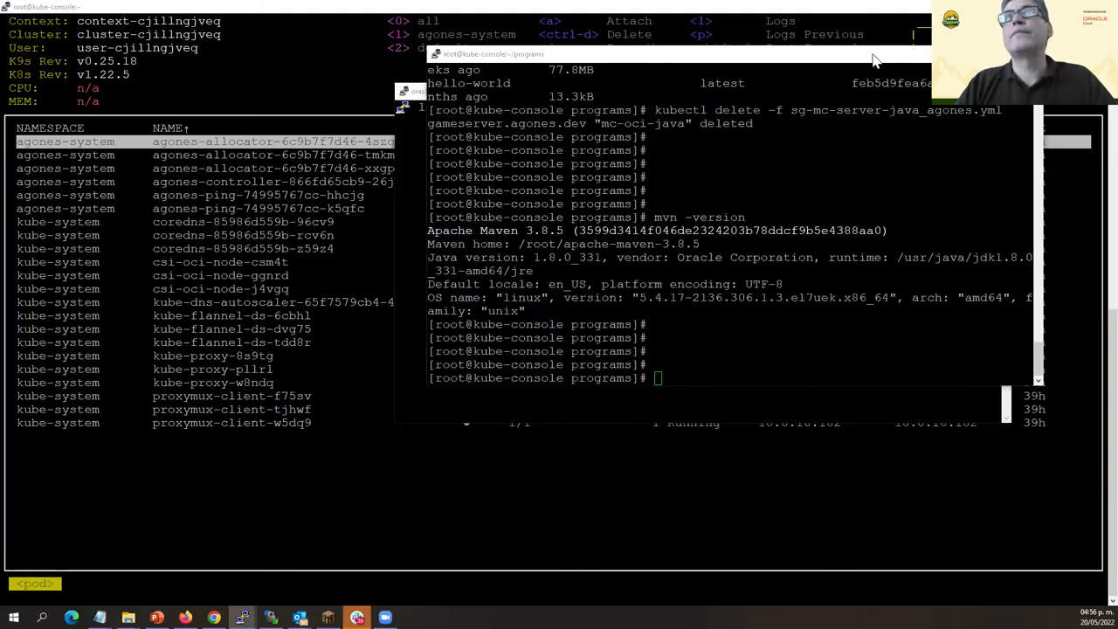
pyautogui.hotkey('alt', 'F4')
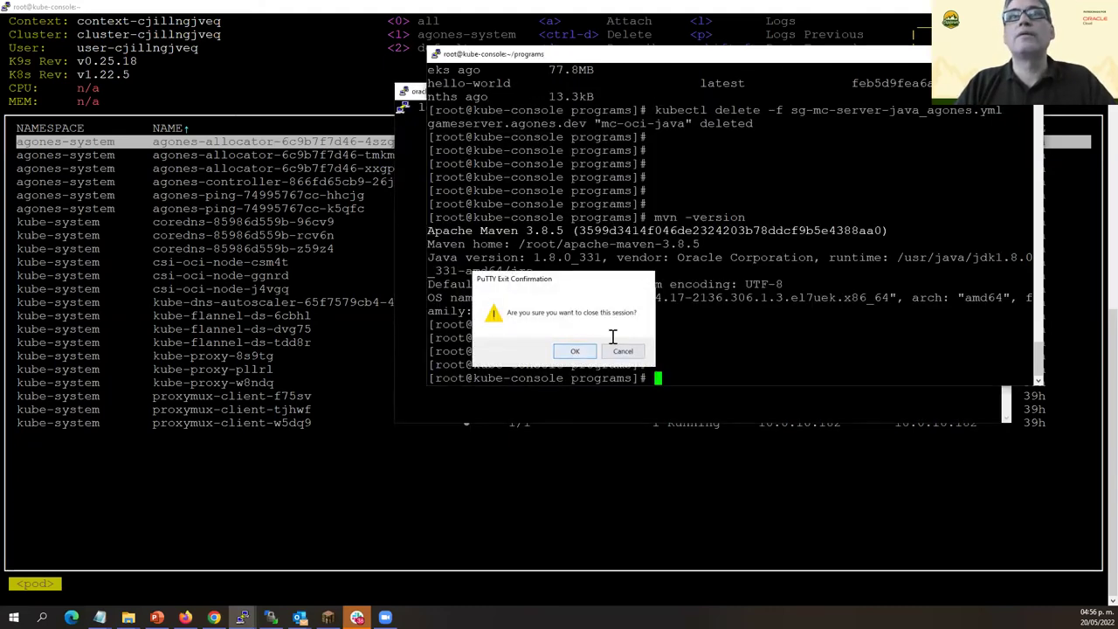
pyautogui.click(591, 353)
# Log in as opc and become root with 'sudo su -'.
pyautogui.write('opc')
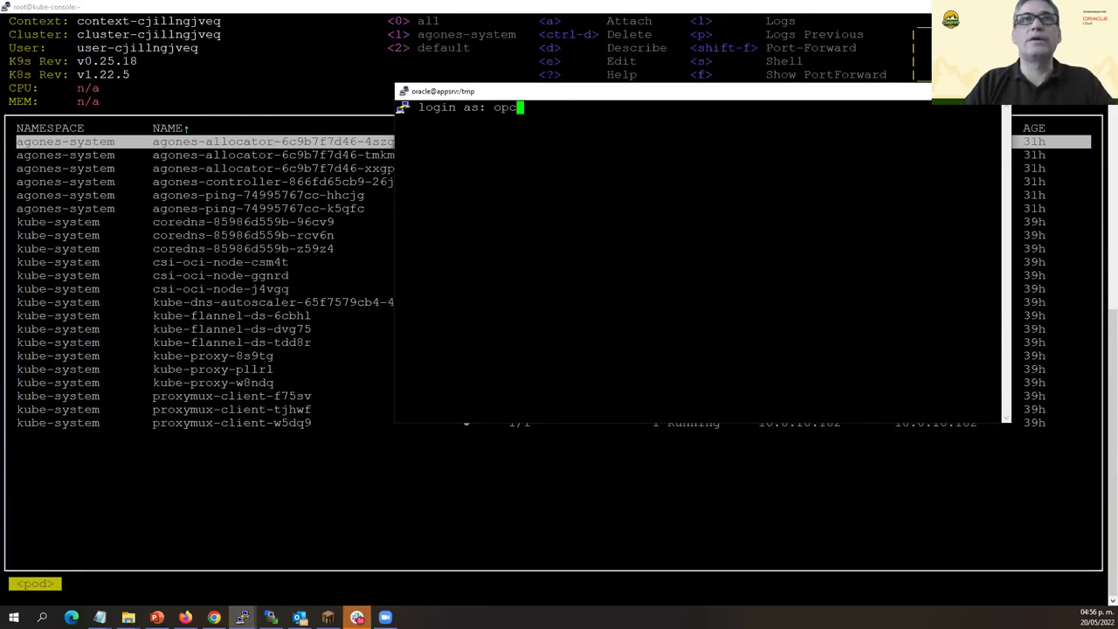
pyautogui.press('Return')
pyautogui.write('su')
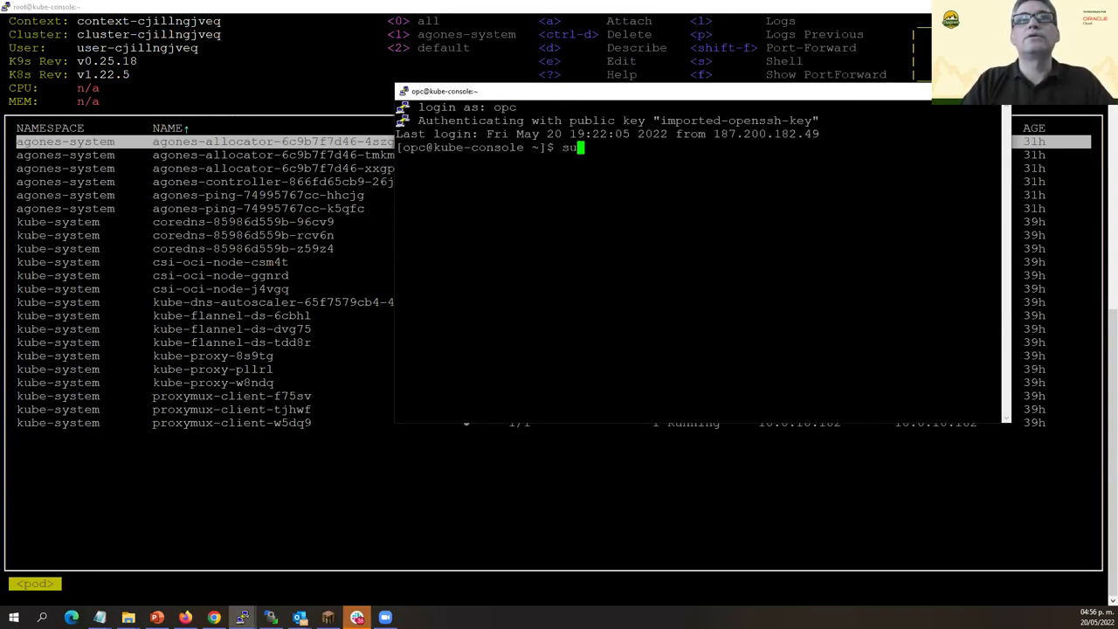
pyautogui.write('do su -')
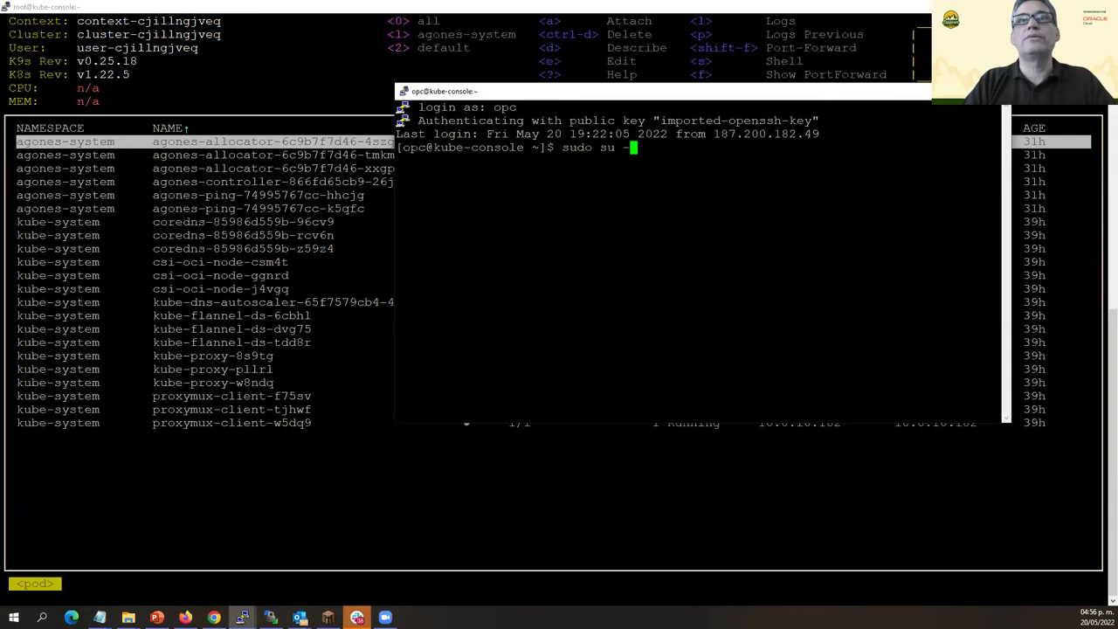
pyautogui.press('Return')
# List the home and programs folders, then maximise the terminal full-screen.
pyautogui.write('cd')
pyautogui.press('Return')
pyautogui.write('ls')
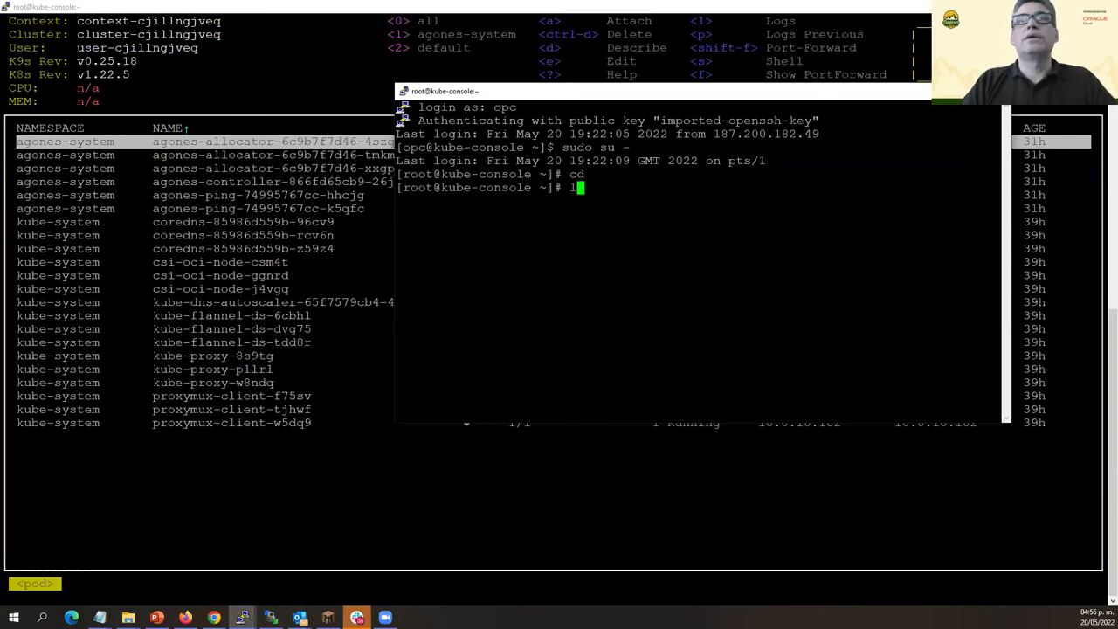
pyautogui.press('Return')
pyautogui.write('cd programs')
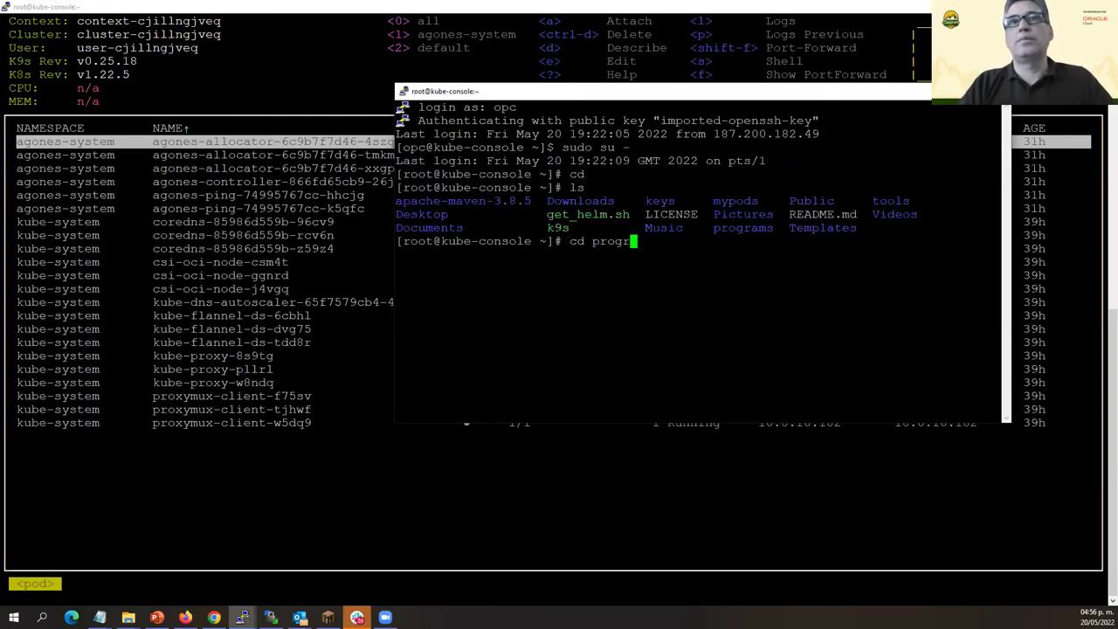
pyautogui.press('Return')
pyautogui.write('ls')
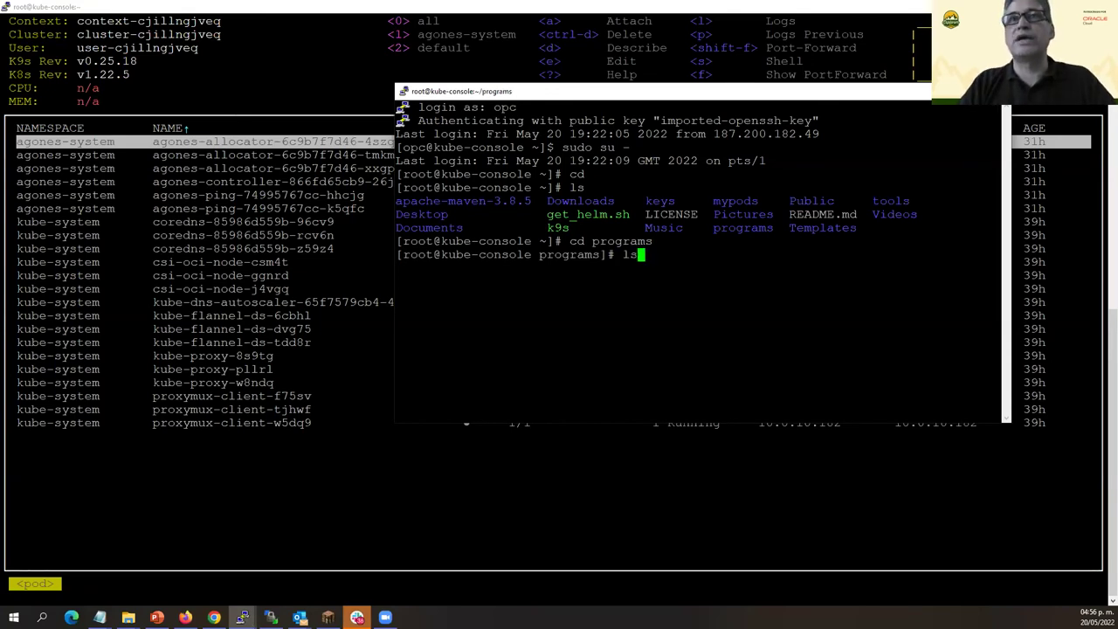
pyautogui.press('Return')
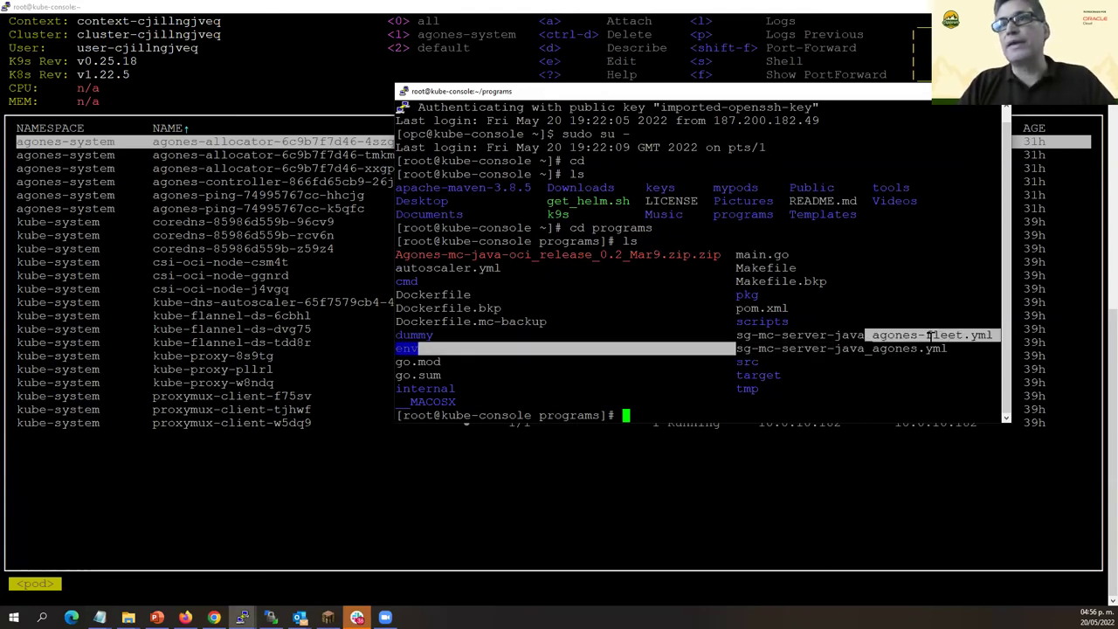
pyautogui.doubleClick(817, 349)
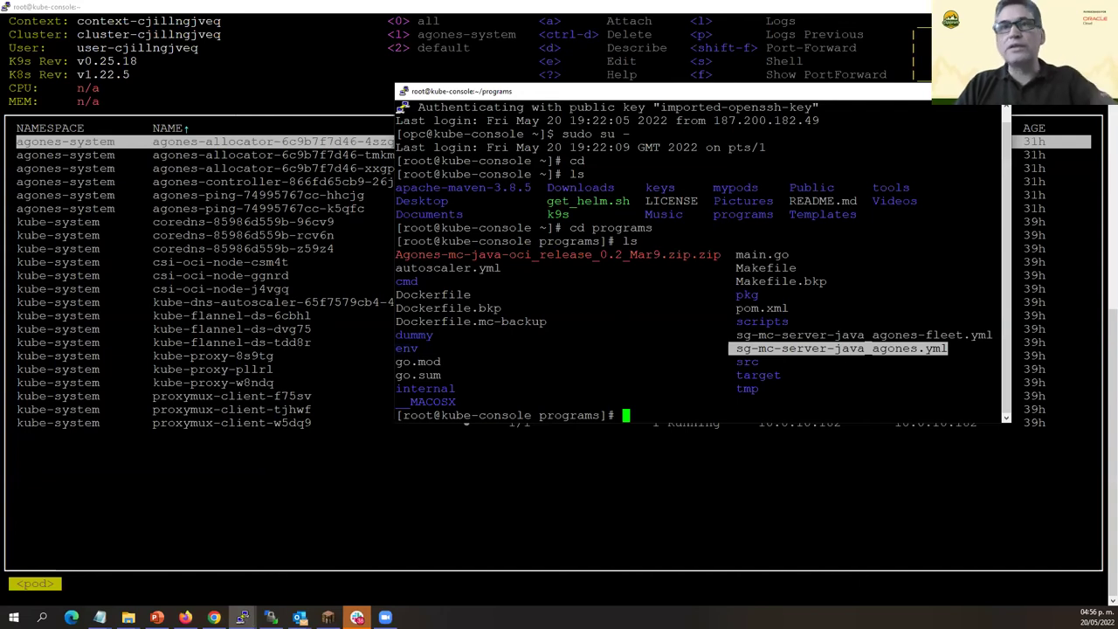
pyautogui.write('mo')
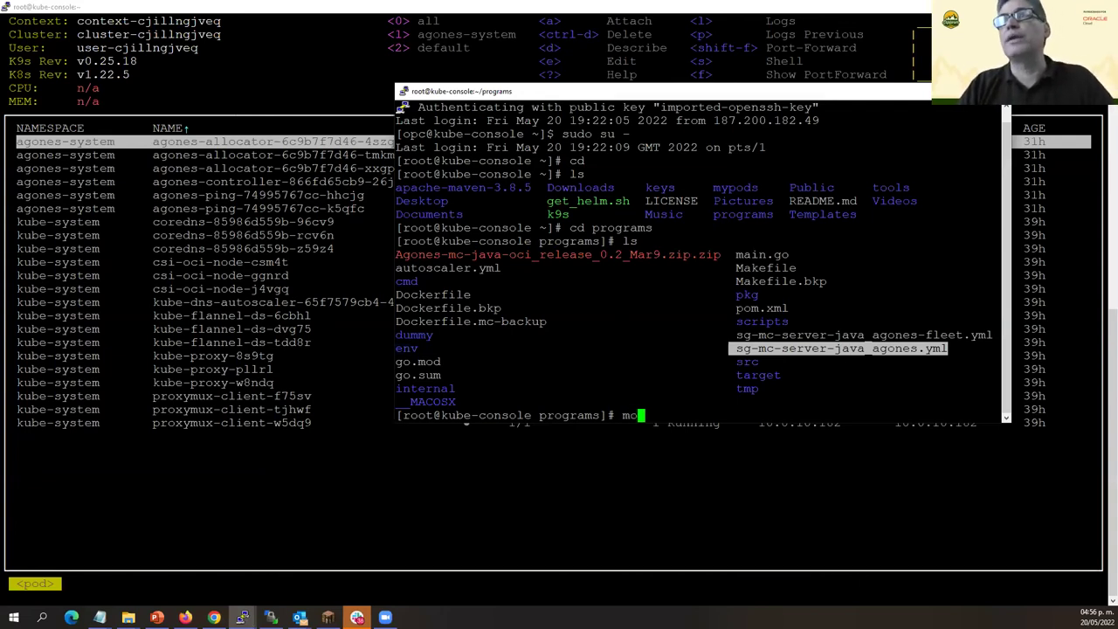
pyautogui.press('super+Up')
# Open sg-mc-server-java_agones-fleet.yml with 'more' using Tab completion.
pyautogui.press('BackSpace')
pyautogui.press('BackSpace')
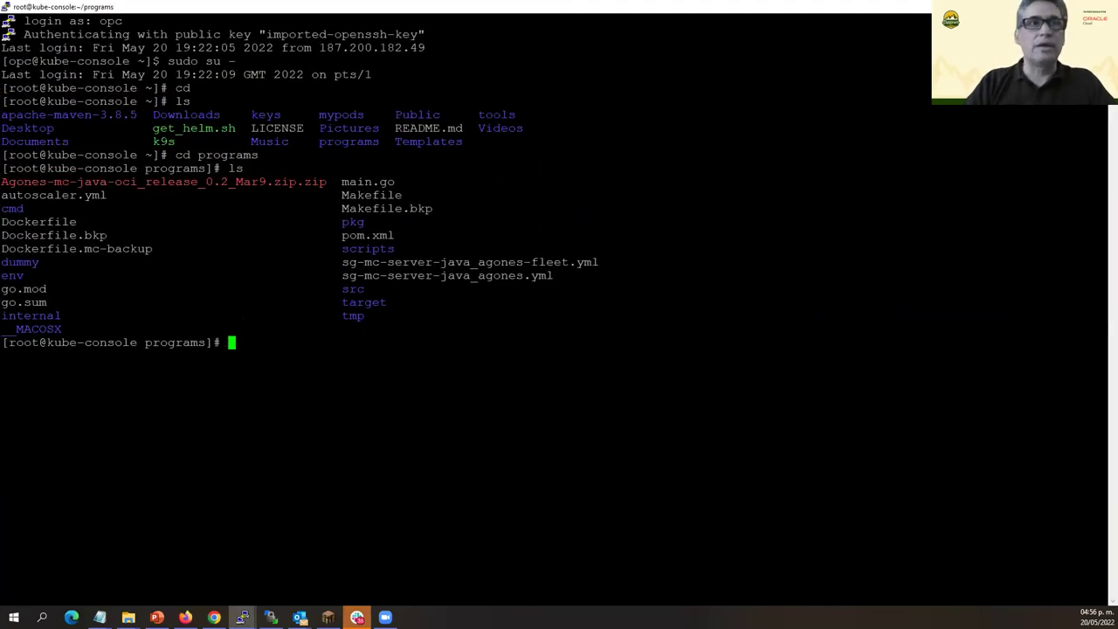
pyautogui.write('more s')
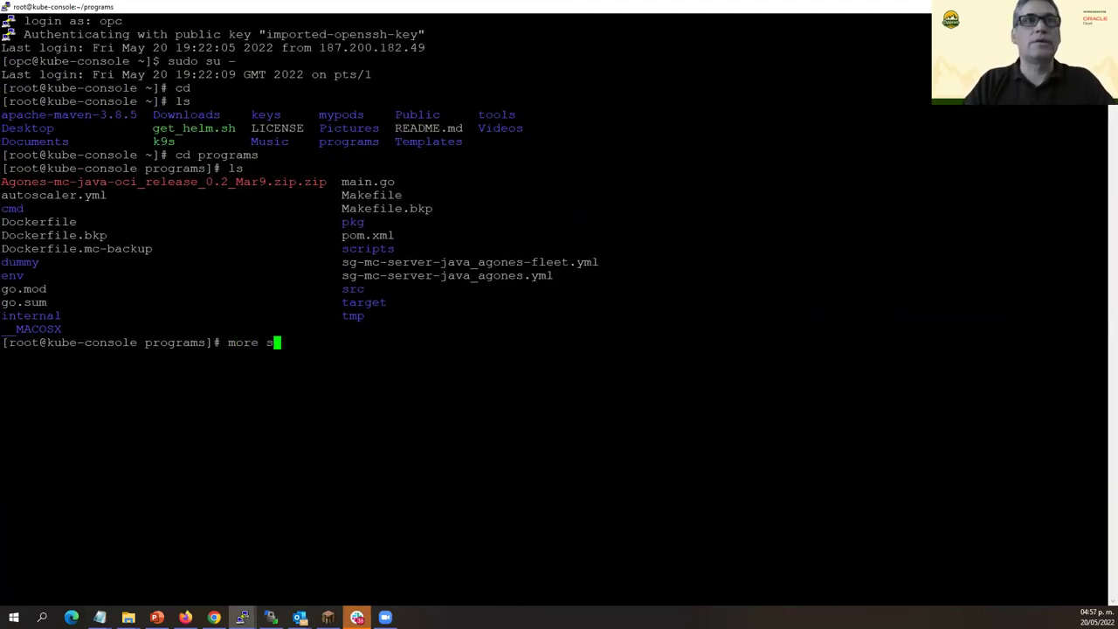
pyautogui.write('g-mc-server-')
pyautogui.press('Tab')
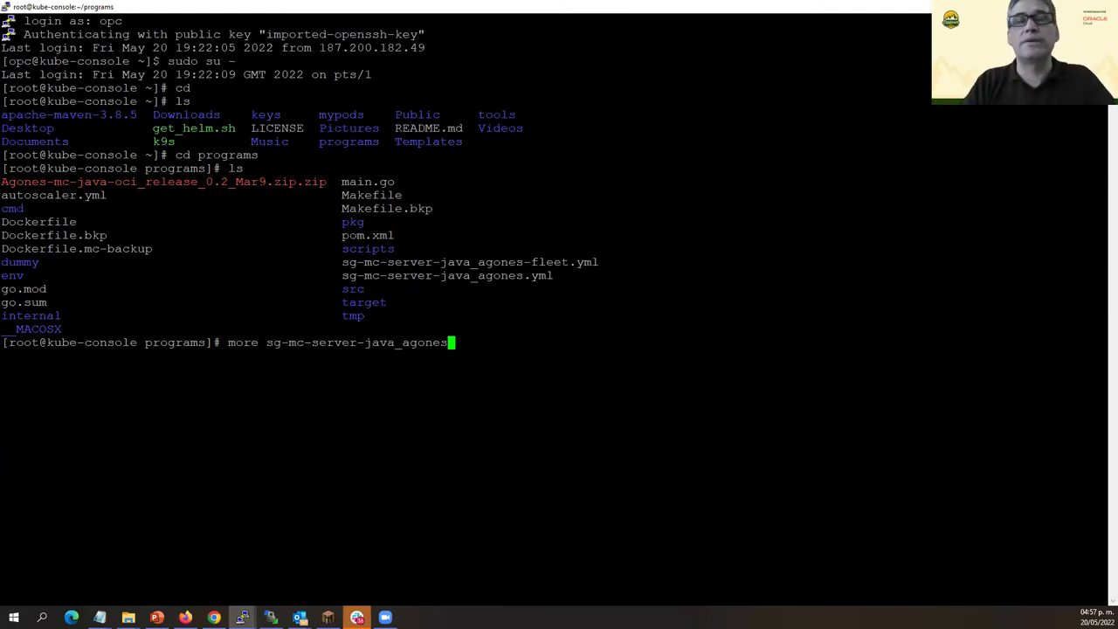
pyautogui.write('-fe')
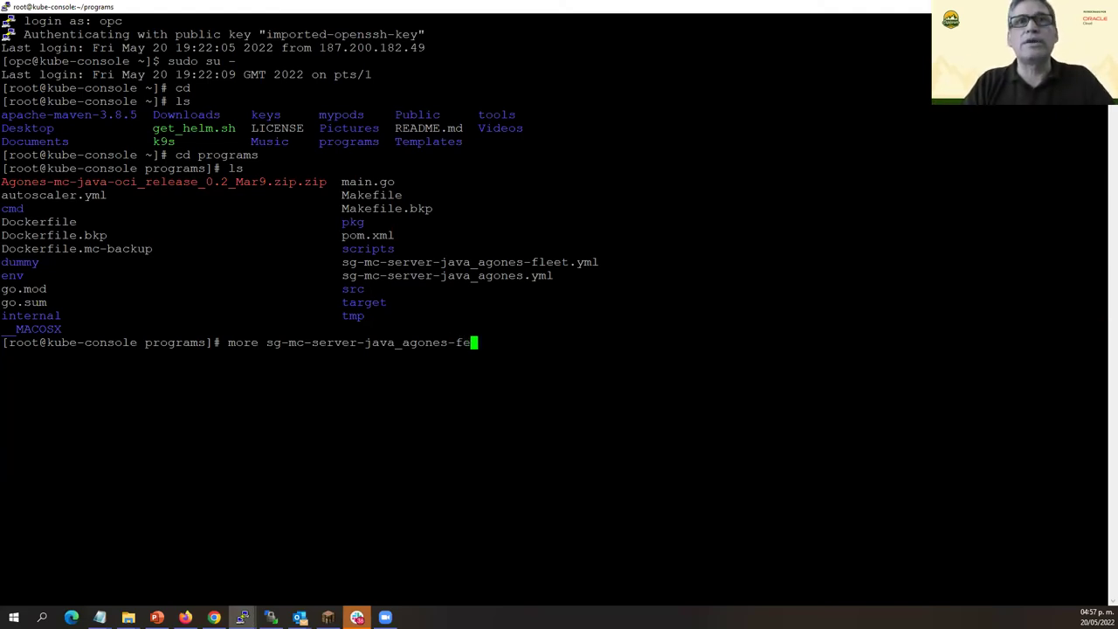
pyautogui.press('Tab')
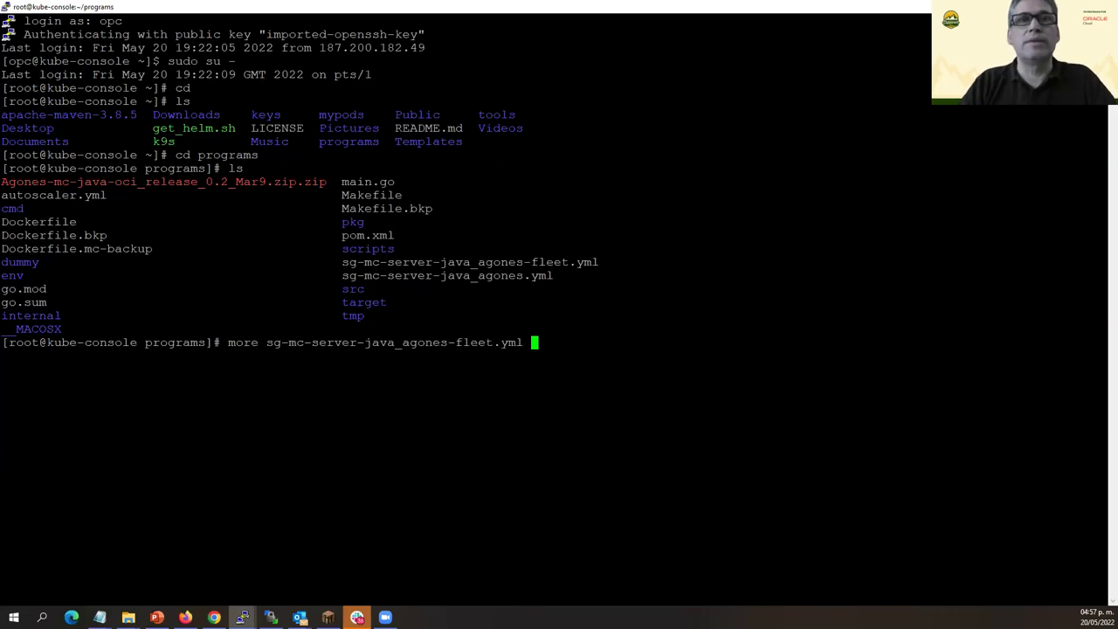
pyautogui.press('Return')
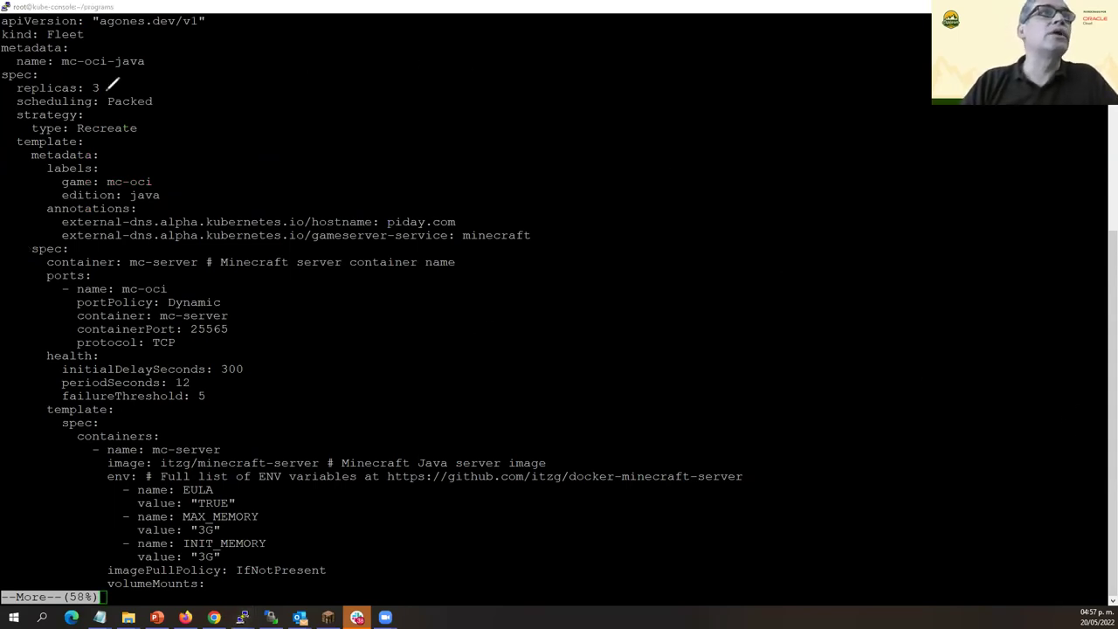
# Page through the fleet YAML to the end, marking the container block and mc-monitor definition.
pyautogui.moveTo(101, 84)
pyautogui.mouseDown()
pyautogui.moveTo(105, 70)
pyautogui.moveTo(56, 74)
pyautogui.mouseUp()
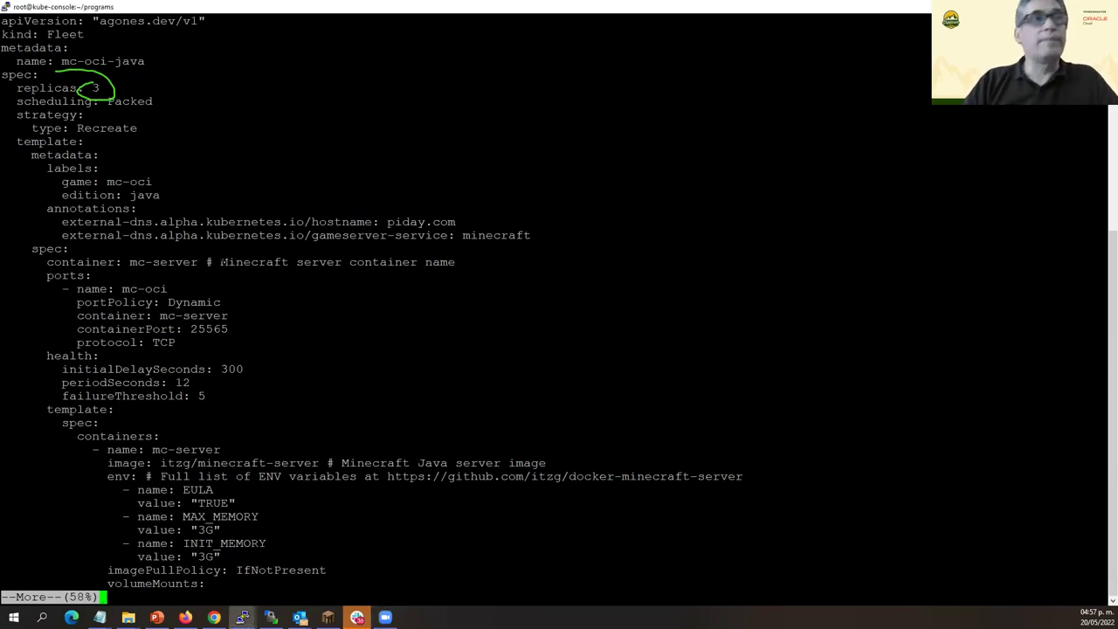
pyautogui.moveTo(39, 262)
pyautogui.mouseDown()
pyautogui.moveTo(131, 276)
pyautogui.moveTo(254, 337)
pyautogui.moveTo(261, 476)
pyautogui.moveTo(525, 491)
pyautogui.moveTo(767, 476)
pyautogui.mouseUp()
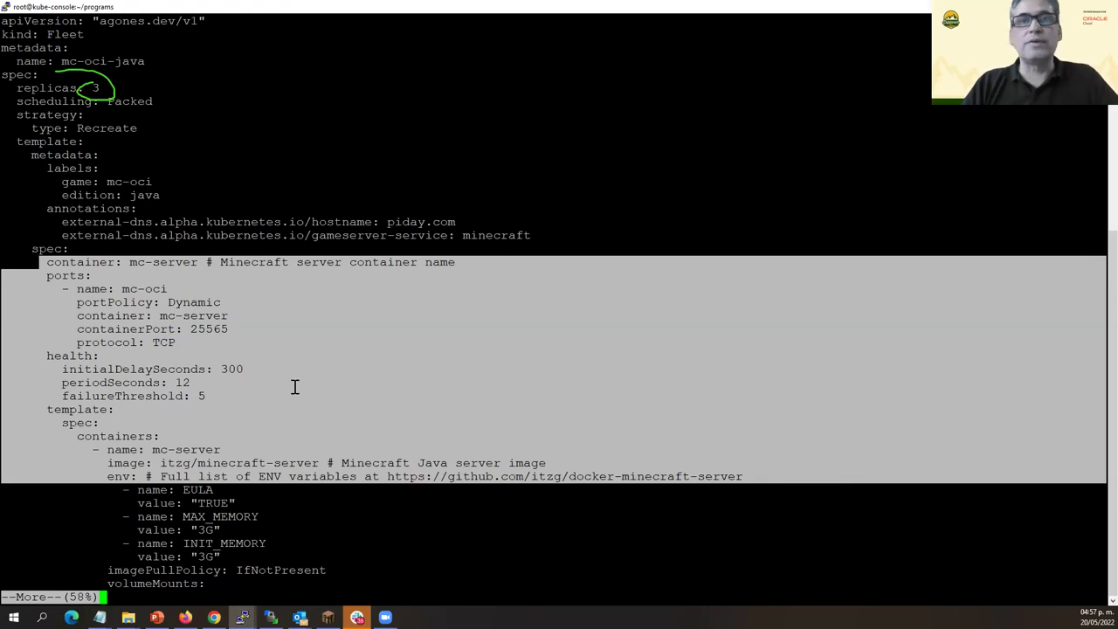
pyautogui.click(194, 339)
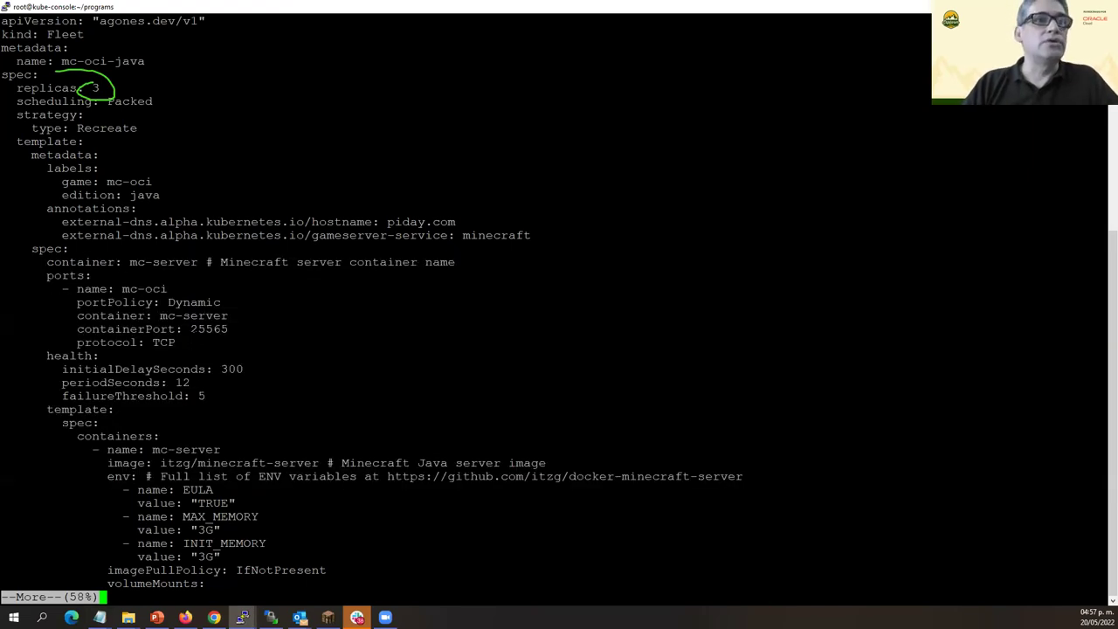
pyautogui.press('Return')
pyautogui.press('Return')
pyautogui.press('Return')
pyautogui.press('Return')
pyautogui.press('Return')
pyautogui.press('Return')
pyautogui.press('Return')
pyautogui.press('Return')
pyautogui.press('Return')
pyautogui.press('Return')
pyautogui.press('Return')
pyautogui.press('Return')
pyautogui.press('Return')
pyautogui.press('Return')
pyautogui.press('Return')
pyautogui.press('Return')
pyautogui.press('Return')
pyautogui.press('Return')
pyautogui.press('Return')
pyautogui.press('Return')
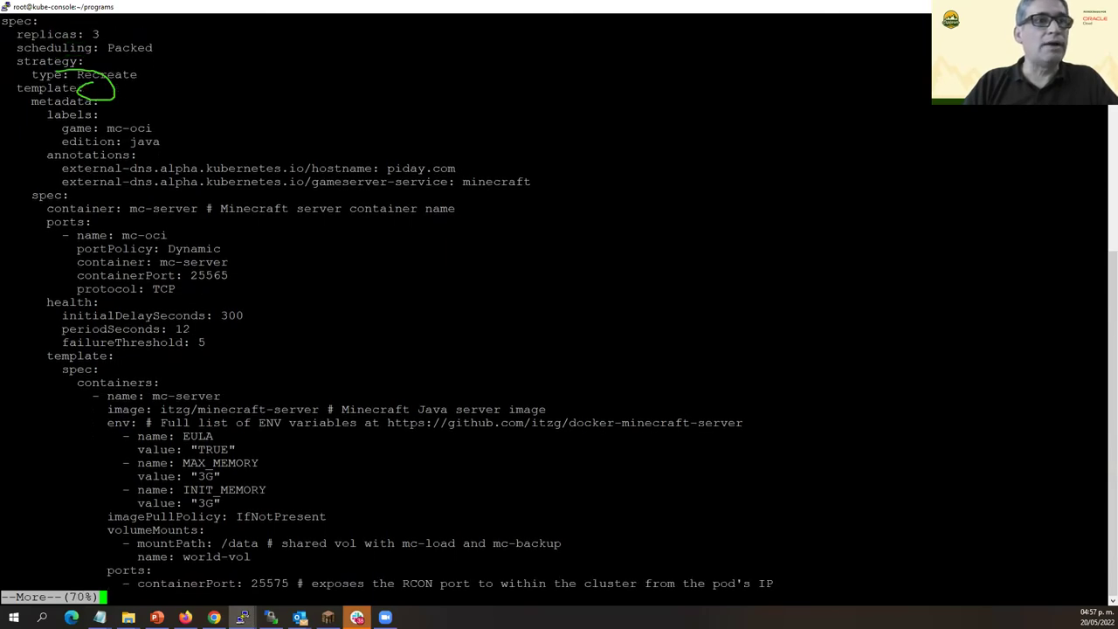
pyautogui.press('Return')
pyautogui.press('Return')
pyautogui.press('Return')
pyautogui.press('Return')
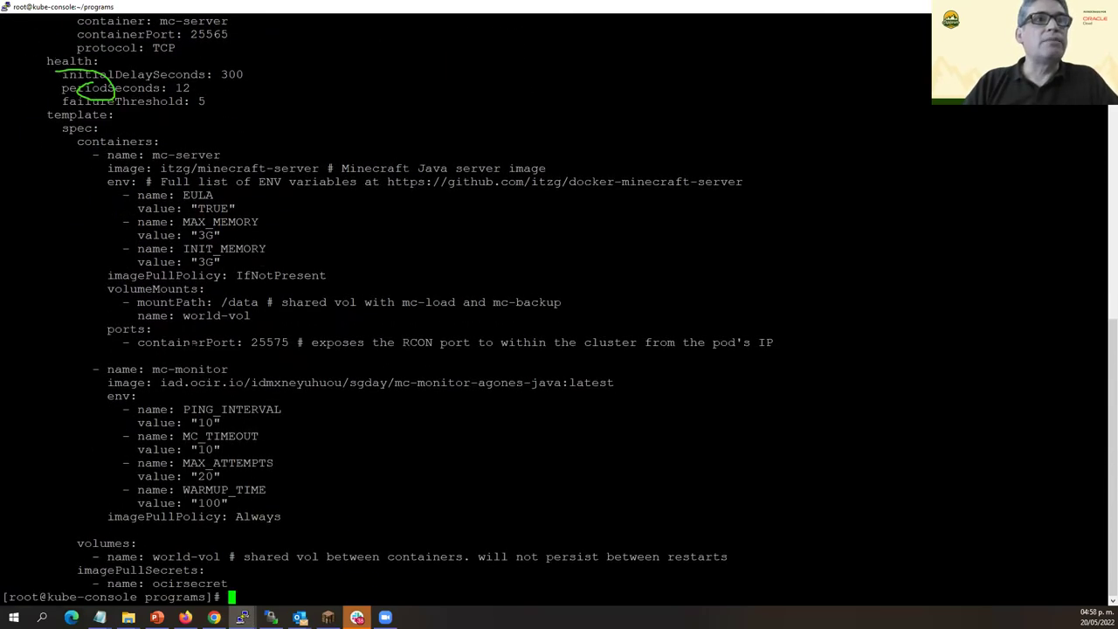
pyautogui.moveTo(350, 328); pyautogui.dragTo(350, 486)
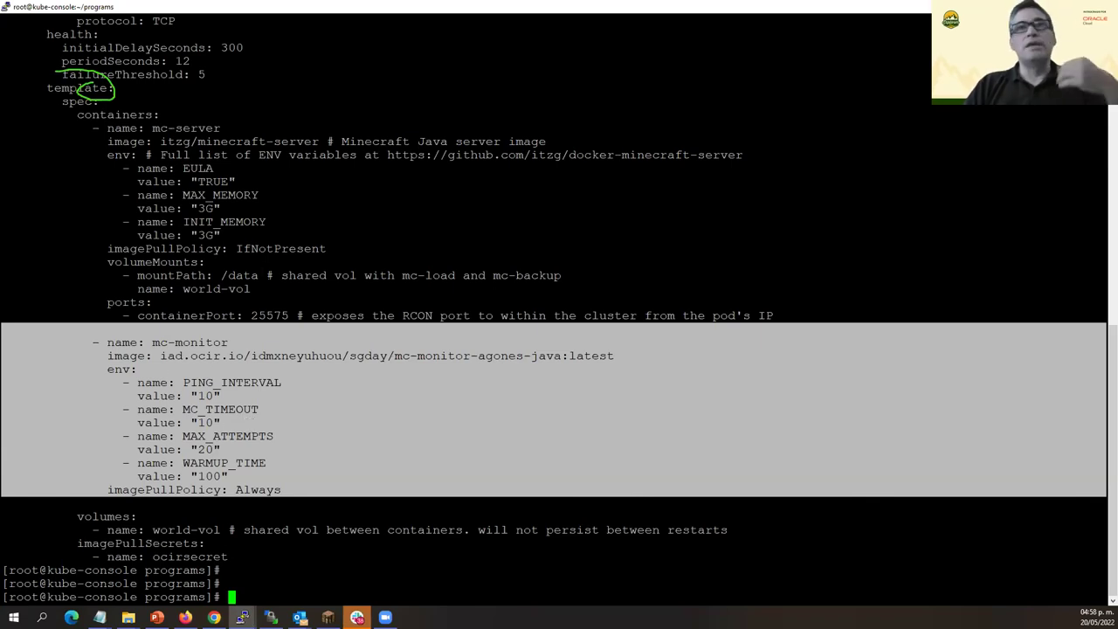
# List the programs folder and search history for an earlier cd command, then cancel.
pyautogui.write('l')
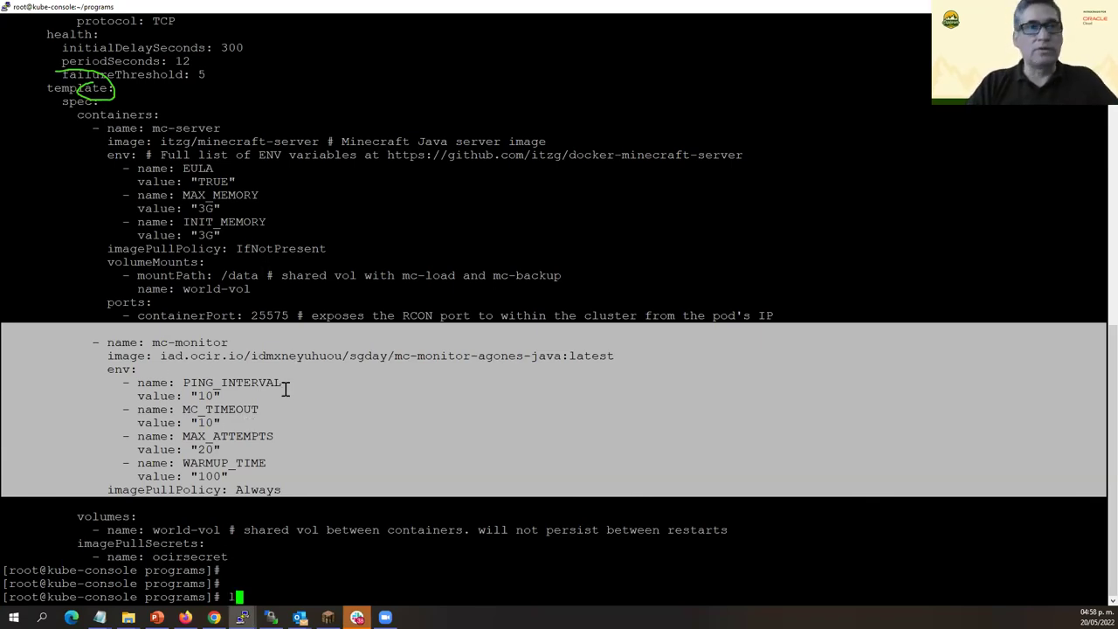
pyautogui.write('s')
pyautogui.press('Return')
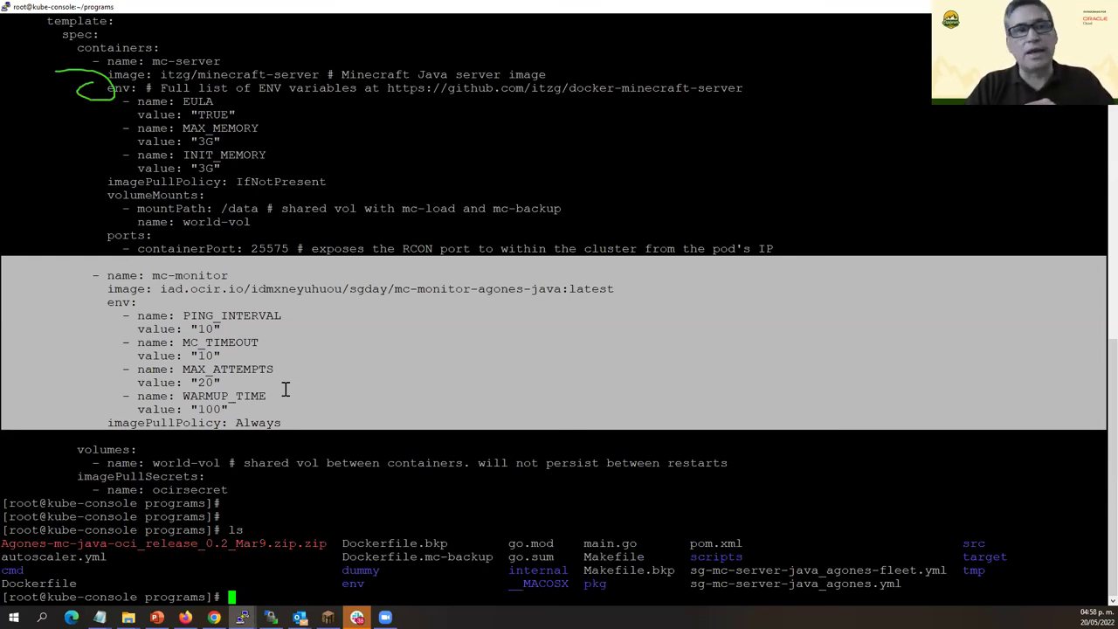
pyautogui.hotkey('ctrl', 'r')
pyautogui.write('cd')
pyautogui.hotkey('ctrl', 'r')
pyautogui.hotkey('ctrl', 'r')
pyautogui.hotkey('ctrl', 'r')
pyautogui.hotkey('ctrl', 'r')
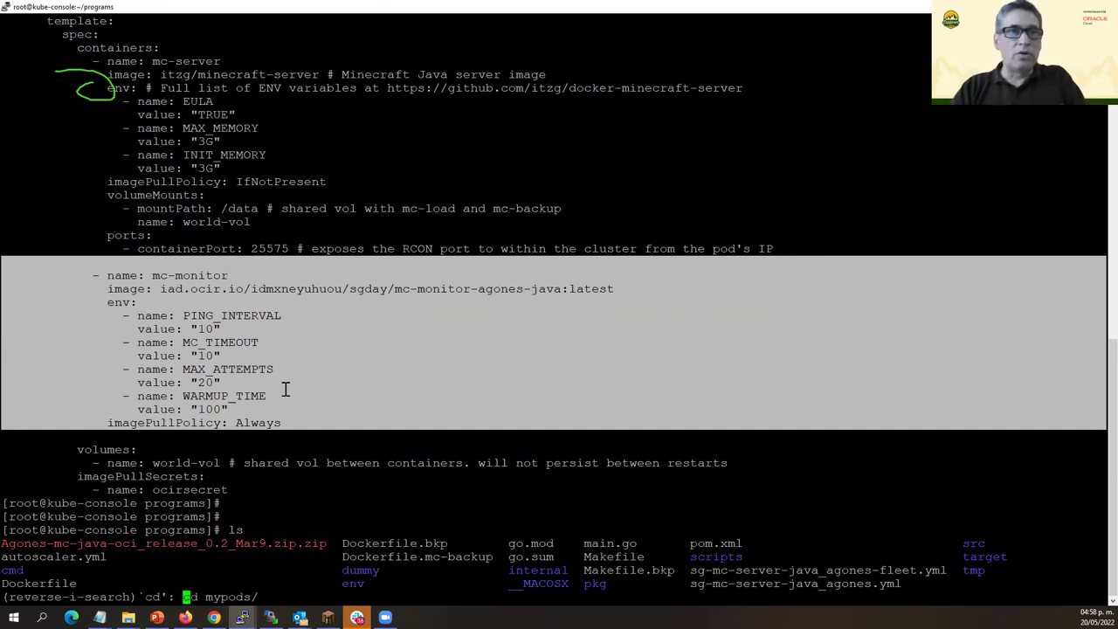
pyautogui.hotkey('ctrl', 'r')
pyautogui.hotkey('ctrl', 'r')
pyautogui.hotkey('ctrl', 'r')
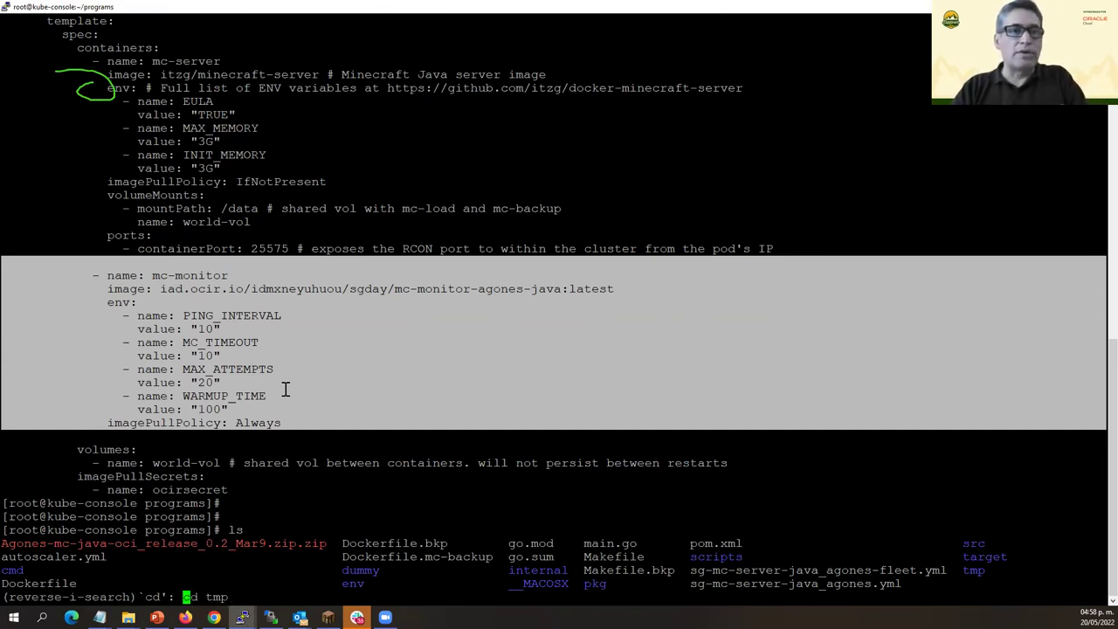
pyautogui.hotkey('ctrl', 'r')
pyautogui.hotkey('ctrl', 'r')
pyautogui.hotkey('ctrl', 'r')
pyautogui.hotkey('ctrl', 'r')
pyautogui.hotkey('ctrl', 'r')
pyautogui.hotkey('ctrl', 'r')
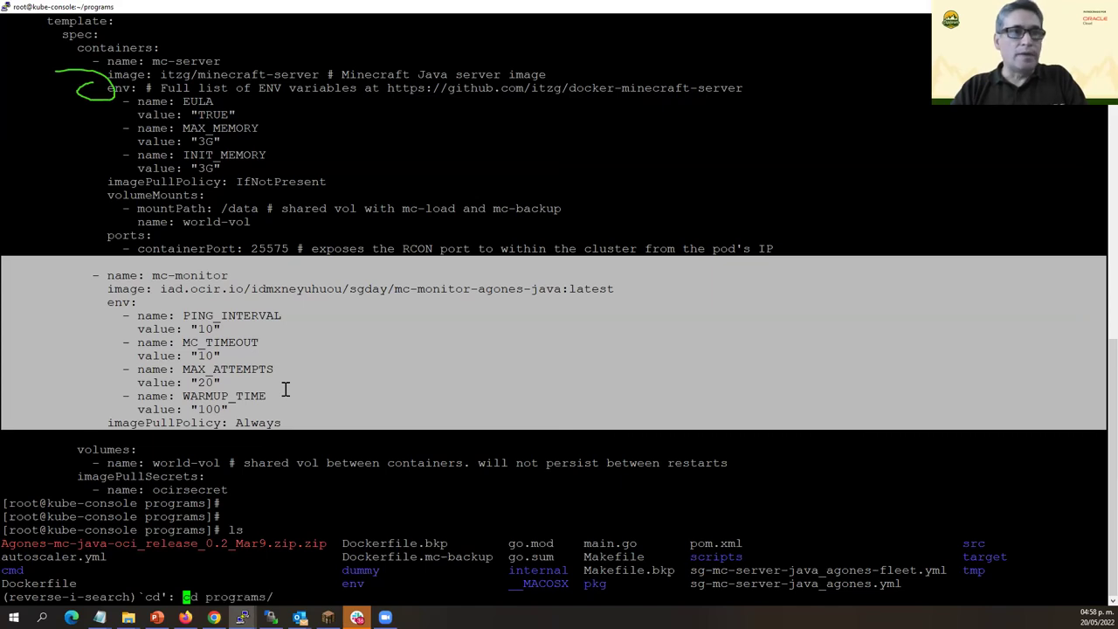
pyautogui.hotkey('ctrl', 'r')
pyautogui.hotkey('ctrl', 'r')
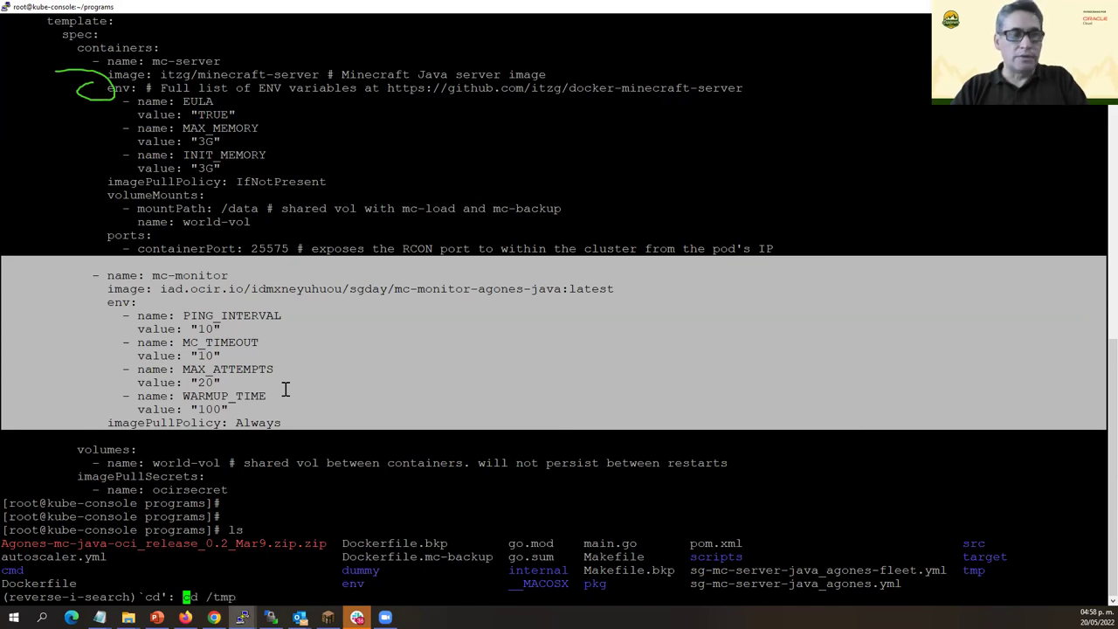
pyautogui.hotkey('ctrl', 'c')
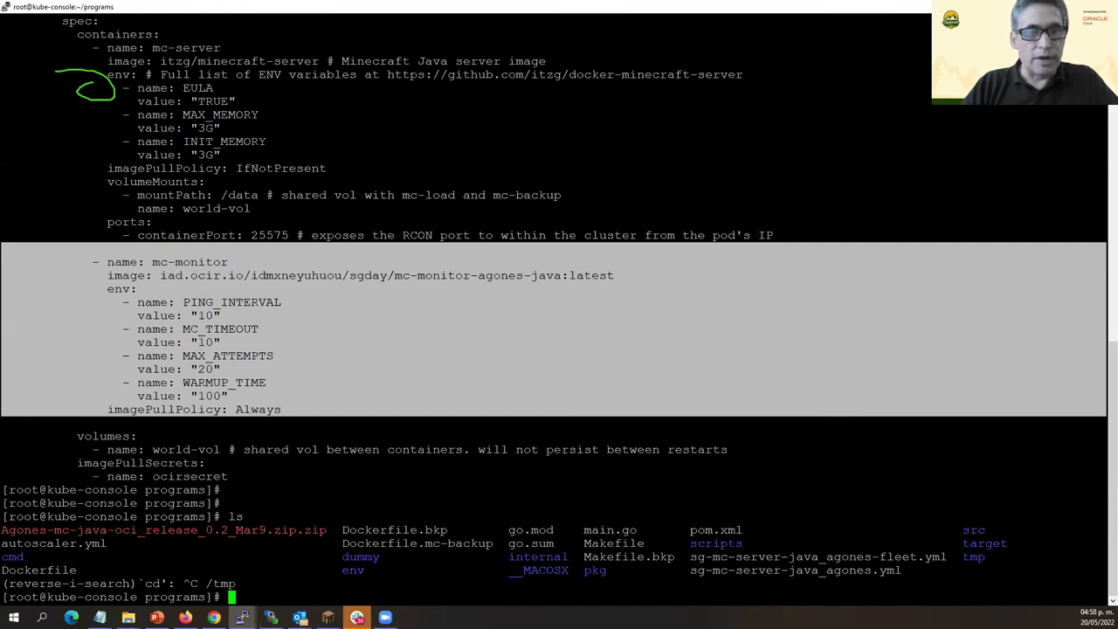
# Change into the agones cmd source folder using a pasted path and list its files.
pyautogui.hotkey('alt', 'Tab')
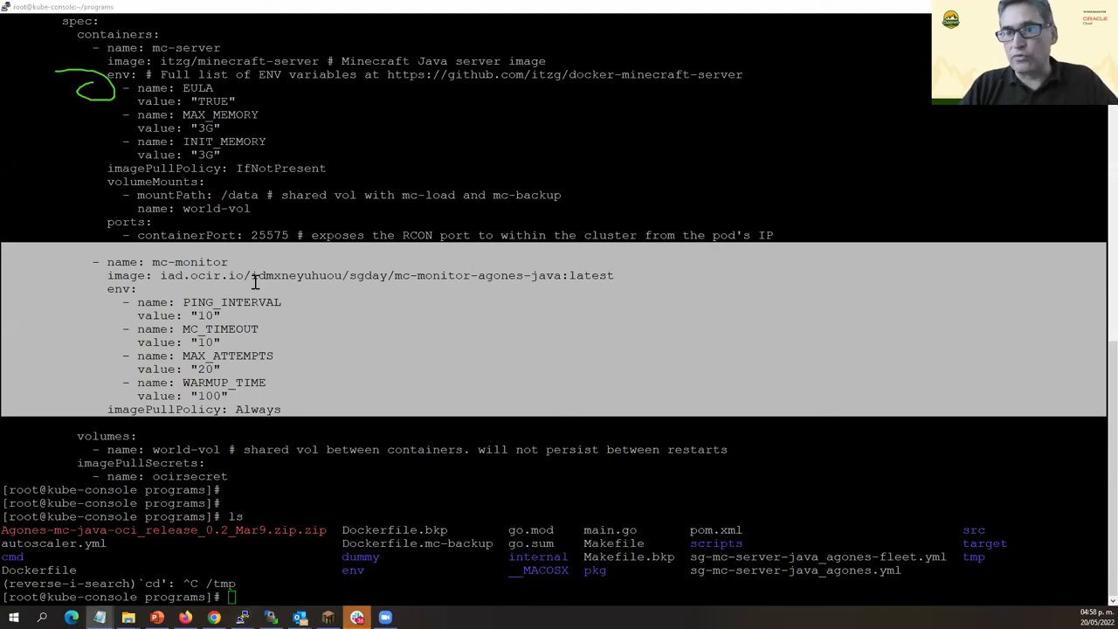
pyautogui.hotkey('alt', 'Tab')
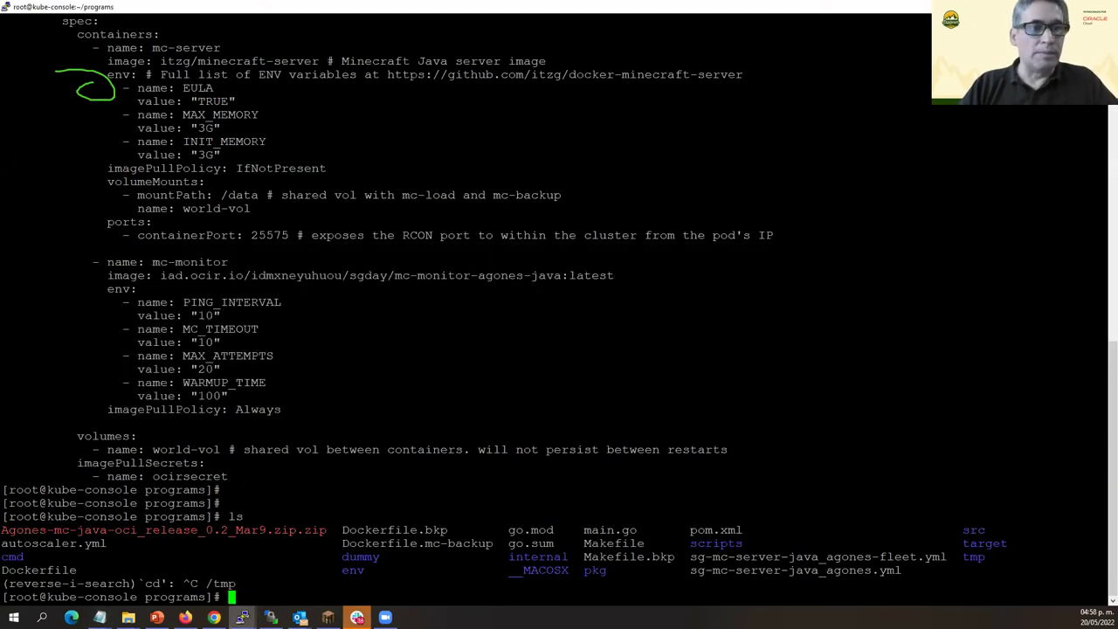
pyautogui.write('cd')
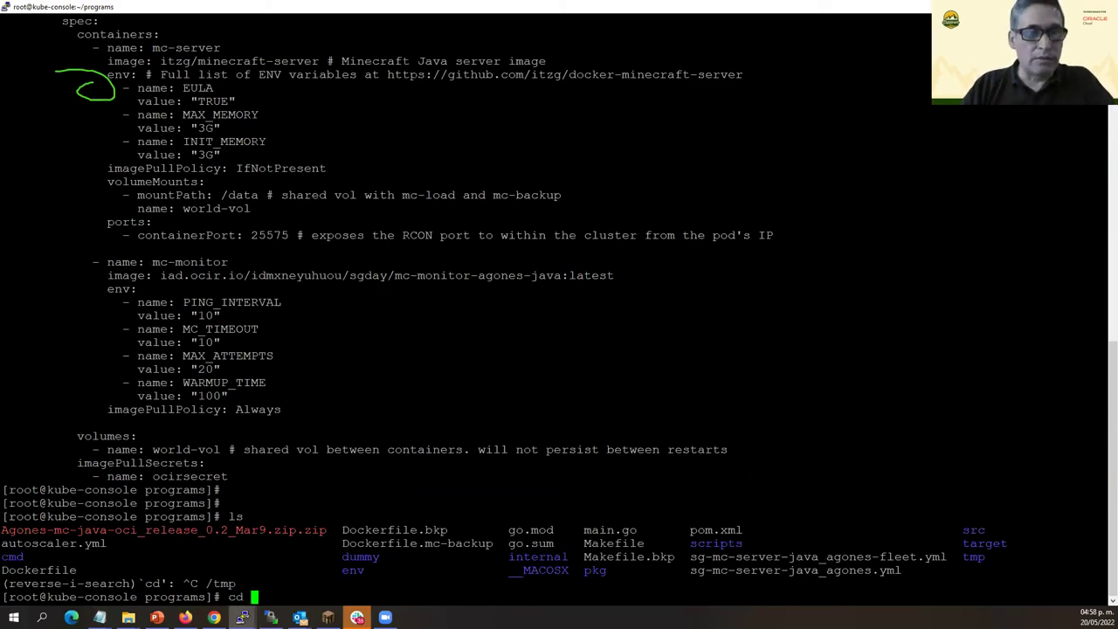
pyautogui.hotkey('alt', 'Tab')
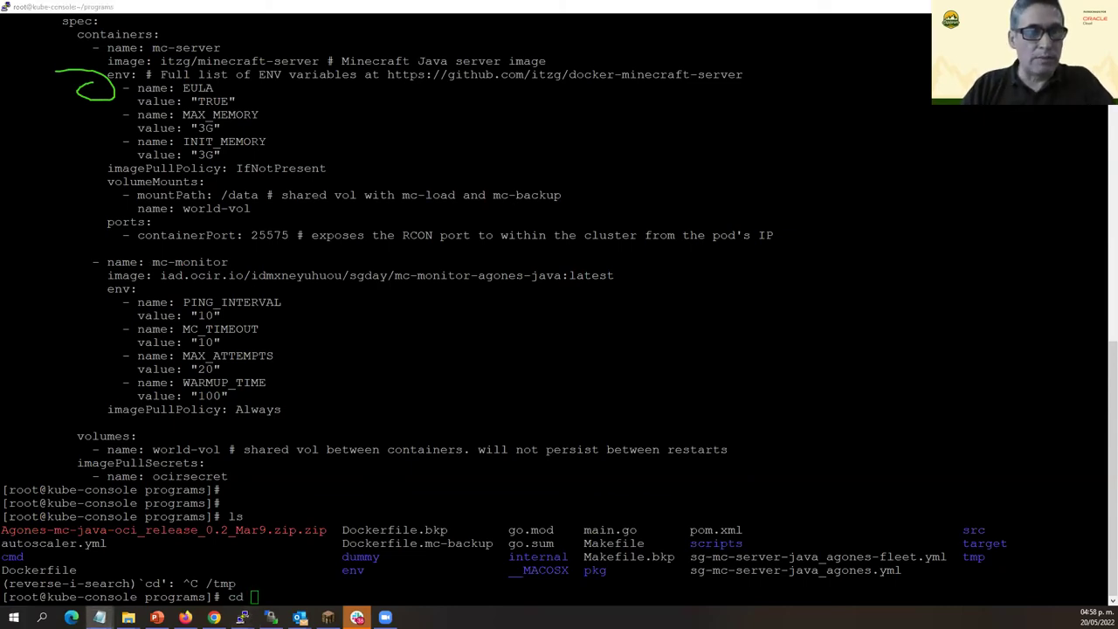
pyautogui.hotkey('alt', 'Tab')
pyautogui.hotkey('ctrl', 'v')
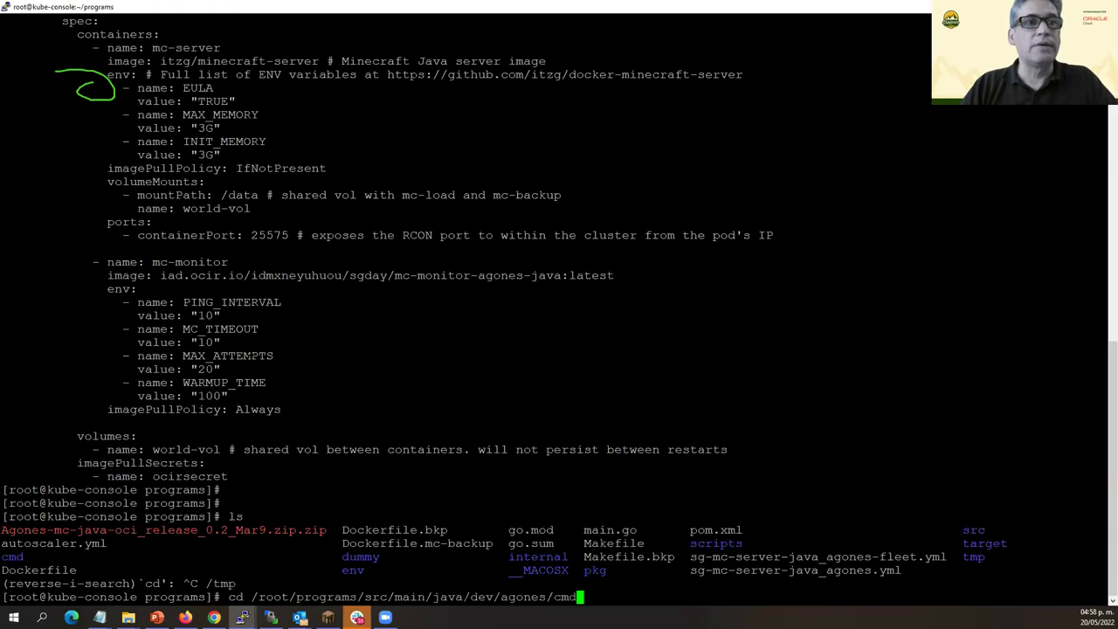
pyautogui.press('Return')
pyautogui.write('ls')
pyautogui.press('Return')
# Open TestMonitor.java in vi via Tab completion.
pyautogui.write('vi Test')
pyautogui.press('Tab')
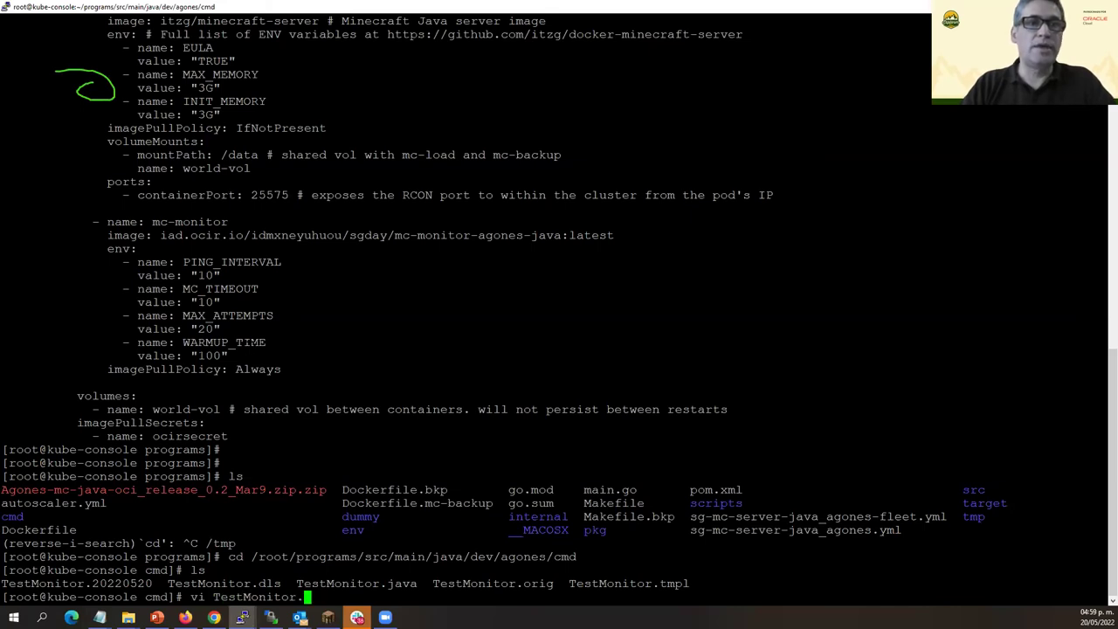
pyautogui.write('java')
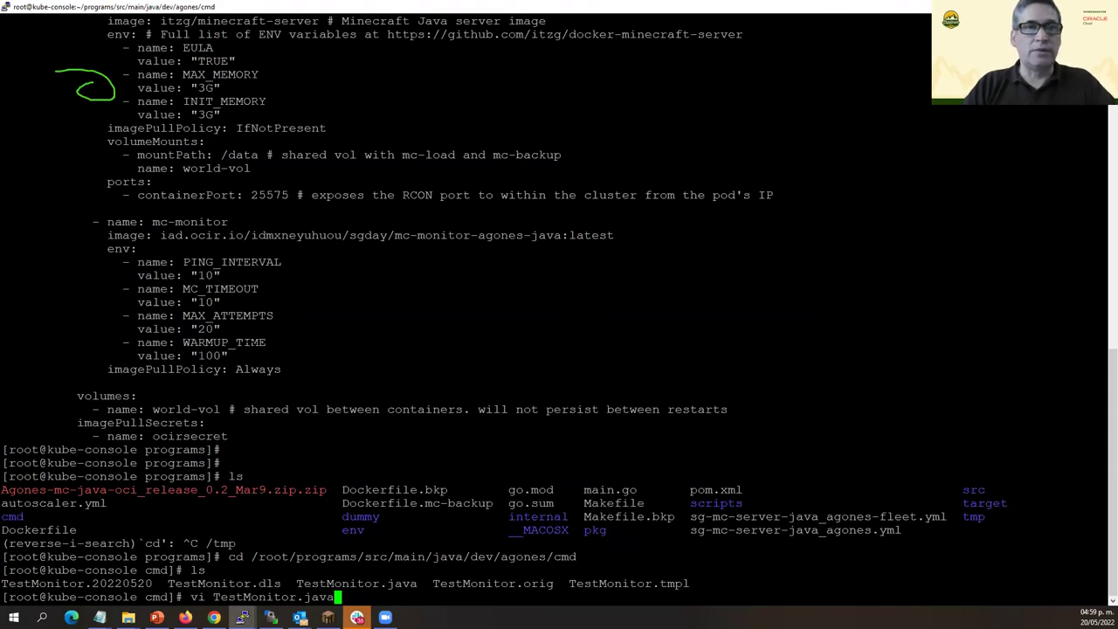
pyautogui.press('Return')
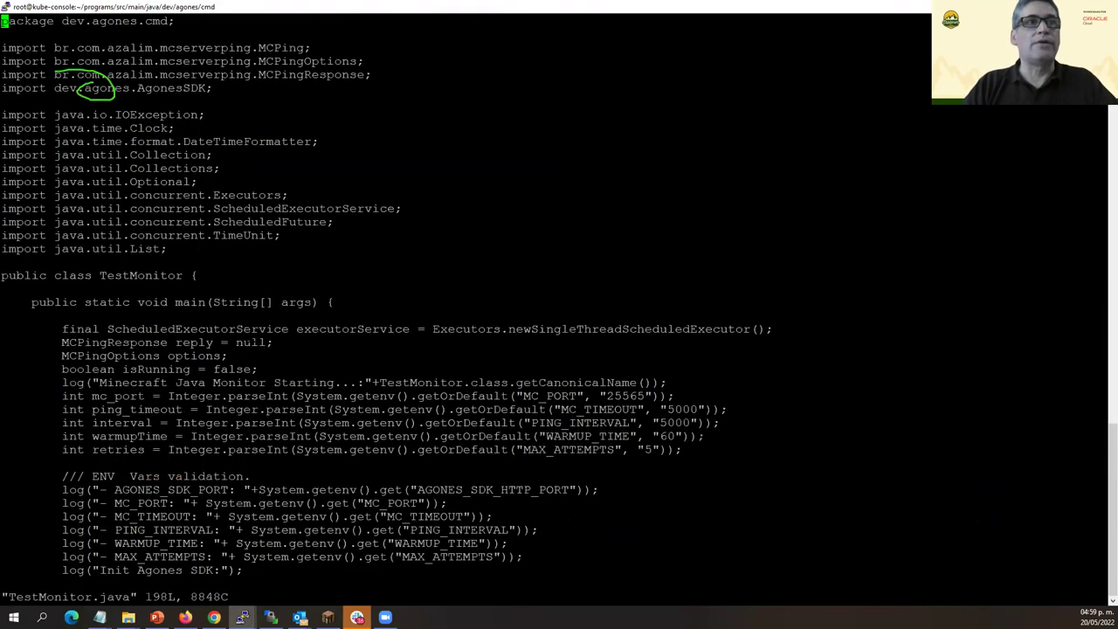
# Scroll TestMonitor.java past the Agones SDK init and Ready retry loop to the health-check while loop.
pyautogui.press('Down')
pyautogui.press('Down')
pyautogui.press('Down')
pyautogui.press('Down')
pyautogui.press('Down')
pyautogui.press('Down')
pyautogui.press('Down')
pyautogui.press('Down')
pyautogui.press('Down')
pyautogui.press('Down')
pyautogui.press('Down')
pyautogui.press('Down')
pyautogui.press('Down')
pyautogui.press('Down')
pyautogui.press('Down')
pyautogui.press('Down')
pyautogui.press('Down')
pyautogui.press('Down')
pyautogui.press('Down')
pyautogui.press('Down')
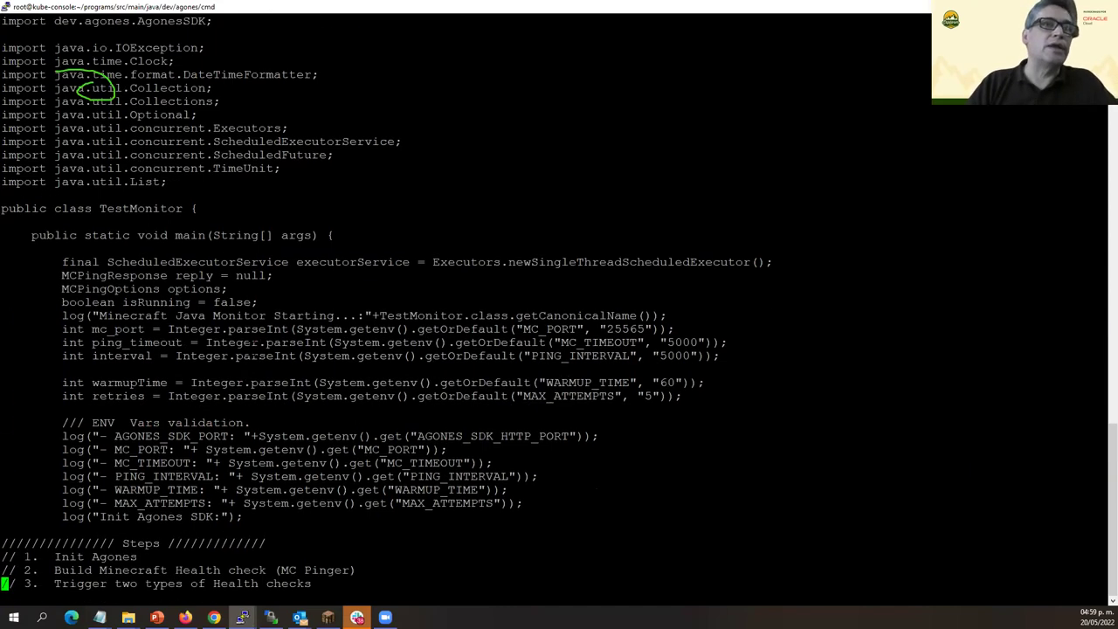
pyautogui.press('Down')
pyautogui.press('Down')
pyautogui.press('Down')
pyautogui.press('Down')
pyautogui.press('Down')
pyautogui.press('Down')
pyautogui.press('Down')
pyautogui.press('Down')
pyautogui.press('Down')
pyautogui.press('Down')
pyautogui.press('Down')
pyautogui.press('Down')
pyautogui.press('Down')
pyautogui.press('Down')
pyautogui.press('Down')
pyautogui.press('Down')
pyautogui.press('Down')
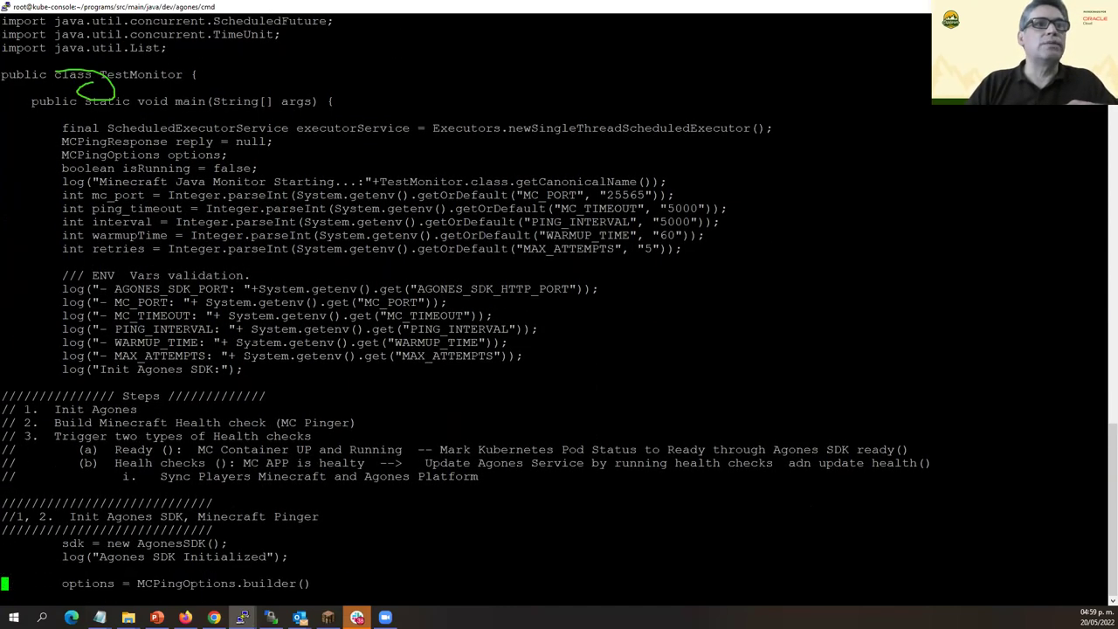
pyautogui.press('Down')
pyautogui.press('Down')
pyautogui.press('Down')
pyautogui.press('Down')
pyautogui.press('Down')
pyautogui.press('Down')
pyautogui.press('Down')
pyautogui.press('Down')
pyautogui.press('Down')
pyautogui.press('Down')
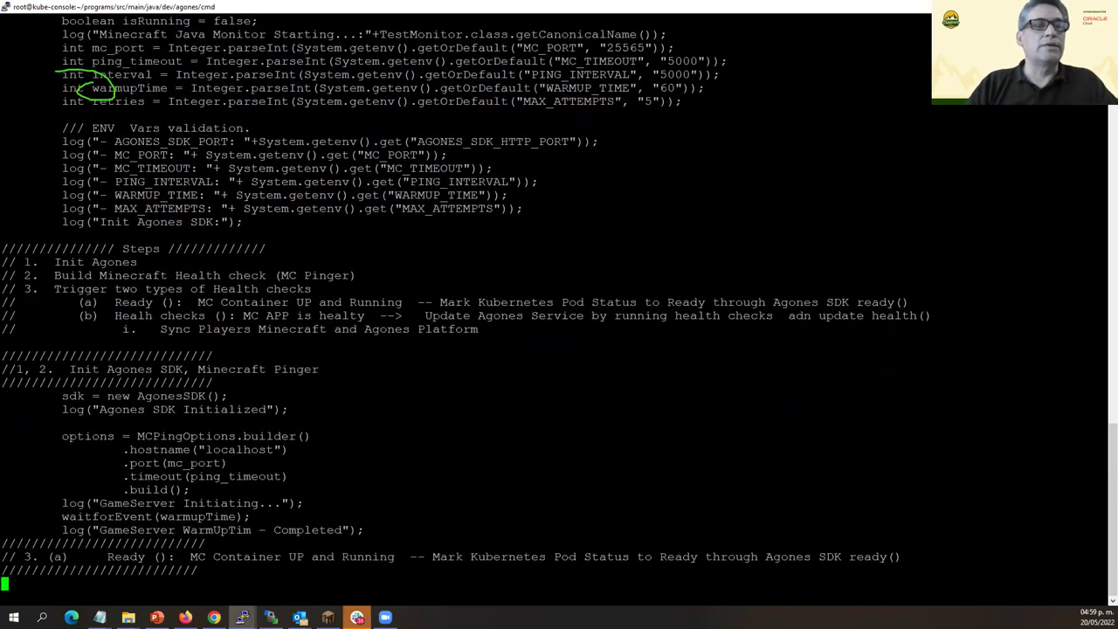
pyautogui.press('Down')
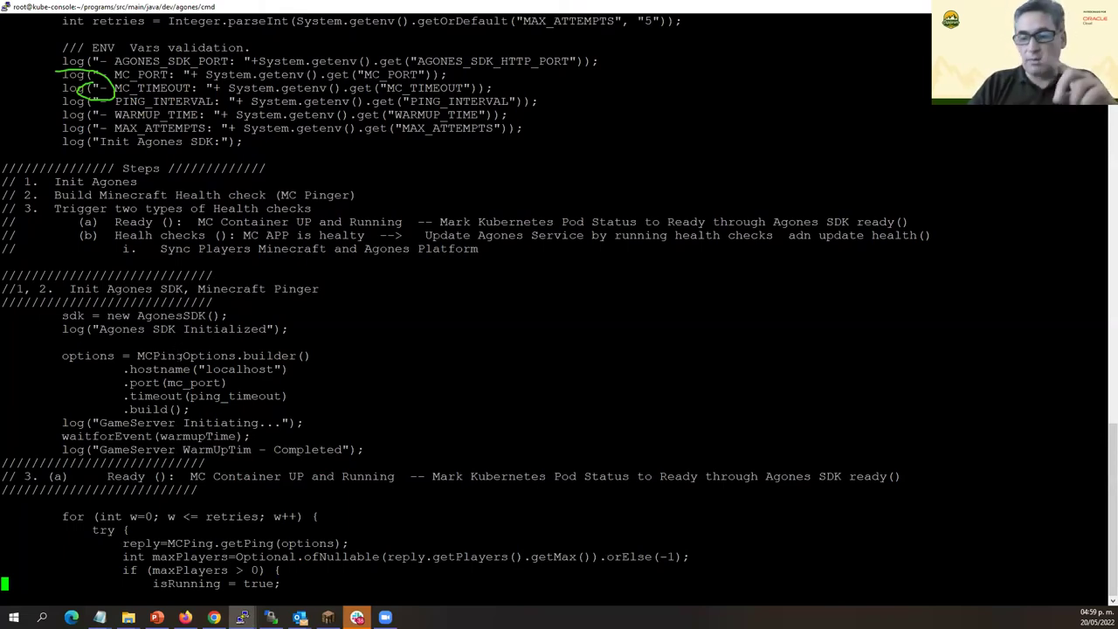
pyautogui.press('Down')
pyautogui.press('Down')
pyautogui.press('Down')
pyautogui.press('Down')
pyautogui.press('Down')
pyautogui.press('Down')
pyautogui.press('Down')
pyautogui.press('Down')
pyautogui.press('Down')
pyautogui.press('Down')
pyautogui.press('Down')
pyautogui.press('Down')
pyautogui.press('Down')
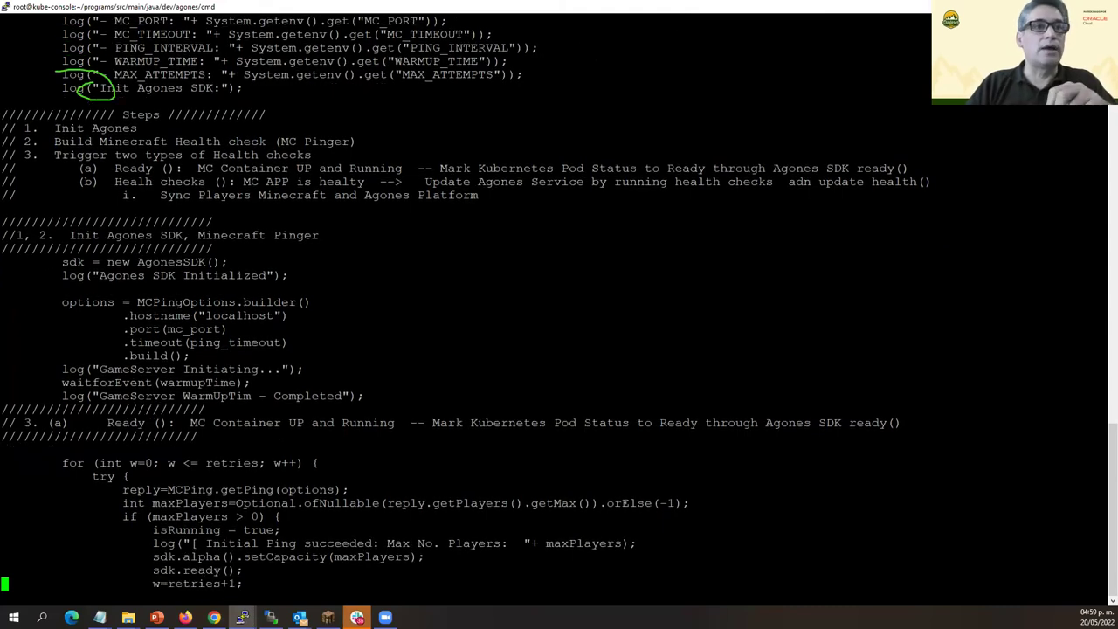
pyautogui.press('Down')
pyautogui.press('Down')
pyautogui.press('Down')
pyautogui.press('Down')
pyautogui.press('Down')
pyautogui.press('Down')
pyautogui.press('Down')
pyautogui.press('Down')
pyautogui.press('Down')
pyautogui.press('Down')
pyautogui.press('Down')
pyautogui.press('Down')
pyautogui.press('Down')
pyautogui.press('Down')
pyautogui.press('Down')
pyautogui.press('Down')
pyautogui.press('Down')
pyautogui.press('Down')
pyautogui.press('Down')
pyautogui.press('Down')
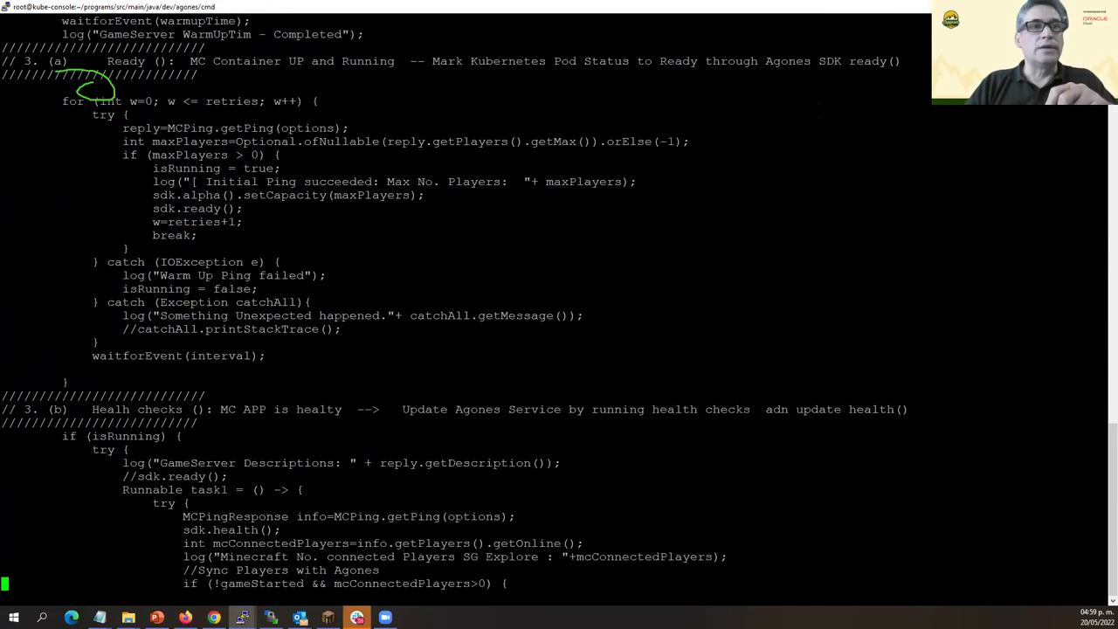
pyautogui.press('Down')
pyautogui.press('Down')
pyautogui.press('Down')
pyautogui.press('Down')
pyautogui.press('Down')
pyautogui.press('Down')
pyautogui.press('Down')
pyautogui.press('Down')
pyautogui.press('Down')
pyautogui.press('Down')
pyautogui.press('Down')
pyautogui.press('Down')
pyautogui.press('Down')
pyautogui.press('Down')
pyautogui.press('Down')
pyautogui.press('Down')
pyautogui.press('Down')
pyautogui.press('Down')
pyautogui.press('Down')
pyautogui.press('Down')
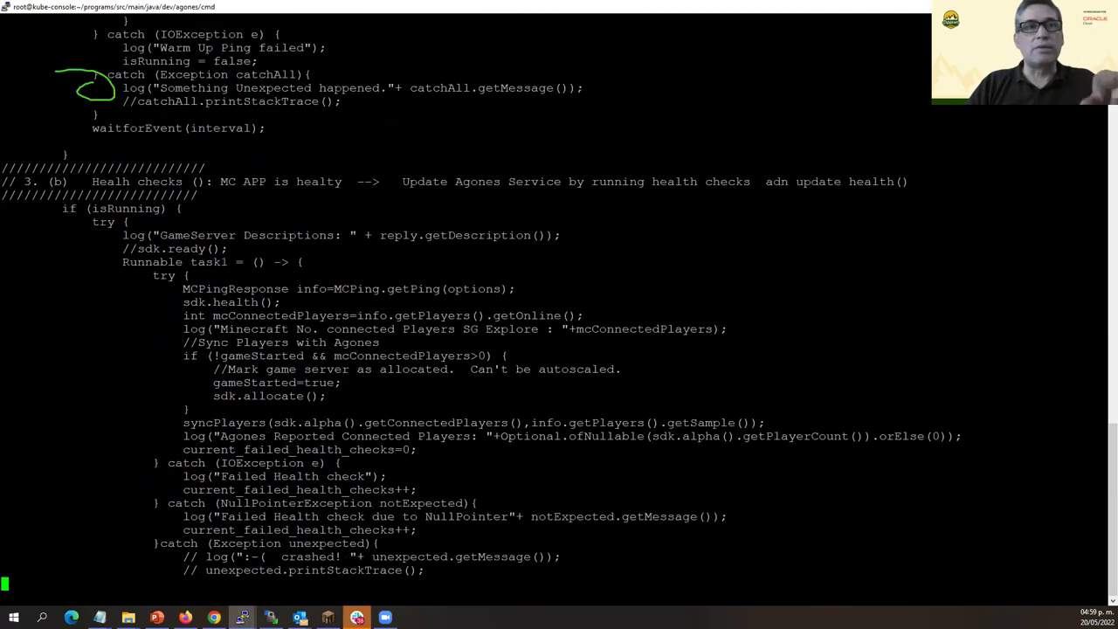
pyautogui.press('Down')
pyautogui.press('Down')
pyautogui.press('Down')
pyautogui.press('Down')
pyautogui.press('Down')
pyautogui.press('Down')
pyautogui.press('Down')
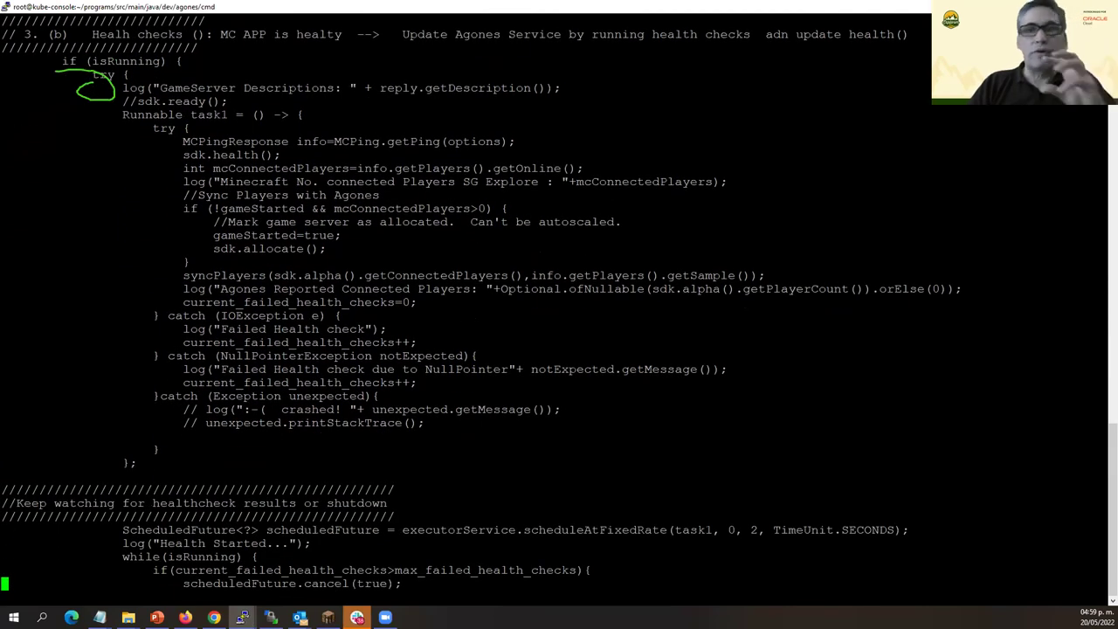
pyautogui.press('Down')
pyautogui.press('Down')
pyautogui.press('Down')
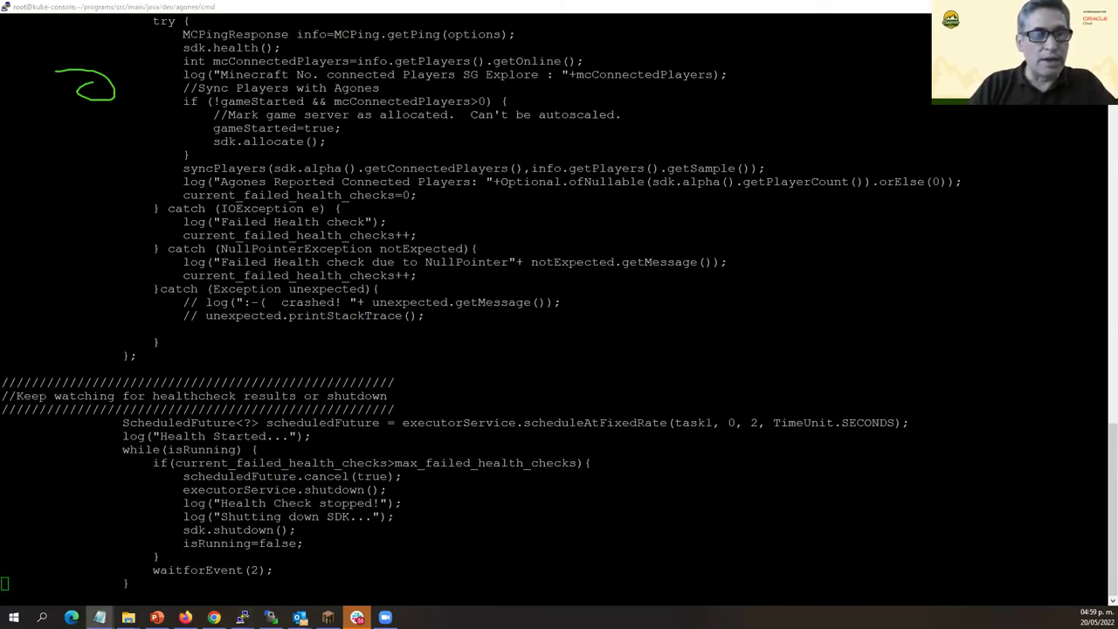
pyautogui.hotkey('alt', 'Tab')
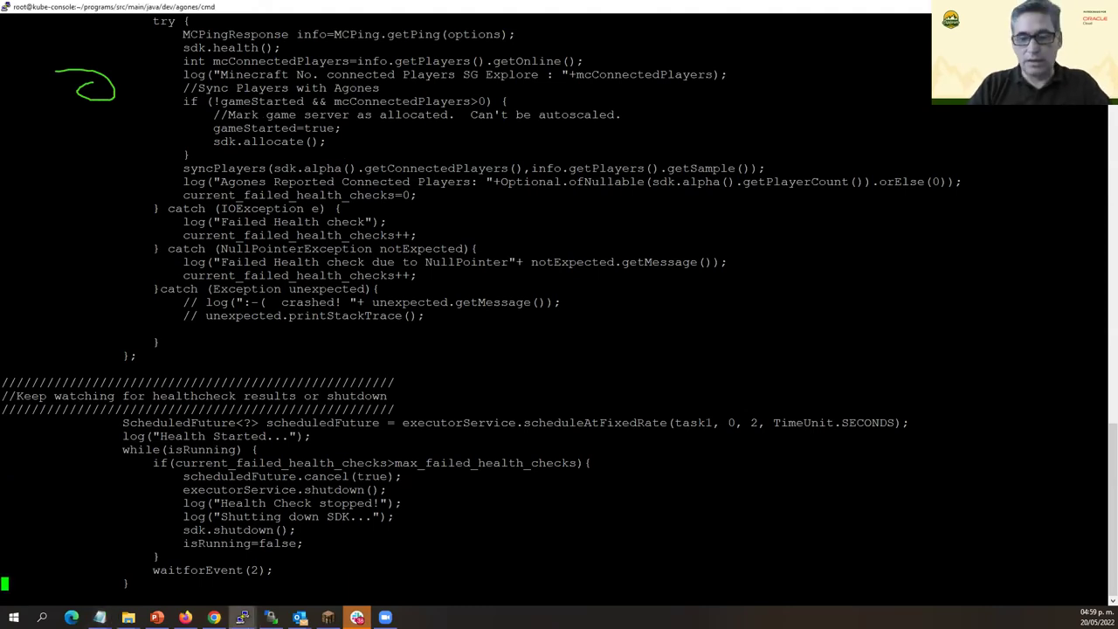
# Search for 'connect' then 'No. con' to inspect the connected-players log line.
pyautogui.write('/')
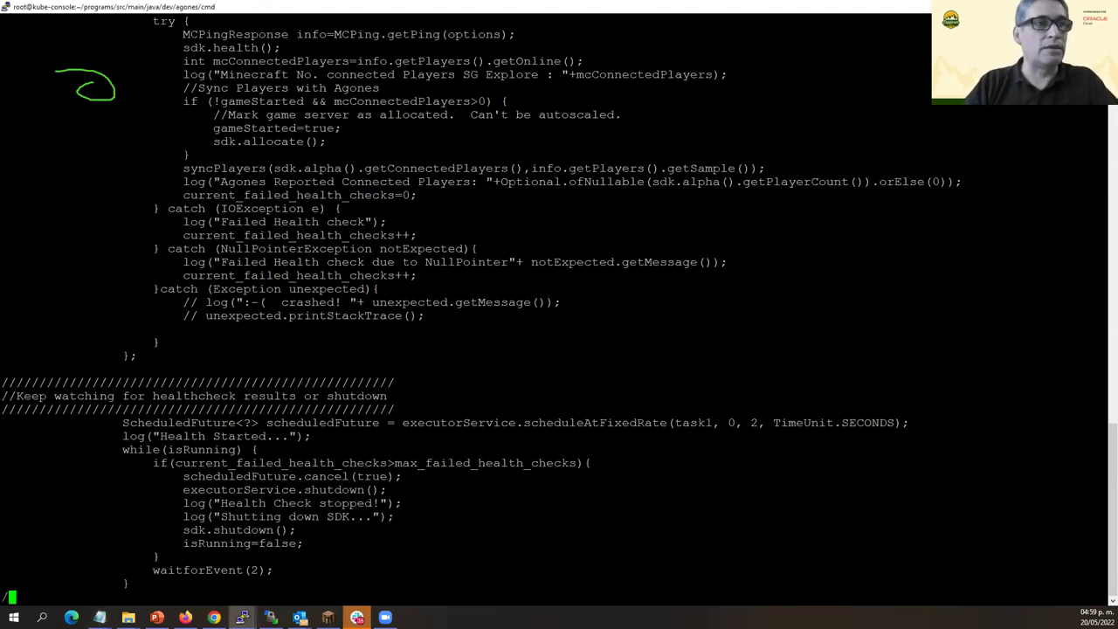
pyautogui.write('connect')
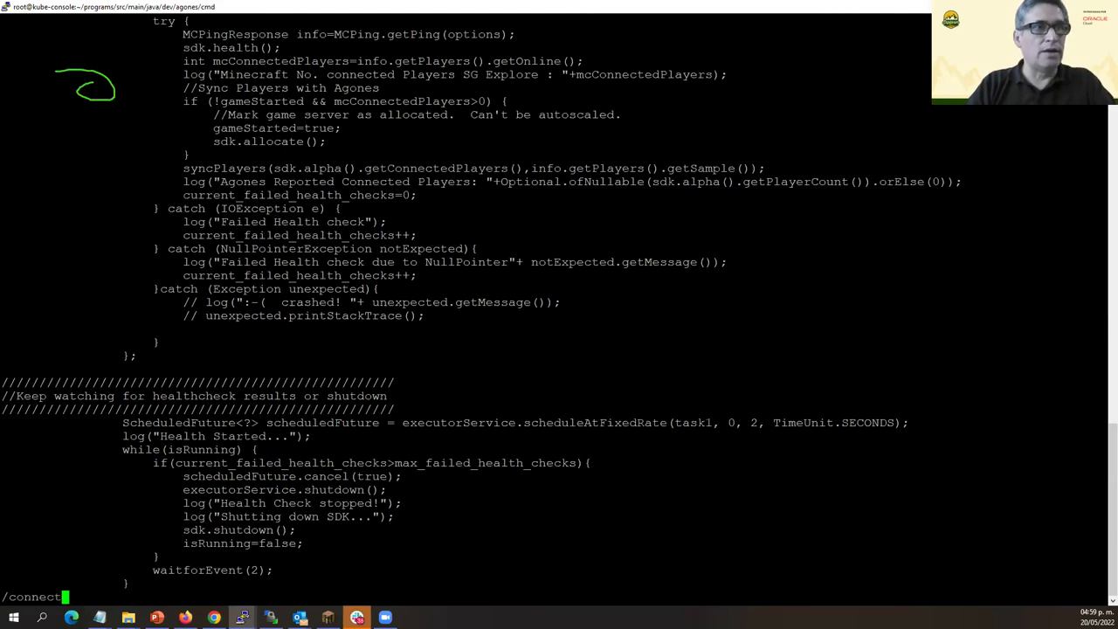
pyautogui.press('Return')
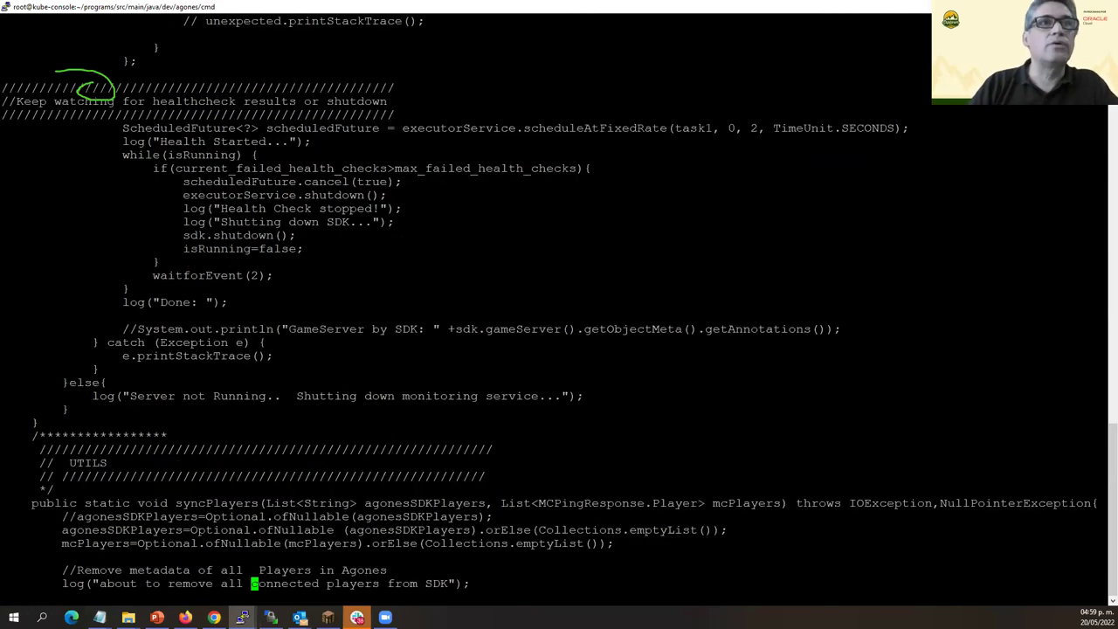
pyautogui.write('/')
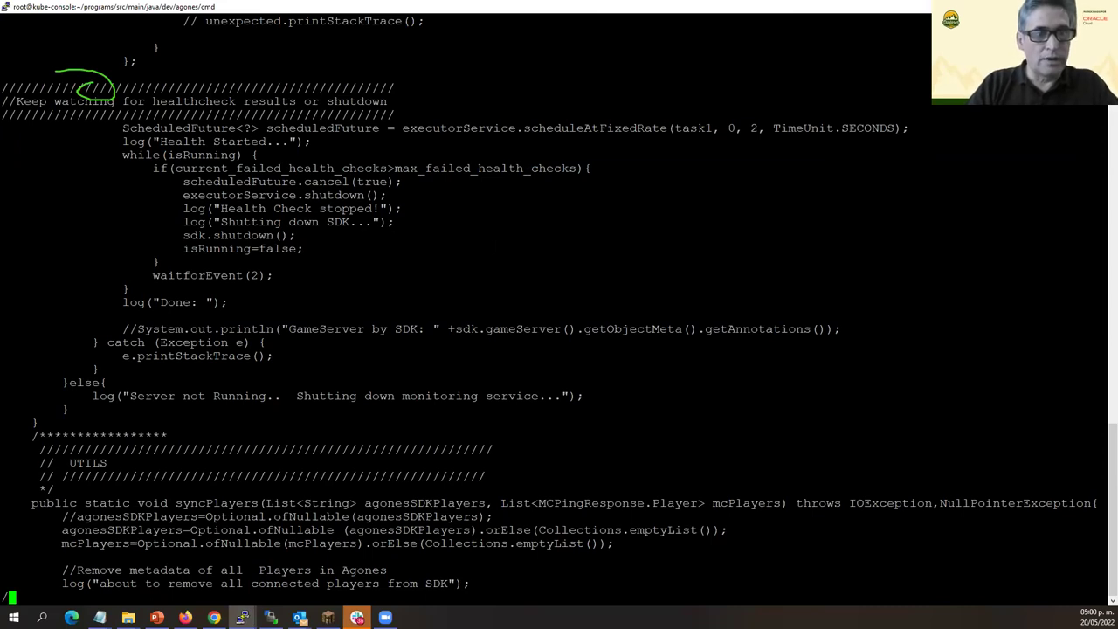
pyautogui.write('No. ')
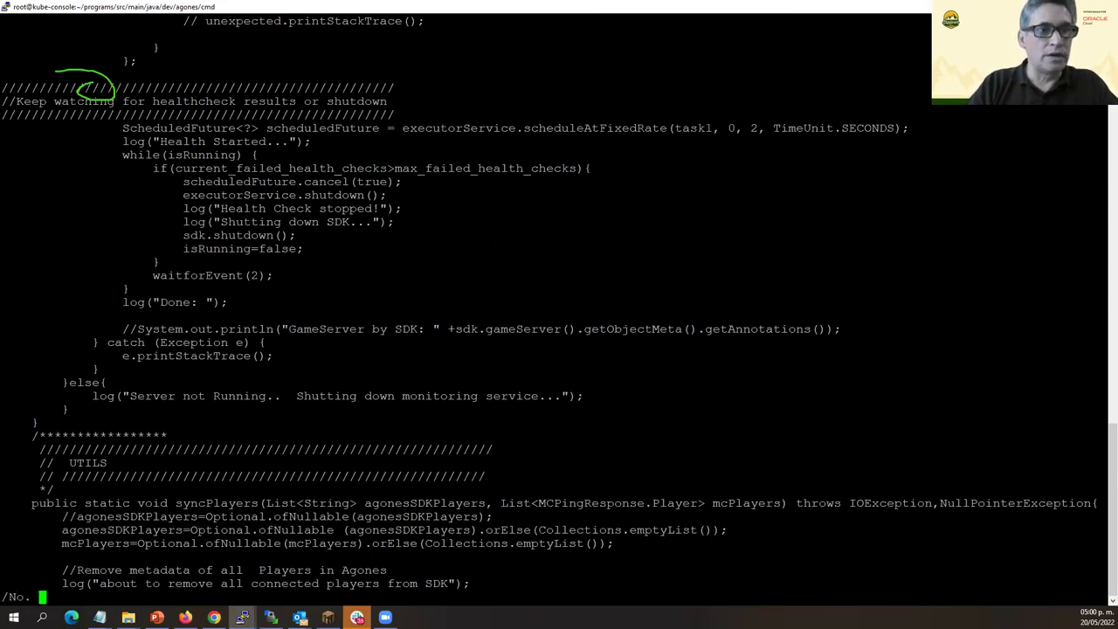
pyautogui.write('con')
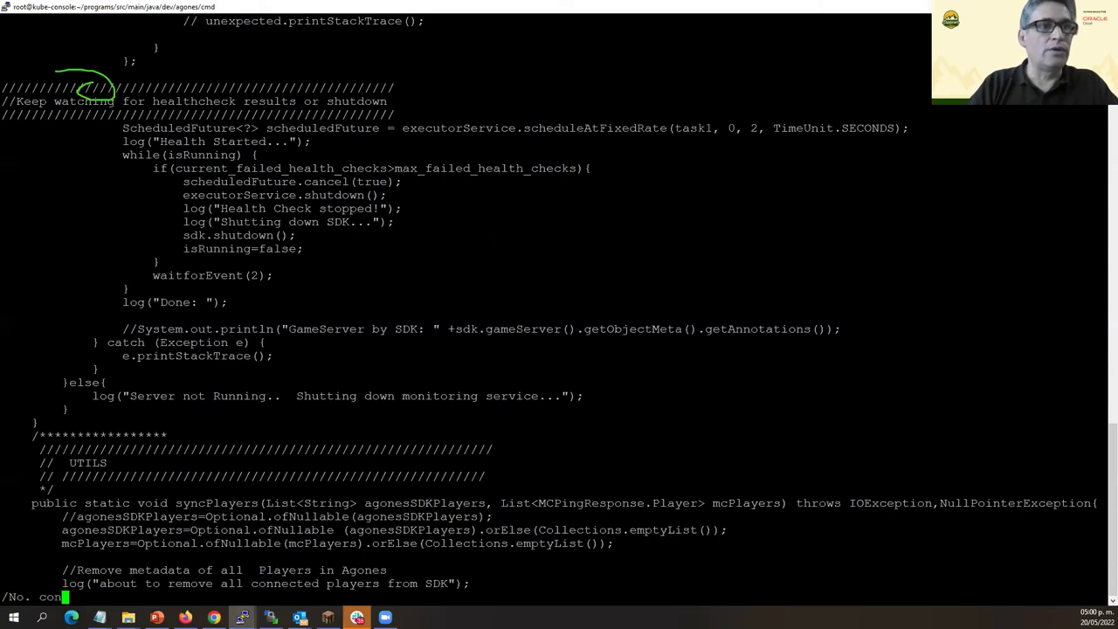
pyautogui.press('Return')
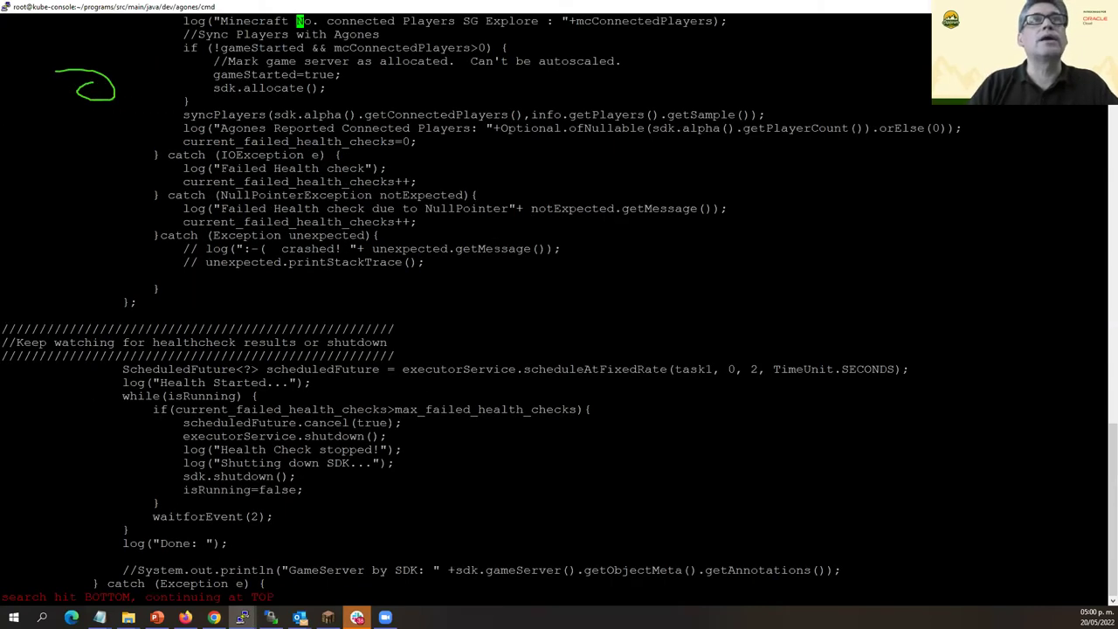
pyautogui.press('Right')
pyautogui.press('Right')
pyautogui.press('Right')
pyautogui.press('Right')
pyautogui.press('Right')
pyautogui.press('Right')
pyautogui.press('Right')
pyautogui.press('Right')
pyautogui.press('Right')
pyautogui.press('Right')
pyautogui.press('Right')
pyautogui.press('Right')
pyautogui.press('Right')
pyautogui.press('Right')
pyautogui.press('Right')
pyautogui.press('Right')
pyautogui.press('Right')
pyautogui.press('Right')
pyautogui.press('Right')
pyautogui.press('Right')
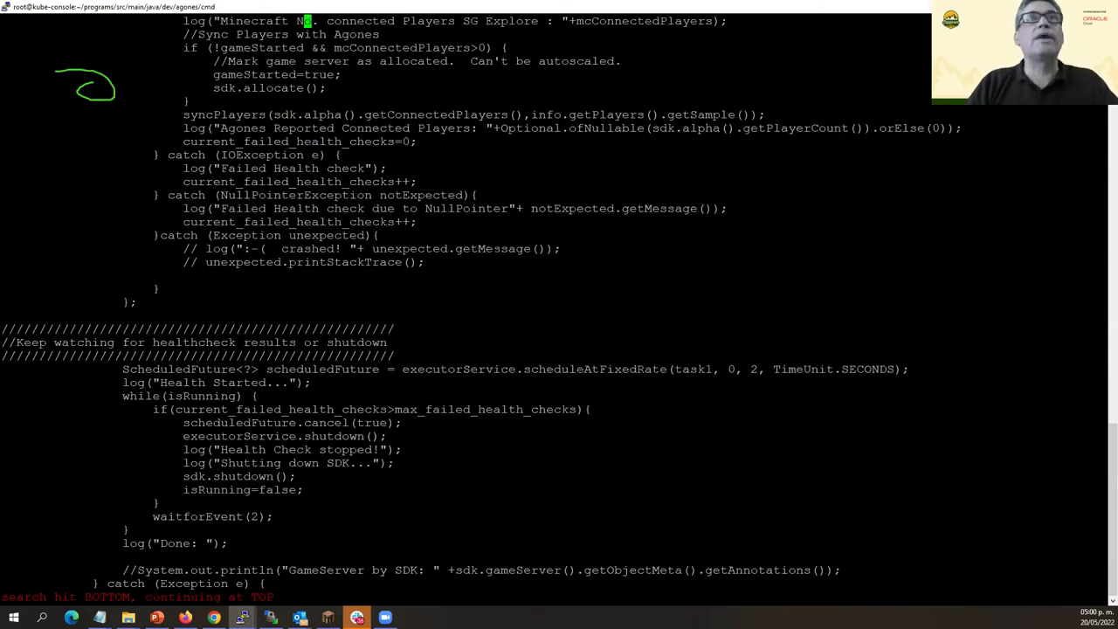
pyautogui.press('Left')
pyautogui.press('Left')
pyautogui.press('Left')
pyautogui.press('Left')
pyautogui.press('Left')
pyautogui.press('Left')
pyautogui.press('Left')
pyautogui.press('Left')
pyautogui.press('Right')
pyautogui.press('Right')
pyautogui.press('Right')
pyautogui.press('Right')
pyautogui.press('Right')
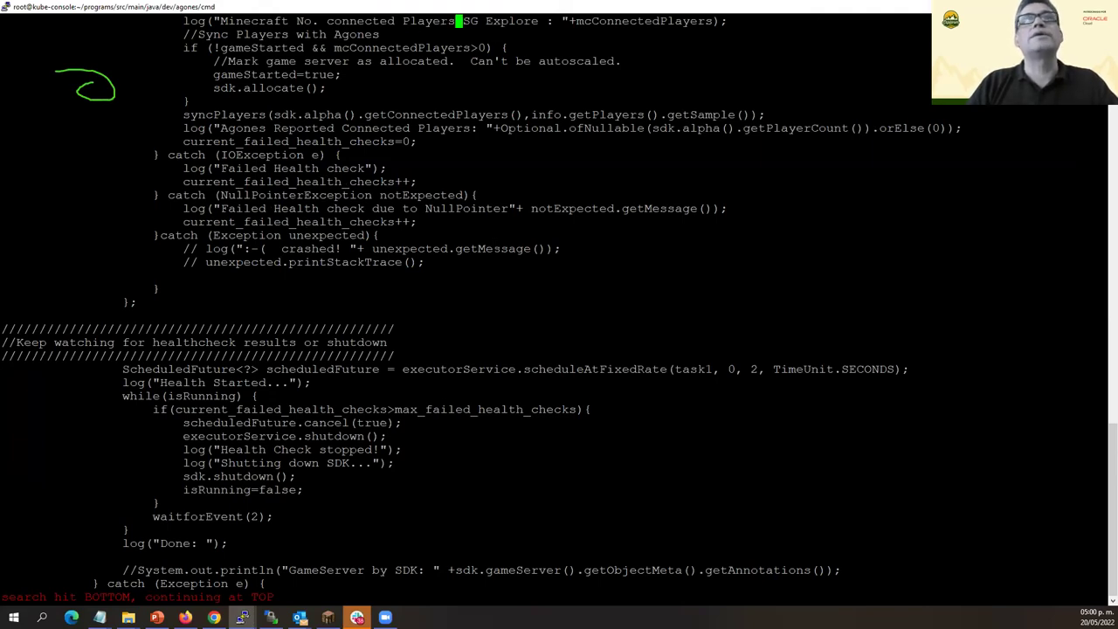
pyautogui.press('Right')
pyautogui.press('Right')
pyautogui.press('Right')
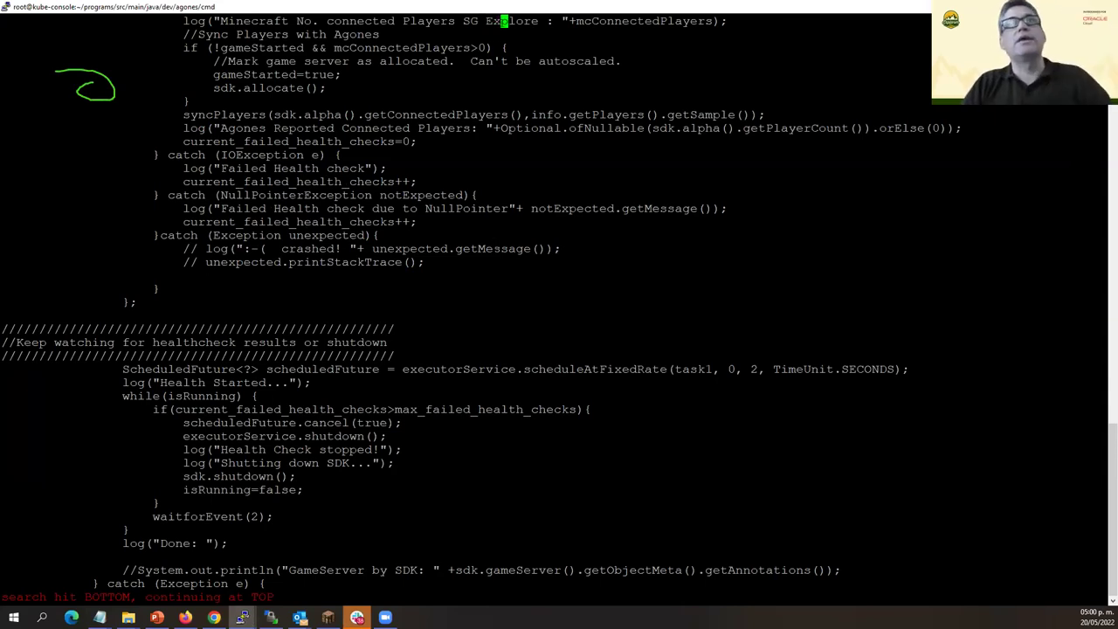
pyautogui.press('Down')
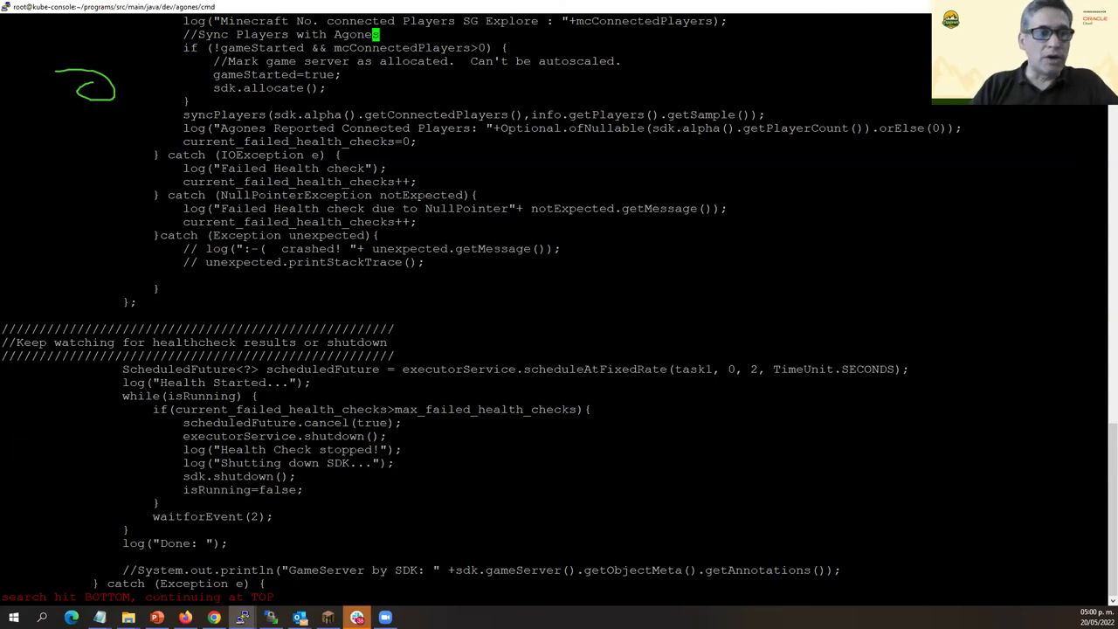
# Search '/GameServer' and press n to reach the 'GameServer Initiating...' line.
pyautogui.hotkey('alt', 'Tab')
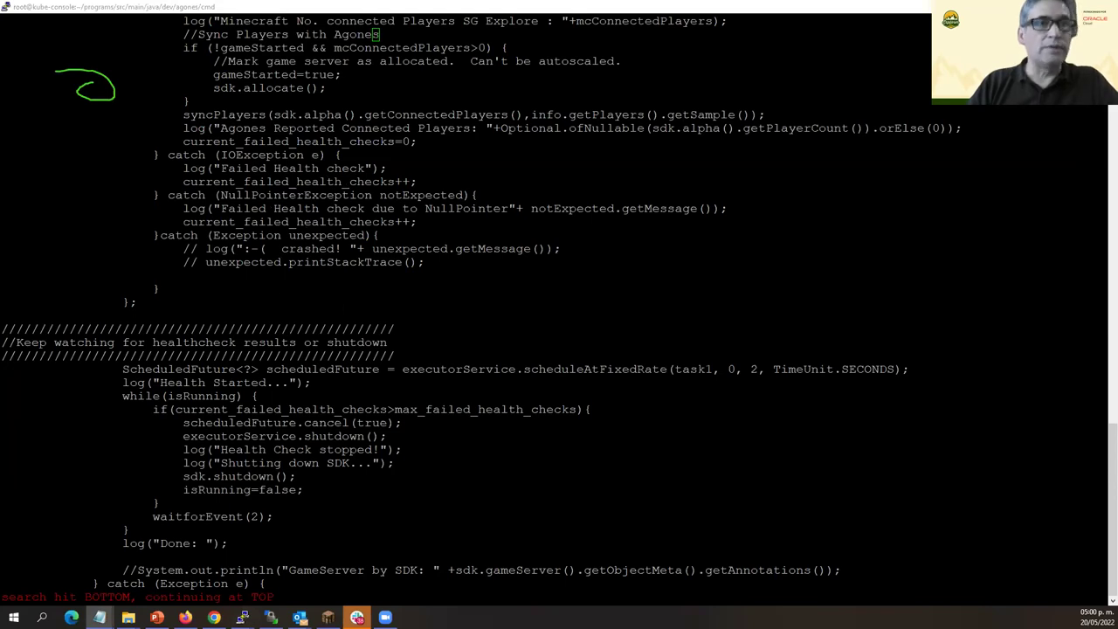
pyautogui.hotkey('alt', 'Tab')
pyautogui.press('/')
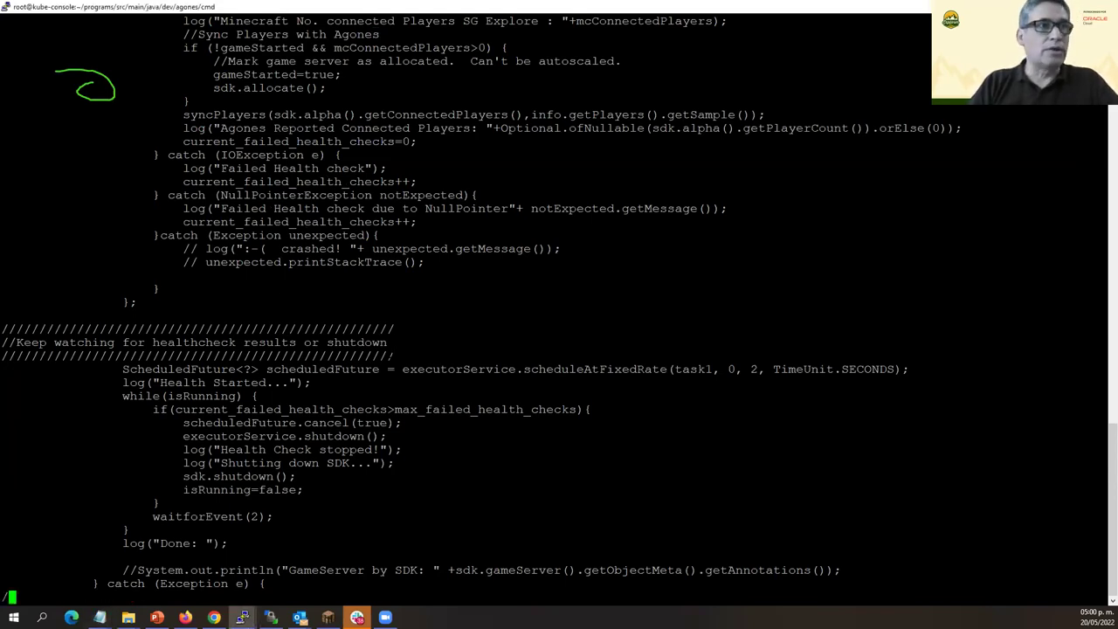
pyautogui.write('Ga')
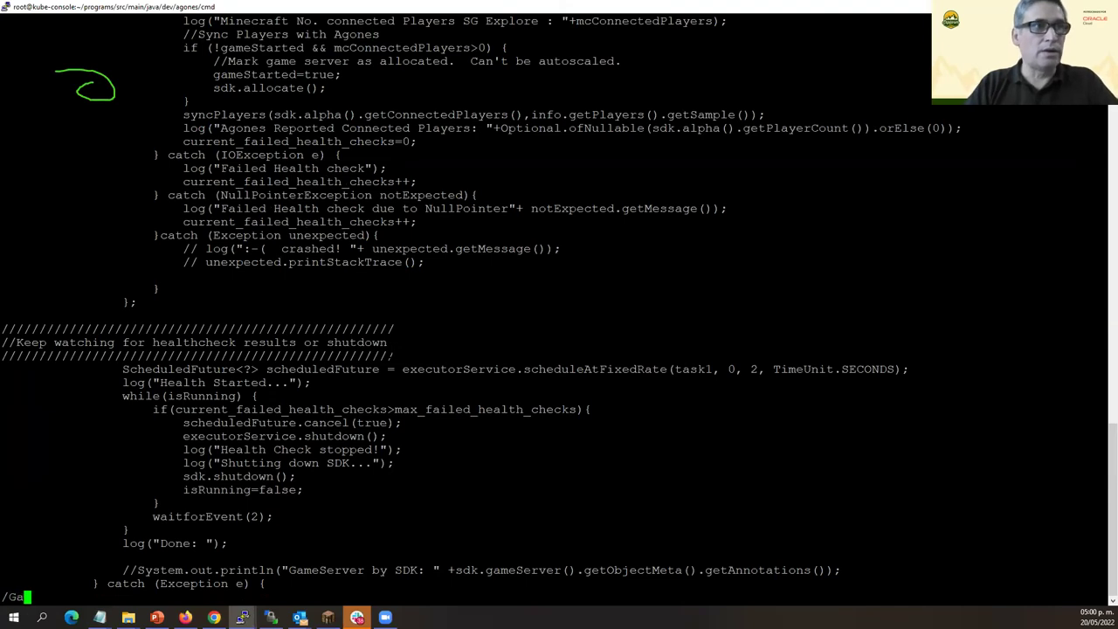
pyautogui.write('me')
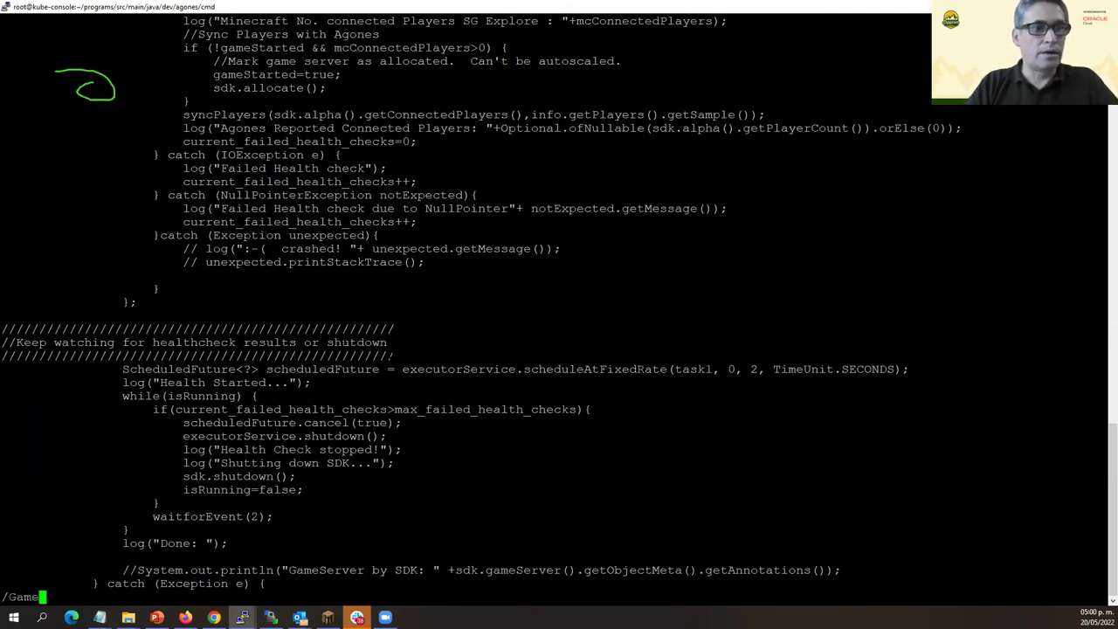
pyautogui.write('Server')
pyautogui.press('Return')
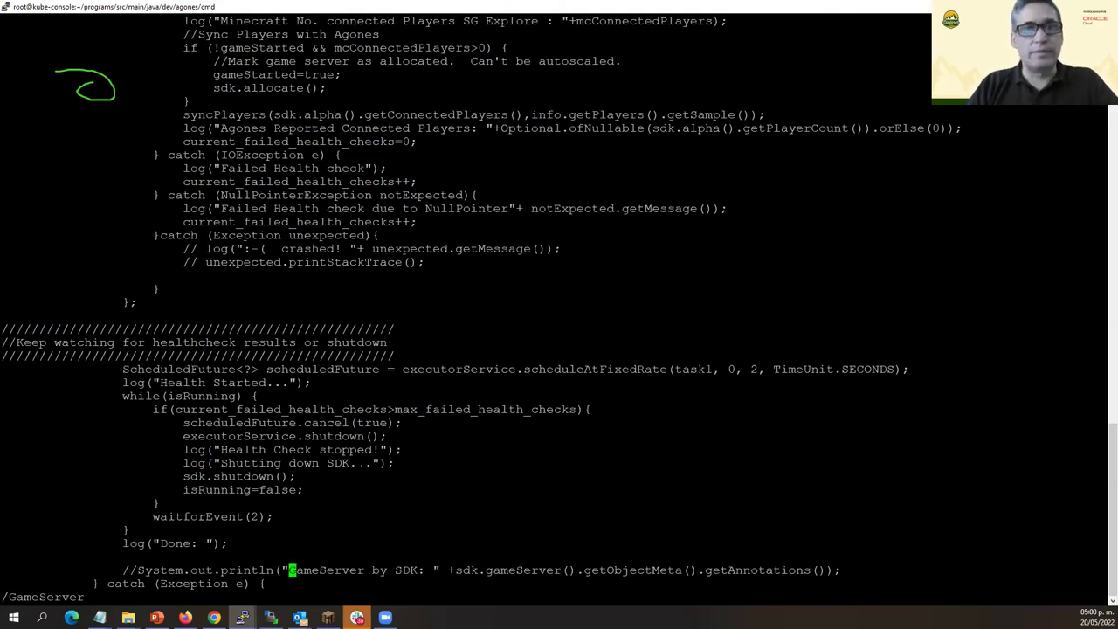
pyautogui.press('n')
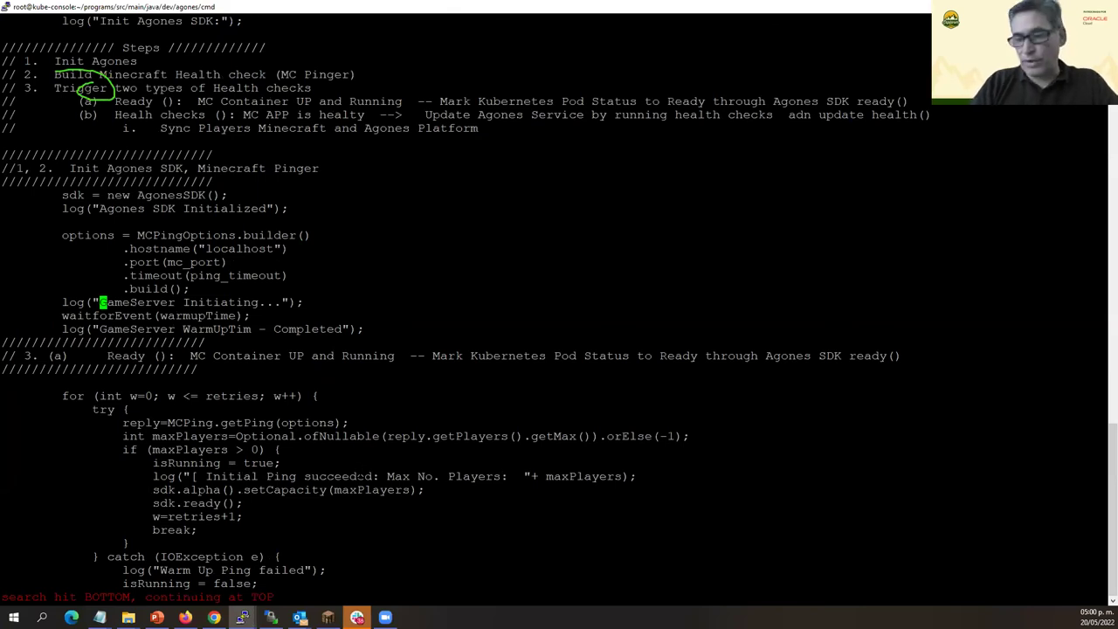
# Insert ' SG explorer' before the dots of the startup log message and save TestMonitor.java with :wq.
pyautogui.press('Right')
pyautogui.press('Right')
pyautogui.press('Right')
pyautogui.press('Right')
pyautogui.press('Right')
pyautogui.press('Right')
pyautogui.press('Right')
pyautogui.press('Right')
pyautogui.press('Right')
pyautogui.press('Right')
pyautogui.press('Right')
pyautogui.press('Right')
pyautogui.press('Right')
pyautogui.press('Right')
pyautogui.press('Right')
pyautogui.press('Right')
pyautogui.press('Right')
pyautogui.press('Right')
pyautogui.press('Right')
pyautogui.press('Right')
pyautogui.press('Left')
pyautogui.write('ing ')
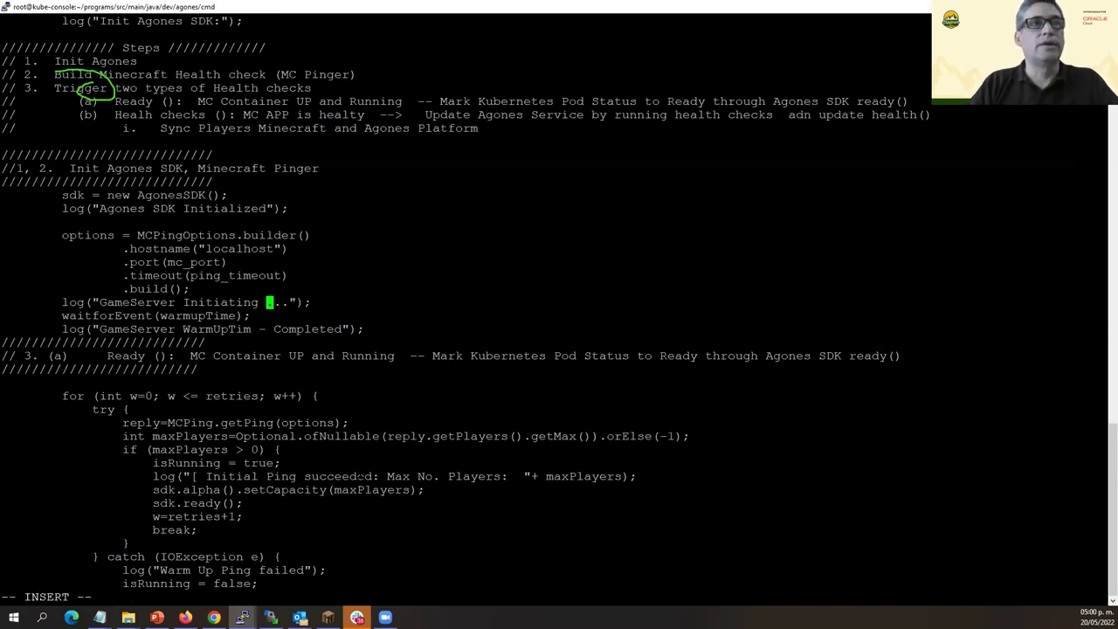
pyautogui.write('SG explor')
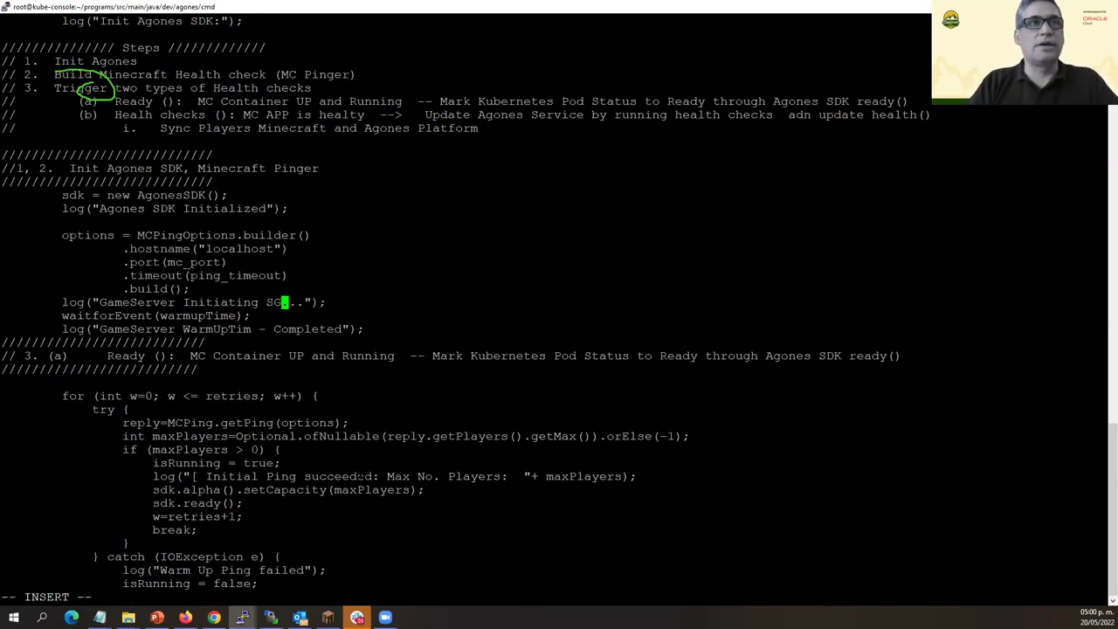
pyautogui.write('err')
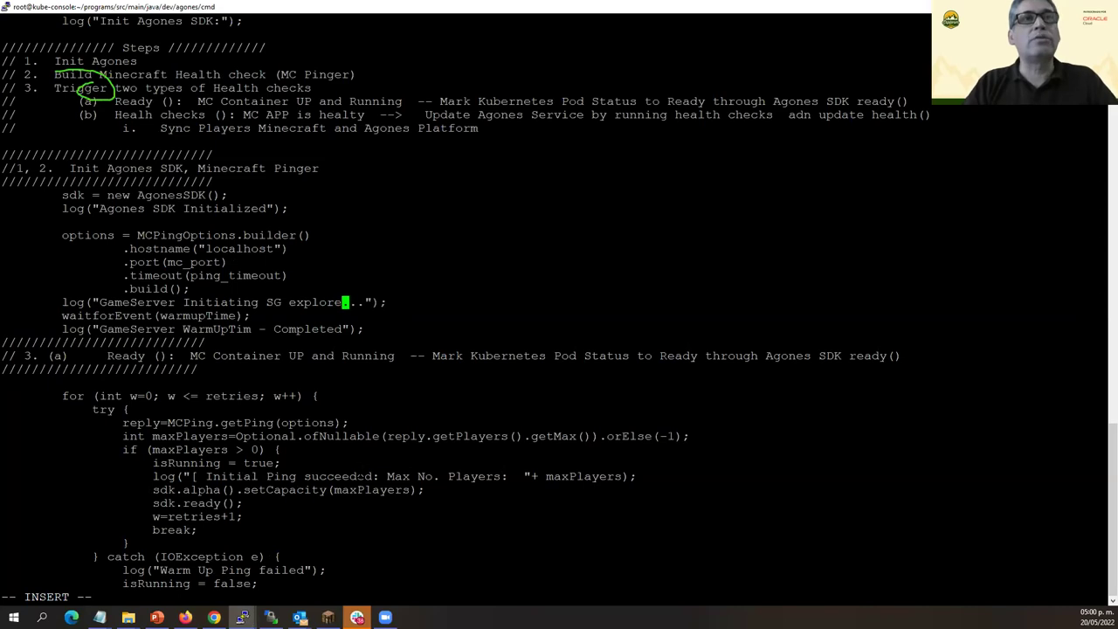
pyautogui.press('BackSpace')
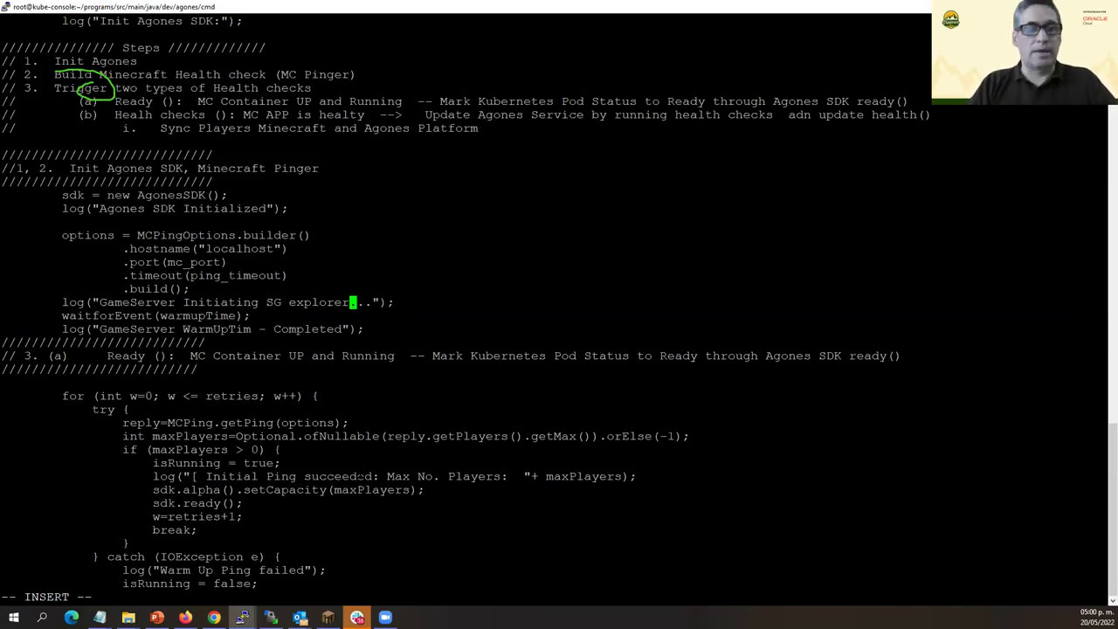
pyautogui.press('Escape')
pyautogui.write(':wq')
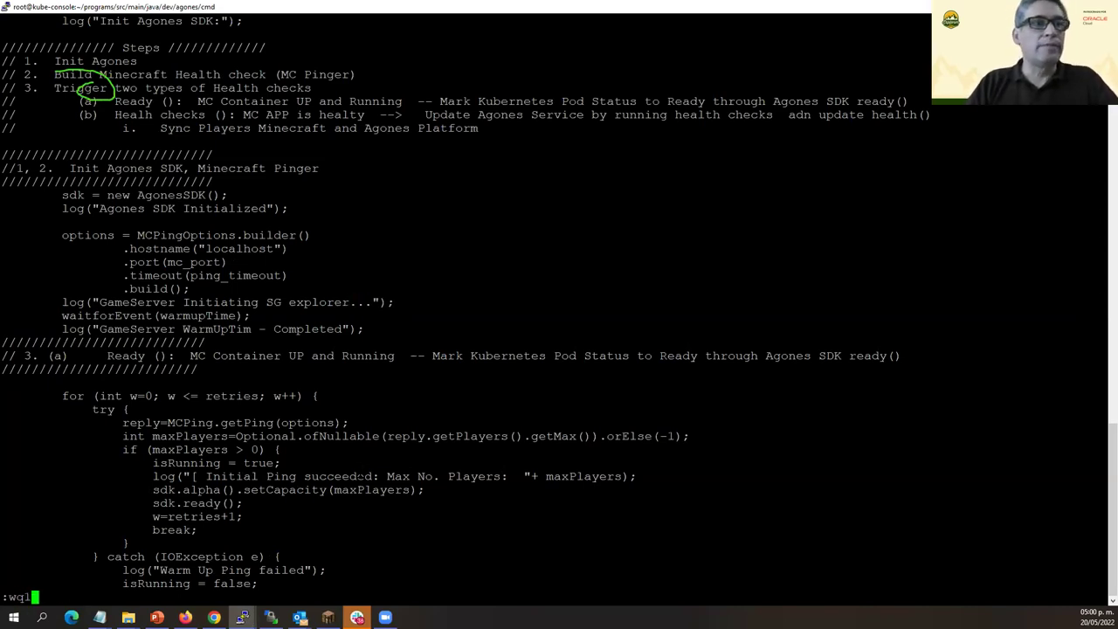
pyautogui.press('Return')
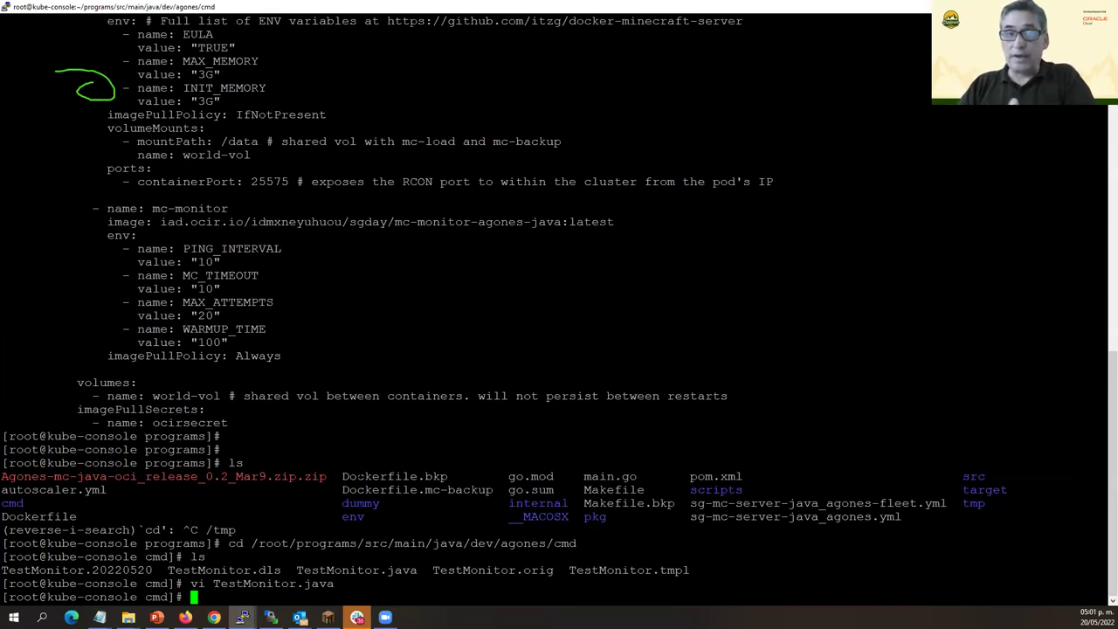
# Abandon the history search, go to the home directory and list its contents.
pyautogui.hotkey('ctrl', 'r')
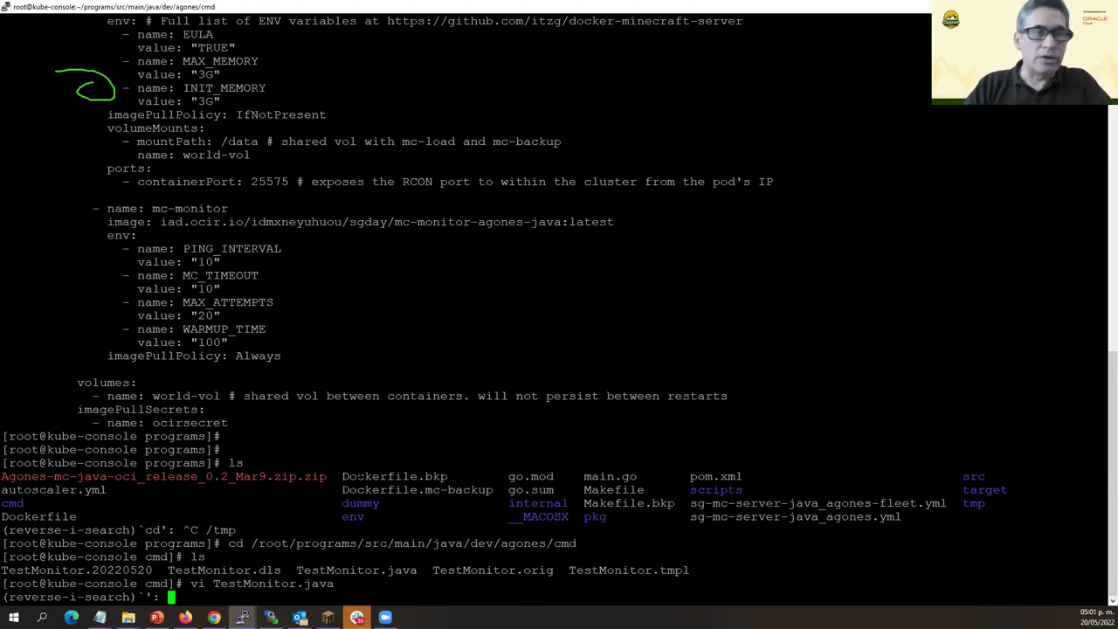
pyautogui.hotkey('ctrl', 'c')
pyautogui.write('cd')
pyautogui.press('Return')
pyautogui.write('ls')
pyautogui.press('Return')
# Change into the programs/ folder and list its files.
pyautogui.write('cd proga')
pyautogui.press('BackSpace')
pyautogui.write('rams/')
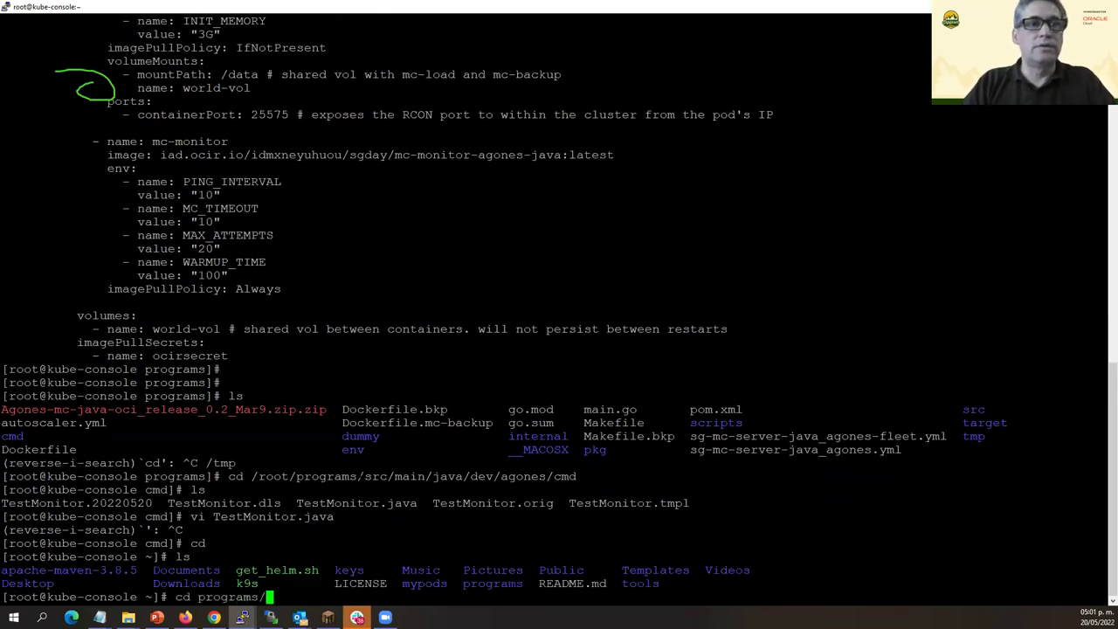
pyautogui.press('Return')
pyautogui.write('ls')
pyautogui.press('Return')
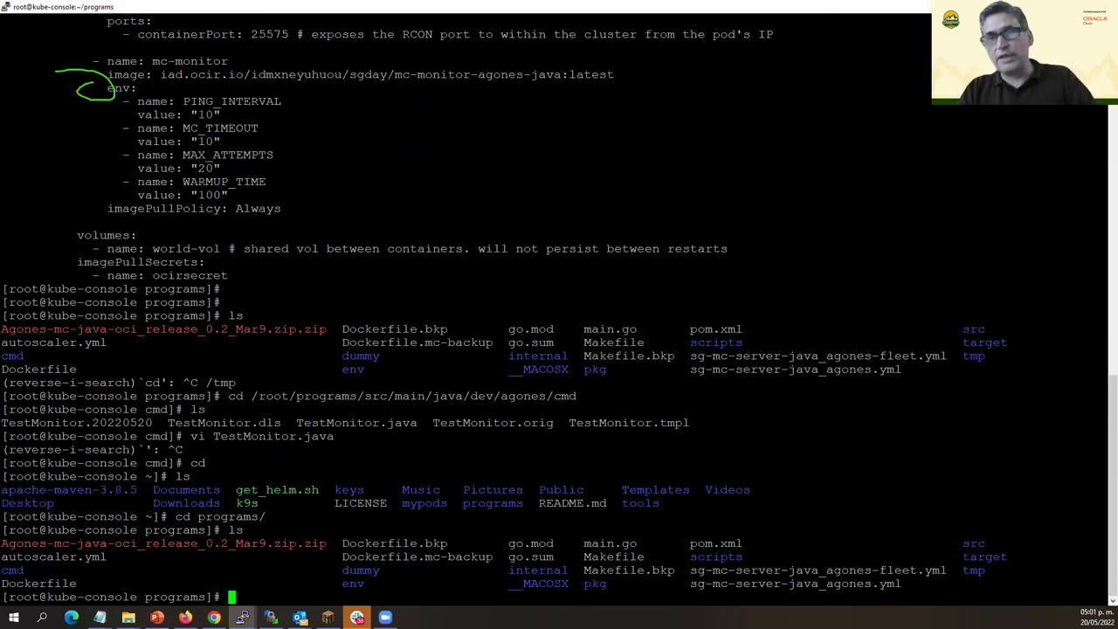
# Recall the make build.monitor command from history and run the Maven build.
pyautogui.hotkey('ctrl', 'r')
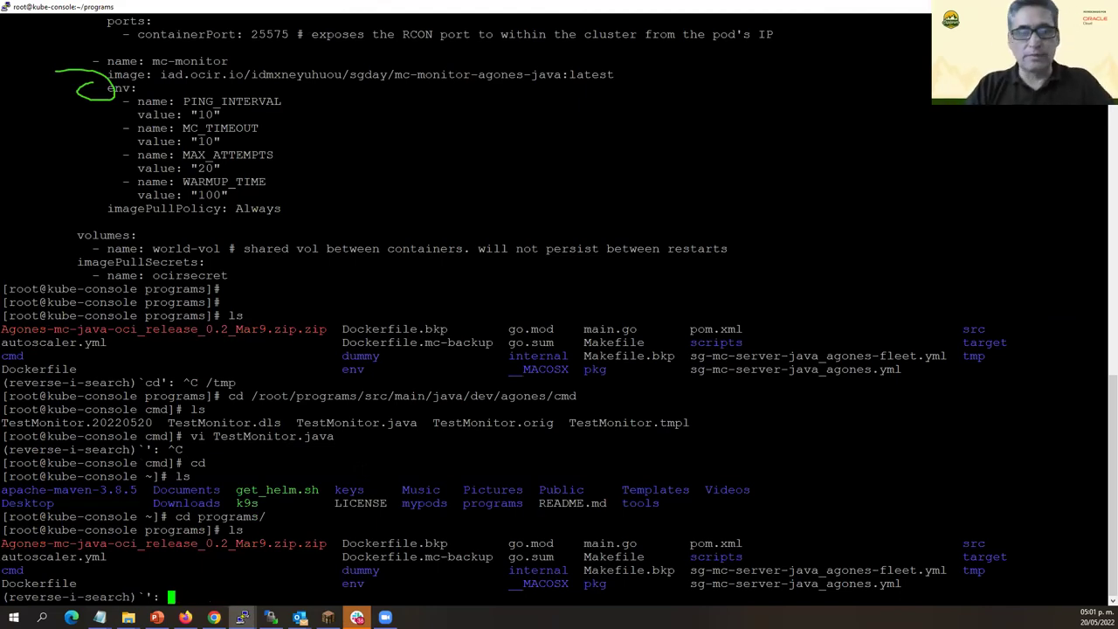
pyautogui.write('make')
pyautogui.hotkey('ctrl', 'r')
pyautogui.hotkey('ctrl', 'r')
pyautogui.press('Return')
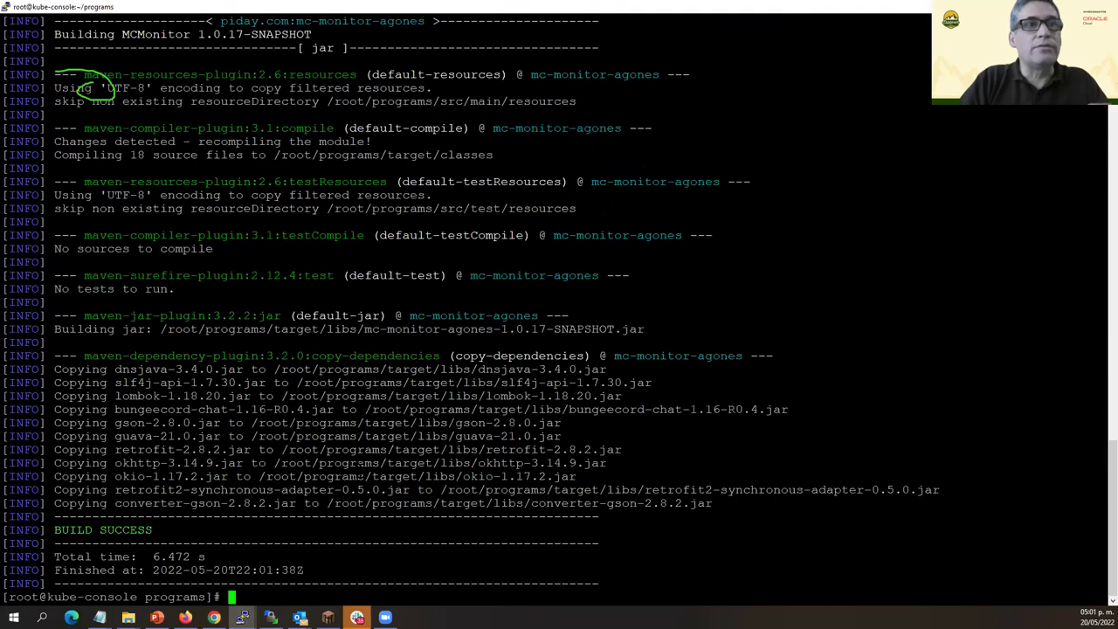
# Let the MCMonitor 1.0.17-SNAPSHOT build reach BUILD SUCCESS in 6.472 s, then begin a history search.
pyautogui.hotkey('ctrl', 'r')
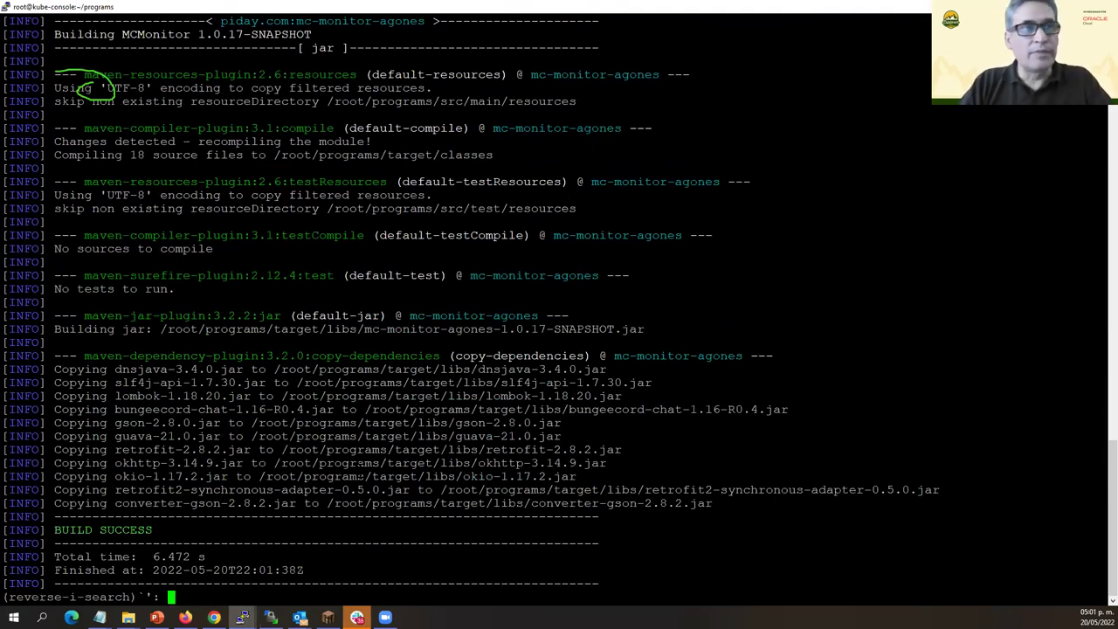
# Run docker images, showing ubuntu, myubuntu and hello-world, then start searching history for make.
pyautogui.hotkey('ctrl', 'c')
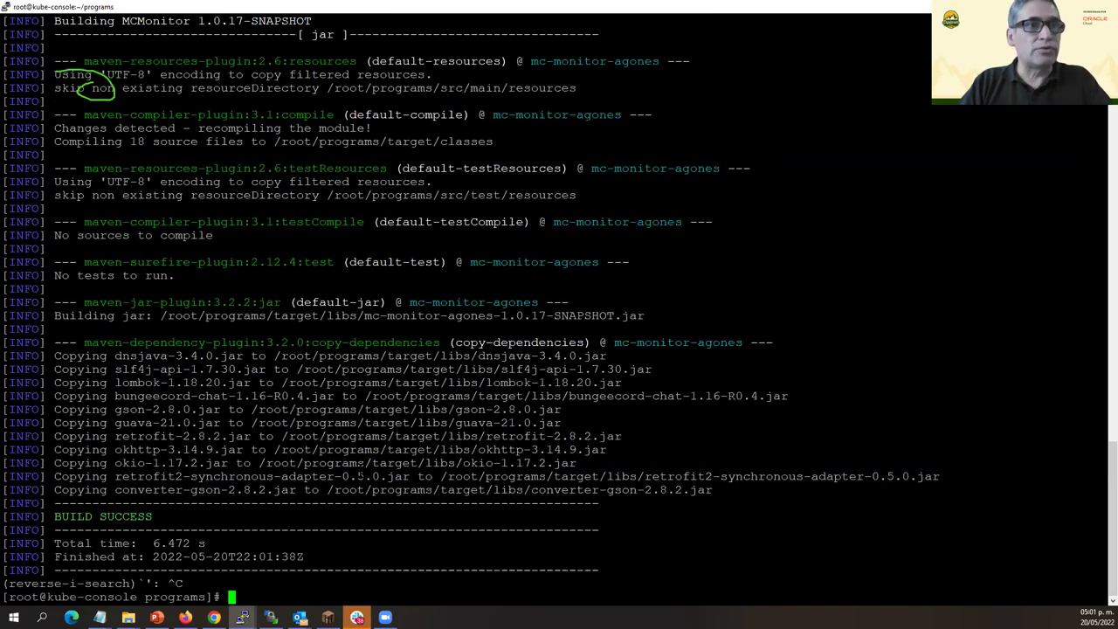
pyautogui.write('docke')
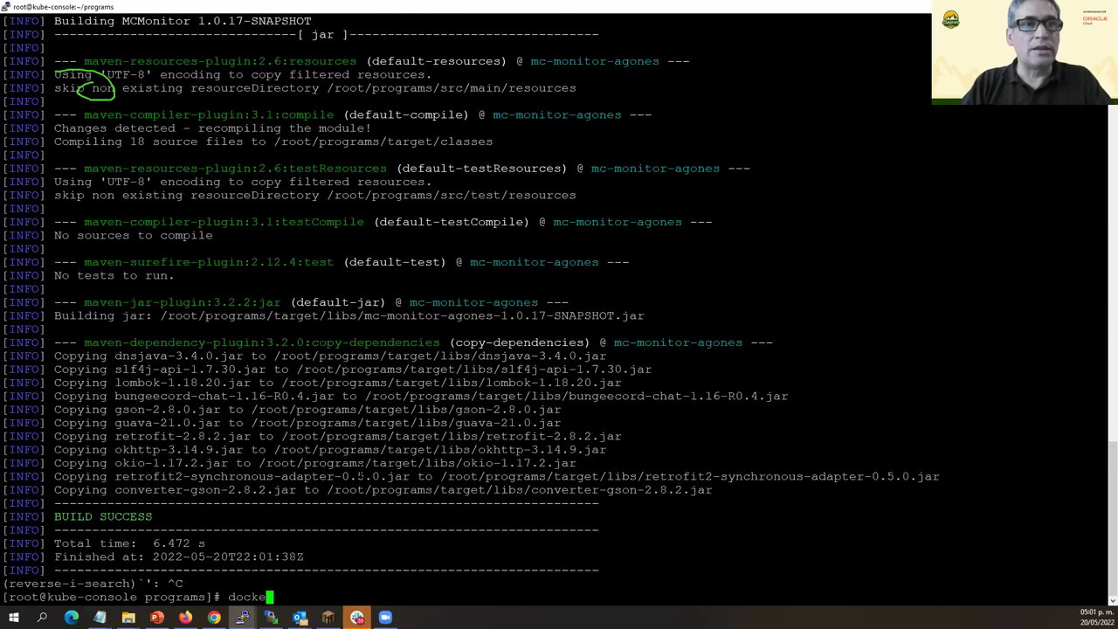
pyautogui.write('r image')
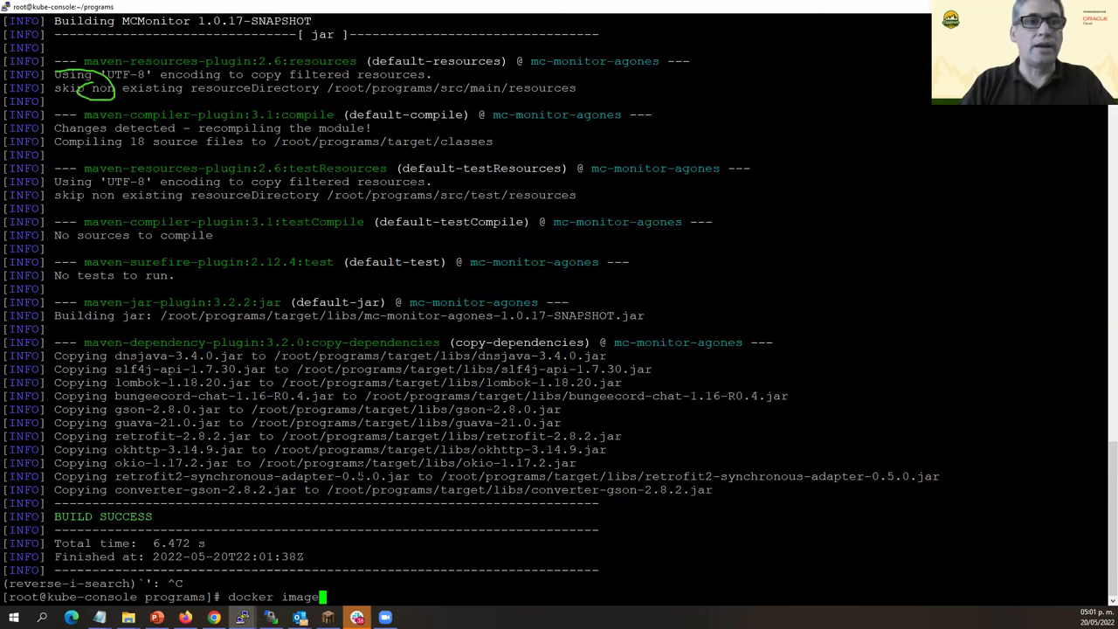
pyautogui.write('s')
pyautogui.press('Return')
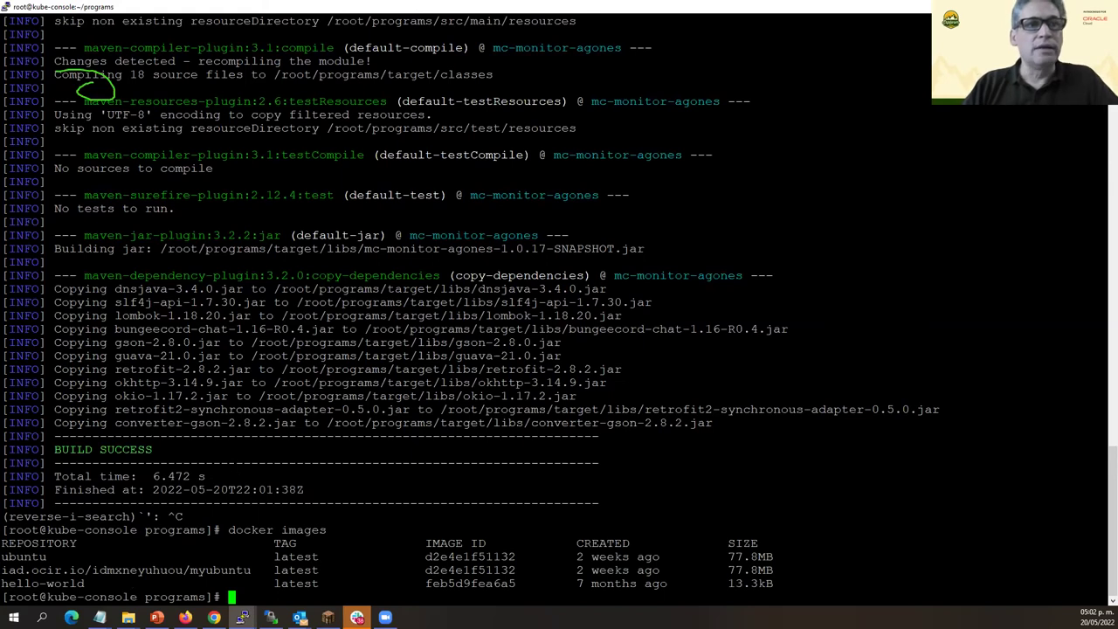
pyautogui.hotkey('ctrl', 'r')
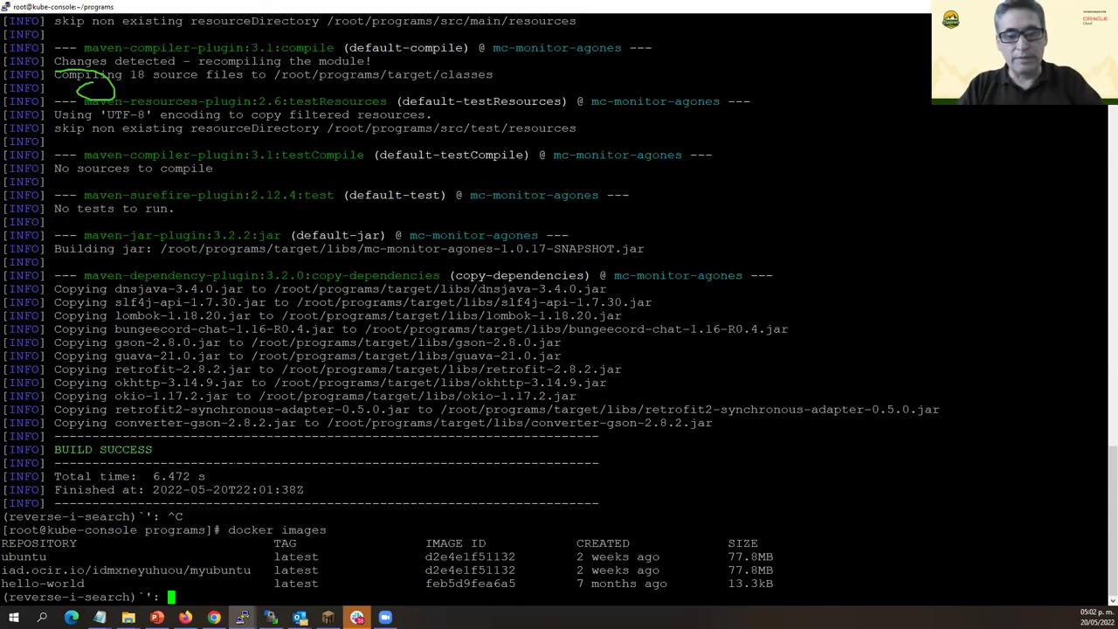
# Recall and run make build.docker to build the mc-monitor-agones-java image.
pyautogui.write('make')
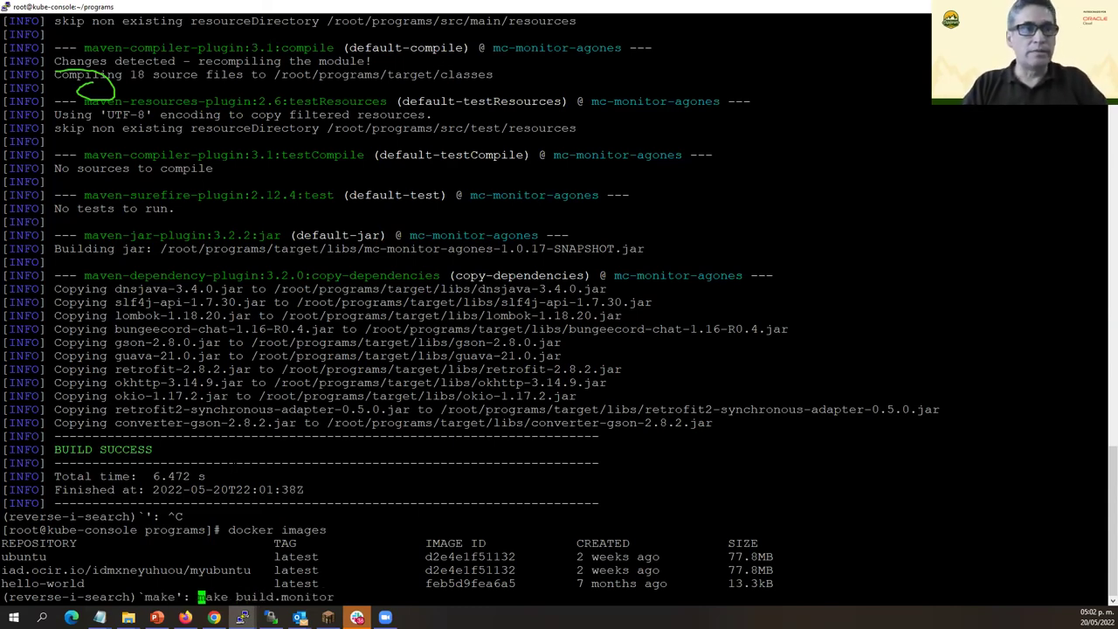
pyautogui.hotkey('ctrl', 'r')
pyautogui.hotkey('ctrl', 'r')
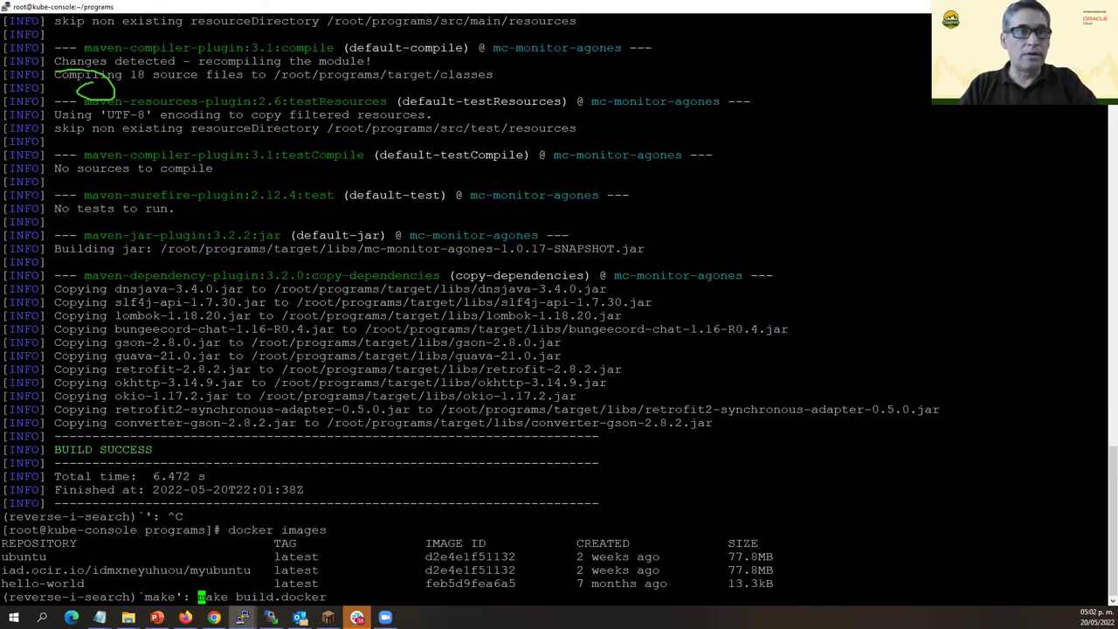
pyautogui.press('Return')
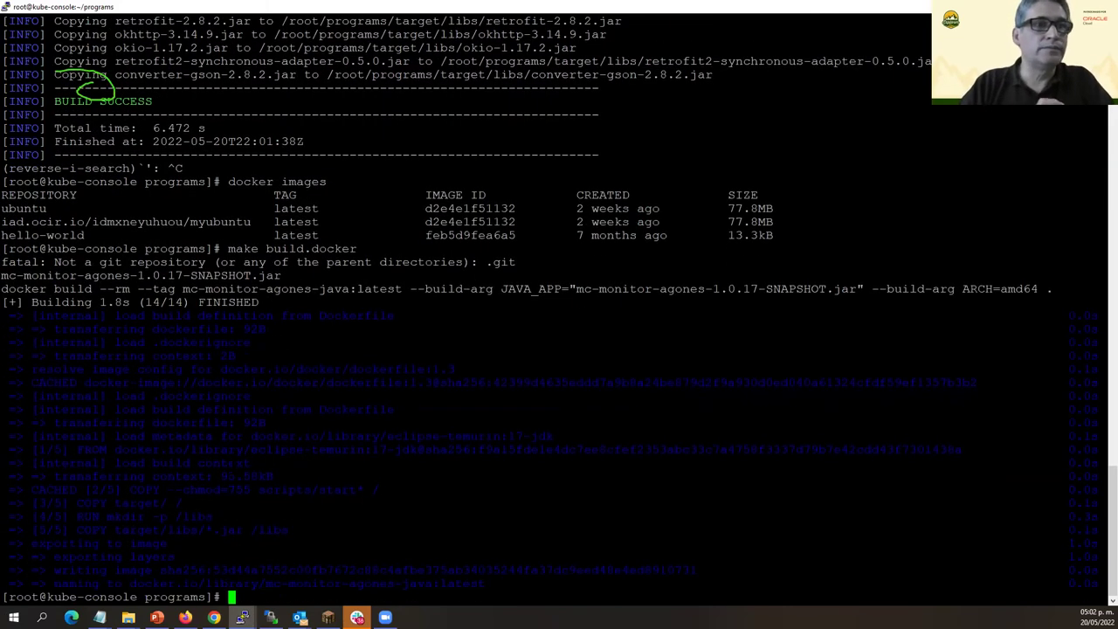
# Rerun docker images and highlight the new mc-monitor-agones-java:latest entry at 464MB.
pyautogui.hotkey('ctrl', 'r')
pyautogui.write('im')
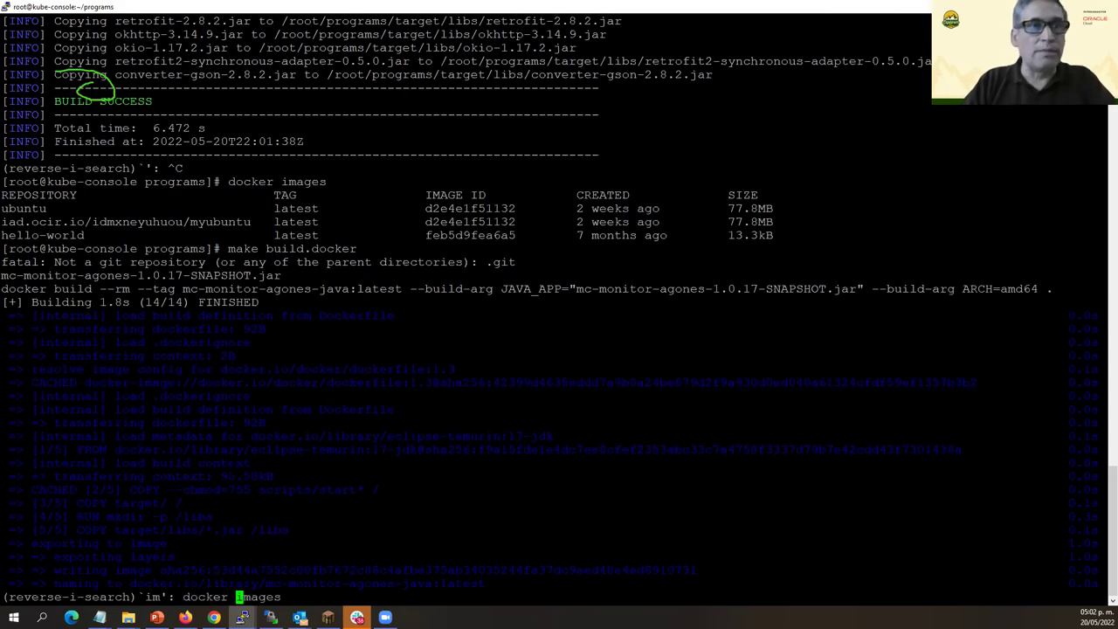
pyautogui.press('Return')
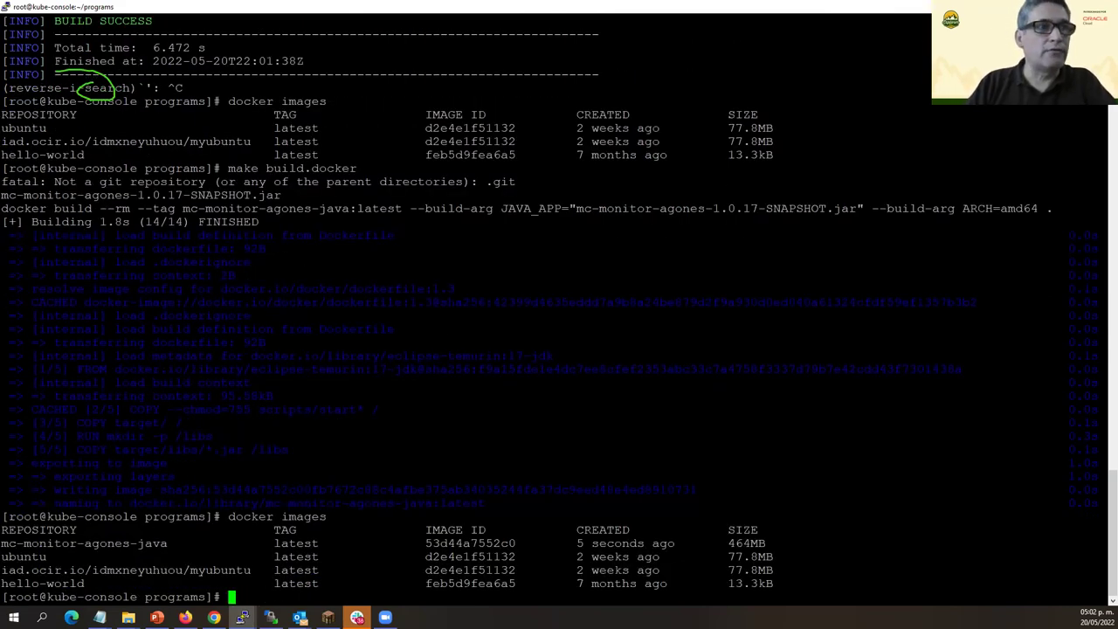
pyautogui.moveTo(2, 542); pyautogui.dragTo(760, 543)
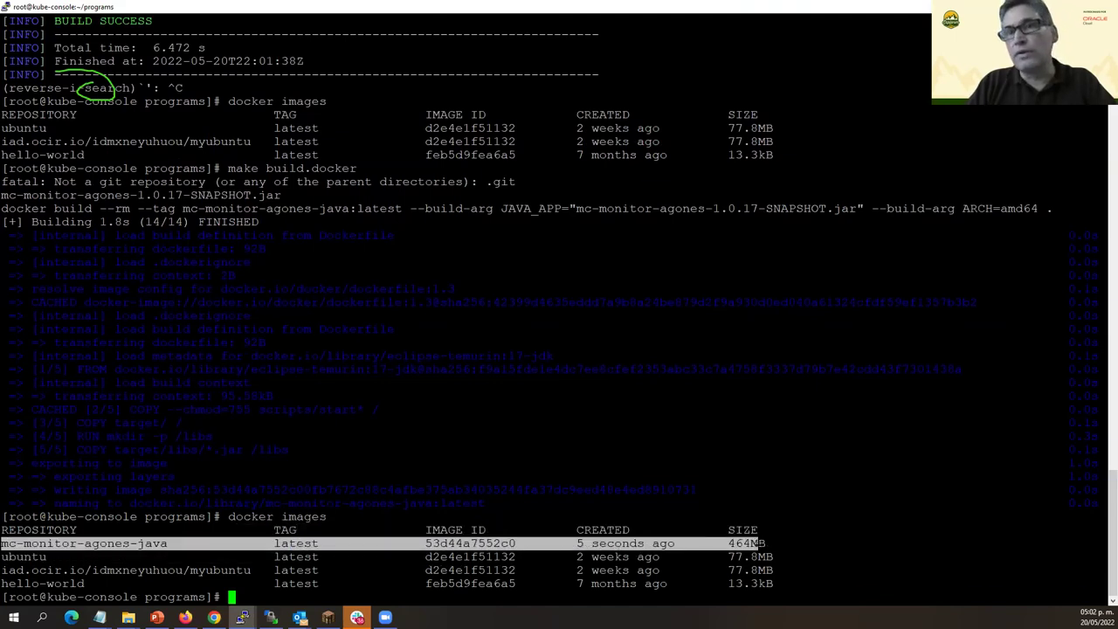
pyautogui.click(760, 543)
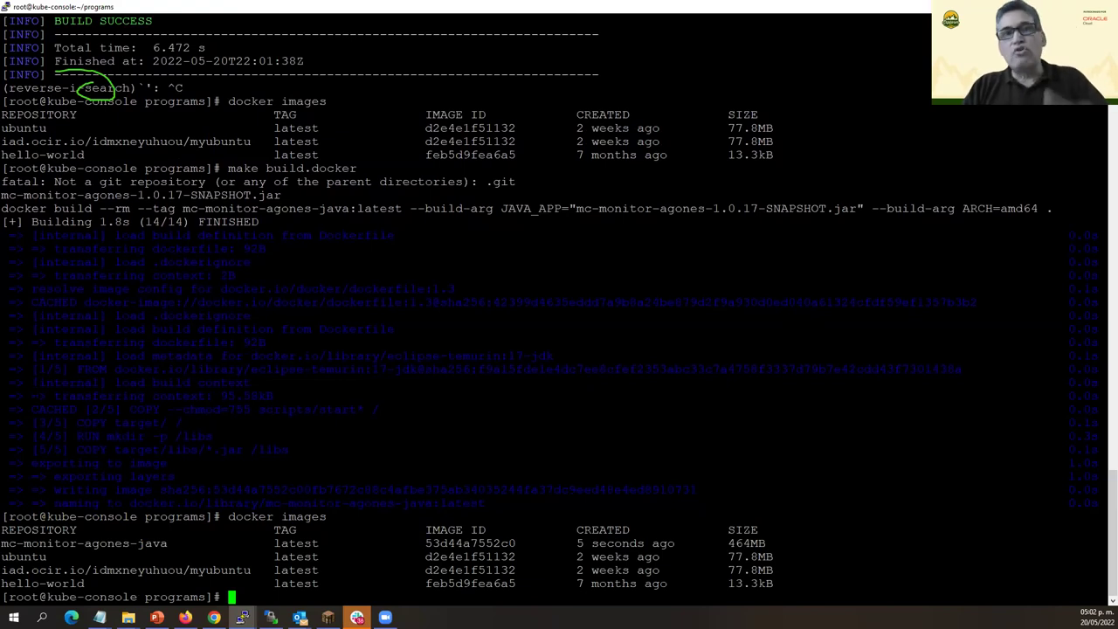
pyautogui.hotkey('ctrl', 'r')
pyautogui.write('p')
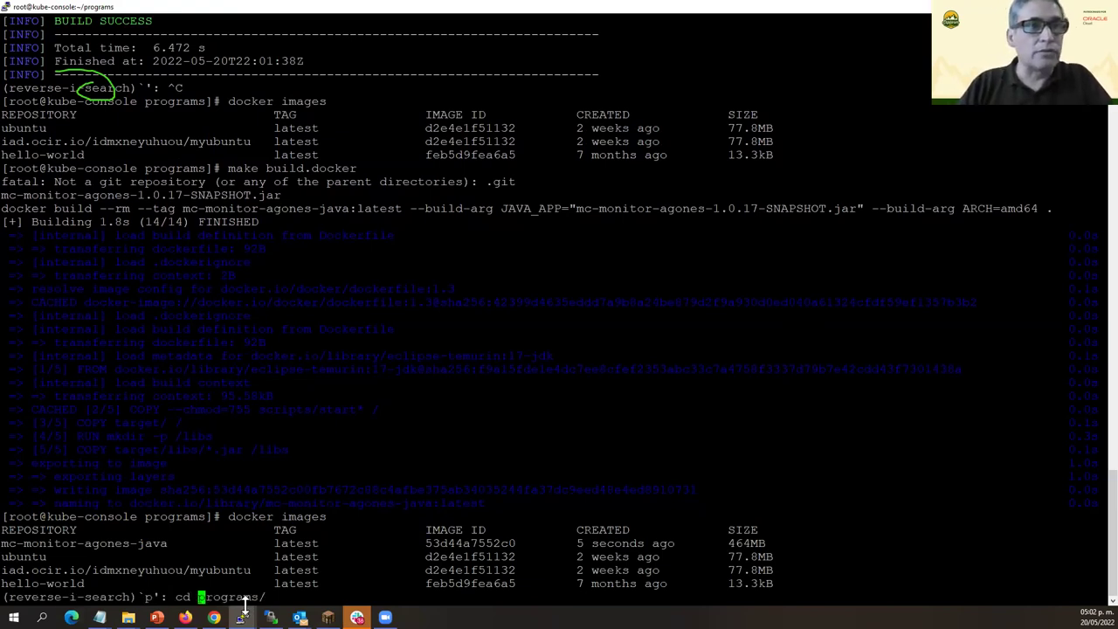
# In the browser, sign in to Oracle Cloud with the account's user name and password.
pyautogui.click(214, 618)
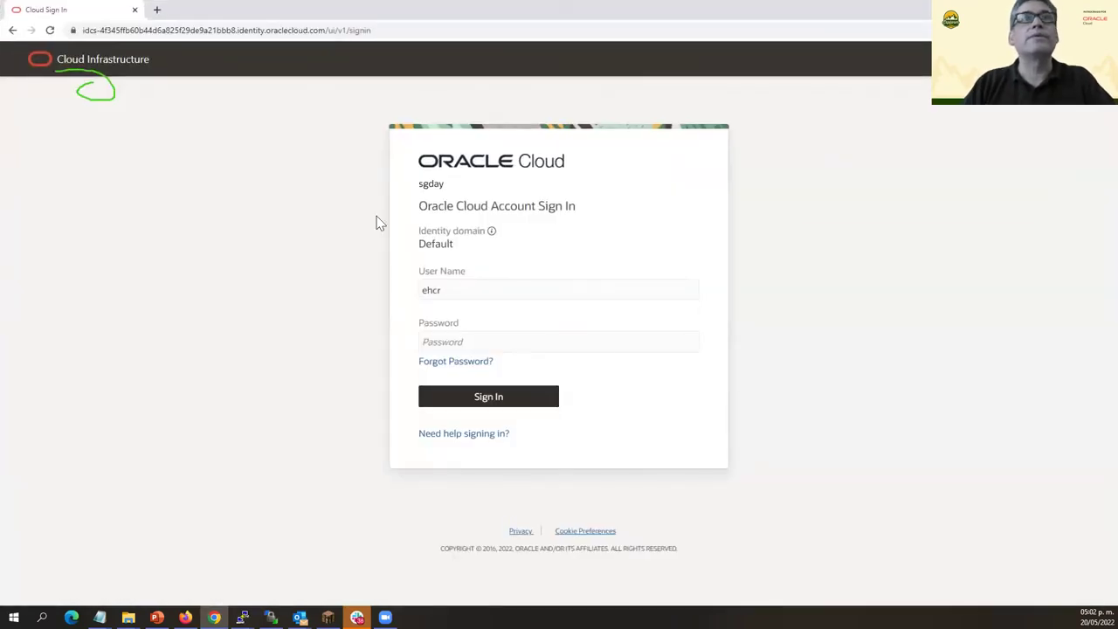
pyautogui.write('her')
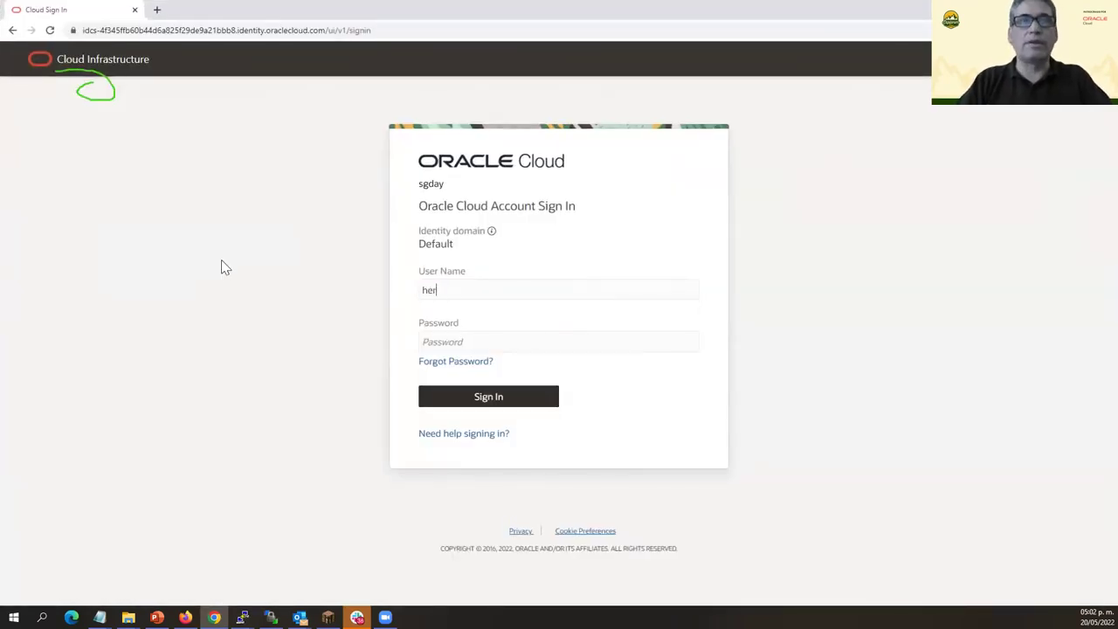
pyautogui.press('BackSpace')
pyautogui.press('BackSpace')
pyautogui.write('ercul')
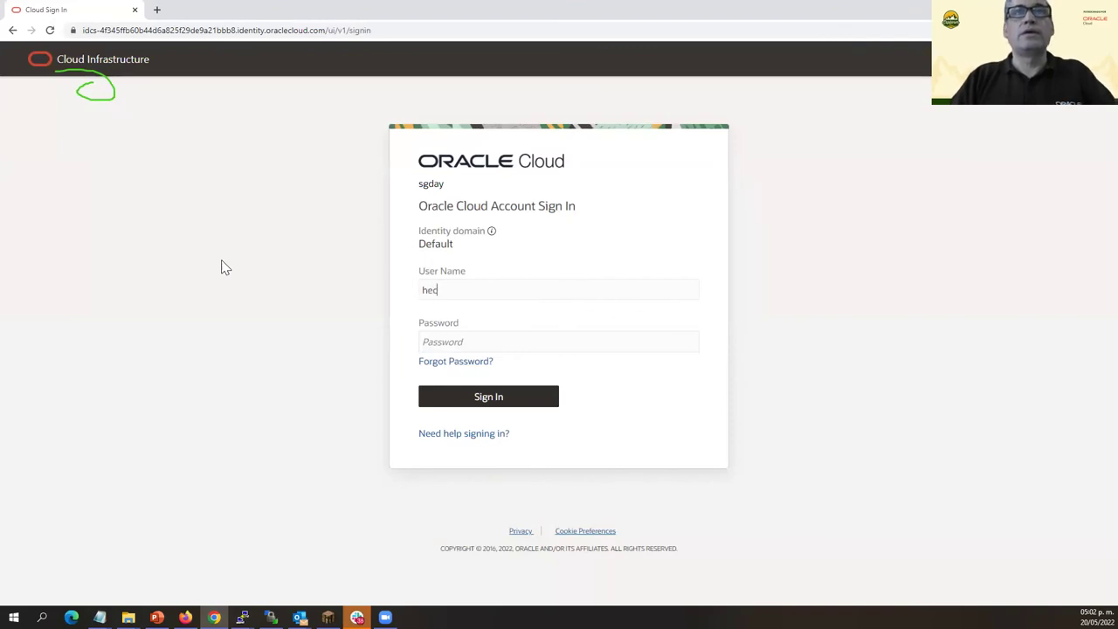
pyautogui.press('BackSpace')
pyautogui.press('BackSpace')
pyautogui.press('BackSpace')
pyautogui.press('BackSpace')
pyautogui.press('BackSpace')
pyautogui.press('BackSpace')
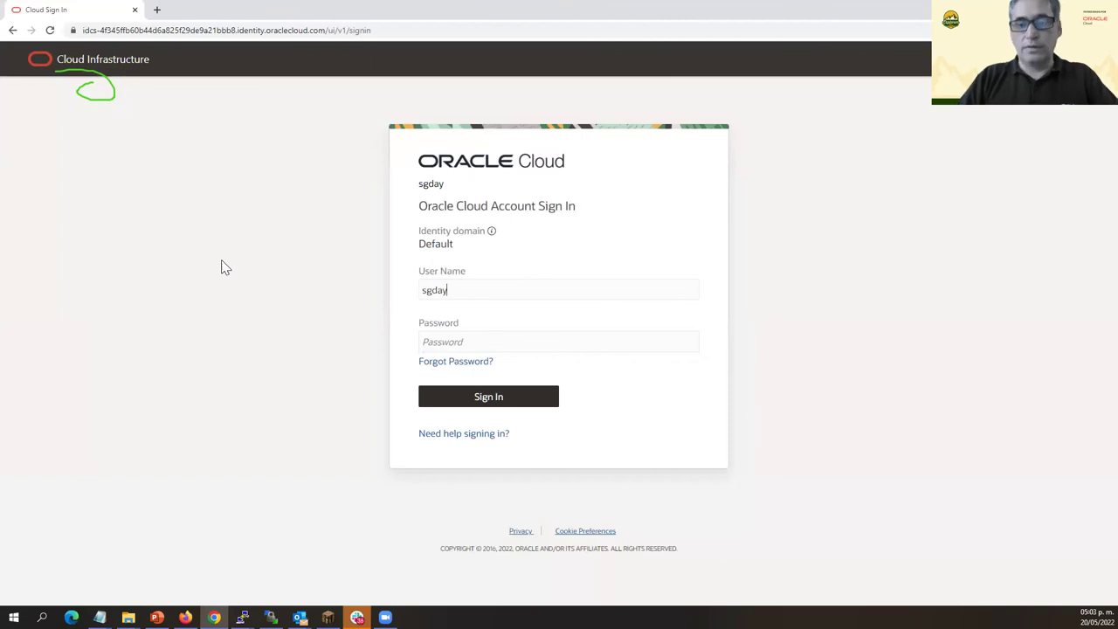
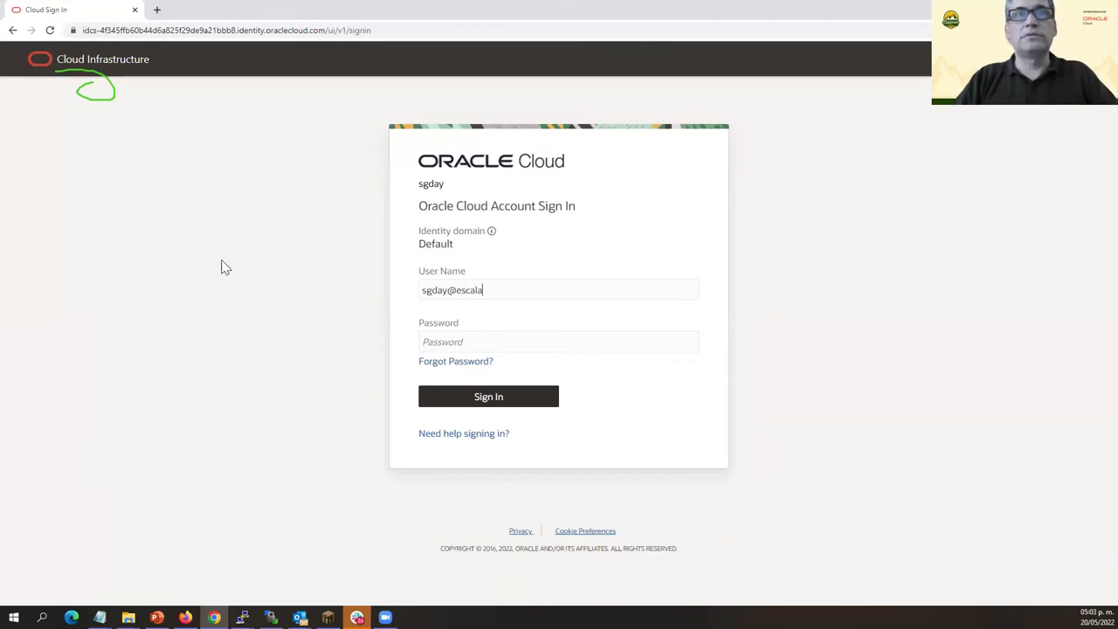
pyautogui.write('•••••')
pyautogui.press('BackSpace')
pyautogui.press('BackSpace')
pyautogui.press('BackSpace')
pyautogui.press('BackSpace')
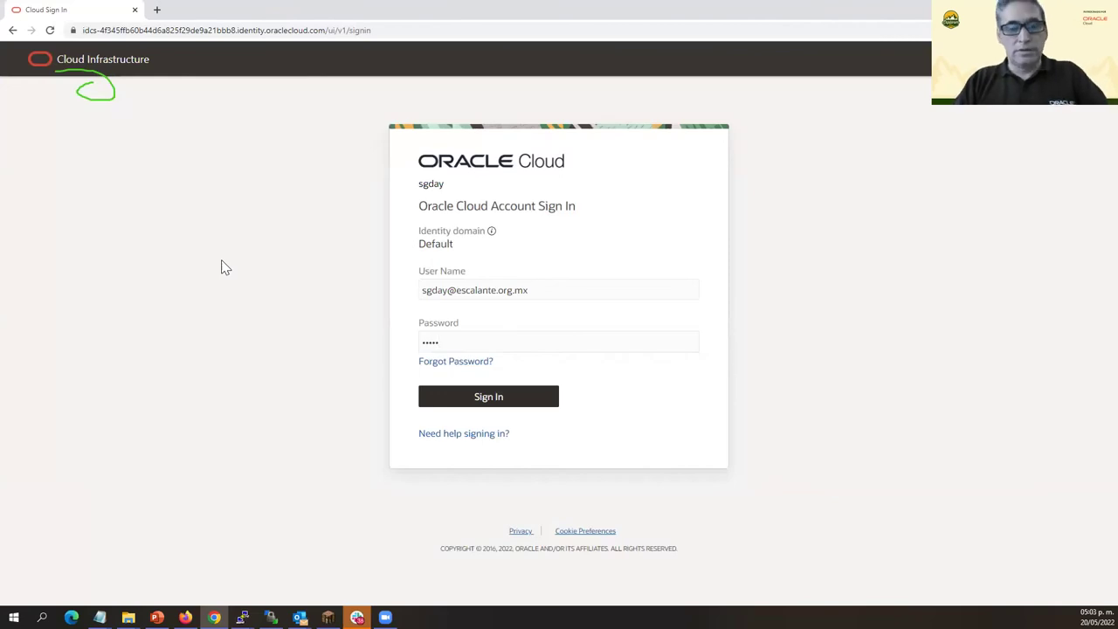
pyautogui.write('•••••')
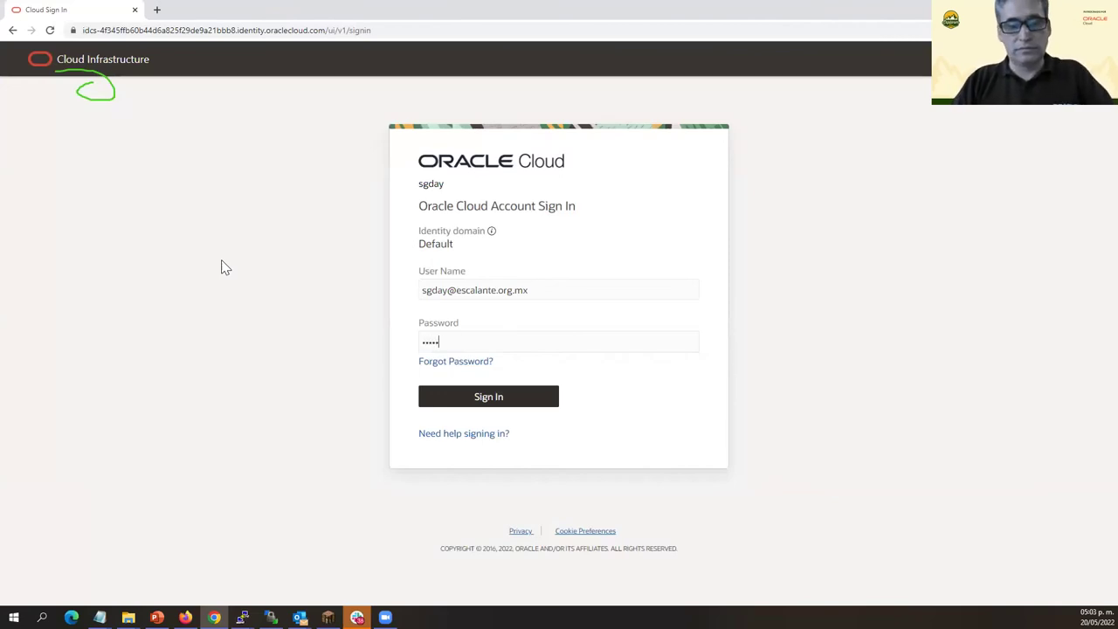
pyautogui.write('•••••••')
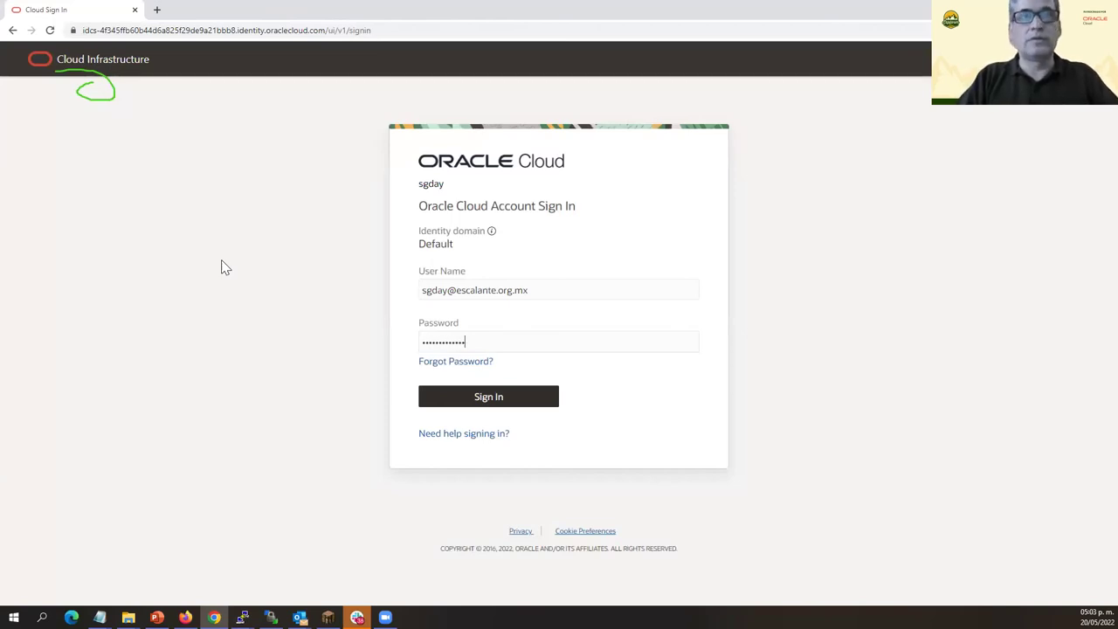
pyautogui.press('Return')
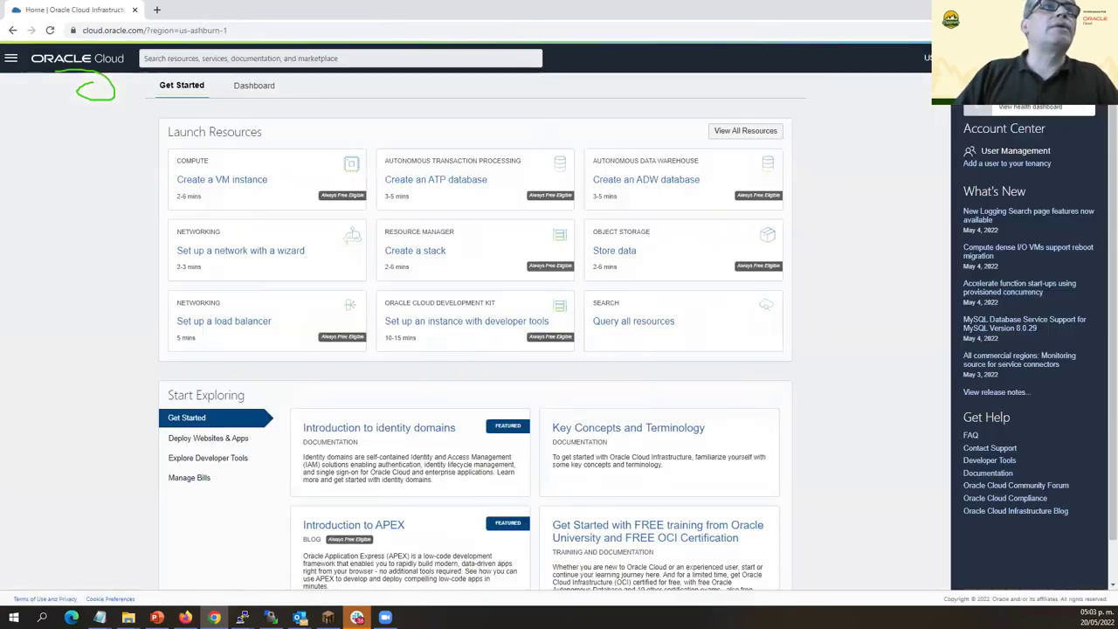
# Go through Developer Services to Container Registry, which holds only myubuntu, and view the compartment list.
pyautogui.click(12, 60)
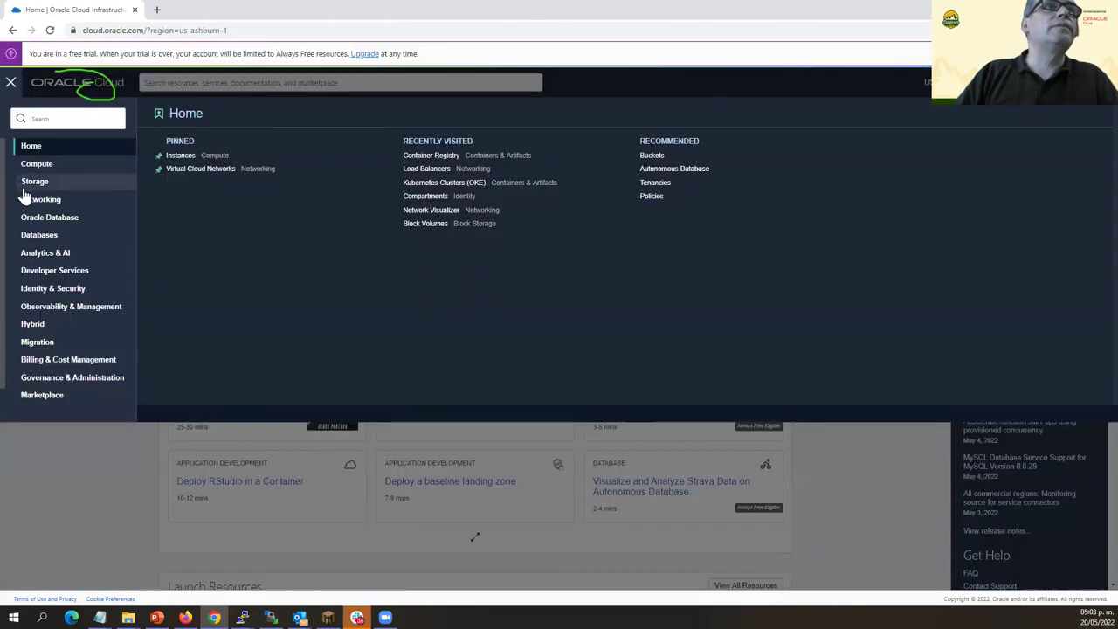
pyautogui.click(45, 276)
pyautogui.click(219, 156)
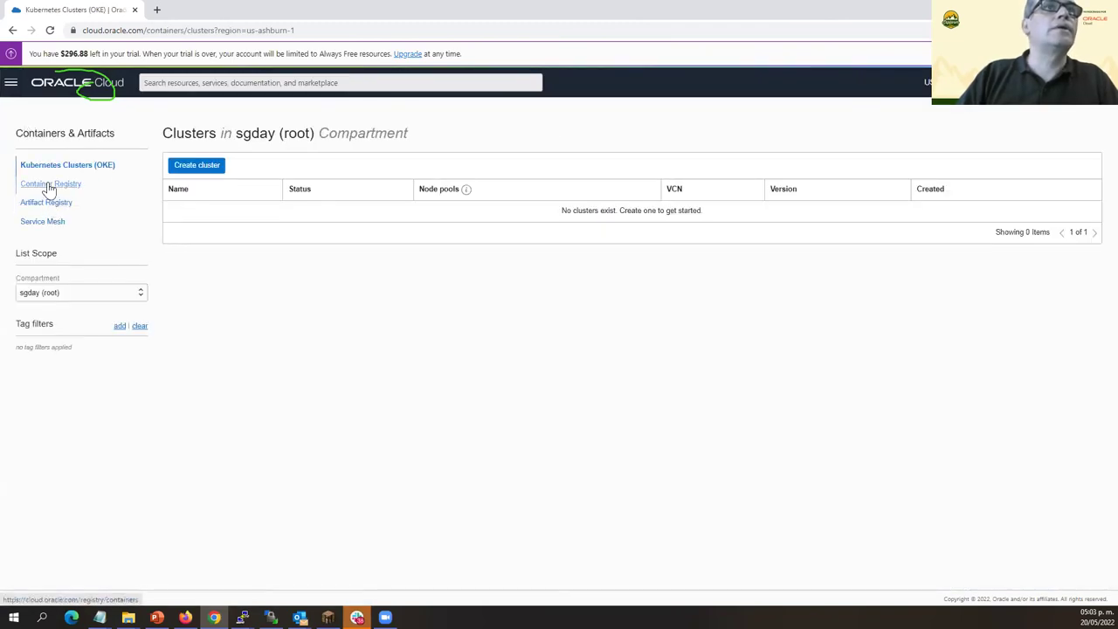
pyautogui.click(49, 185)
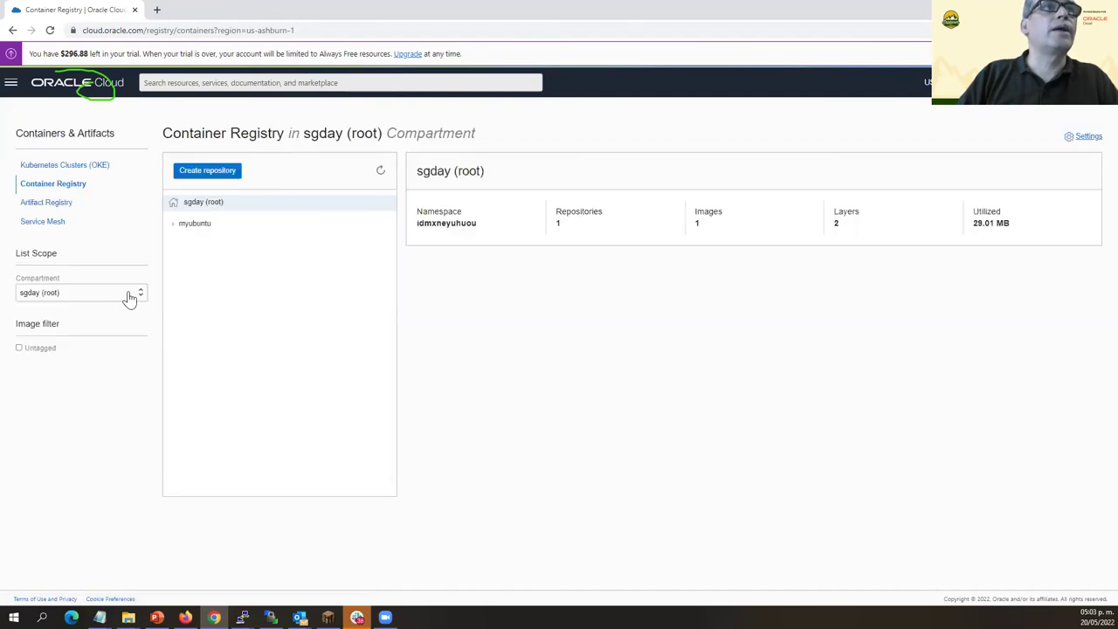
pyautogui.click(128, 297)
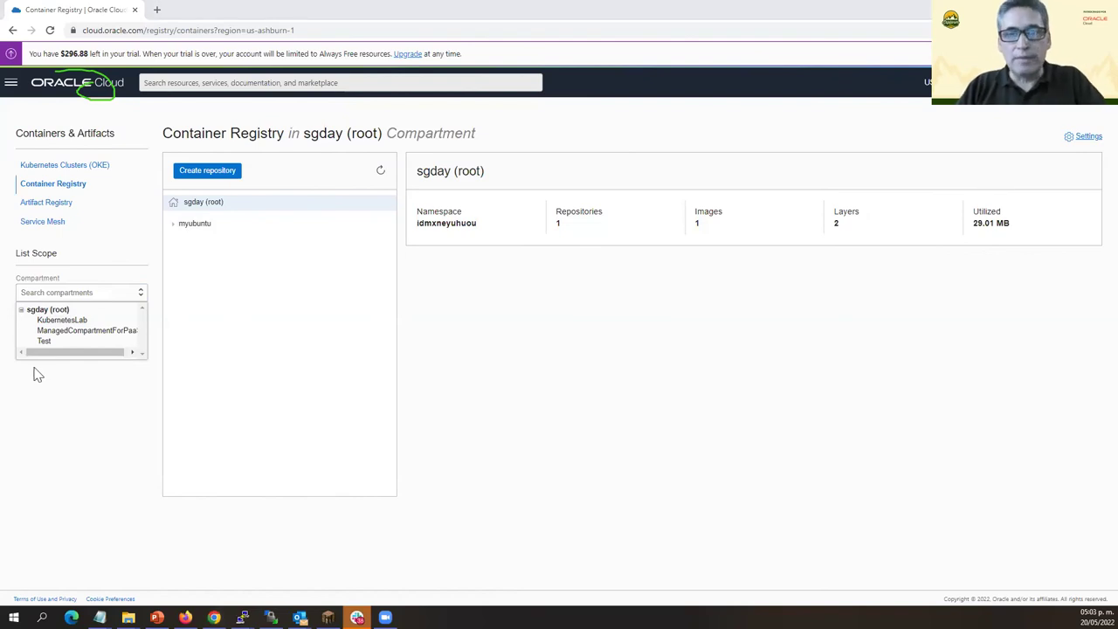
pyautogui.hotkey('alt', 'Tab')
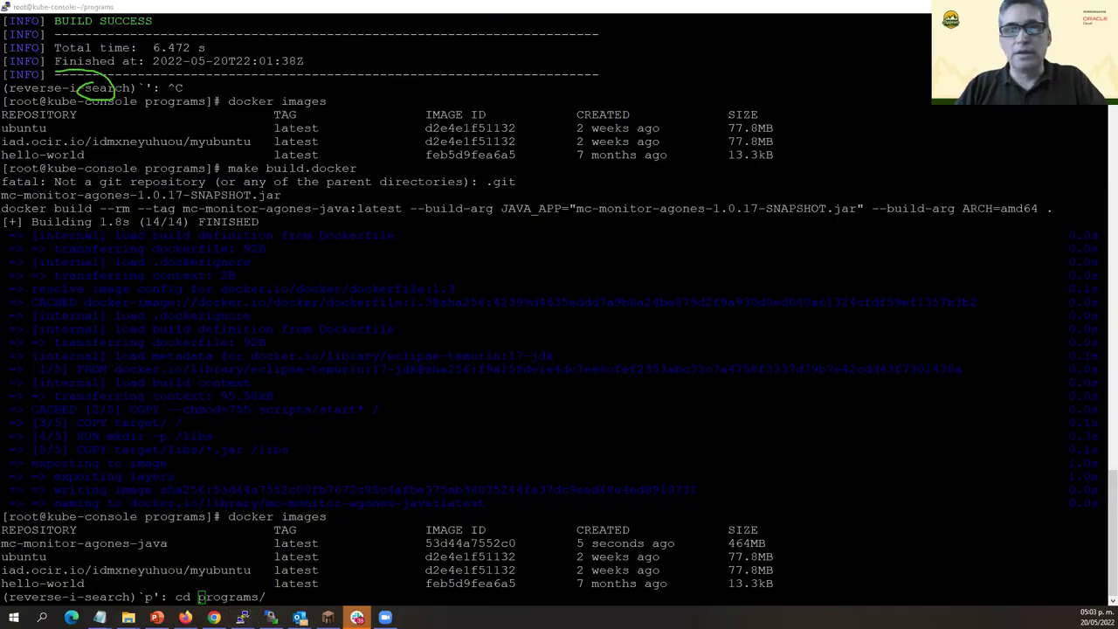
# Go back to the programs-folder terminal and list its contents.
pyautogui.hotkey('alt', 'Tab')
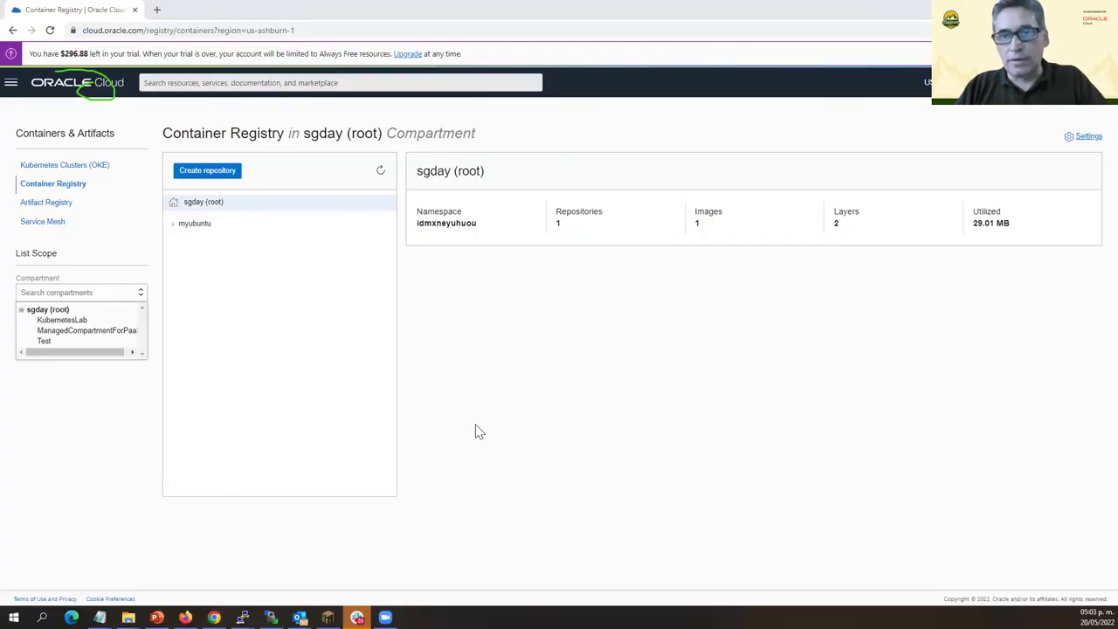
pyautogui.hotkey('alt', 'Tab')
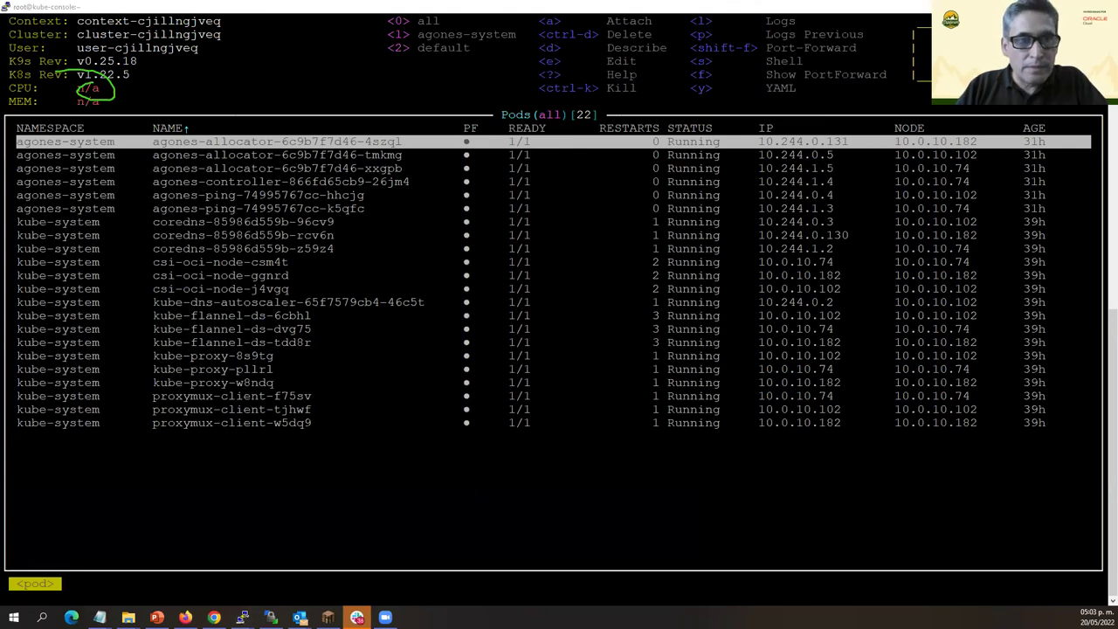
pyautogui.hotkey('alt', 'Tab')
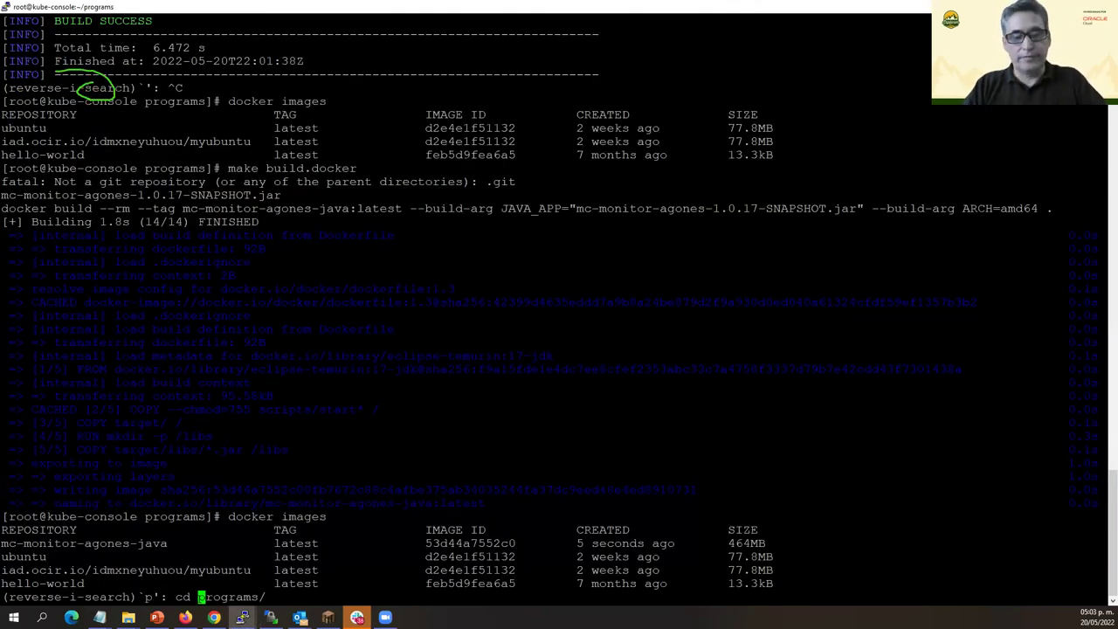
pyautogui.hotkey('ctrl', 'c')
pyautogui.write('ls')
pyautogui.press('Return')
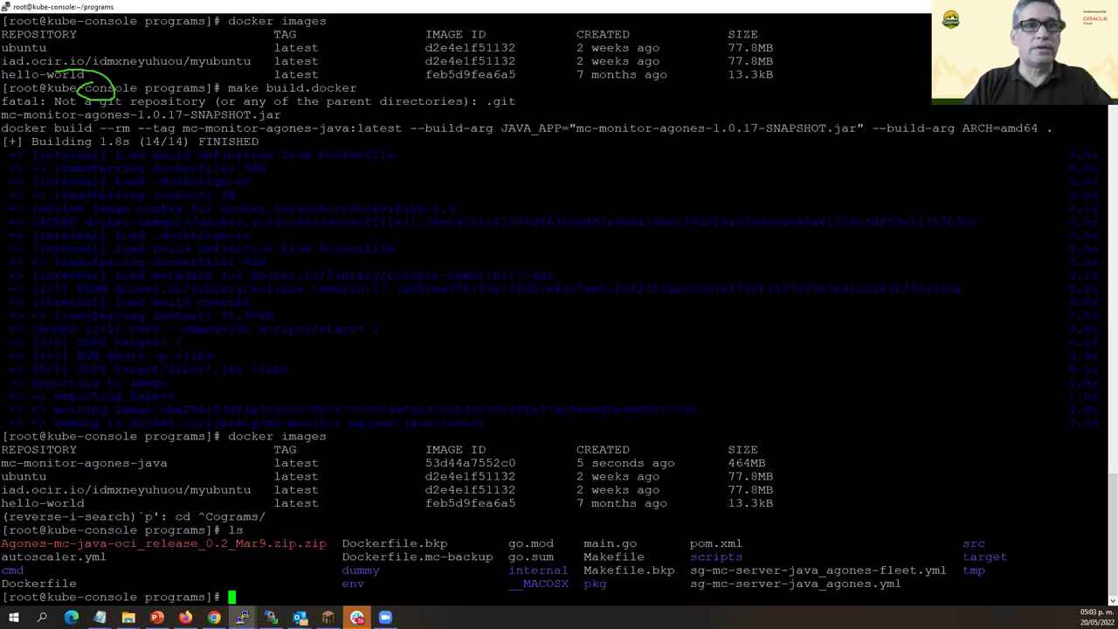
# Run make publish-latest to push mc-monitor-agones-java:latest to iad.ocir.io under sgday.
pyautogui.hotkey('ctrl', 'r')
pyautogui.write('pu')
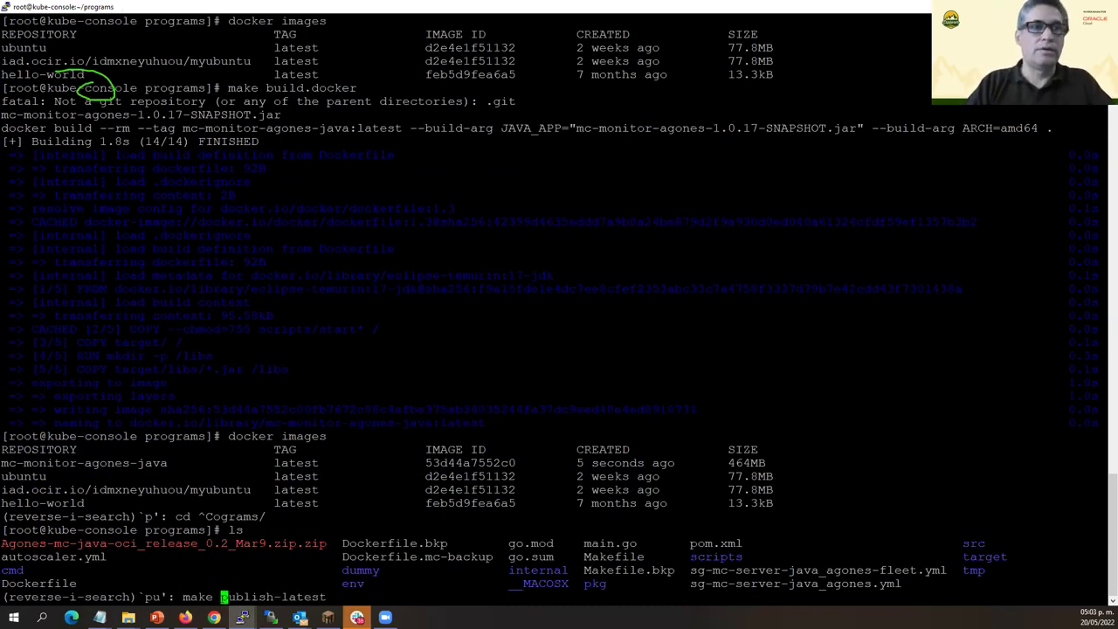
pyautogui.press('Return')
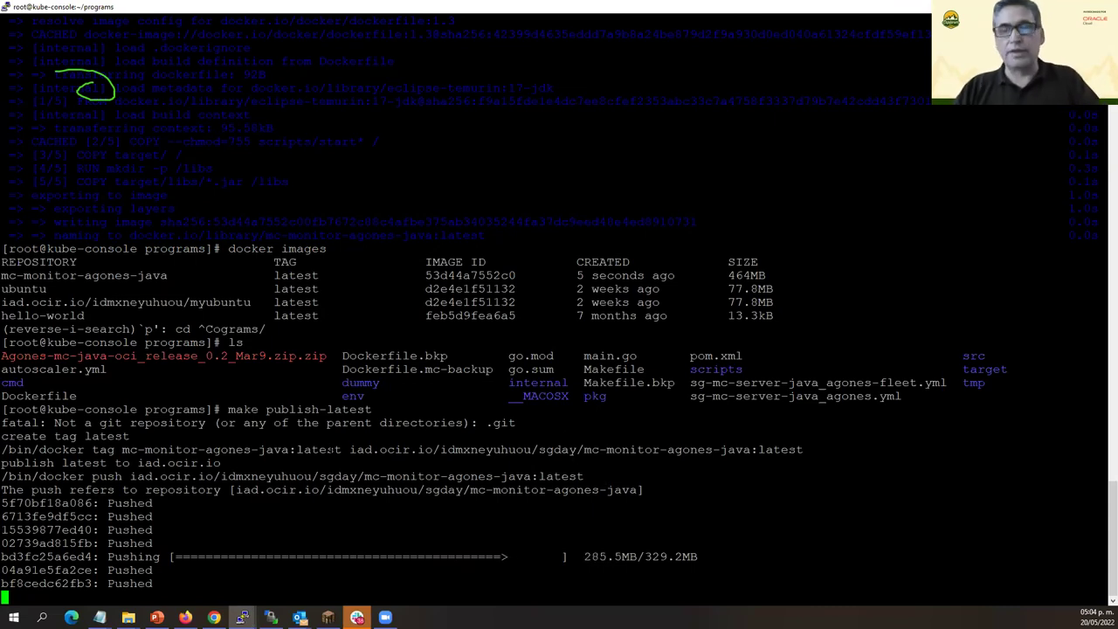
pyautogui.hotkey('alt', 'Tab')
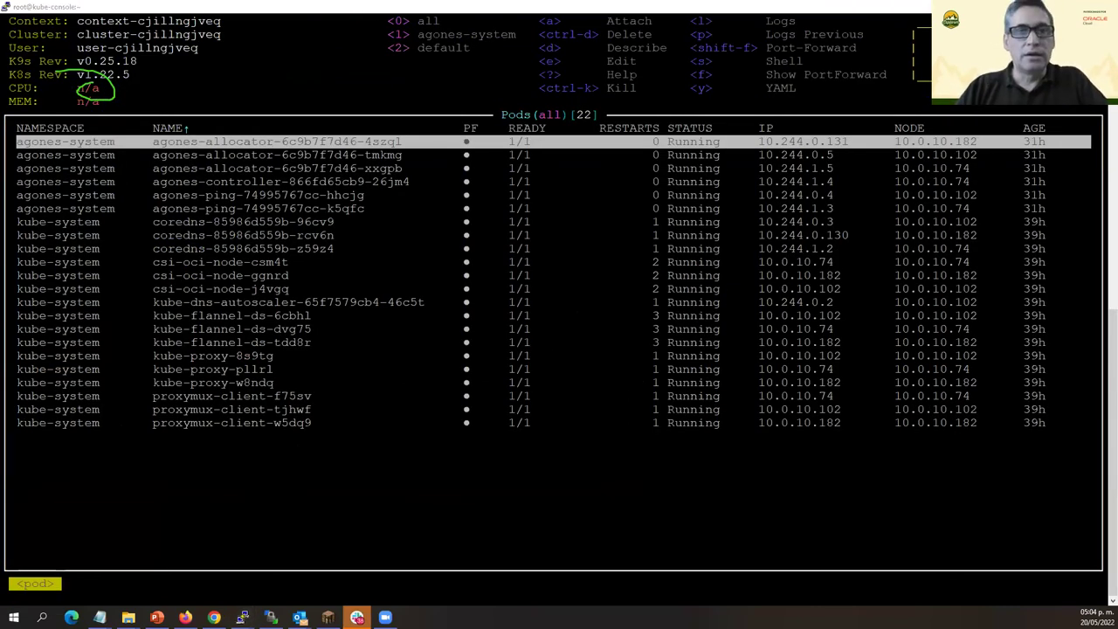
pyautogui.hotkey('alt', 'Tab')
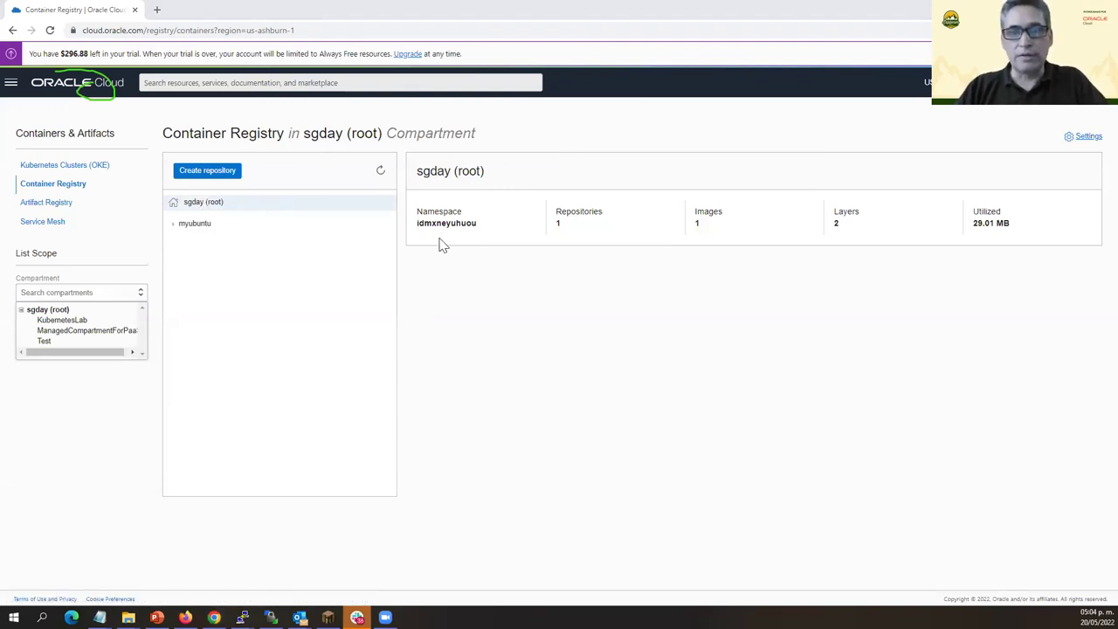
pyautogui.hotkey('alt', 'Tab')
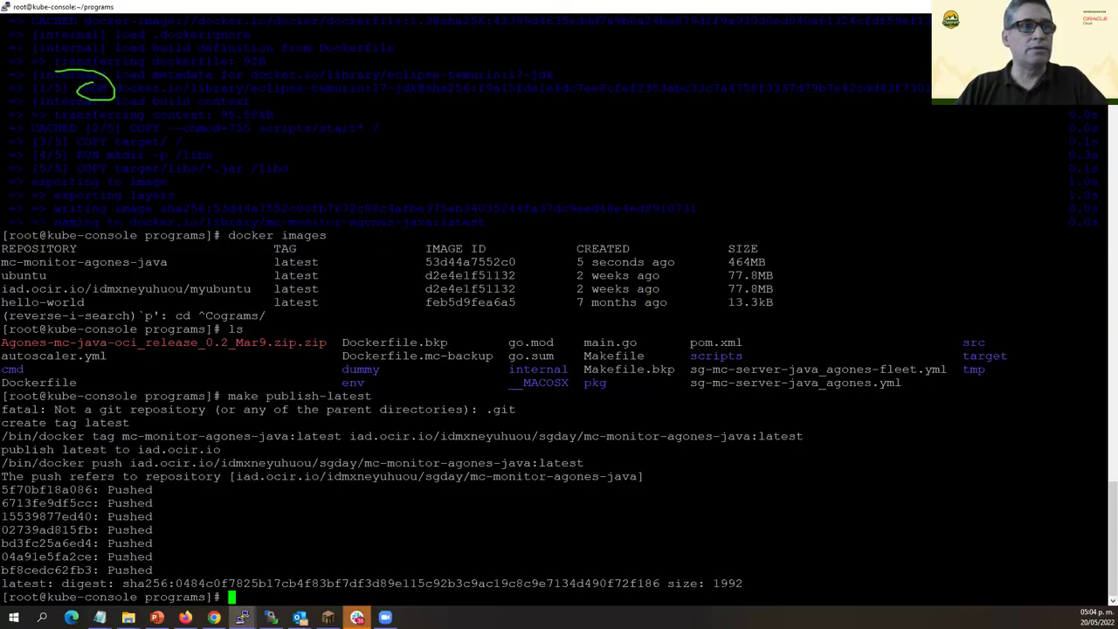
pyautogui.hotkey('alt', 'Tab')
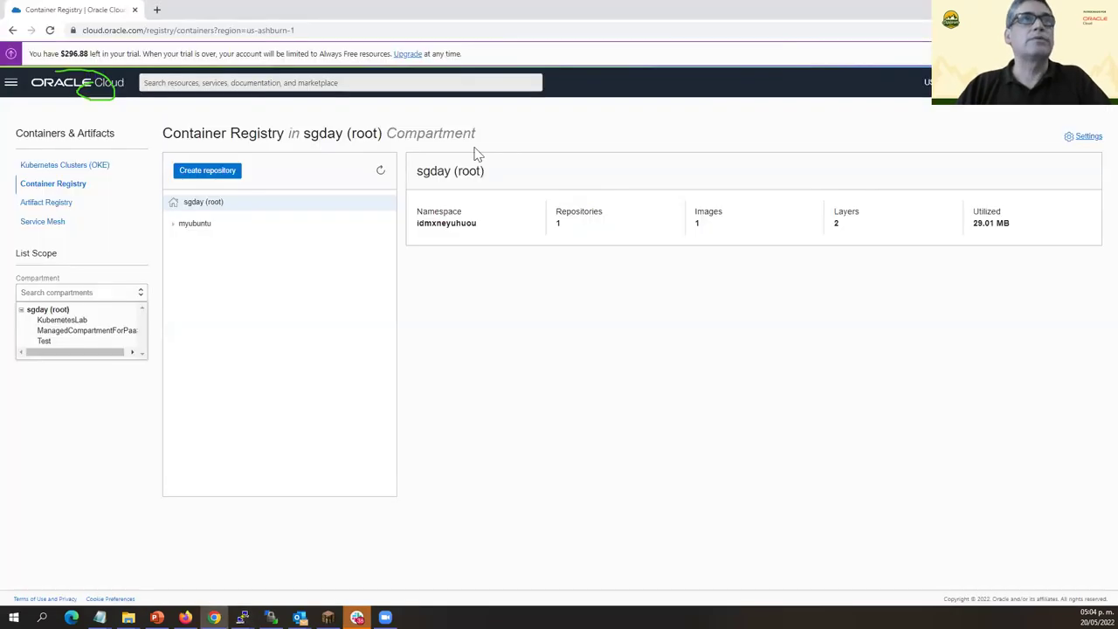
# Reload the registry, expand sgday/mc-monitor-agones-java to see its latest image, and relist ~/programs.
pyautogui.click(50, 31)
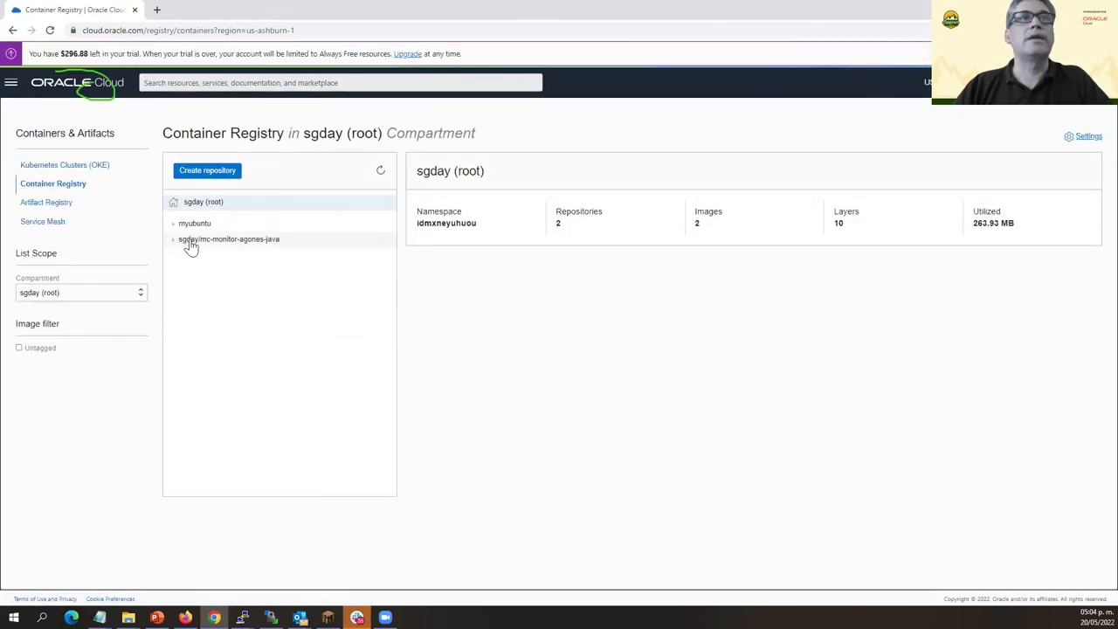
pyautogui.click(174, 241)
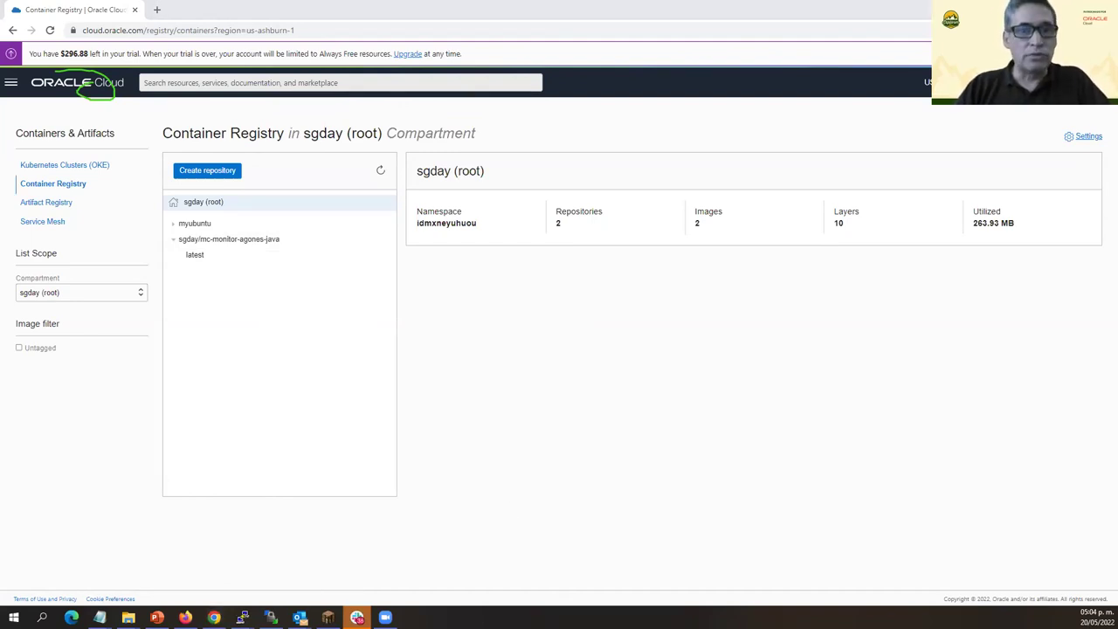
pyautogui.hotkey('alt', 'Tab')
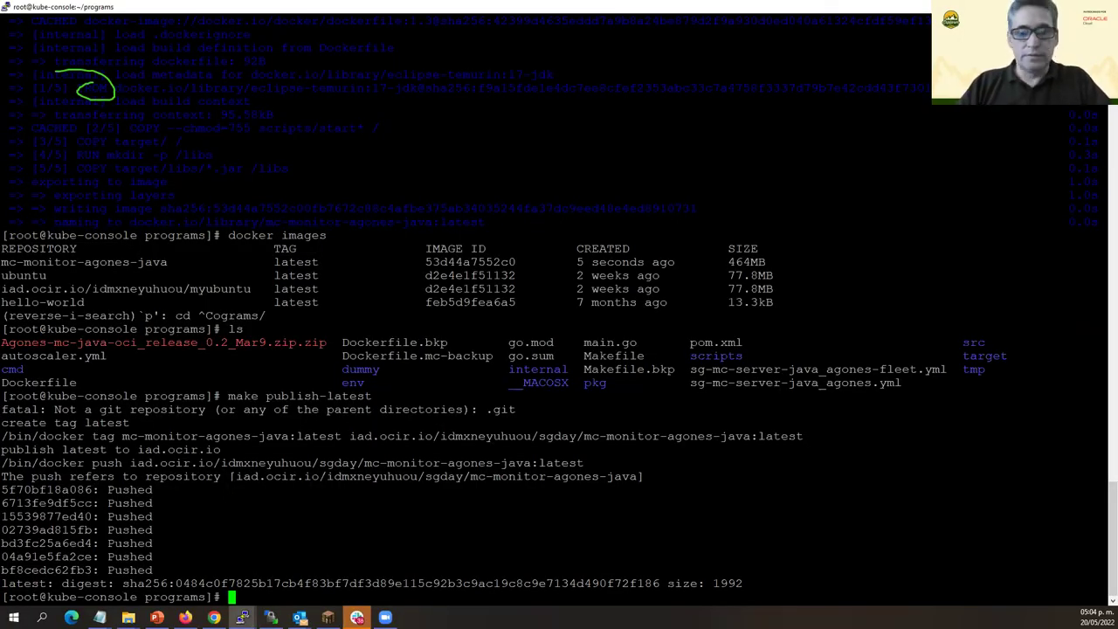
pyautogui.write('ls')
pyautogui.press('Return')
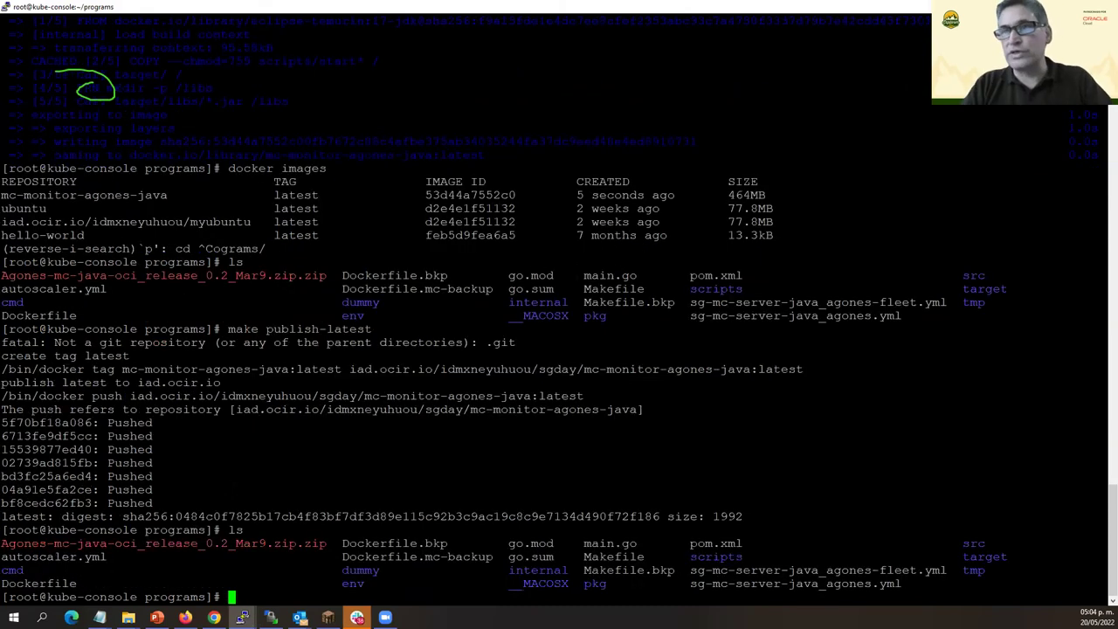